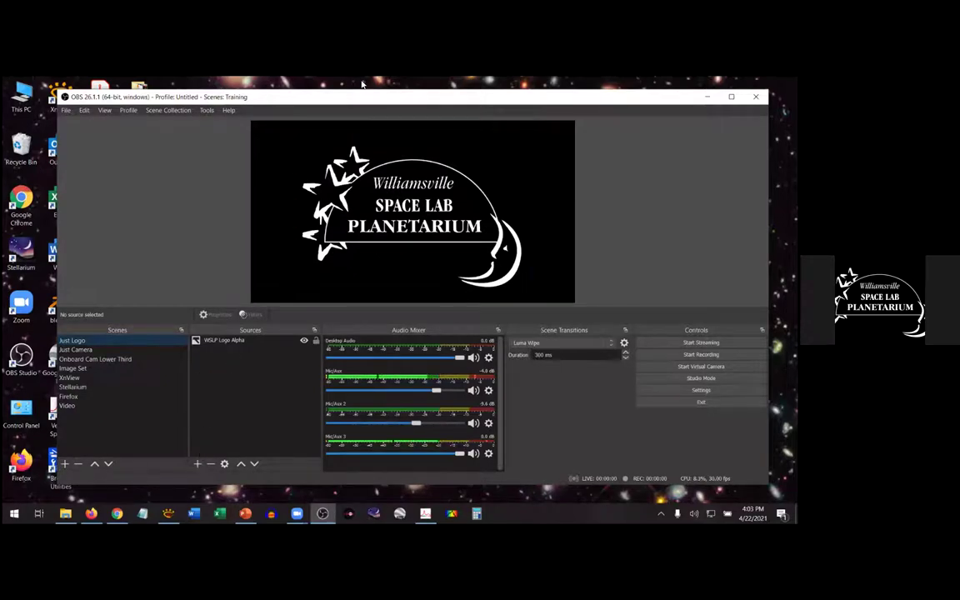
Create a new scene collection named Workshop.
left_click(169, 110)
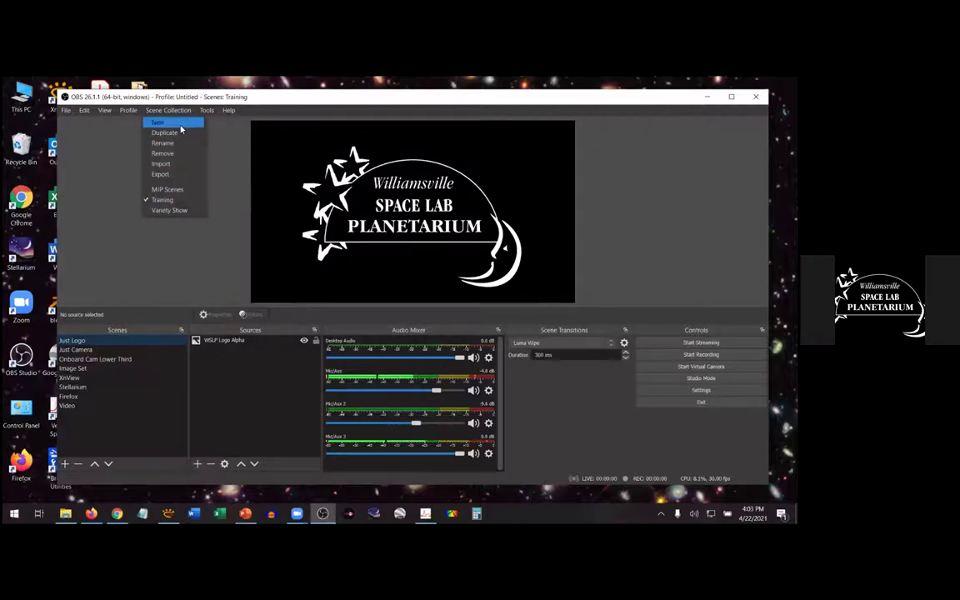
left_click(179, 124)
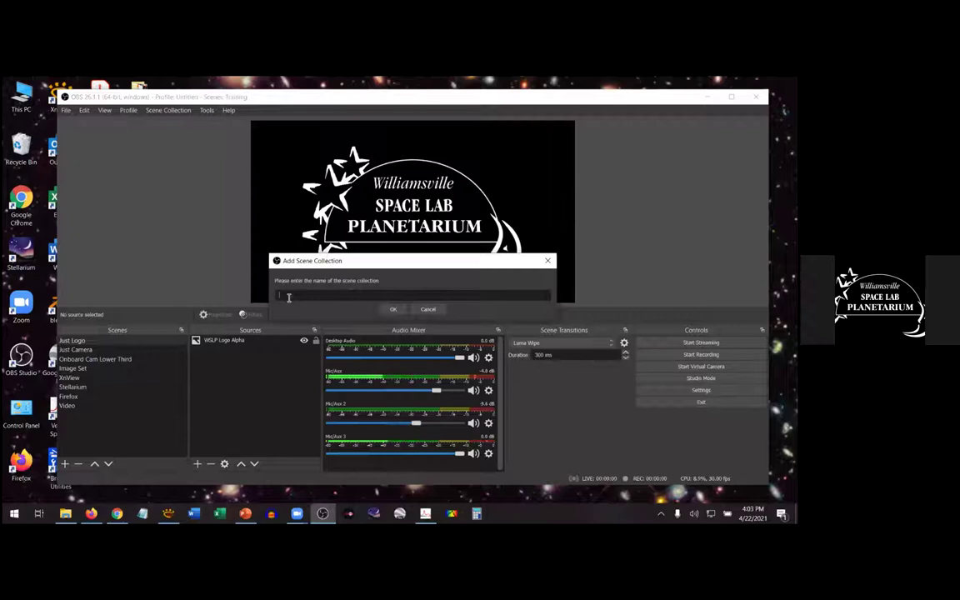
type("WSLP")
key("BackSpace")
key("BackSpace")
key("BackSpace")
type("orkshop")
left_click(393, 309)
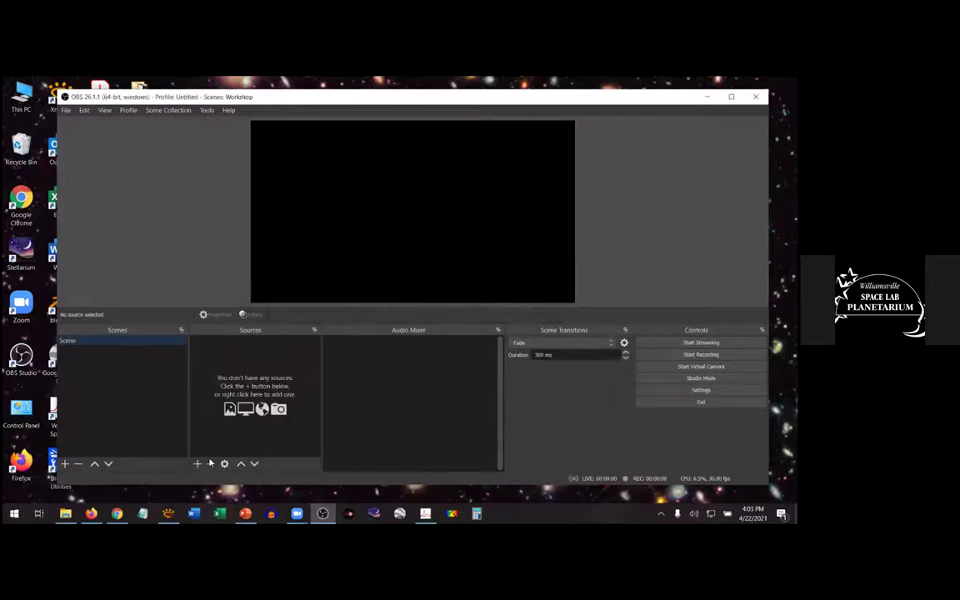
Rename the default scene in the Workshop collection as Logo.
right_click(82, 346)
left_click(108, 406)
type("Logo")
key("Return")
Add a new image source named Logo Image to the Logo scene.
left_click(198, 465)
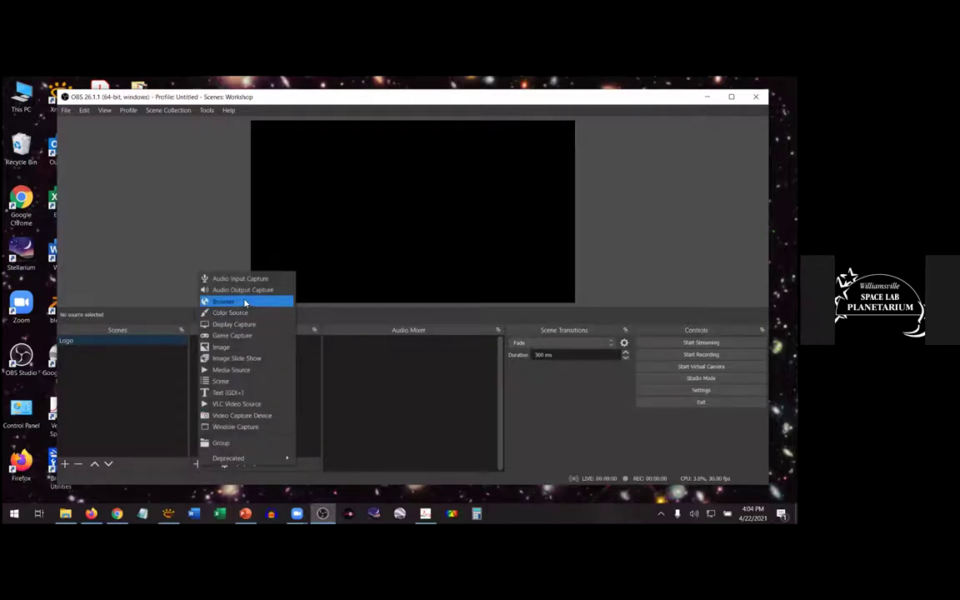
left_click(220, 347)
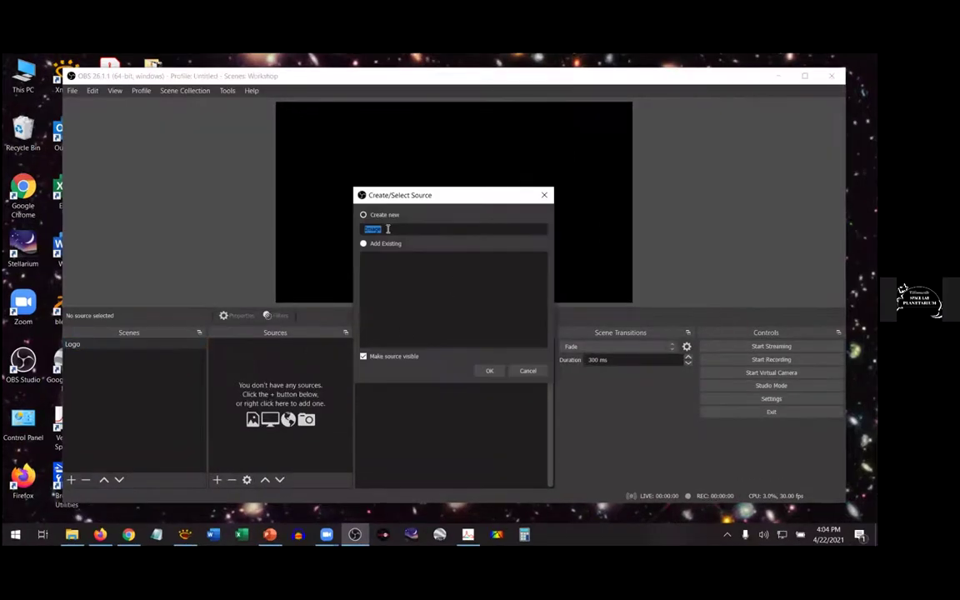
type("Logo")
left_click(491, 371)
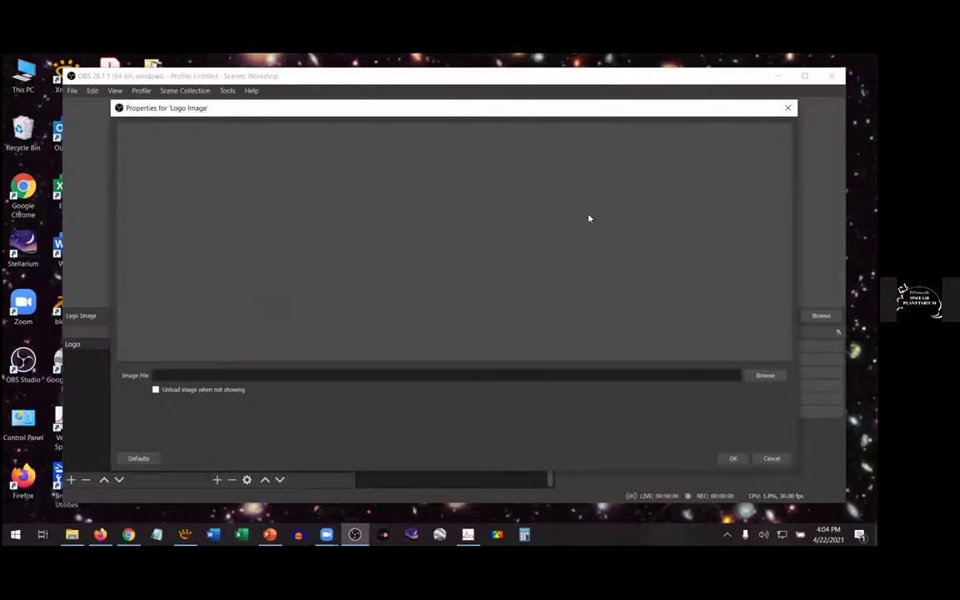
Load WSLP Logo -White&Alpha.png from the desktop's OBS Studio folder as the file for Logo Image.
left_click(760, 377)
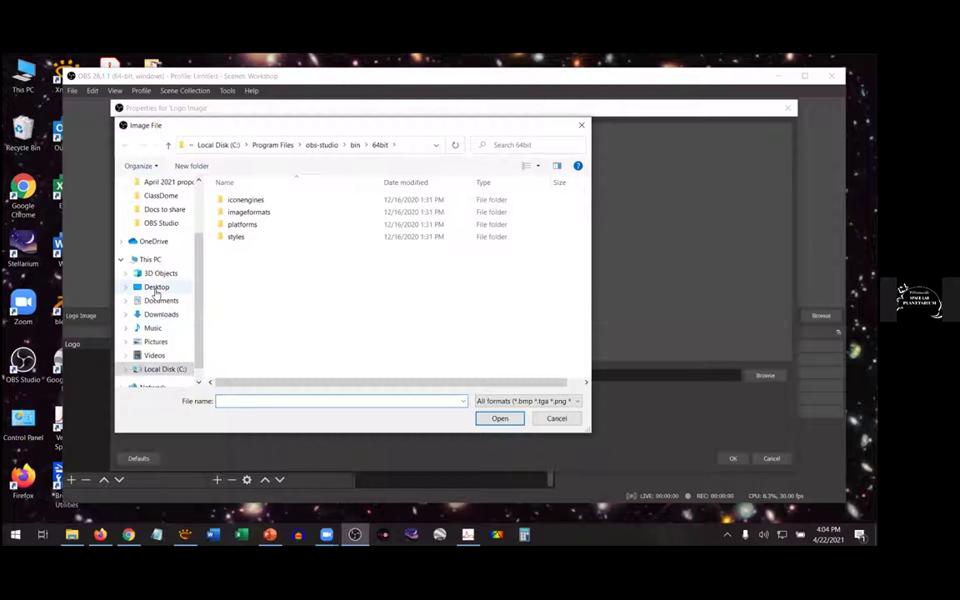
left_click(156, 289)
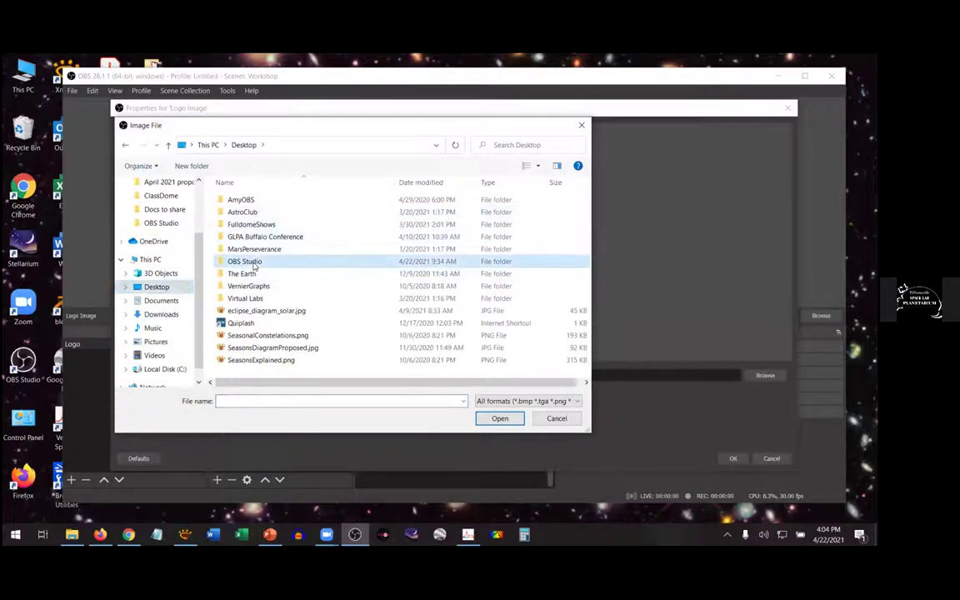
double_click(254, 265)
scroll(422, 308, "down", 3)
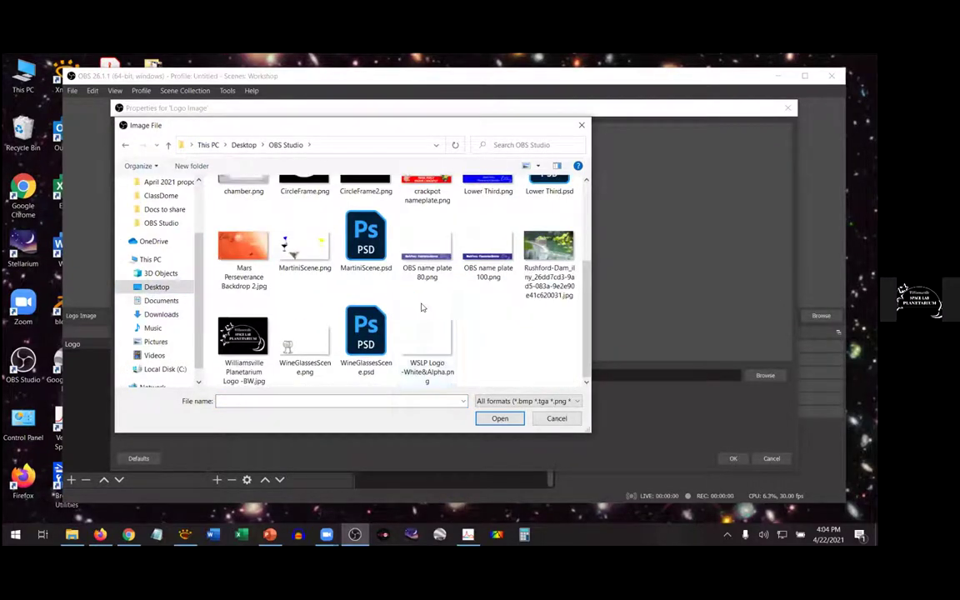
left_click(417, 337)
left_click(498, 418)
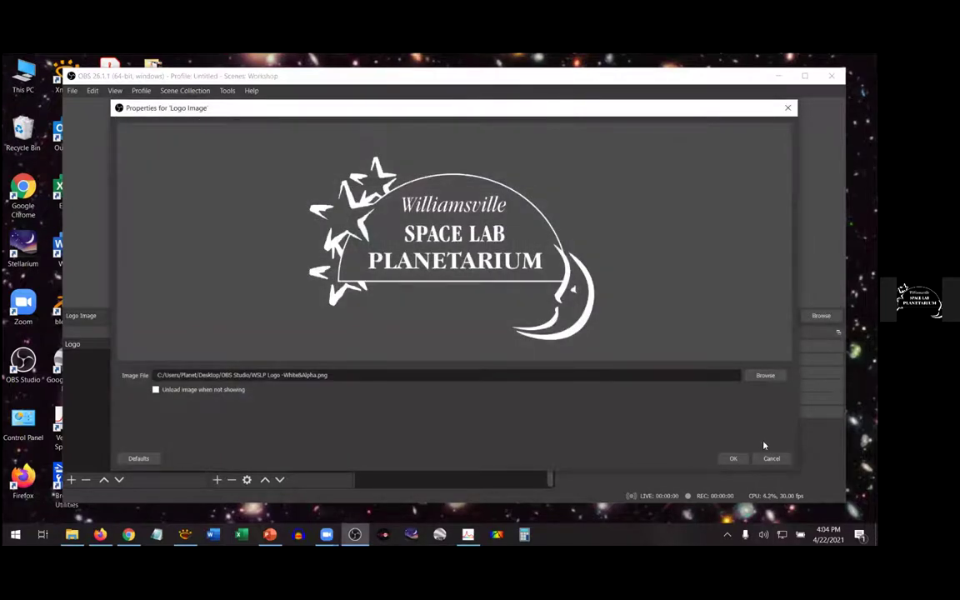
left_click(732, 458)
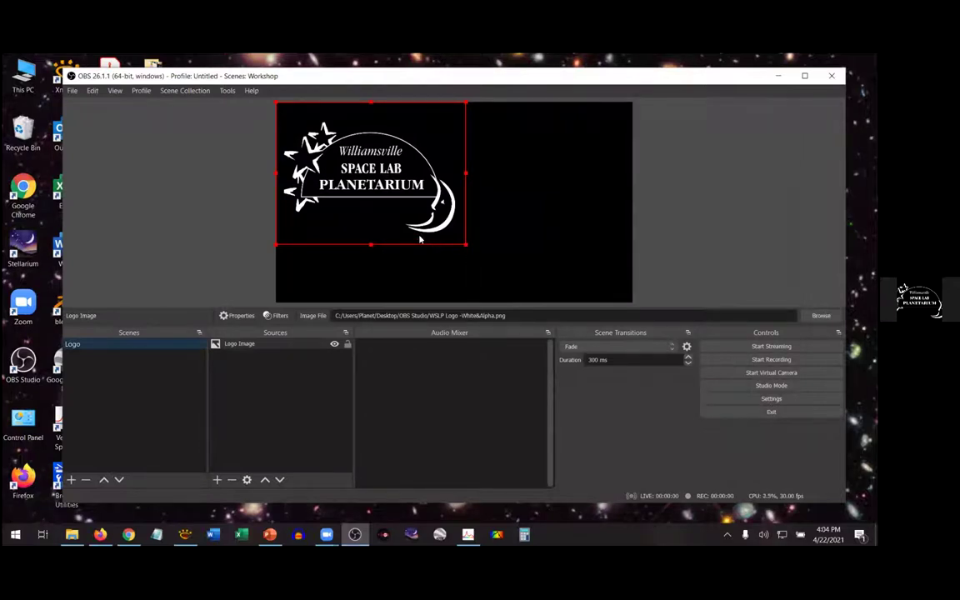
Enlarge the logo to the full canvas height, centre it horizontally, and lock the Logo Image source.
left_click_drag(387, 200, 419, 200)
left_click_drag(352, 129, 316, 100)
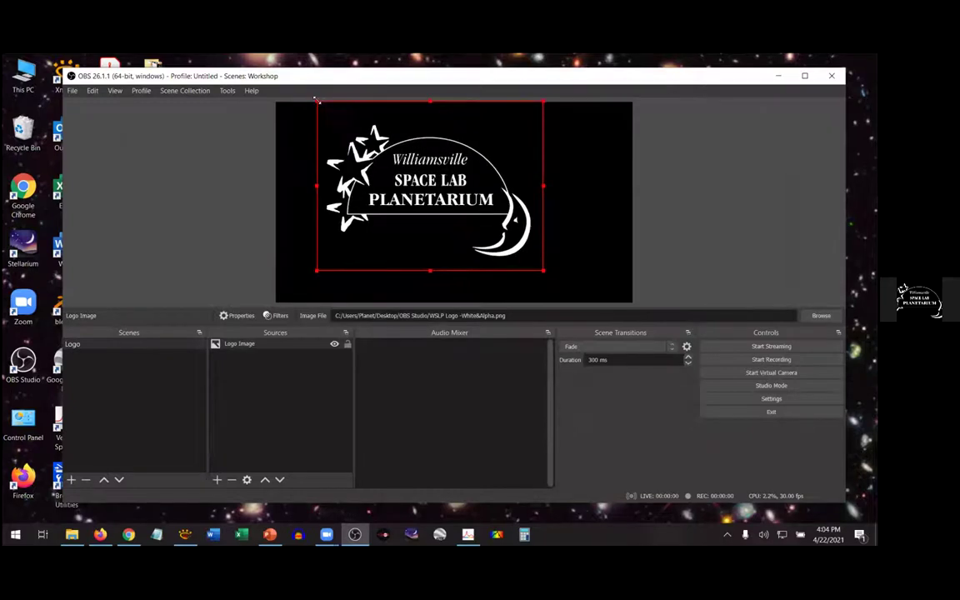
left_click_drag(543, 270, 584, 301)
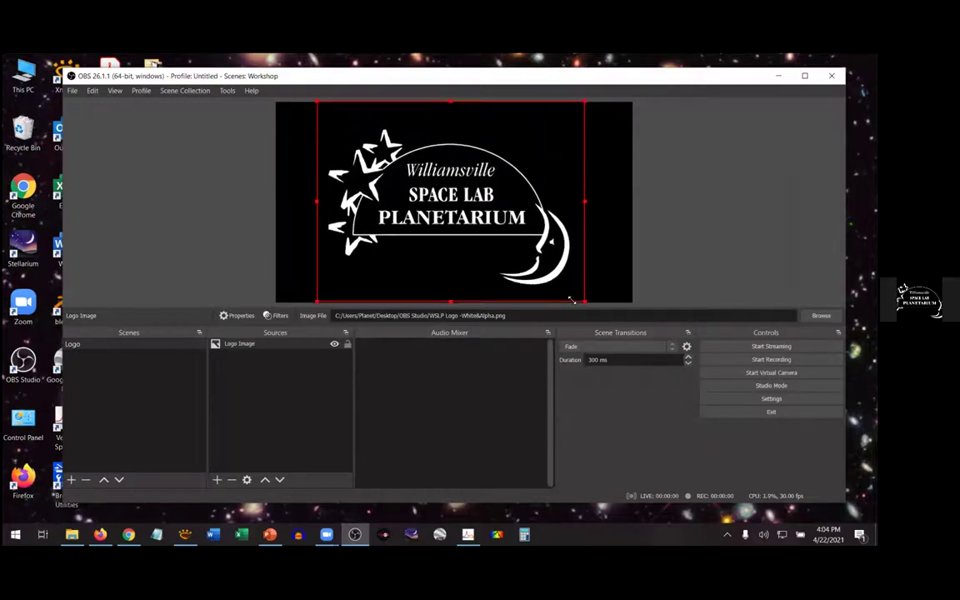
left_click_drag(485, 239, 488, 241)
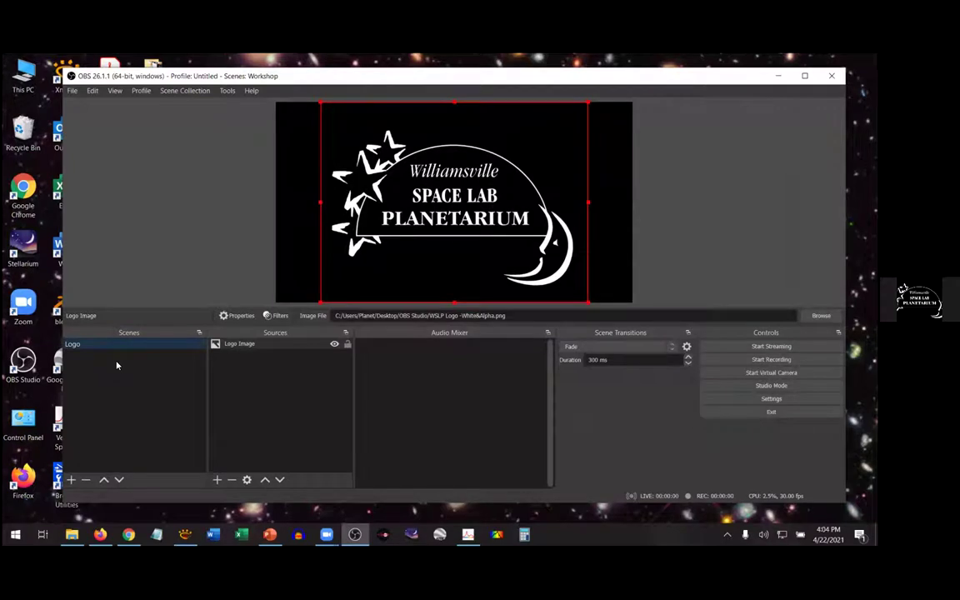
left_click(348, 345)
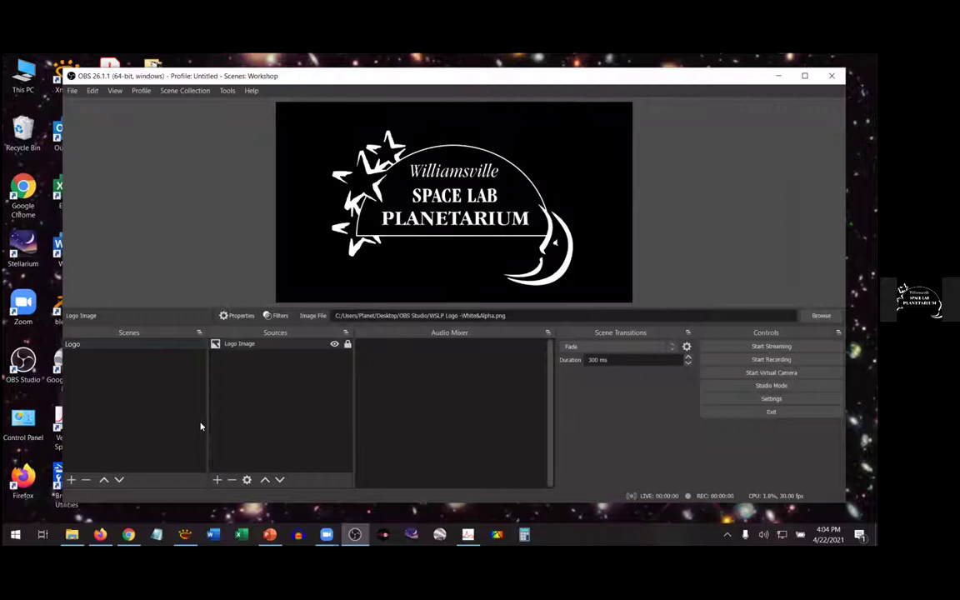
Add a second scene named Just Camera.
left_click(71, 481)
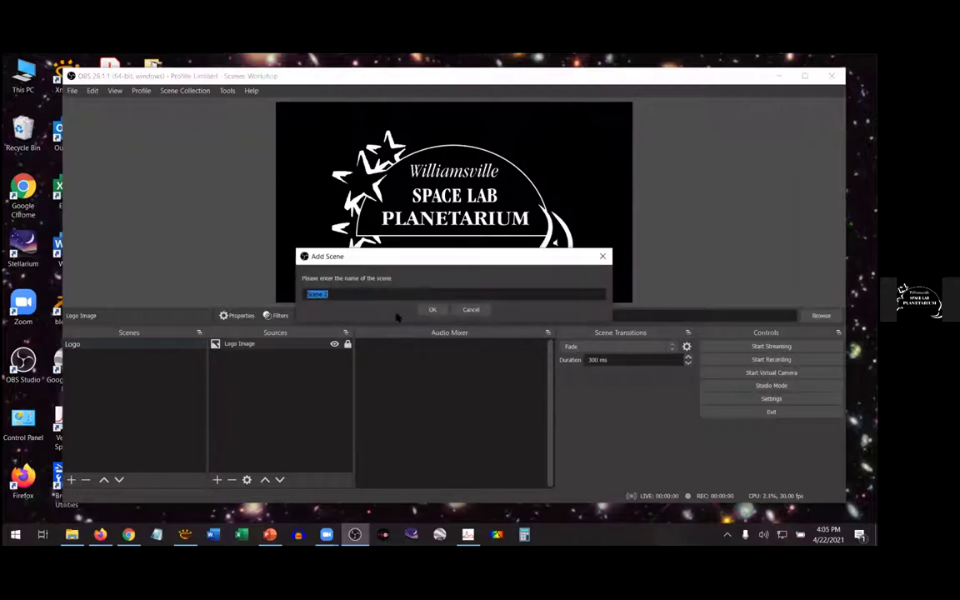
type("Just Camera")
left_click(432, 310)
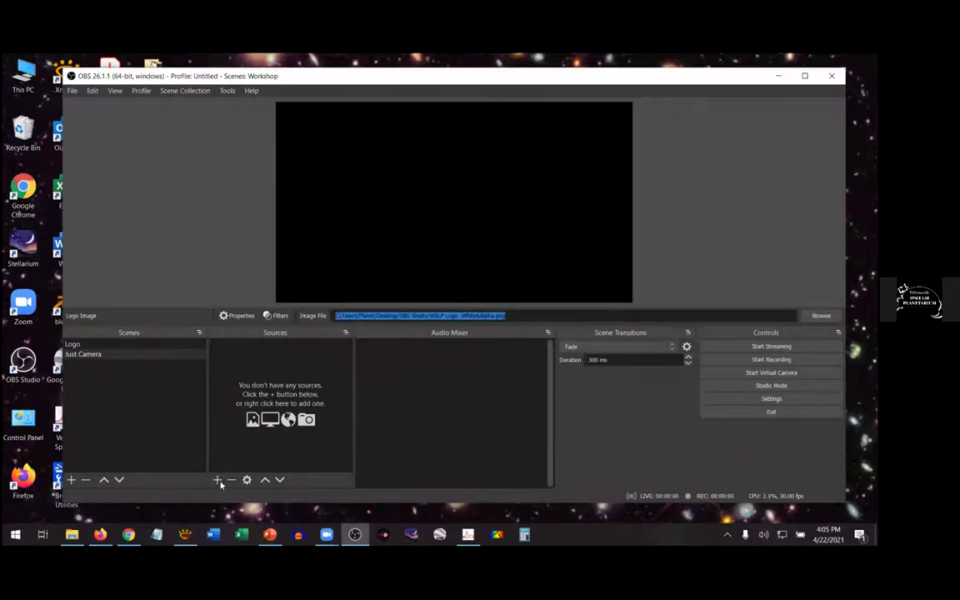
Add a video capture device source named Onboard Camera to the Just Camera scene, using the Integrated Webcam as its device.
left_click(218, 481)
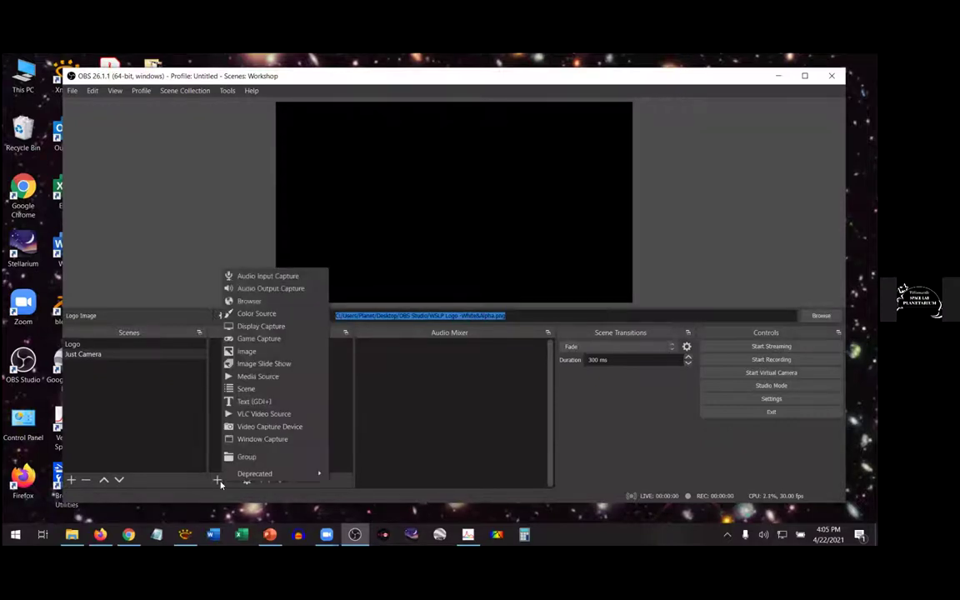
left_click(250, 430)
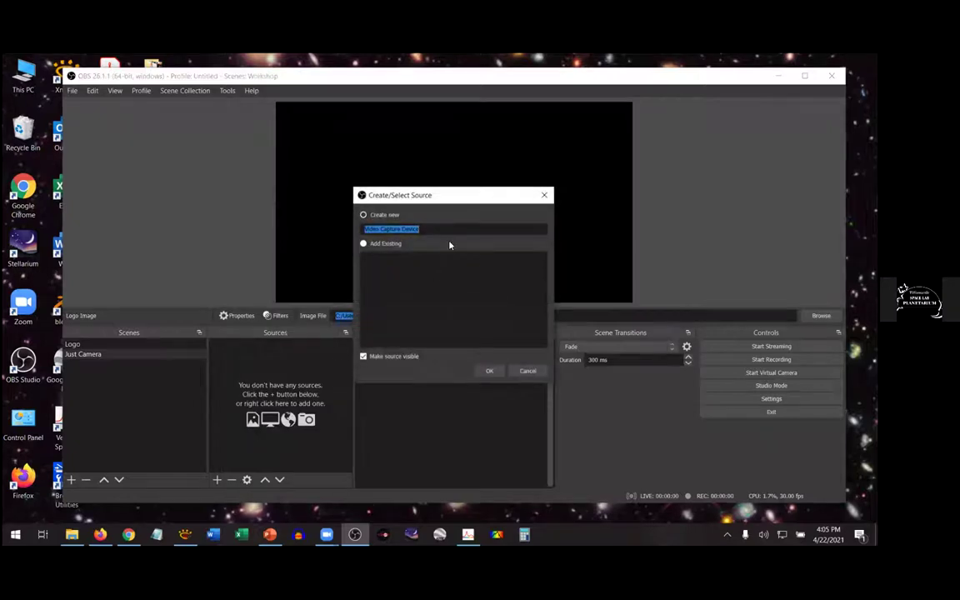
type("Onboard Camera")
left_click(490, 370)
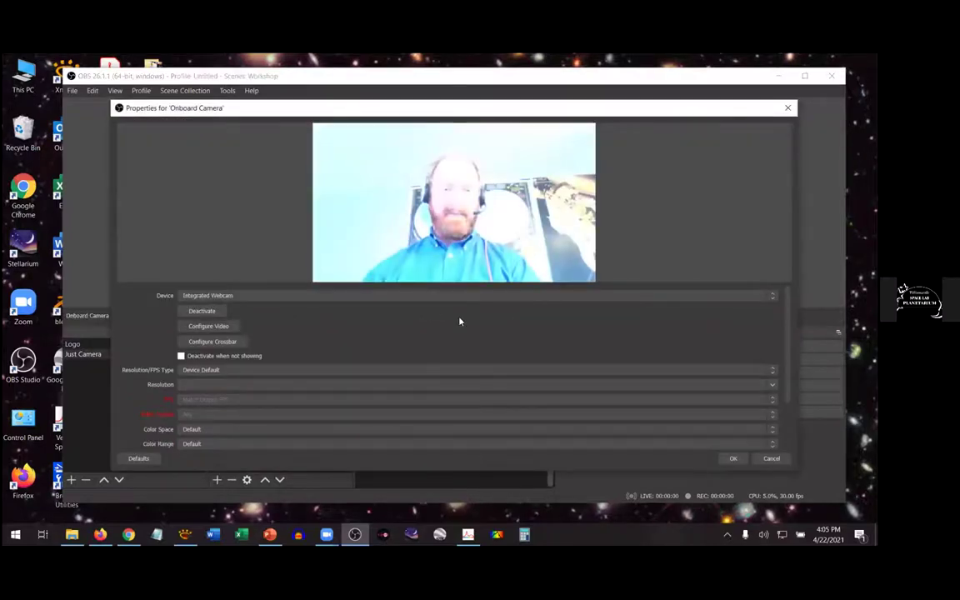
left_click(772, 297)
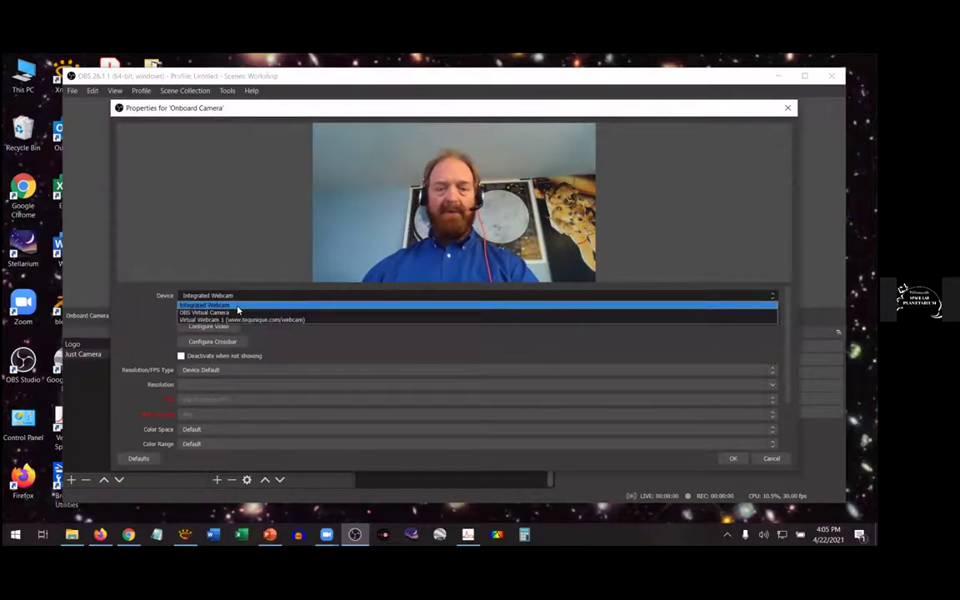
left_click(582, 306)
left_click(732, 458)
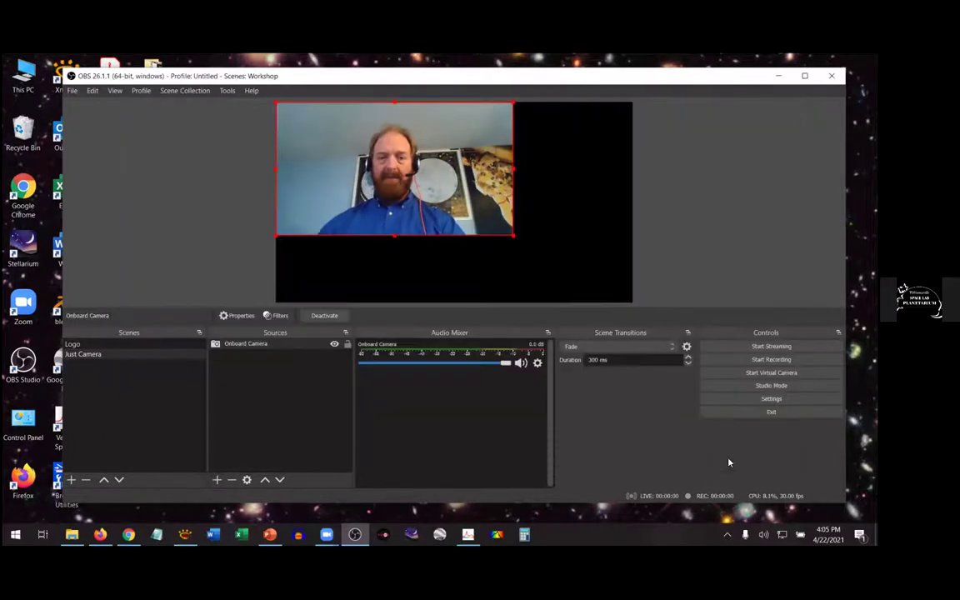
Enlarge the camera picture to fill the canvas and lock it, and try switching between the Logo and Just Camera scenes.
left_click_drag(512, 235, 631, 302)
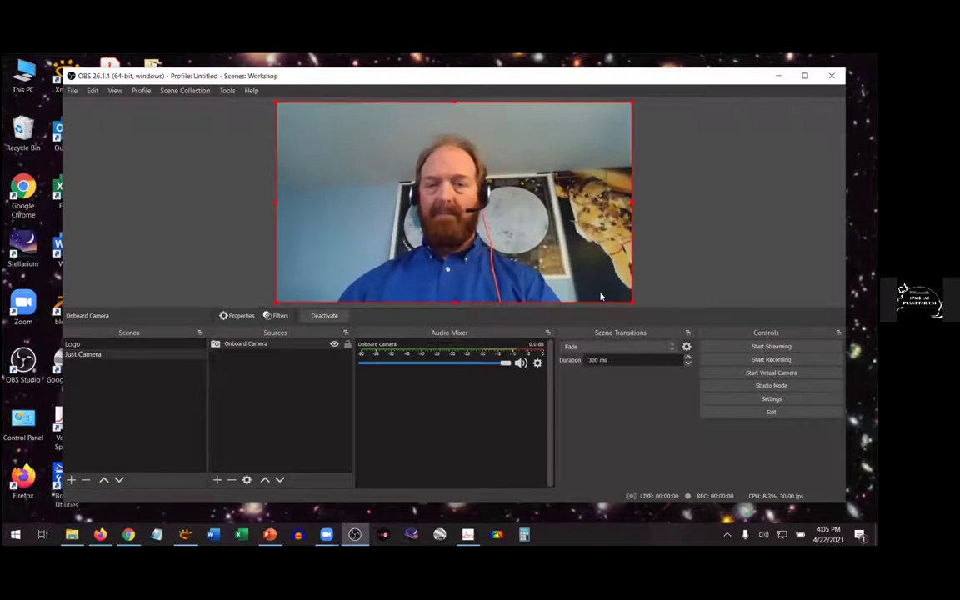
left_click(347, 345)
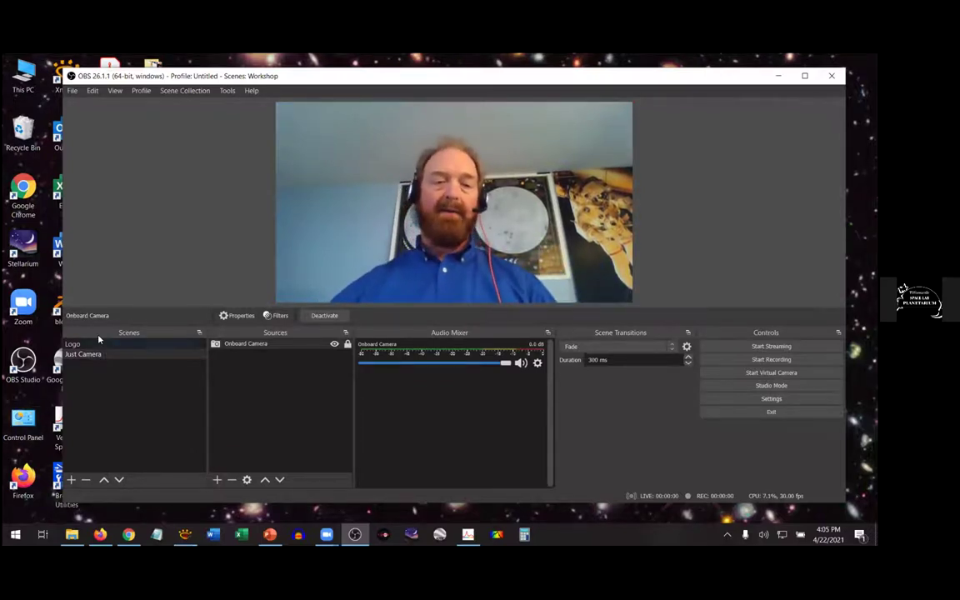
left_click(93, 344)
left_click(88, 356)
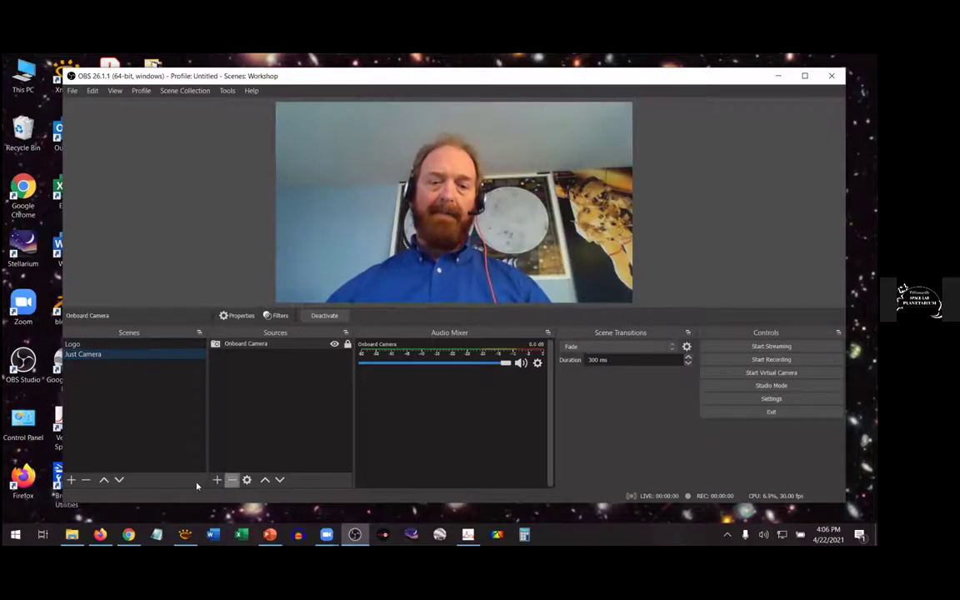
Add a third scene named Lower Third.
left_click(72, 481)
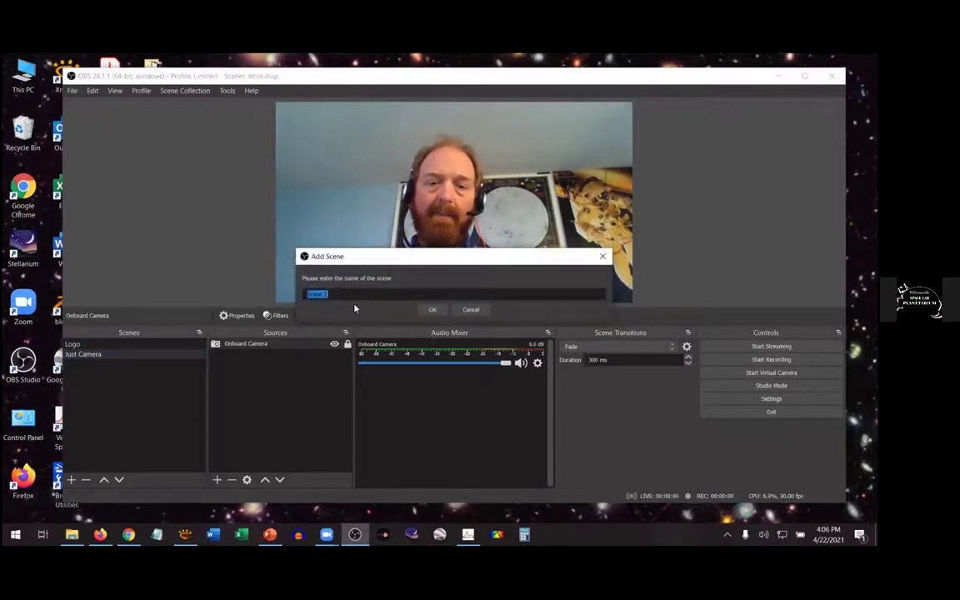
type("Lover Third")
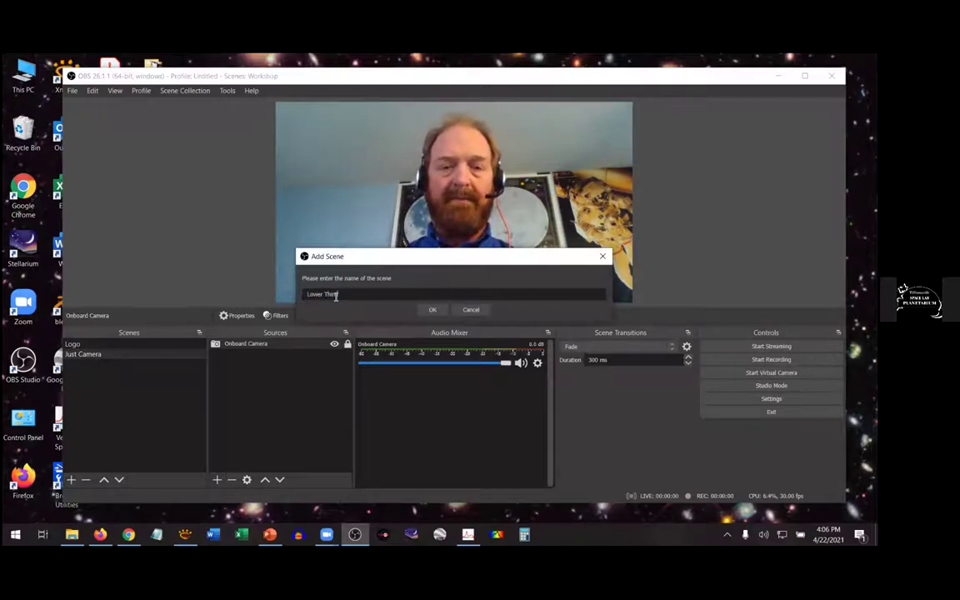
left_click(433, 310)
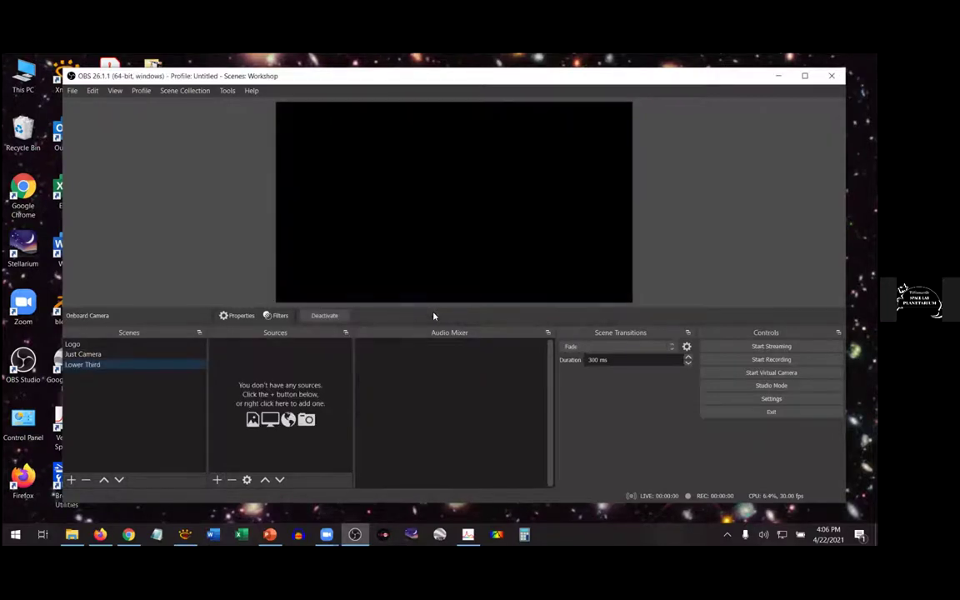
left_click(216, 482)
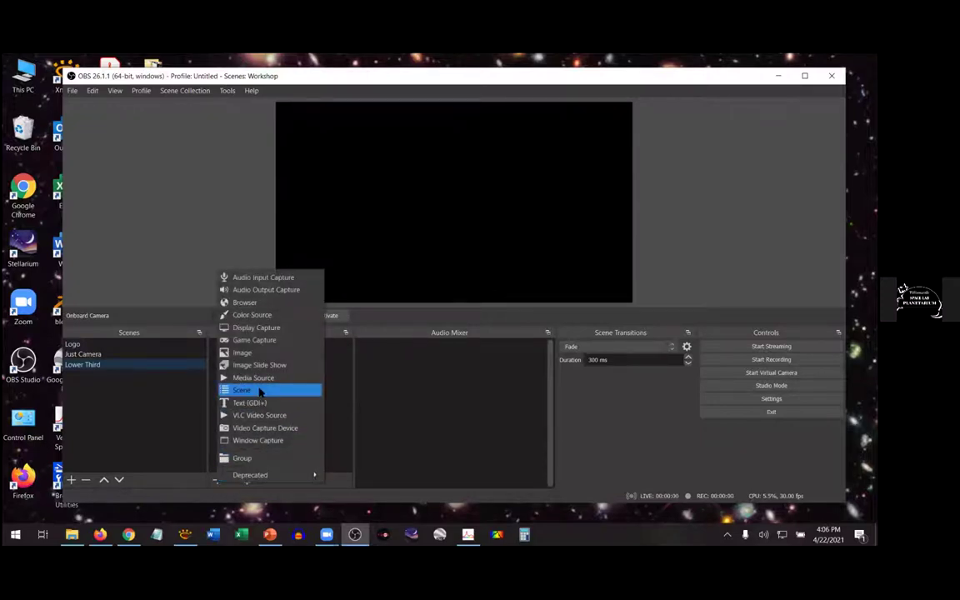
left_click(266, 428)
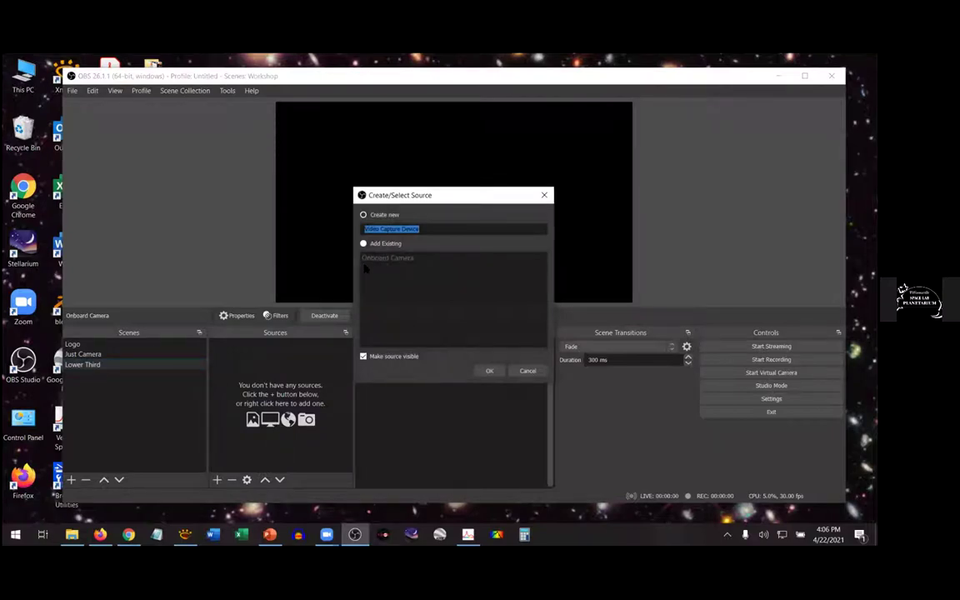
left_click(384, 244)
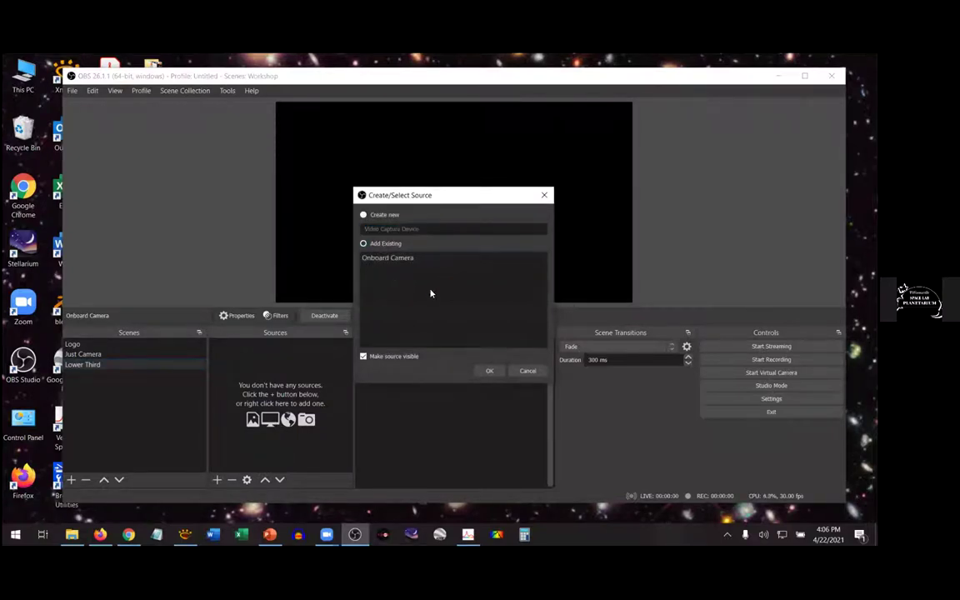
left_click(527, 372)
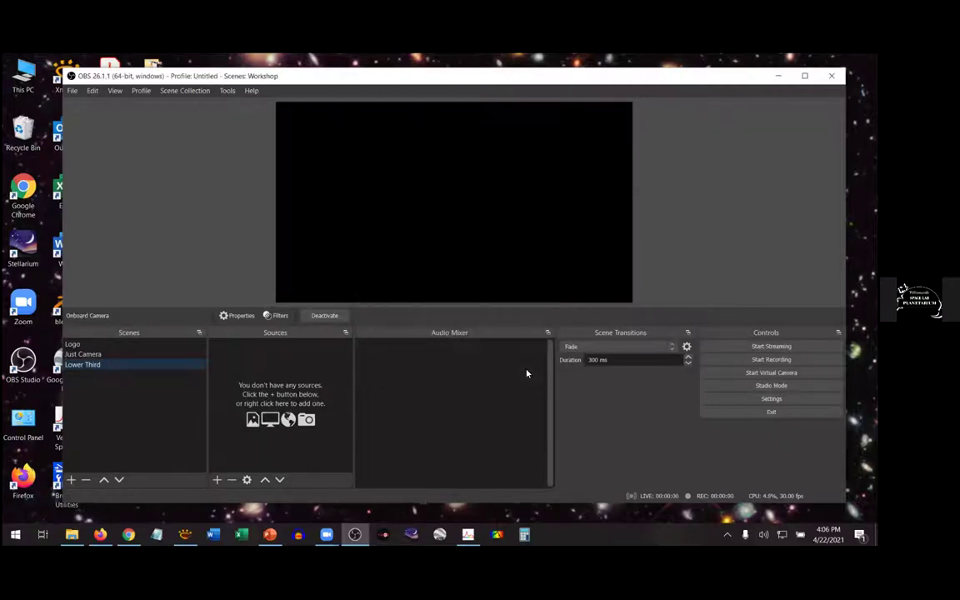
Add the existing Just Camera scene as a source in the Lower Third scene.
left_click(216, 481)
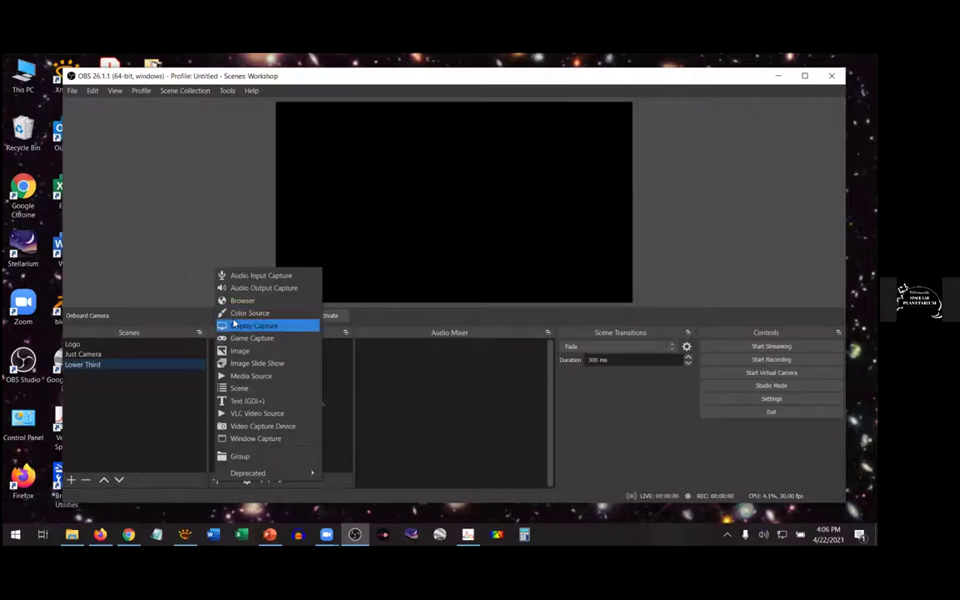
left_click(243, 390)
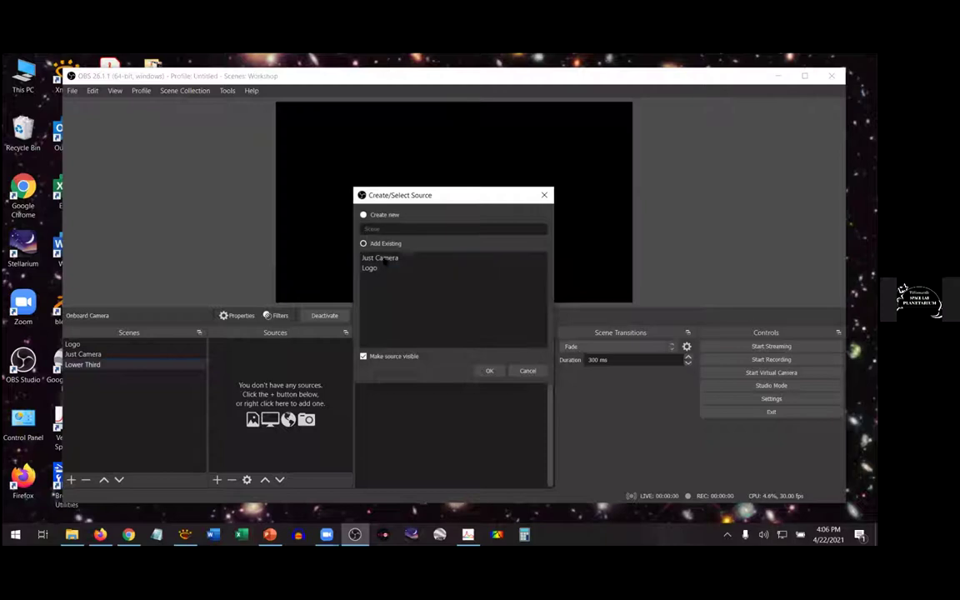
left_click(387, 259)
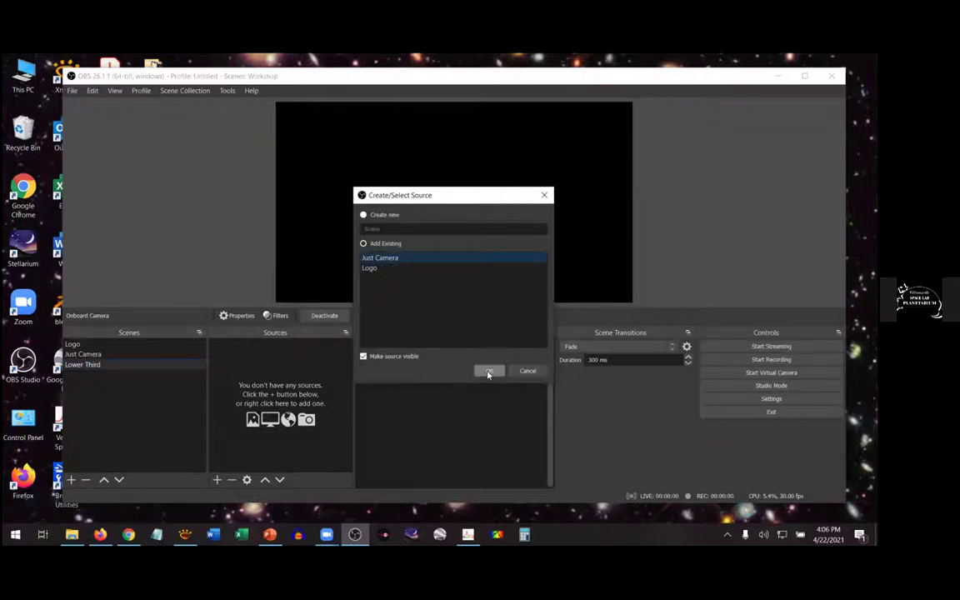
left_click(488, 372)
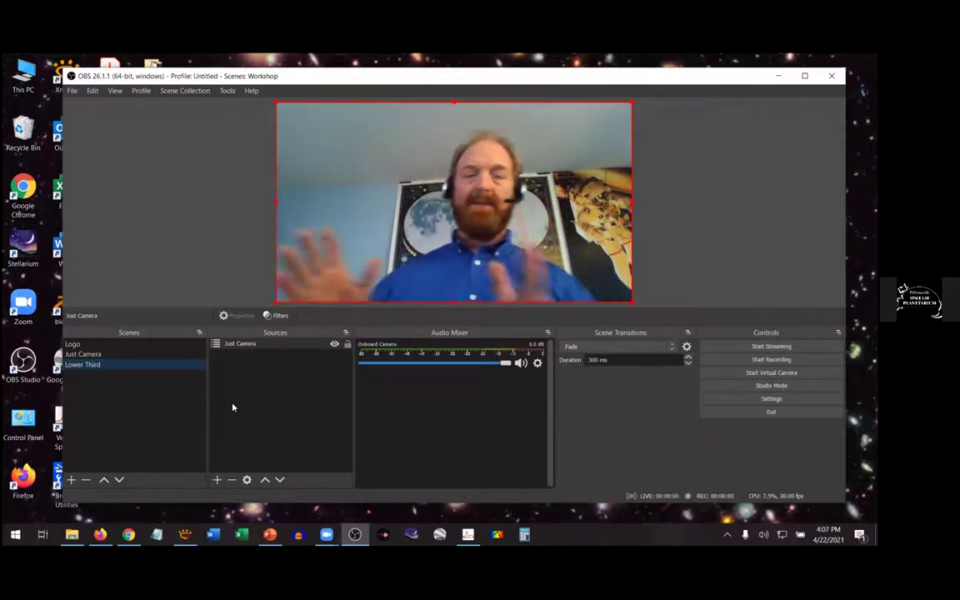
Create a new image source named Lower Third Image in the Lower Third scene.
left_click(217, 481)
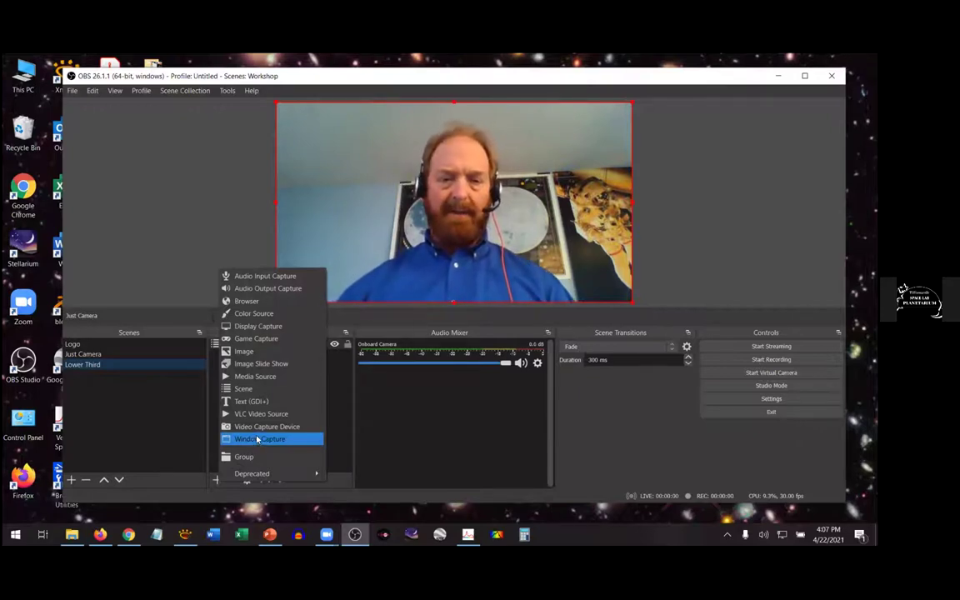
left_click(196, 212)
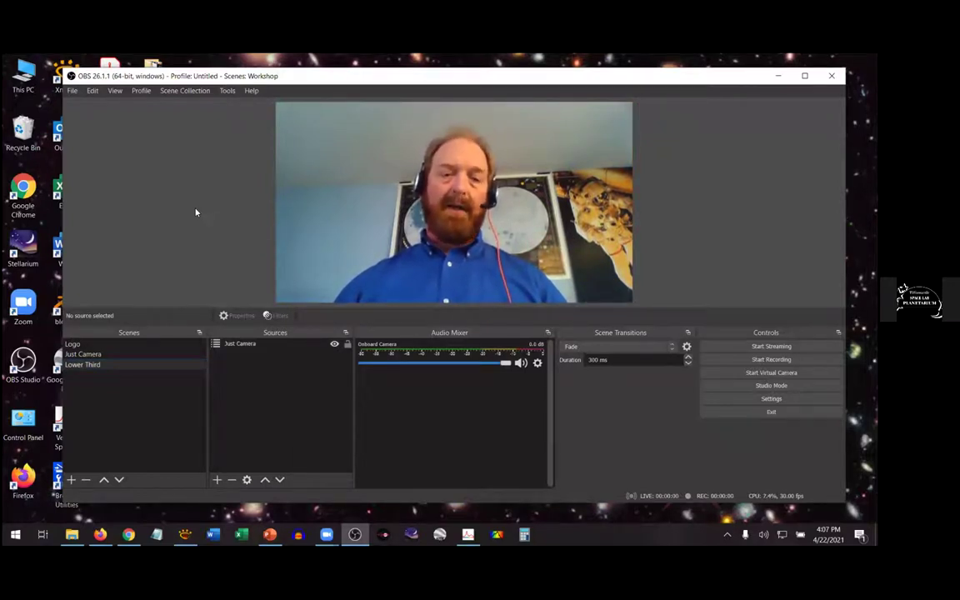
left_click(217, 480)
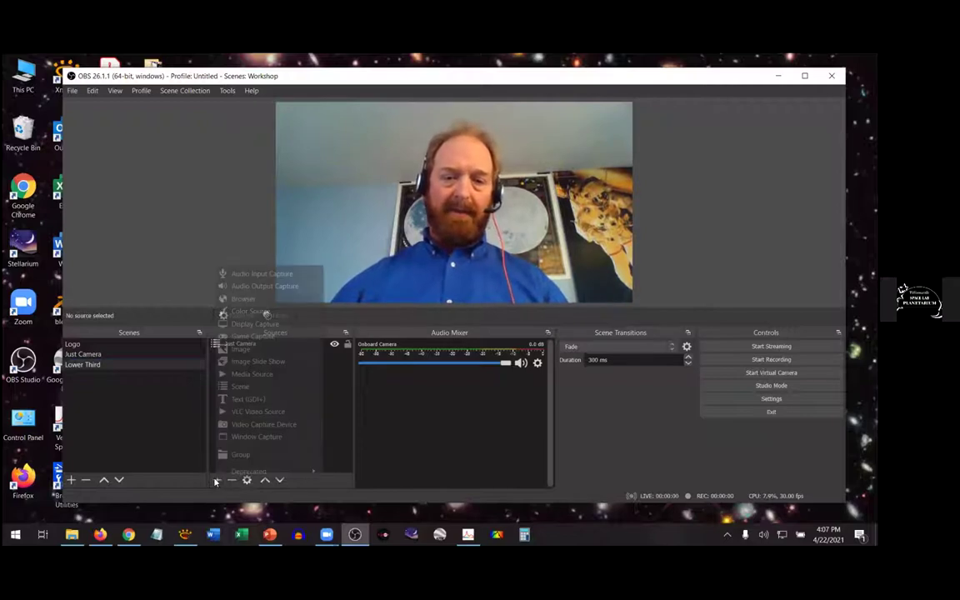
left_click(237, 348)
type("Lower Third")
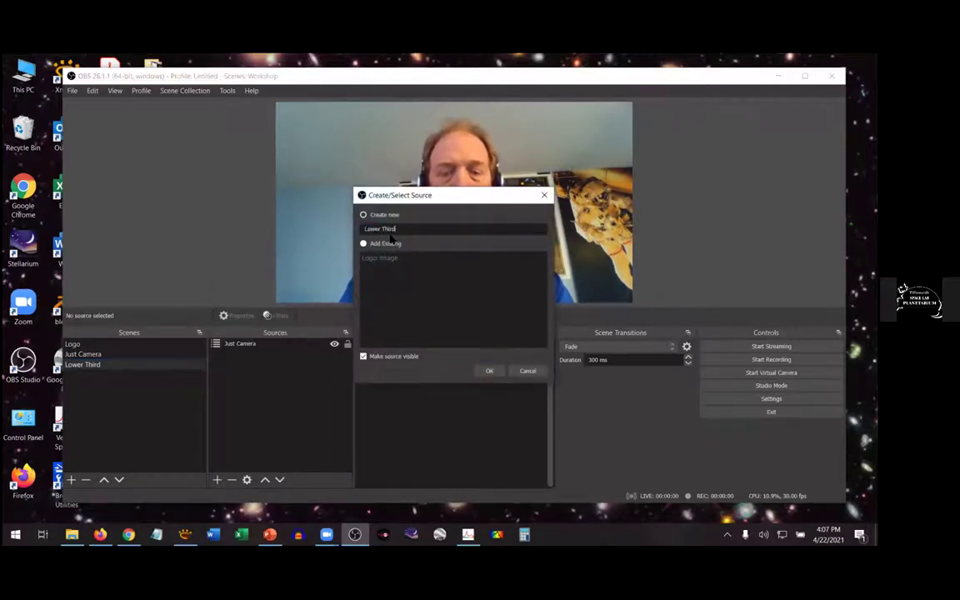
left_click(490, 371)
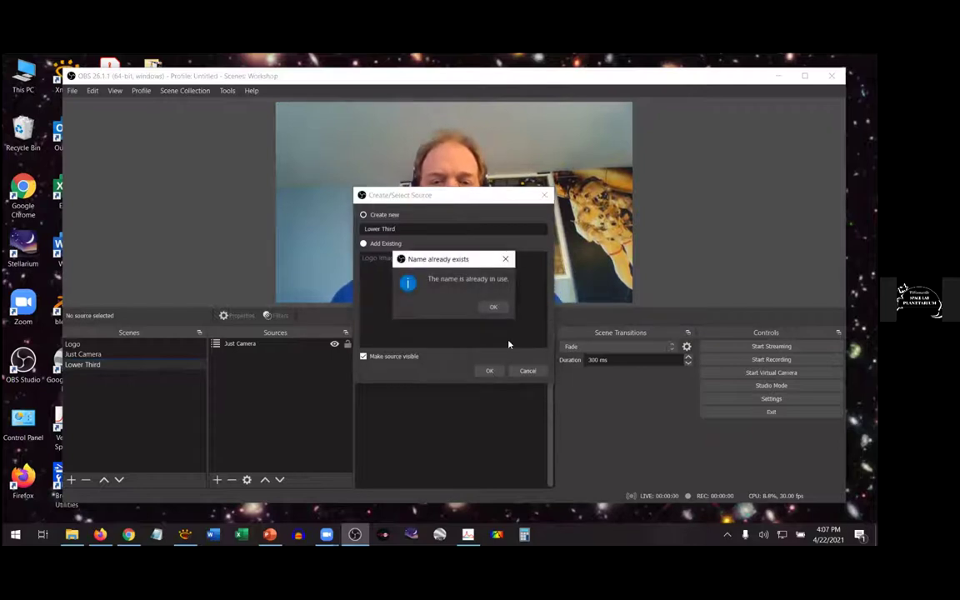
left_click(493, 307)
left_click(419, 228)
type("1")
type("mage")
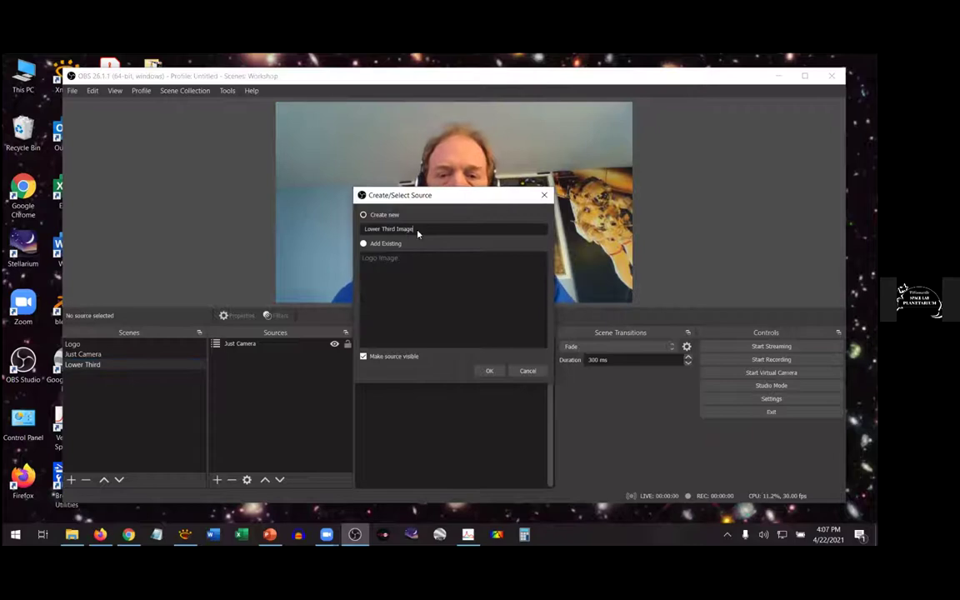
left_click(489, 371)
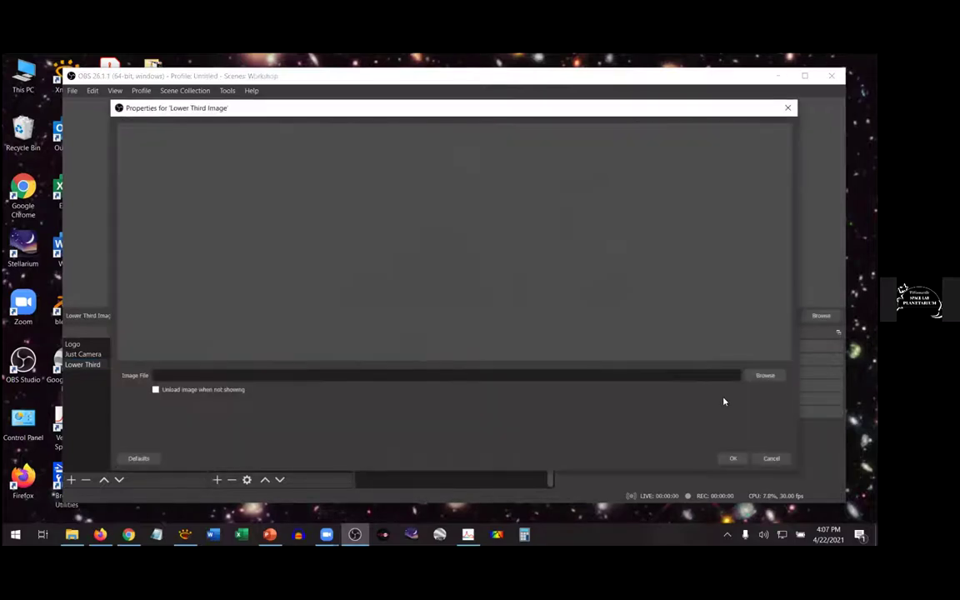
Load crackpot nameplate.png from the OBS Studio folder as the image file for Lower Third Image.
left_click(764, 378)
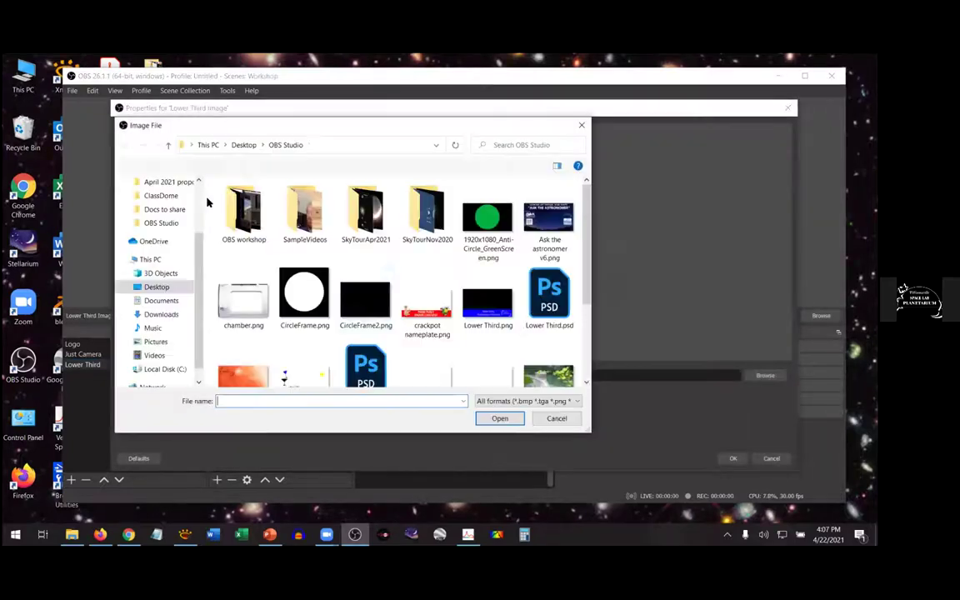
scroll(358, 284, "down", 3)
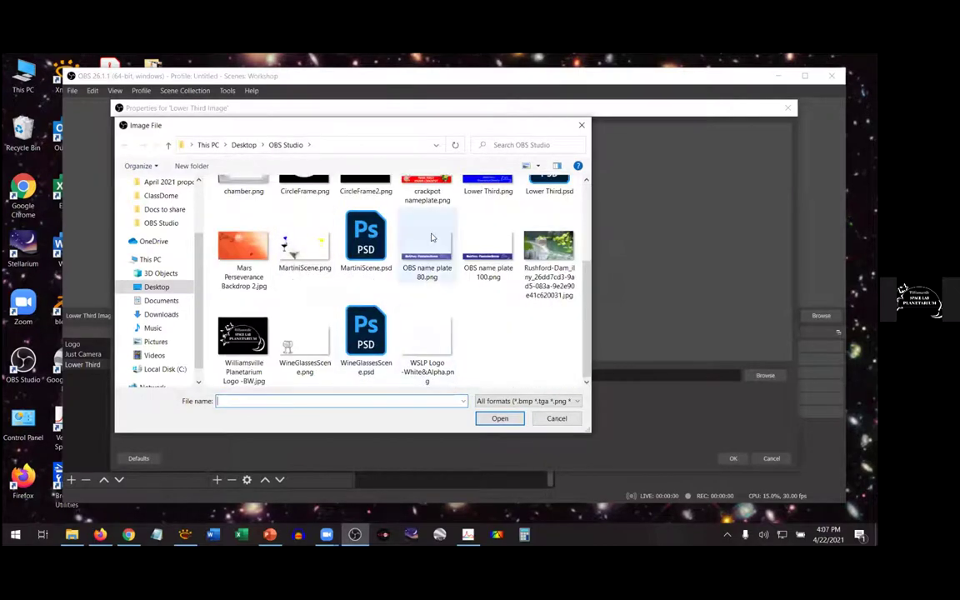
scroll(433, 283, "up", 3)
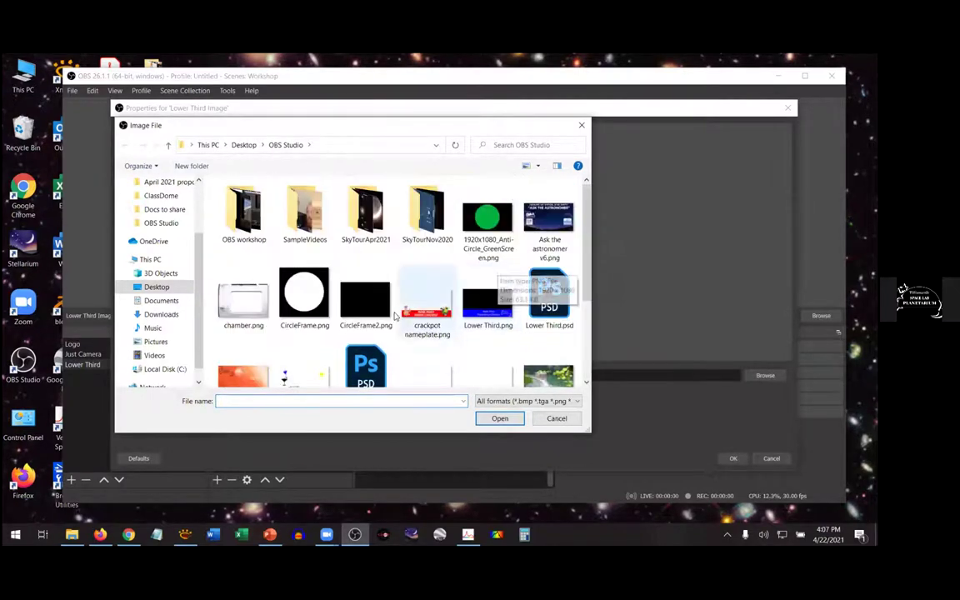
left_click(420, 315)
left_click(498, 418)
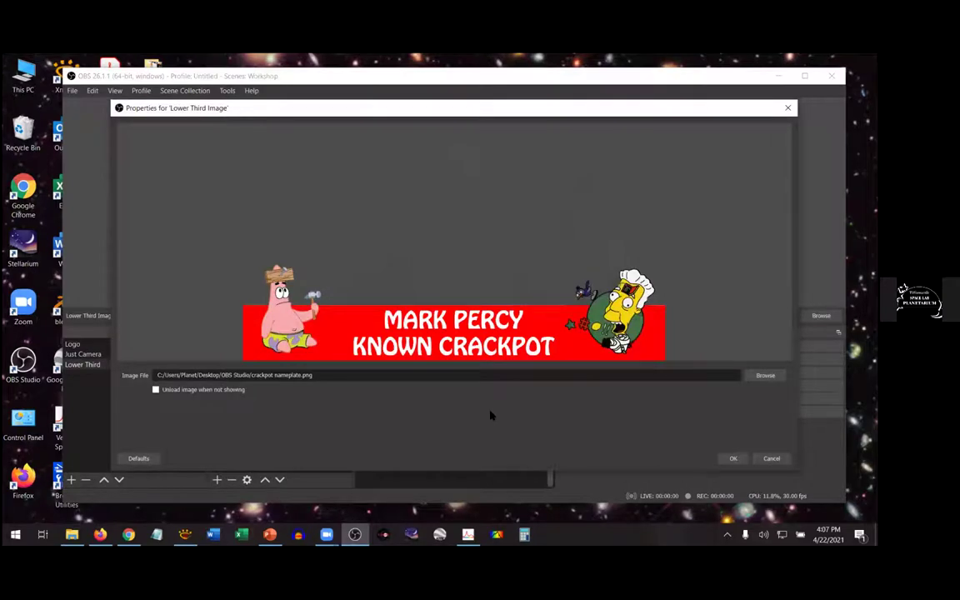
left_click(733, 459)
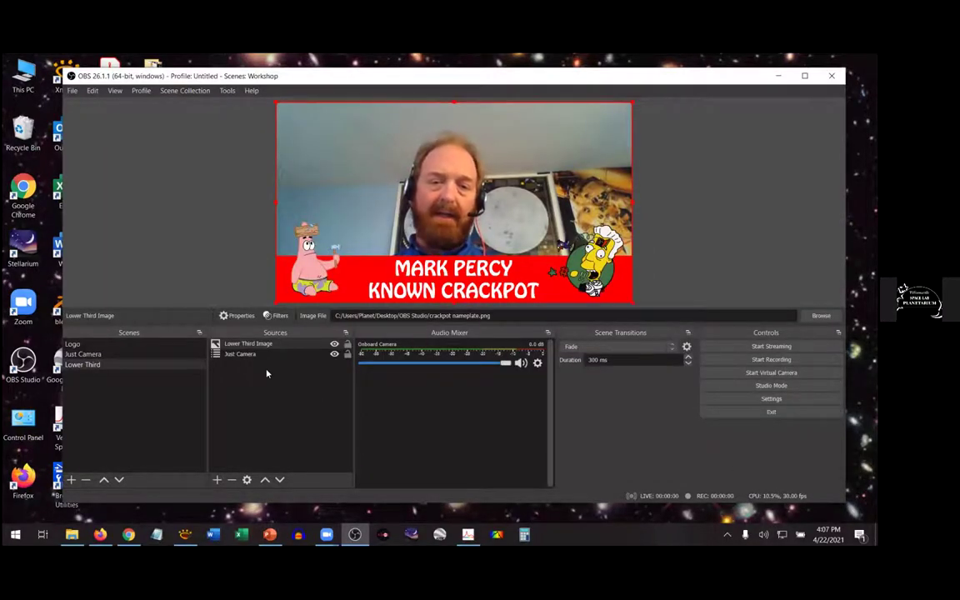
Try the Lower Third Image source beneath Just Camera in the stacking order, and restore it above the camera.
left_click(242, 355)
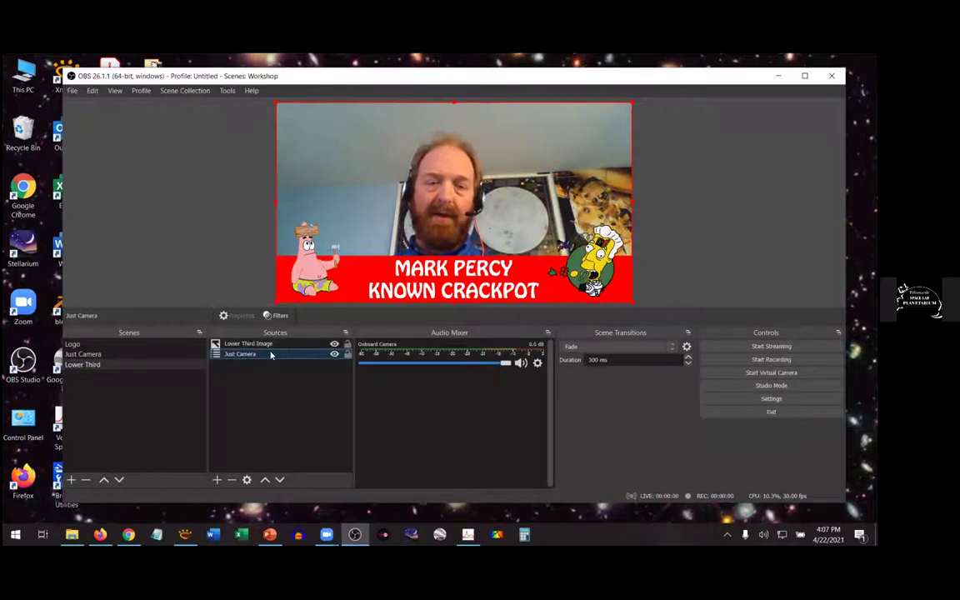
left_click(278, 344)
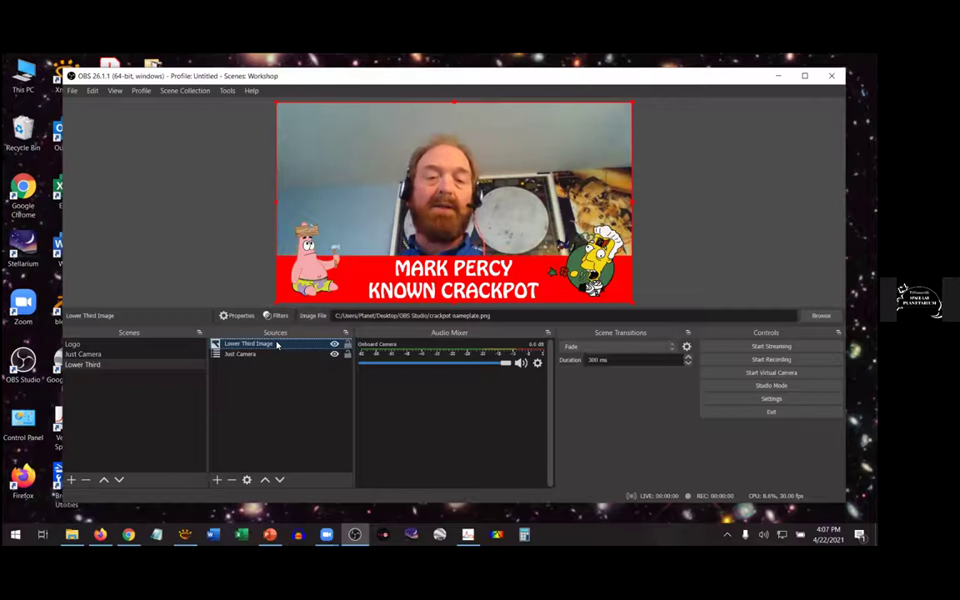
left_click(281, 481)
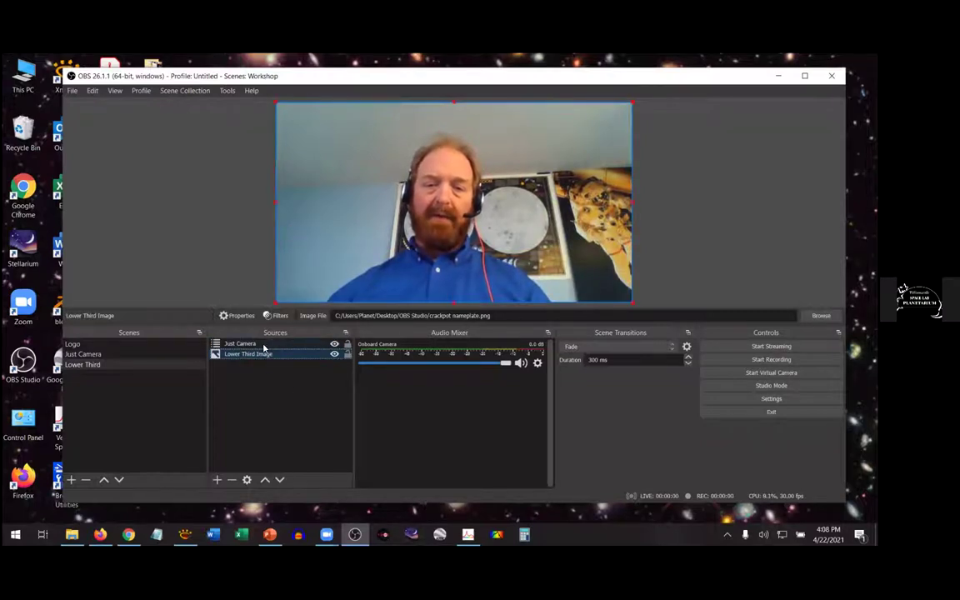
left_click(265, 481)
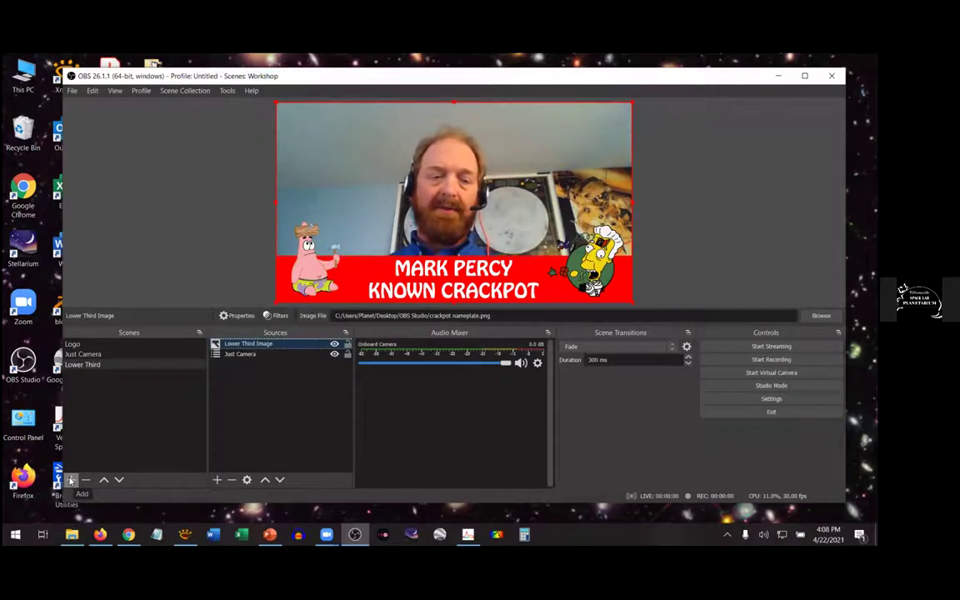
Add a fourth scene named Vernier.
left_click(71, 480)
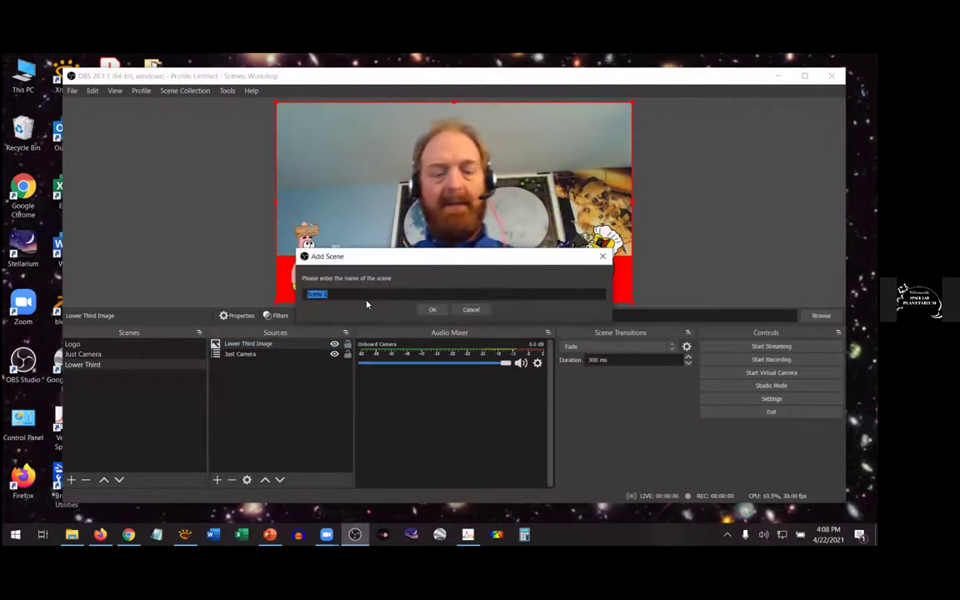
type("Vernier")
left_click(431, 310)
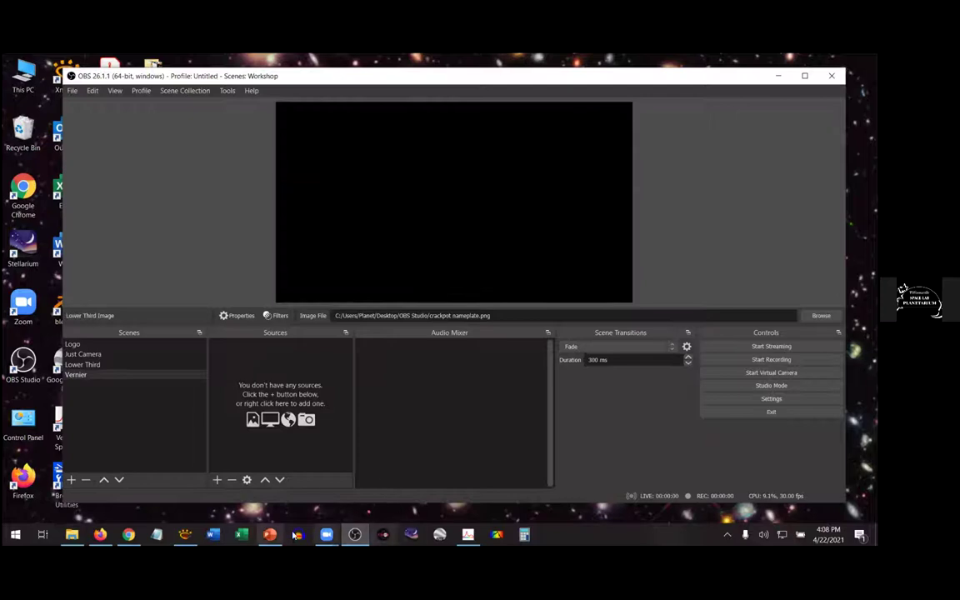
Switch to Vernier Spectral Analysis, reposition its window slightly, and start collecting spectrum data.
mouse_move(328, 537)
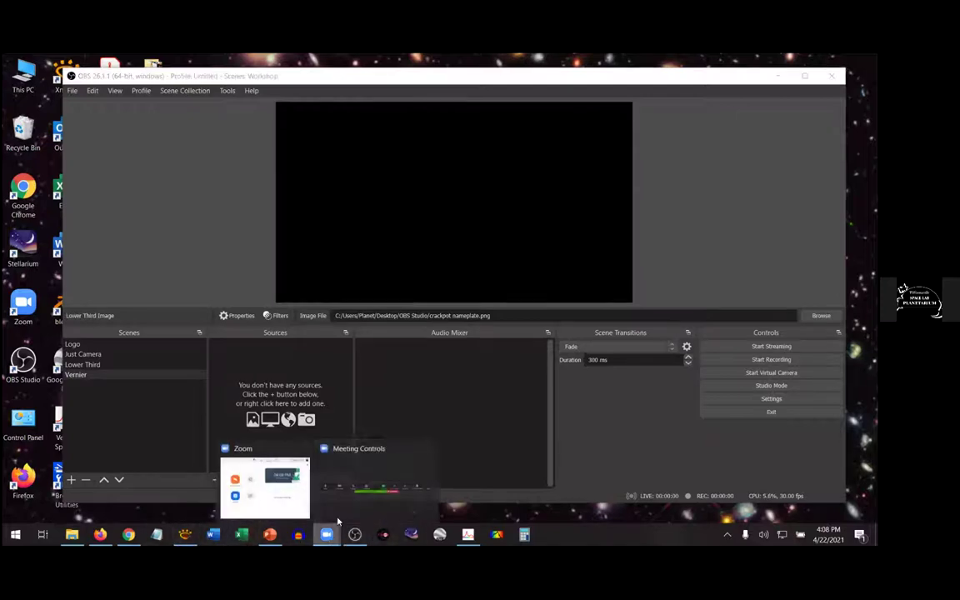
left_click(348, 481)
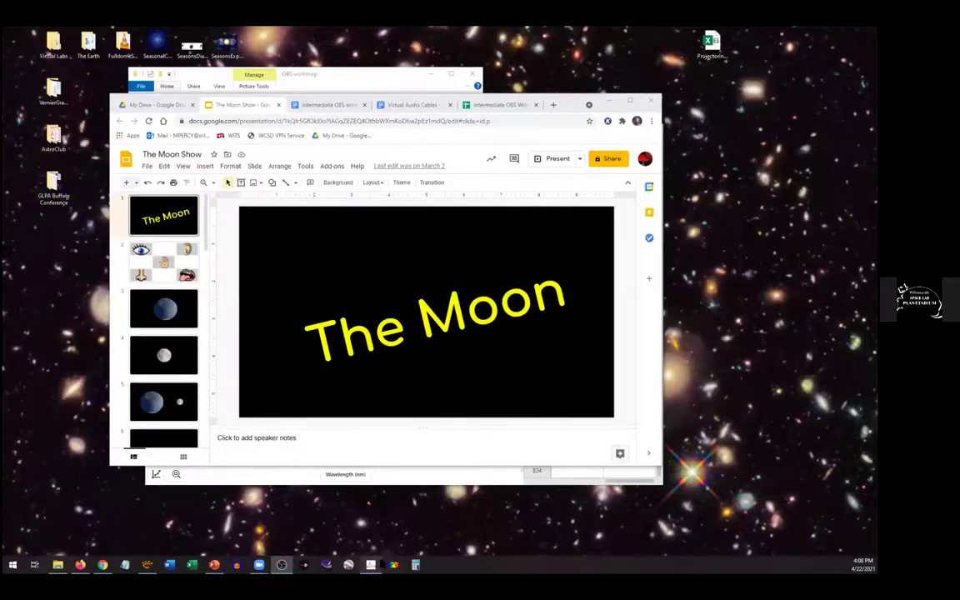
left_click(335, 476)
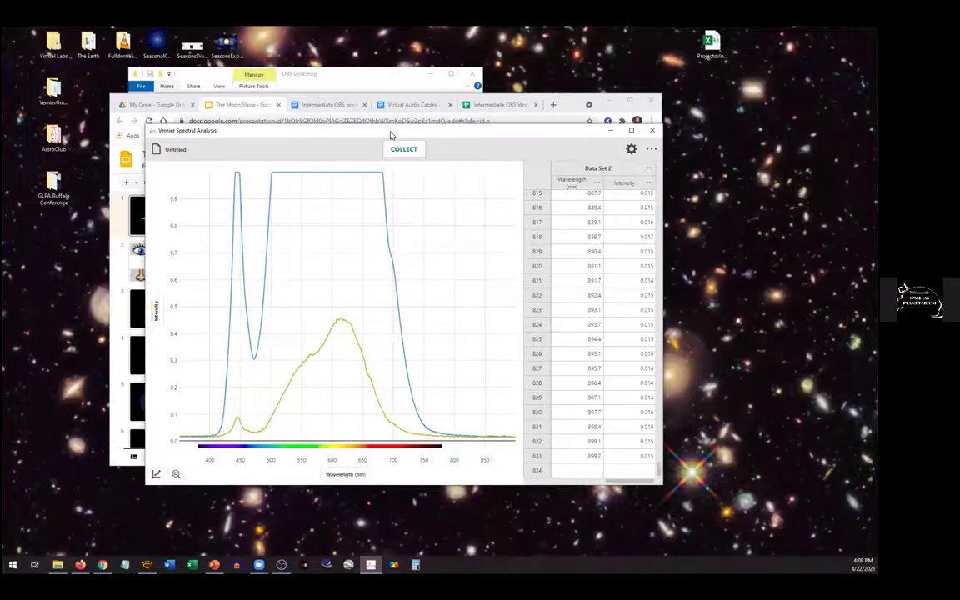
left_click_drag(391, 135, 380, 123)
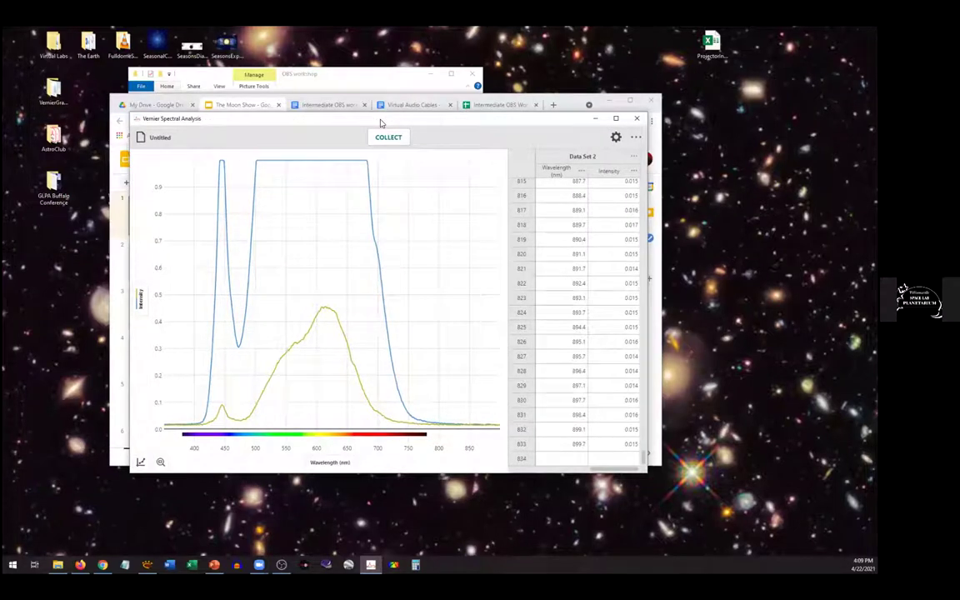
left_click(378, 142)
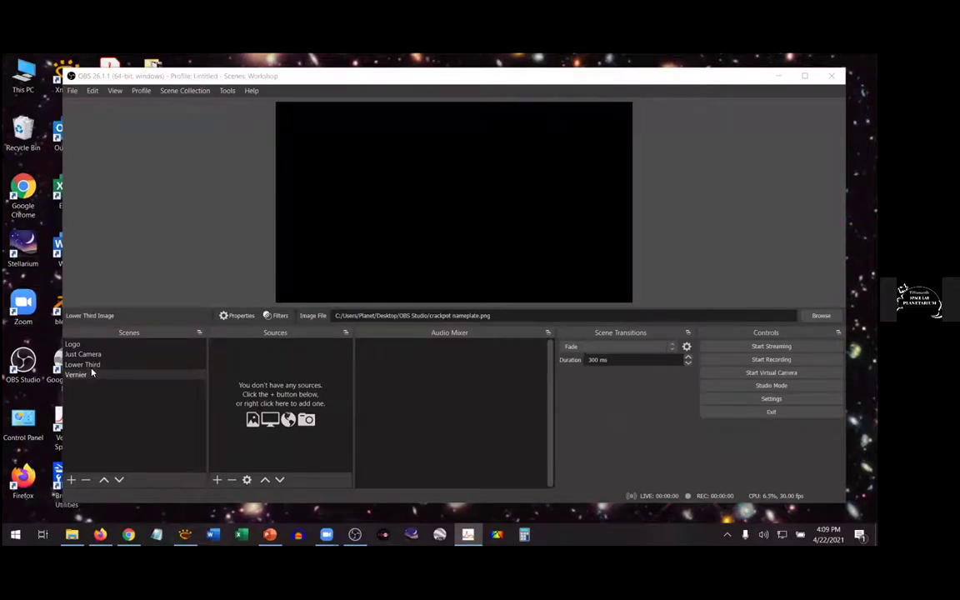
Back in OBS, add a window capture source named Vernier Window to the Vernier scene, capturing the Vernier Spectral Analysis window.
left_click(79, 374)
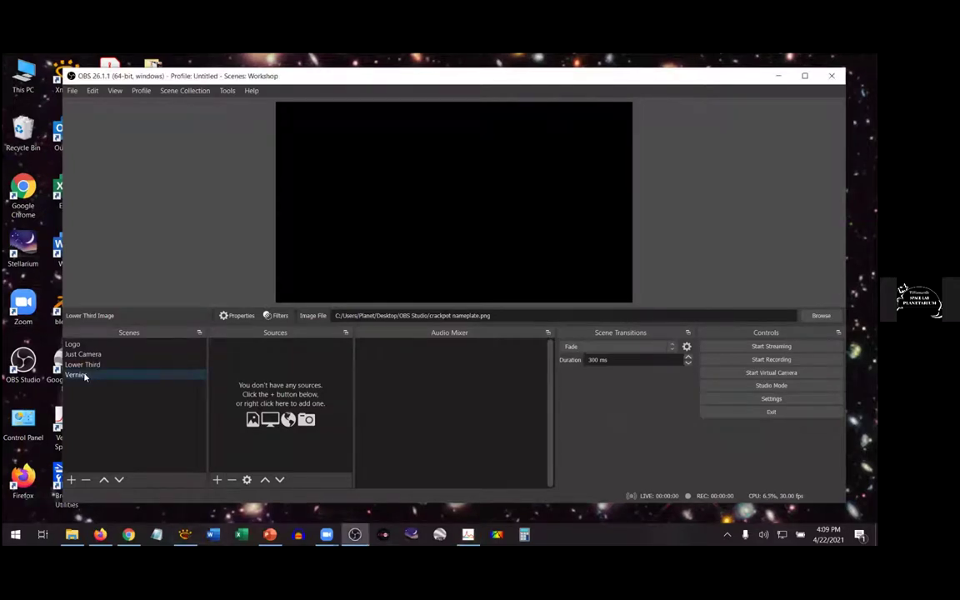
left_click(215, 480)
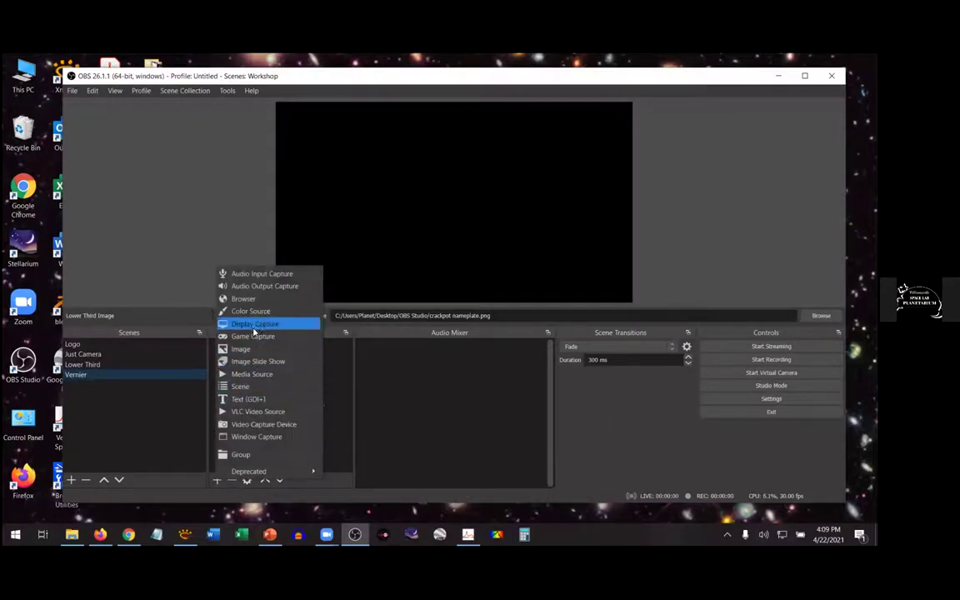
left_click(256, 436)
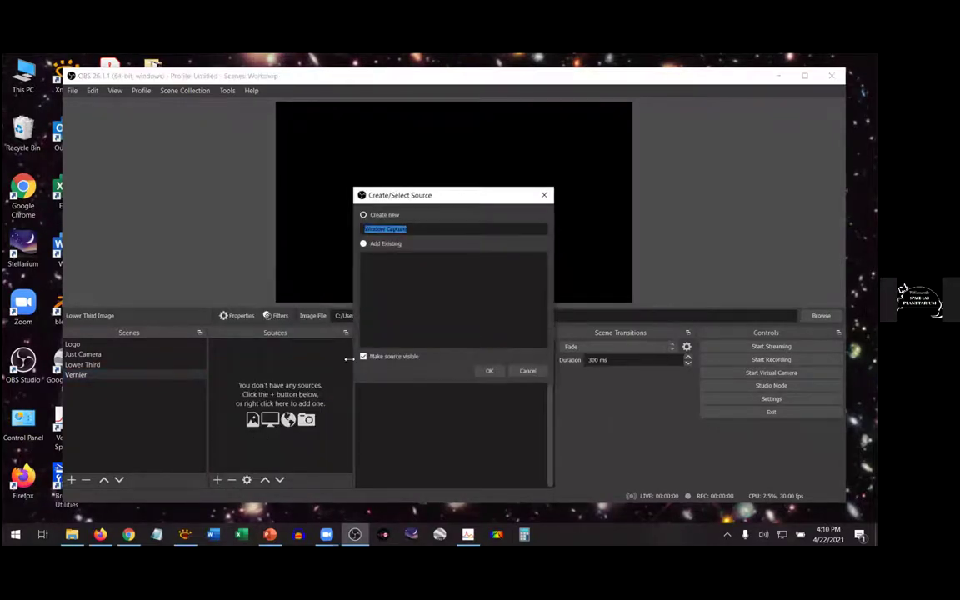
type("Vernier Window")
left_click(486, 372)
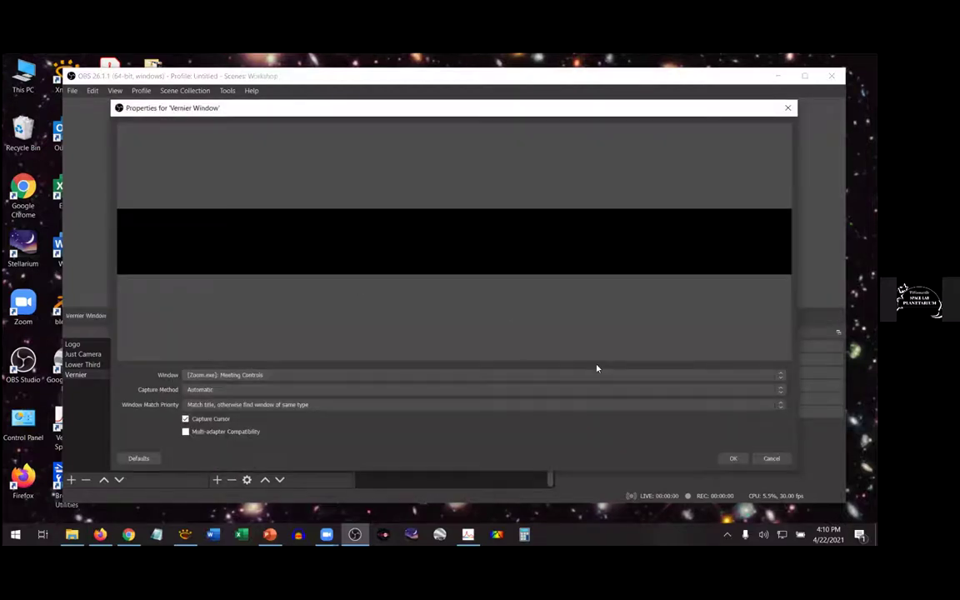
left_click(778, 376)
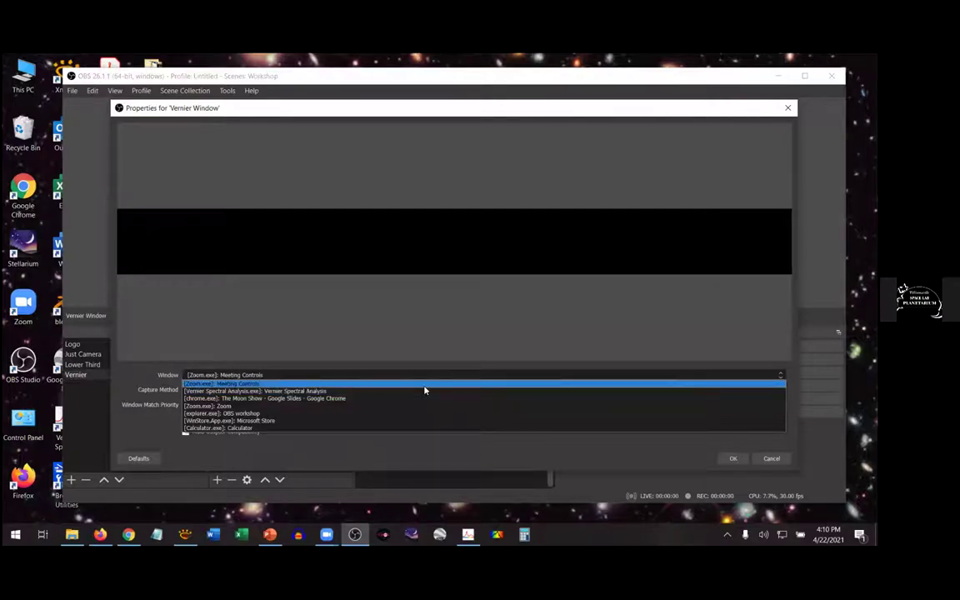
left_click(333, 391)
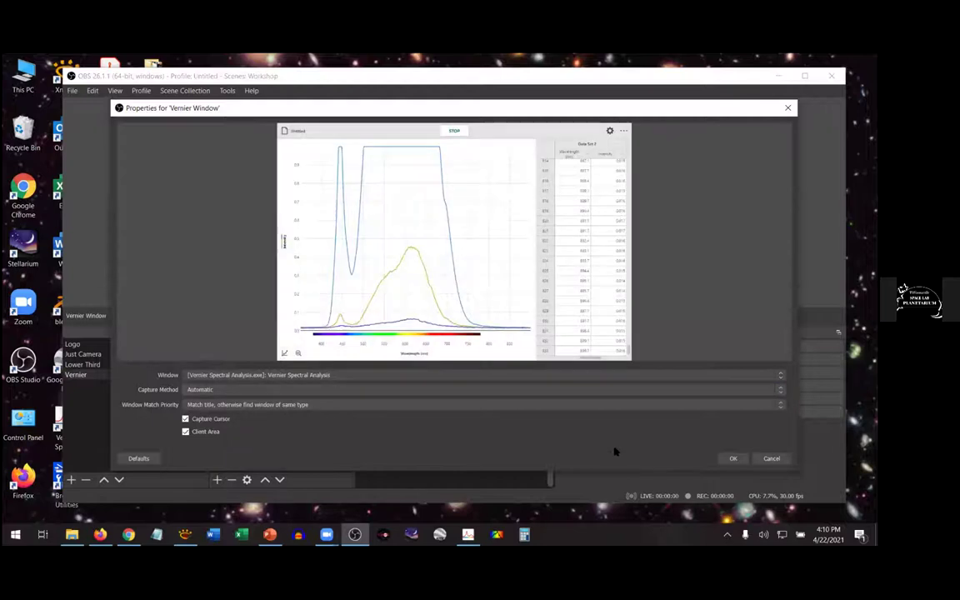
left_click(733, 459)
Enlarge the Vernier Window source on the canvas and shift it away from the canvas edges.
left_click_drag(381, 178, 404, 194)
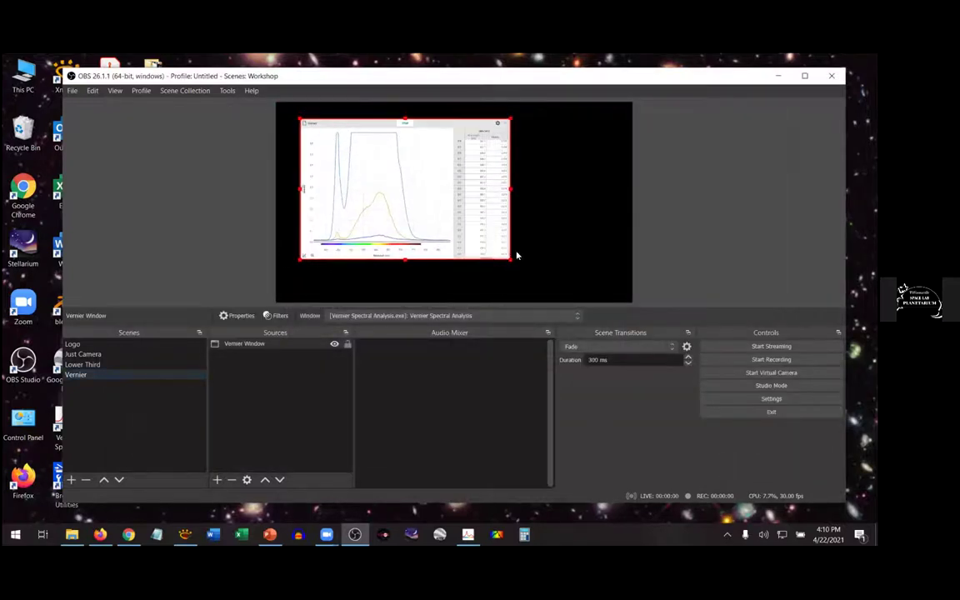
left_click_drag(487, 253, 586, 297)
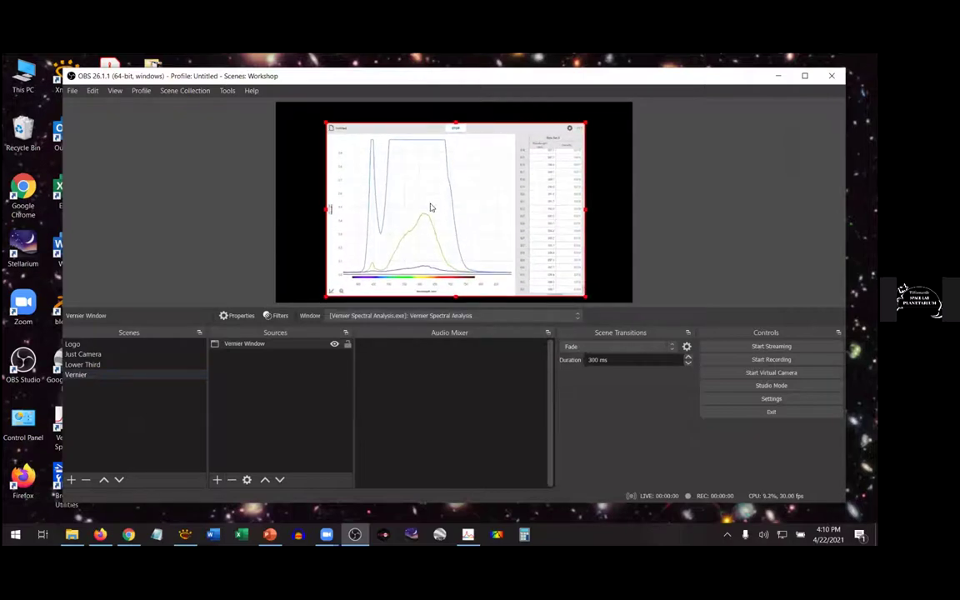
left_click_drag(431, 208, 405, 198)
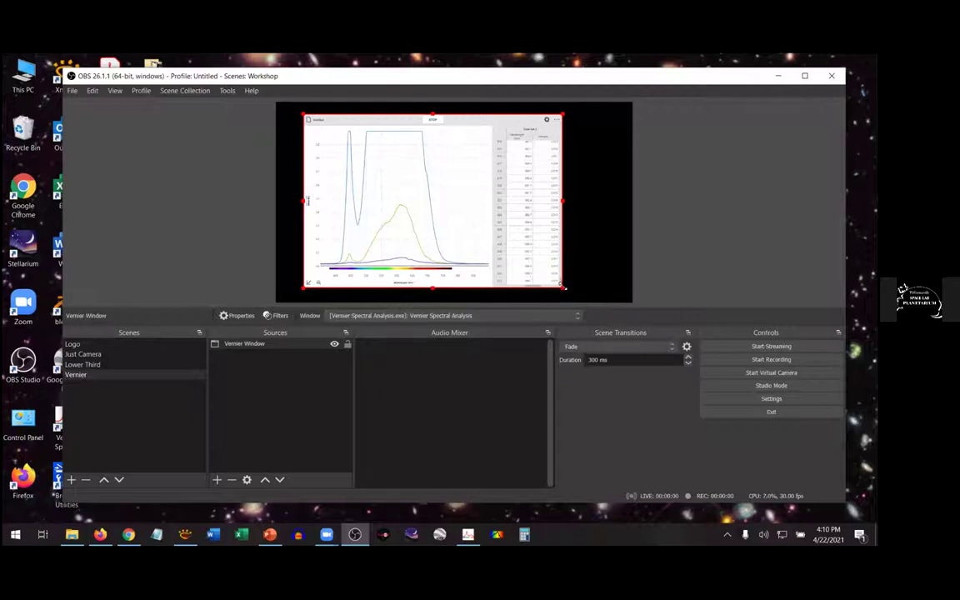
Crop the Vernier Window source to the spectrum graph, cutting off the data table, title bar, wavelength axis and intensity scale.
left_click_drag(563, 287, 480, 267)
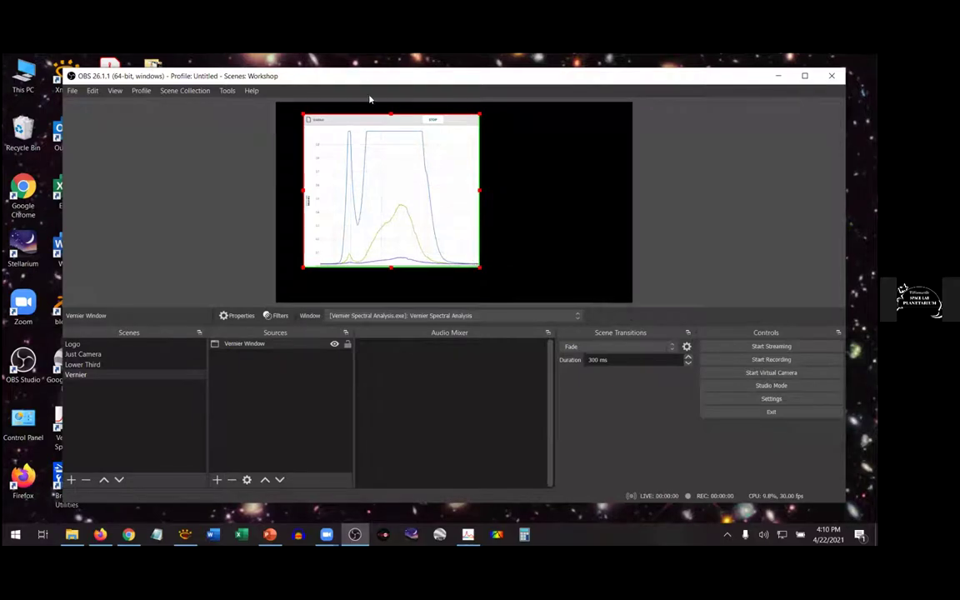
left_click_drag(388, 117, 389, 131)
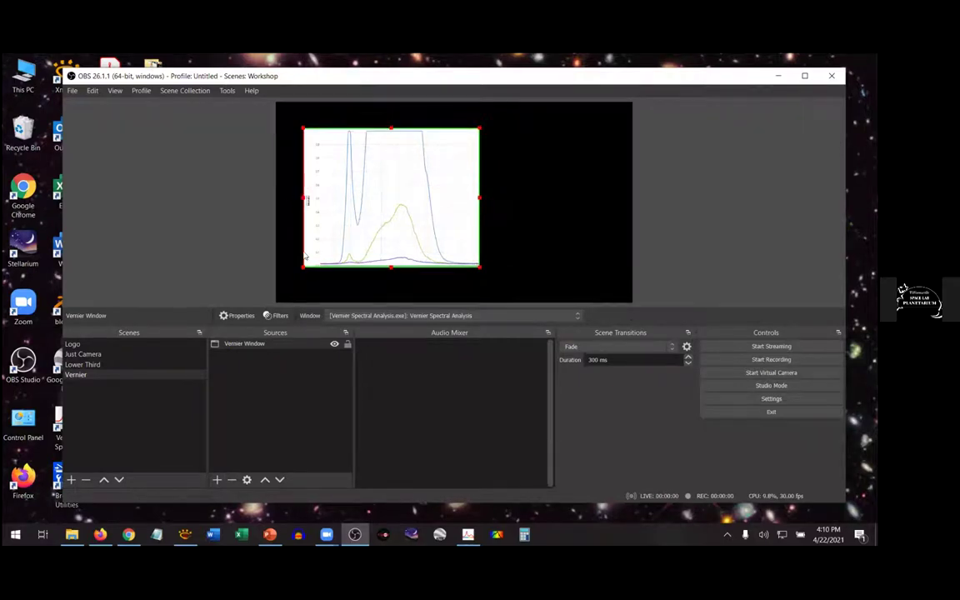
left_click_drag(306, 198, 336, 197)
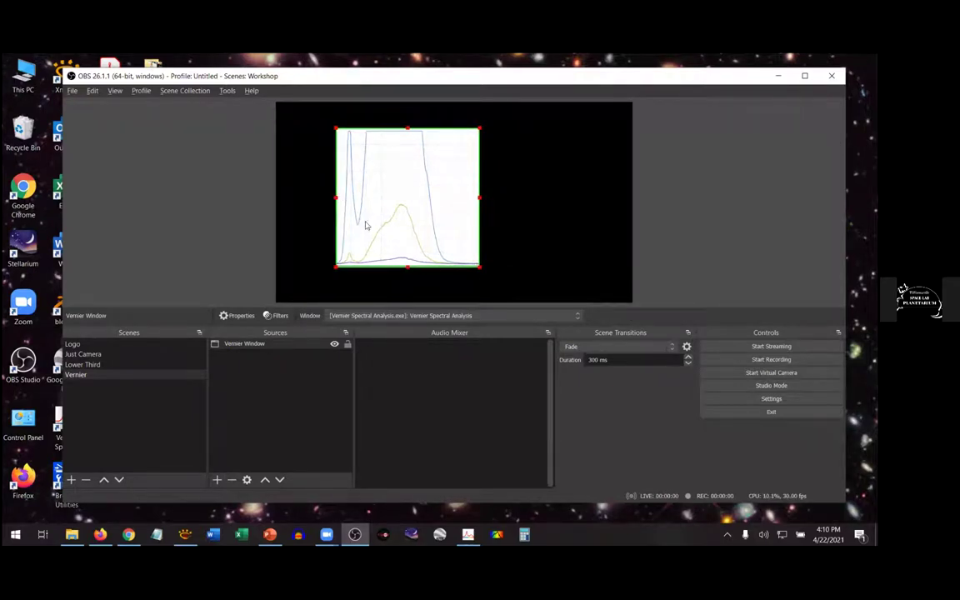
Enlarge the cropped Vernier graph to nearly the full canvas height and centre it horizontally.
left_click_drag(407, 168, 373, 141)
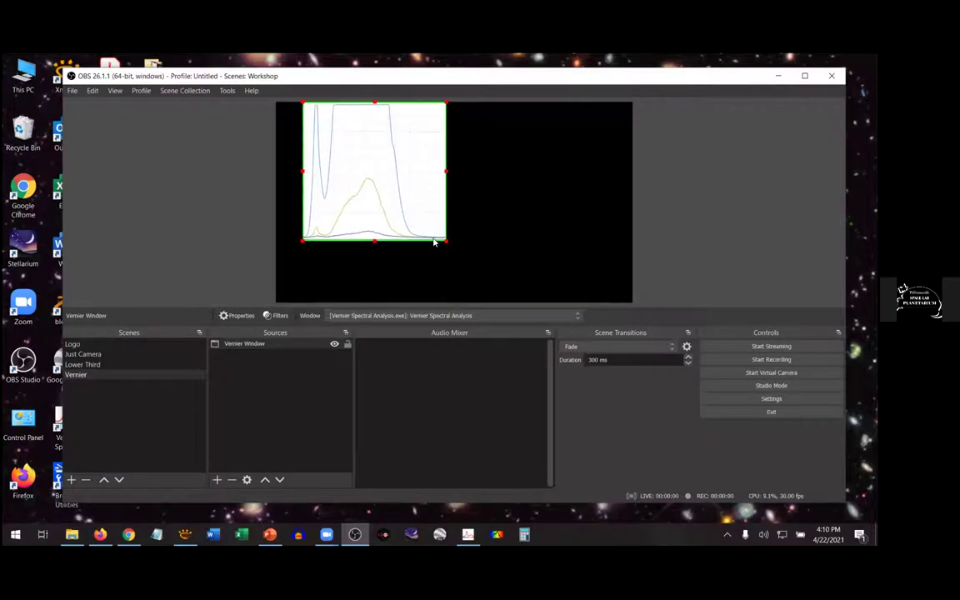
left_click_drag(446, 240, 506, 298)
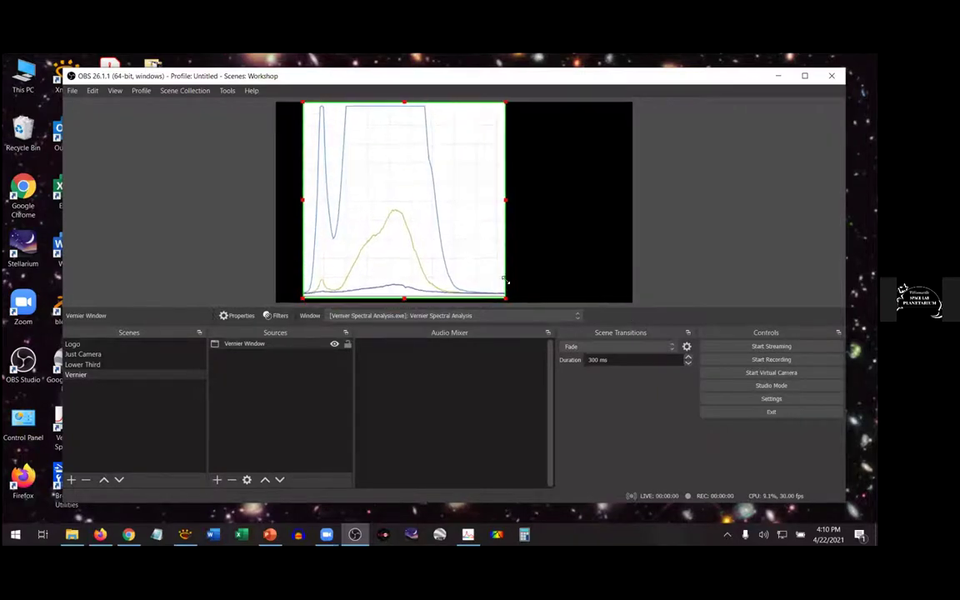
left_click_drag(415, 235, 462, 230)
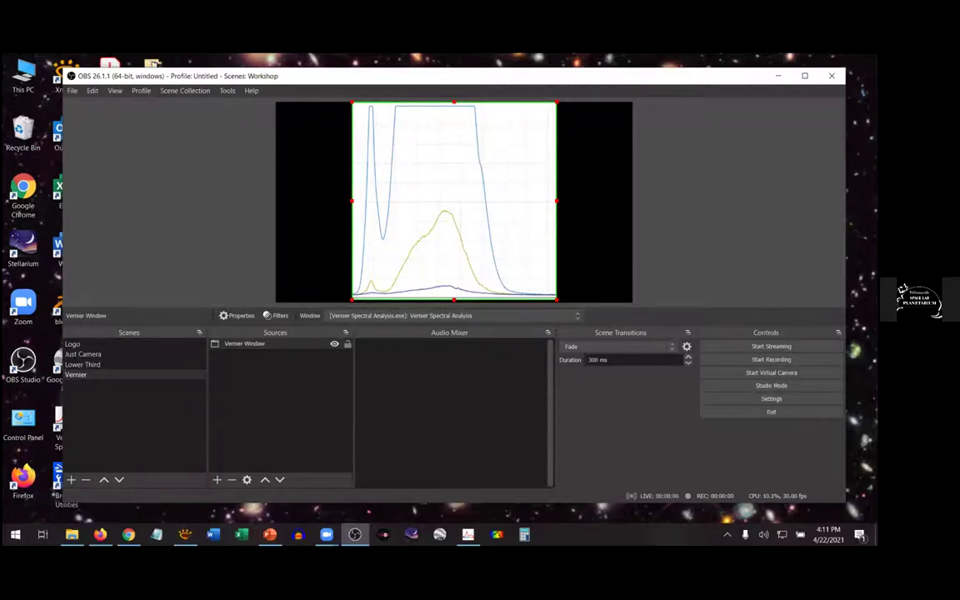
Examine the Multi Window Setup.png example in XnView, and return to OBS.
key("super+e")
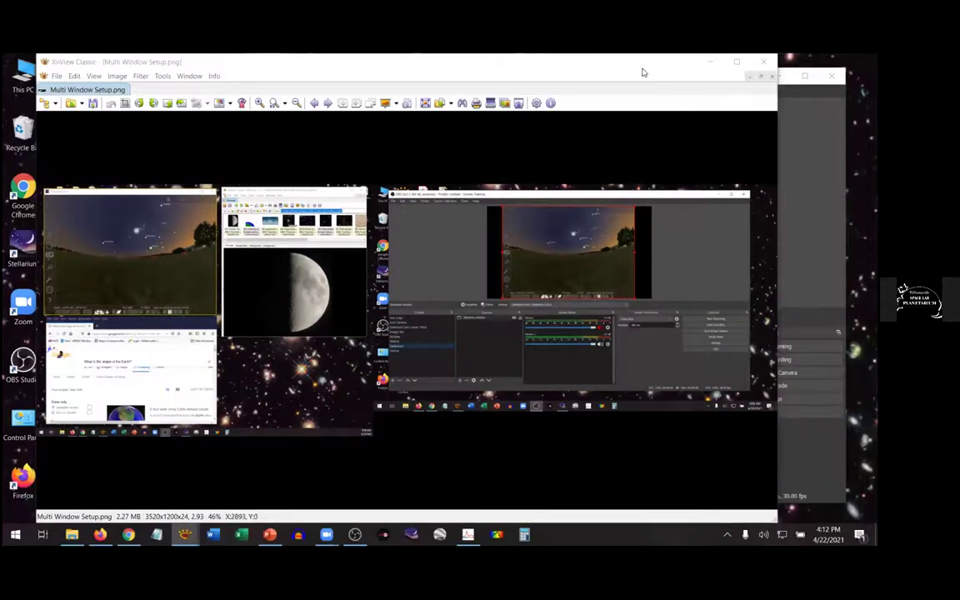
key("super+Down")
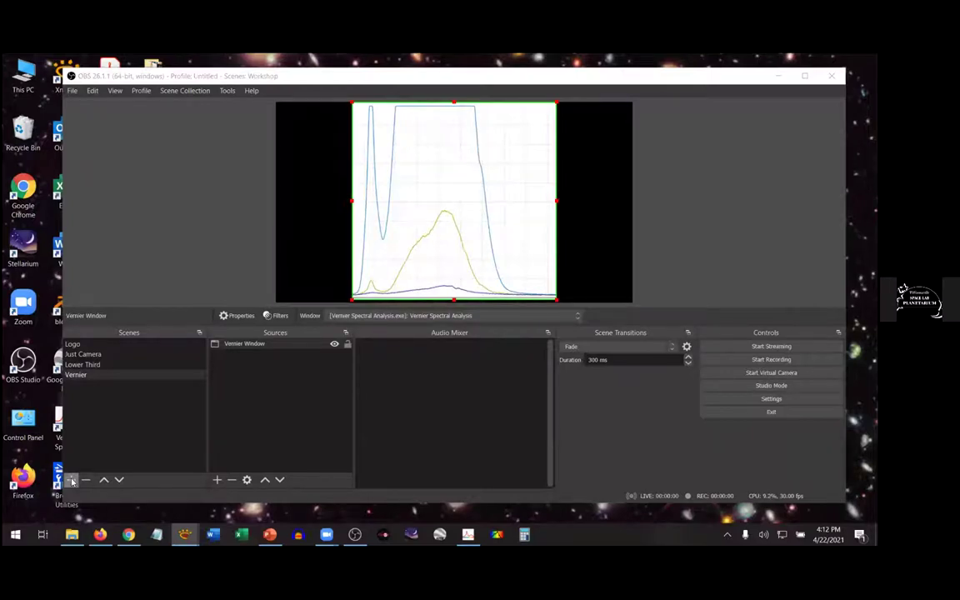
Add a fifth scene named Powerpoint.
left_click(72, 481)
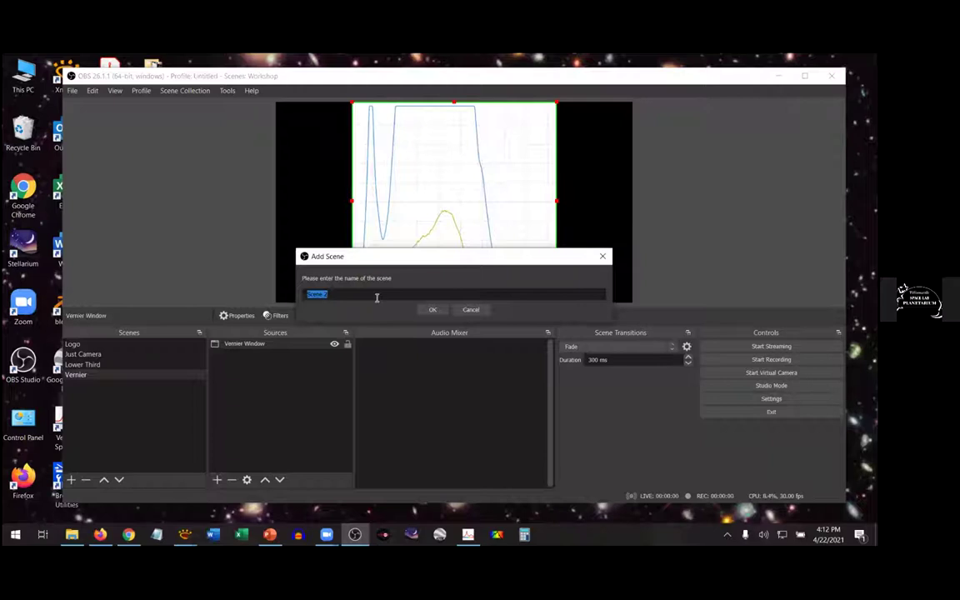
type("Powerpoint")
left_click(434, 310)
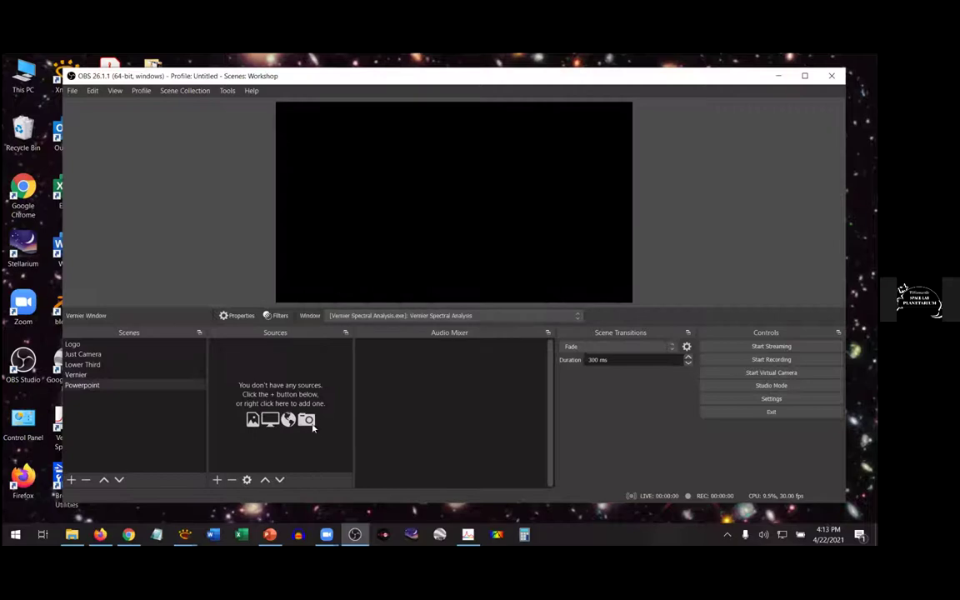
Create a window capture source named PPT window in the Powerpoint scene.
left_click(216, 481)
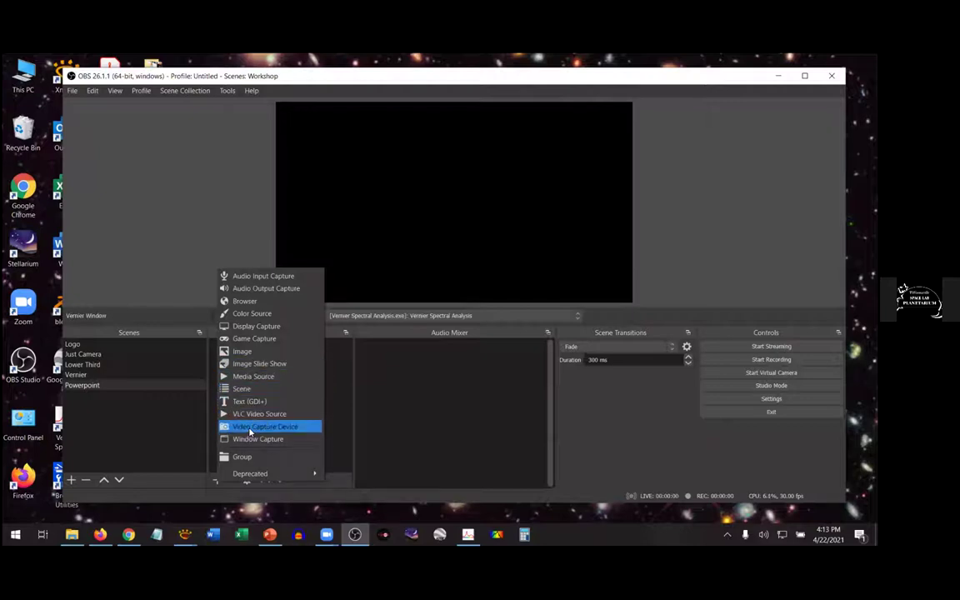
left_click(253, 440)
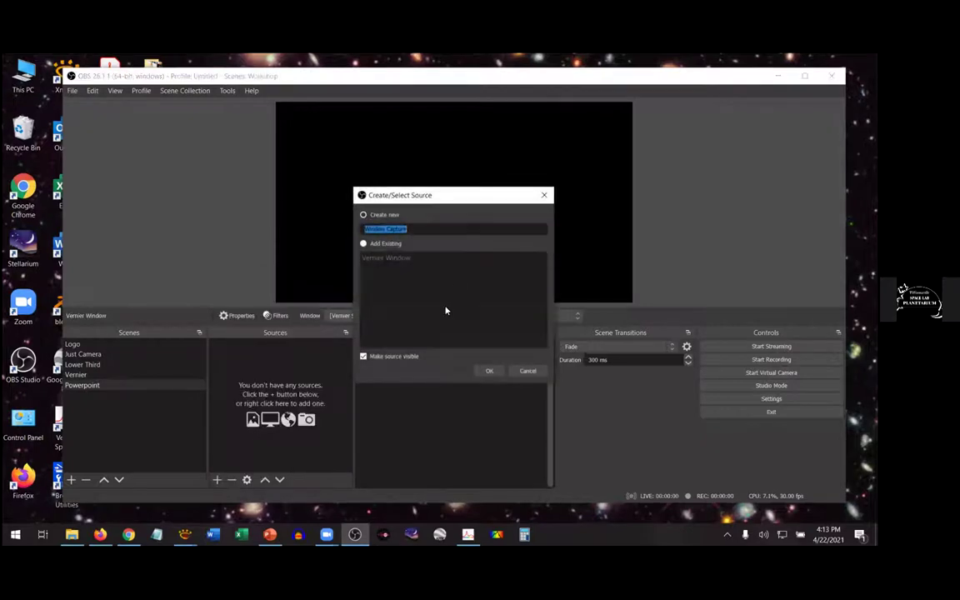
type("PPT win")
key("BackSpace")
key("BackSpace")
key("BackSpace")
type("window")
left_click(490, 373)
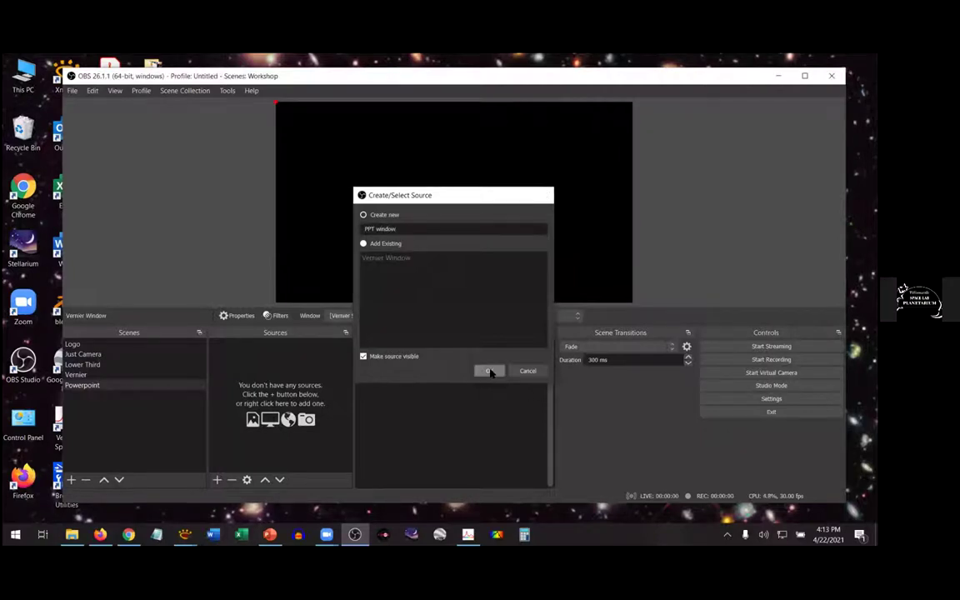
Set the PPT window source to capture the Chrome window "The Moon Show - Google Slides" and accept its properties.
left_click(776, 375)
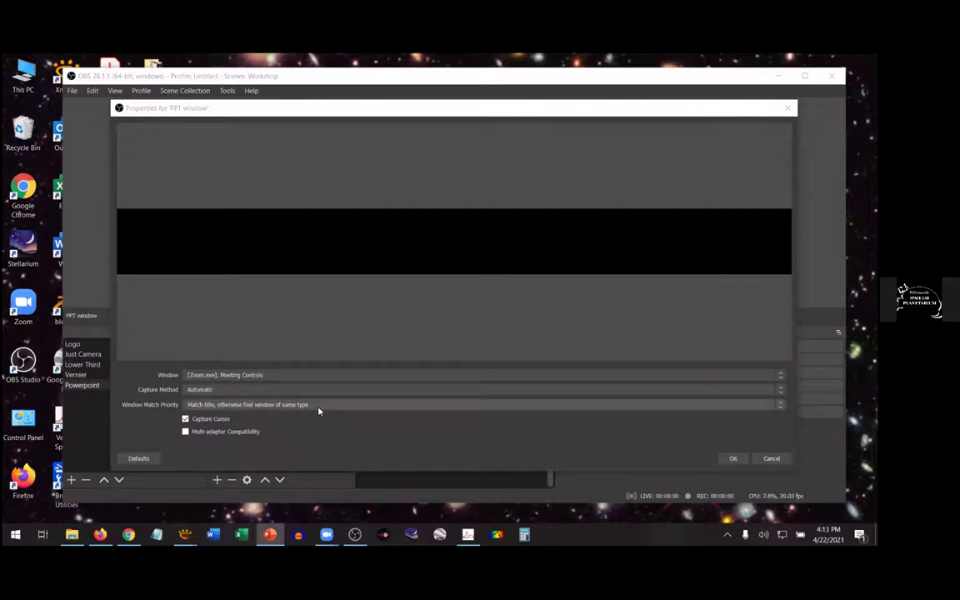
left_click(780, 376)
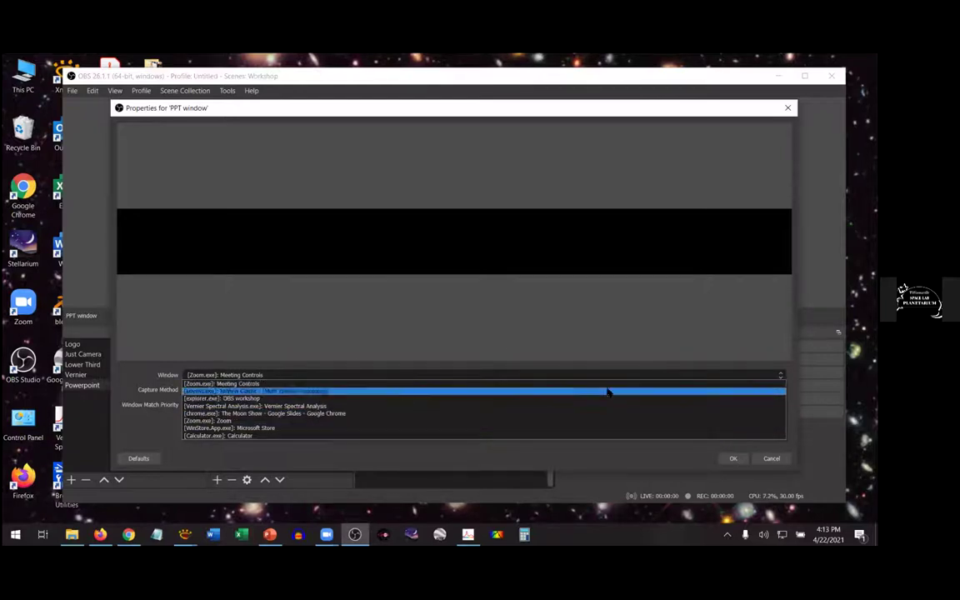
left_click(280, 412)
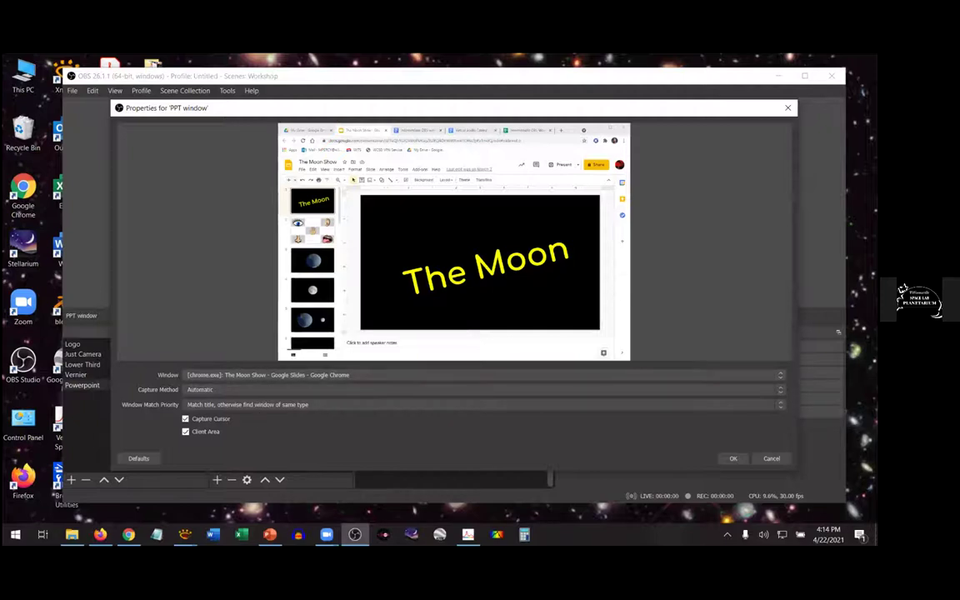
left_click(733, 458)
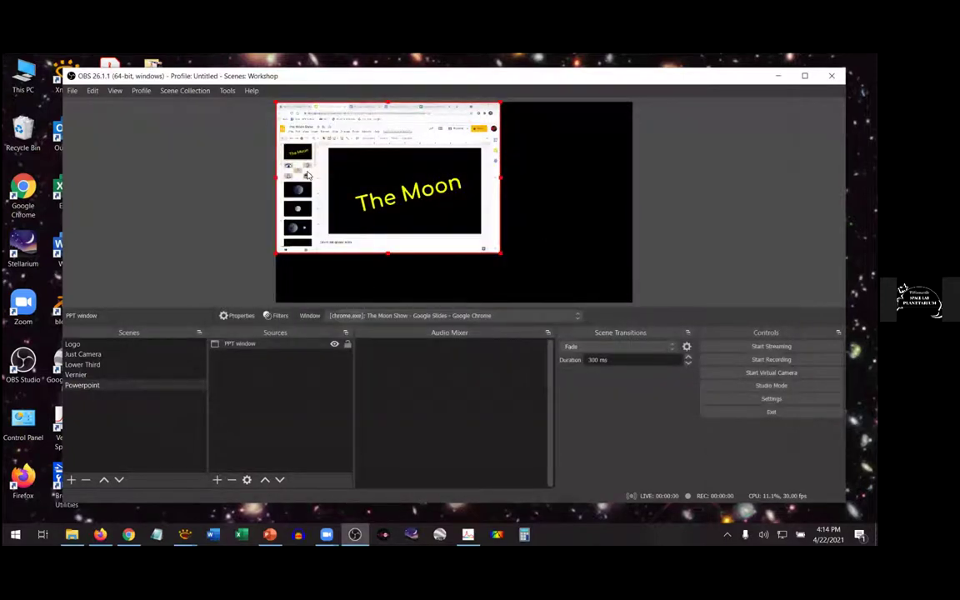
Crop the PPT window source to the slide area alone and enlarge it to fill nearly the whole canvas.
left_click_drag(500, 256, 498, 261)
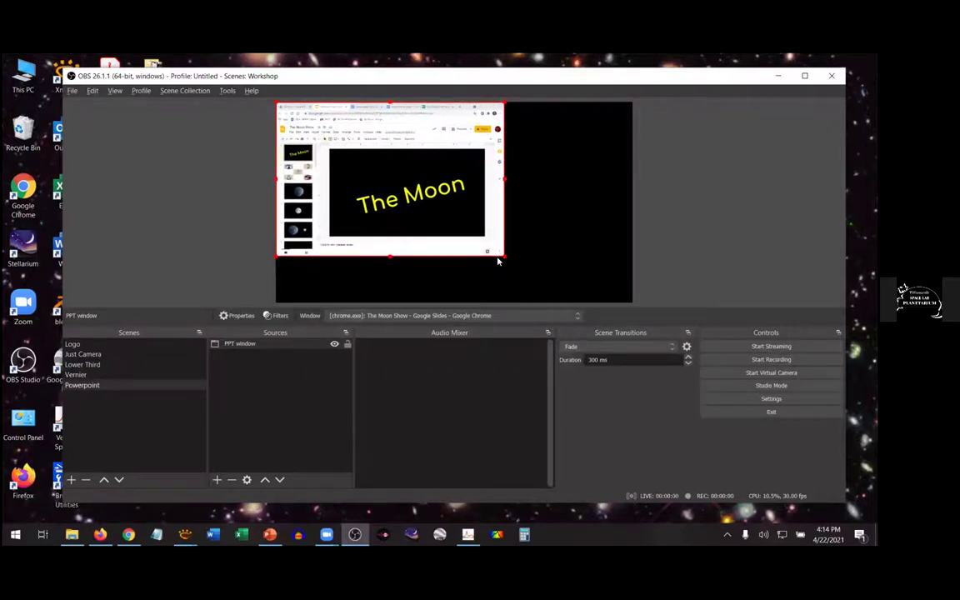
left_click(508, 258)
left_click(503, 252)
left_click_drag(510, 259, 482, 238)
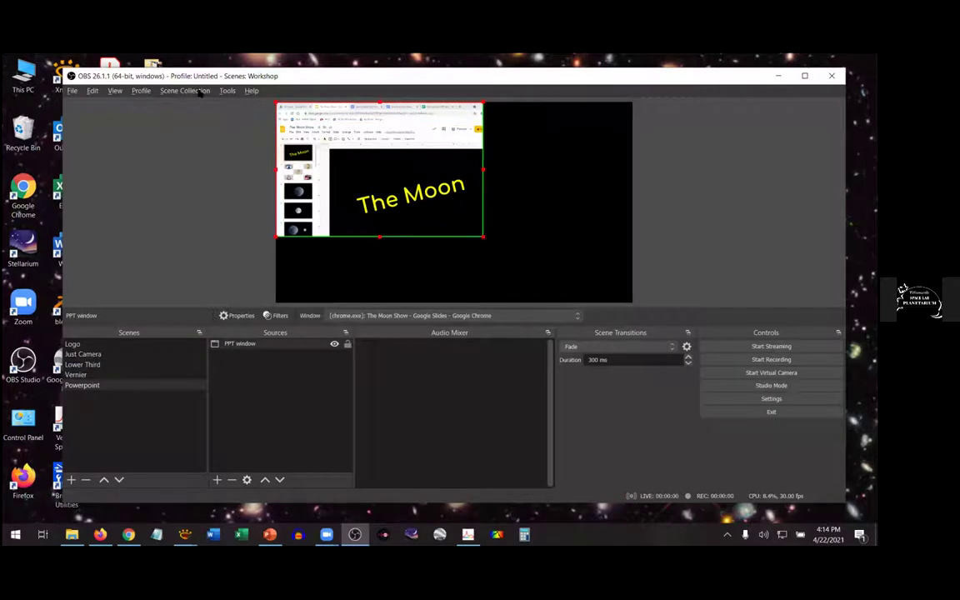
left_click_drag(276, 103, 330, 150)
left_click_drag(387, 192, 335, 145)
left_click_drag(430, 190, 588, 303)
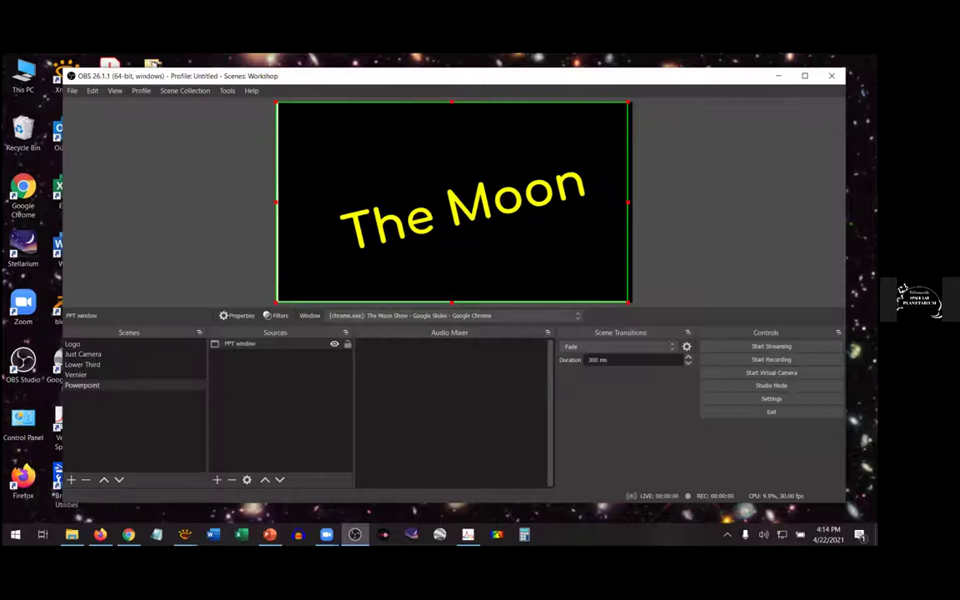
Switch to the Google Slides presentation in Chrome and page through to the Earth slide to check the live capture.
key("alt+Tab")
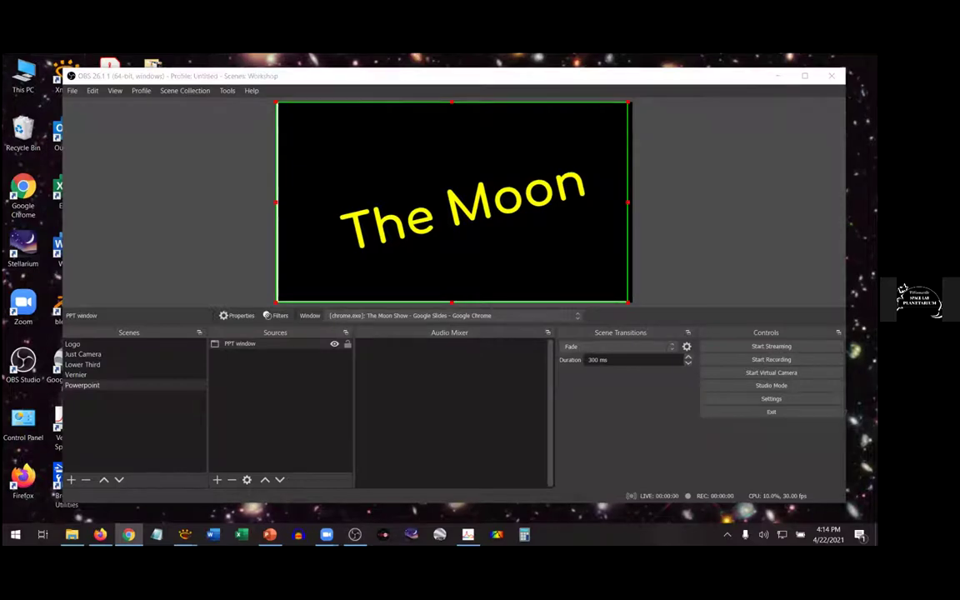
key("Right")
key("Left")
key("Right")
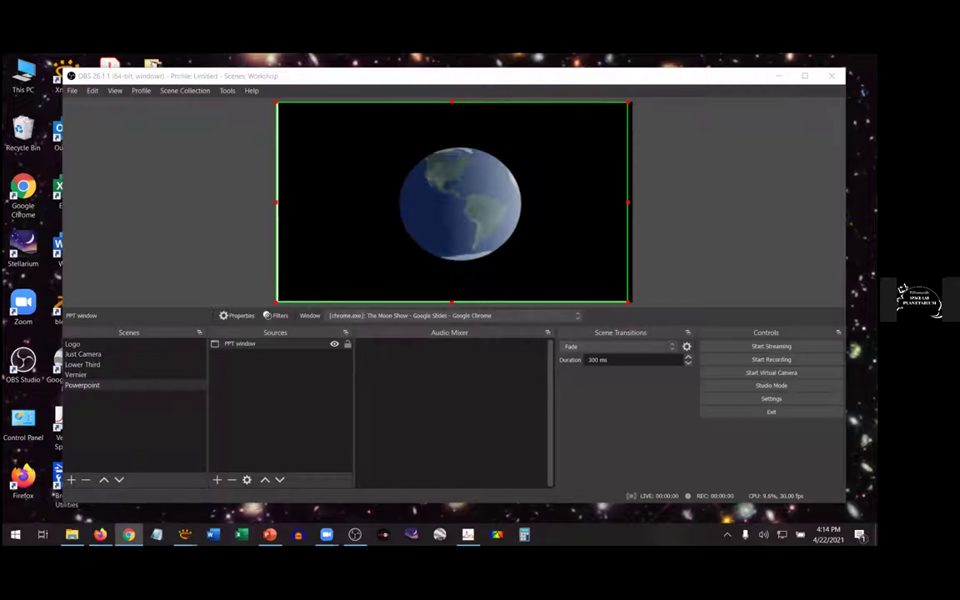
left_click(71, 481)
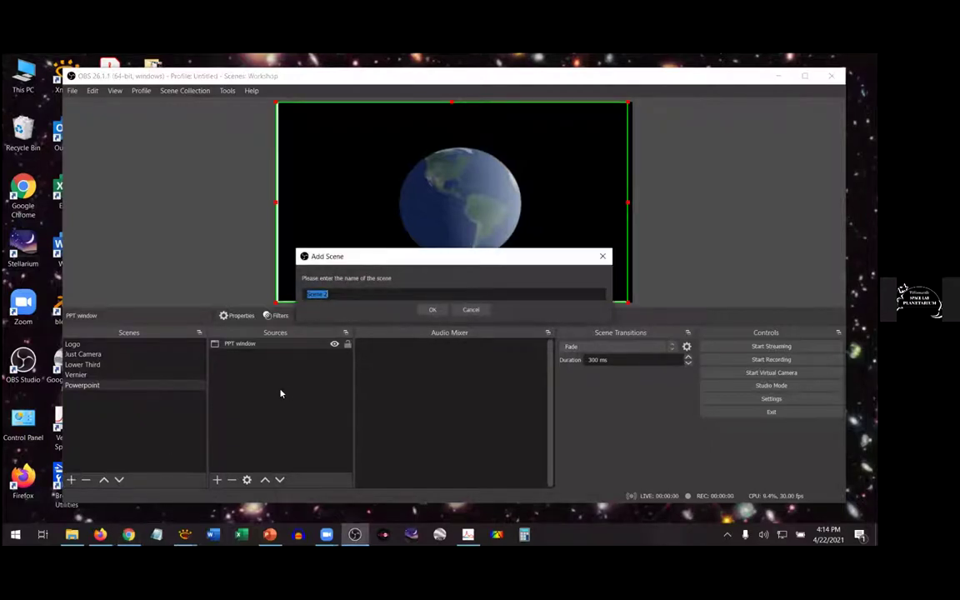
left_click(471, 310)
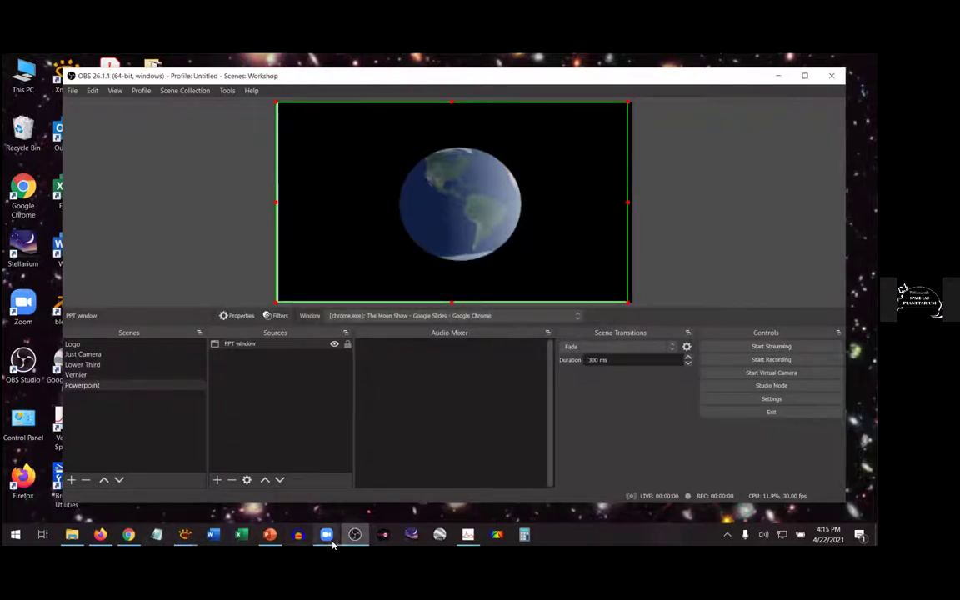
mouse_move(317, 540)
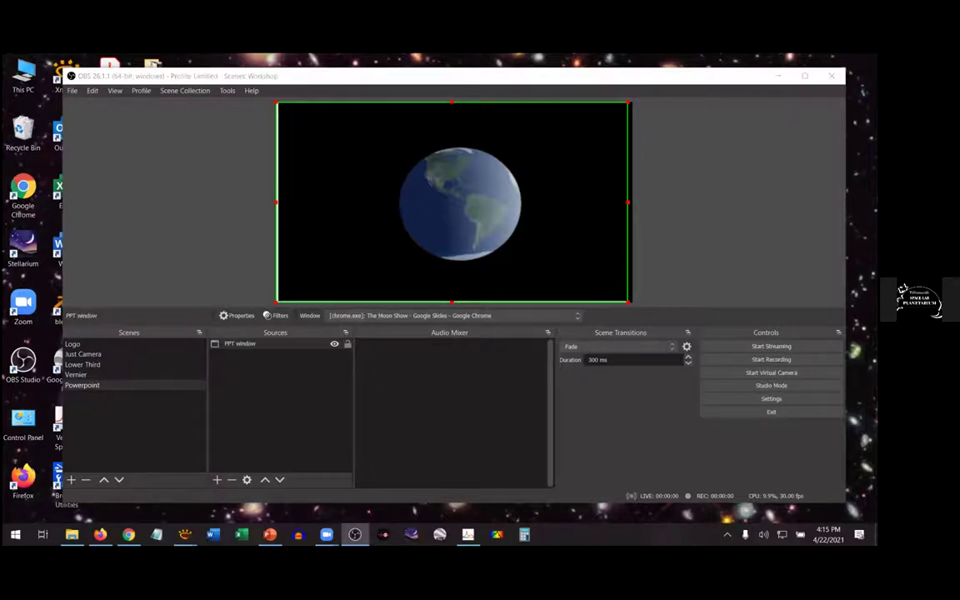
Switch to XnView and preview the images in the SkyTourApr2021 folder, from Earthshine to the Lyrid fireball.
key("alt+Tab")
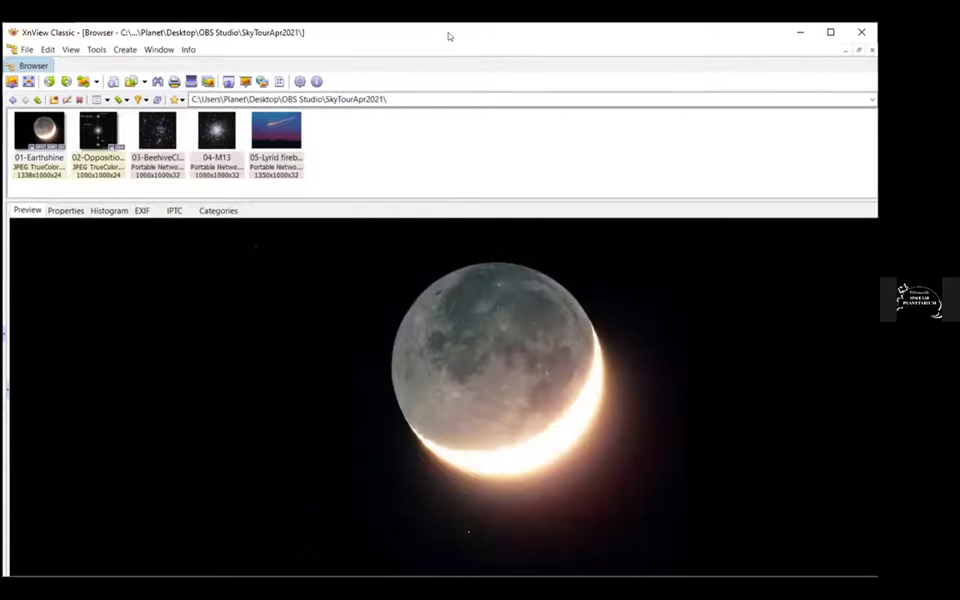
left_click(38, 159)
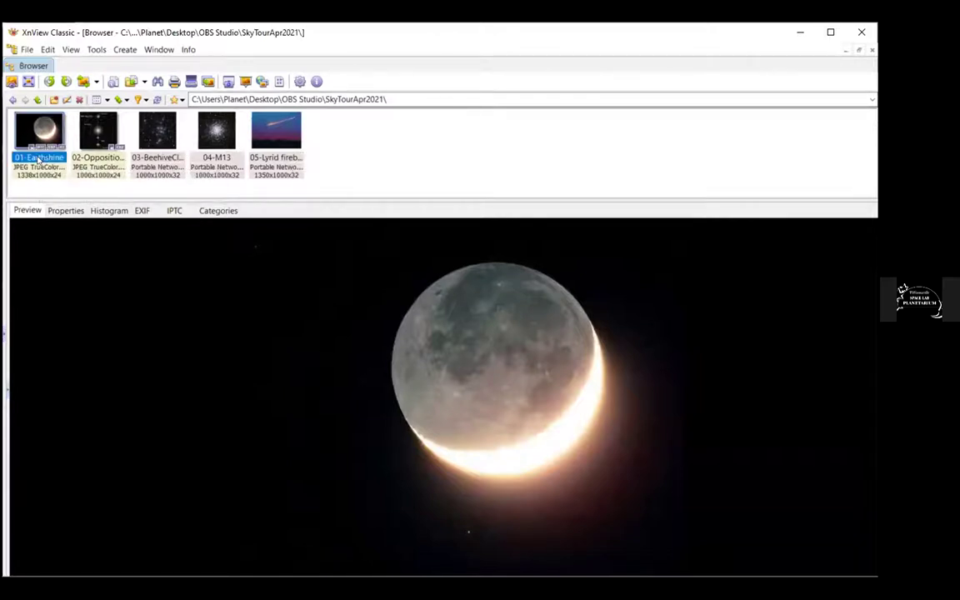
left_click(99, 158)
left_click(150, 154)
left_click(214, 161)
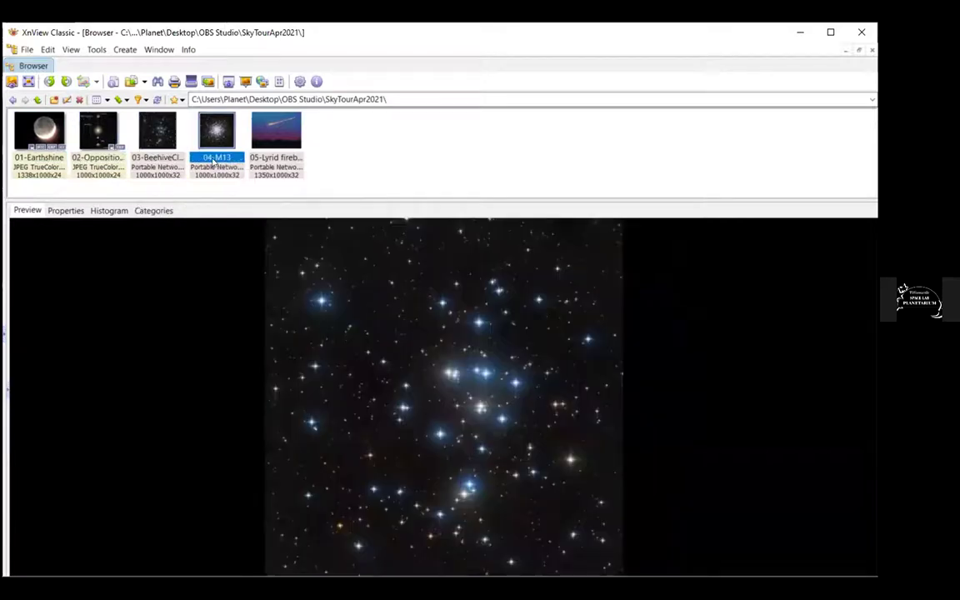
left_click(267, 166)
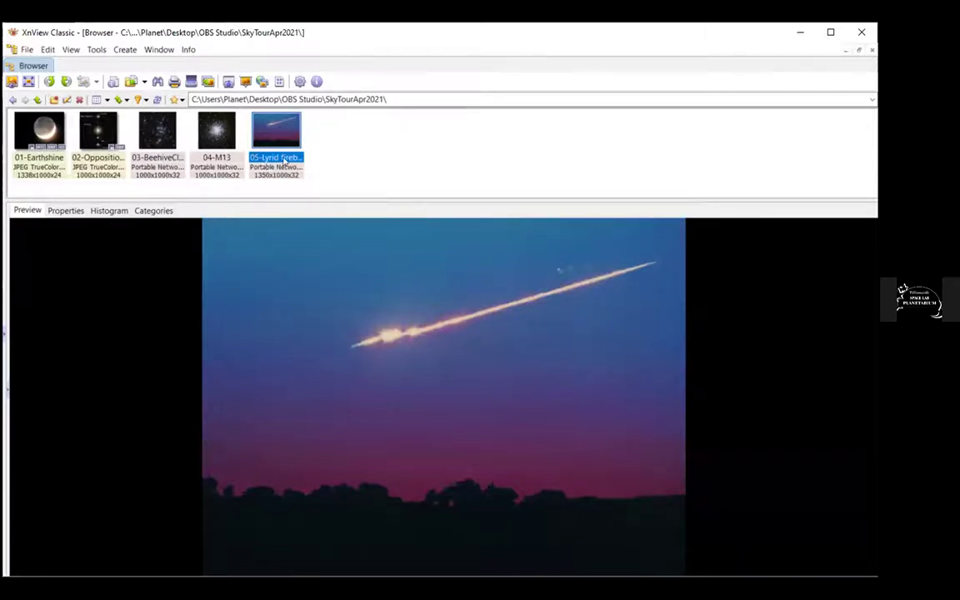
left_click(46, 158)
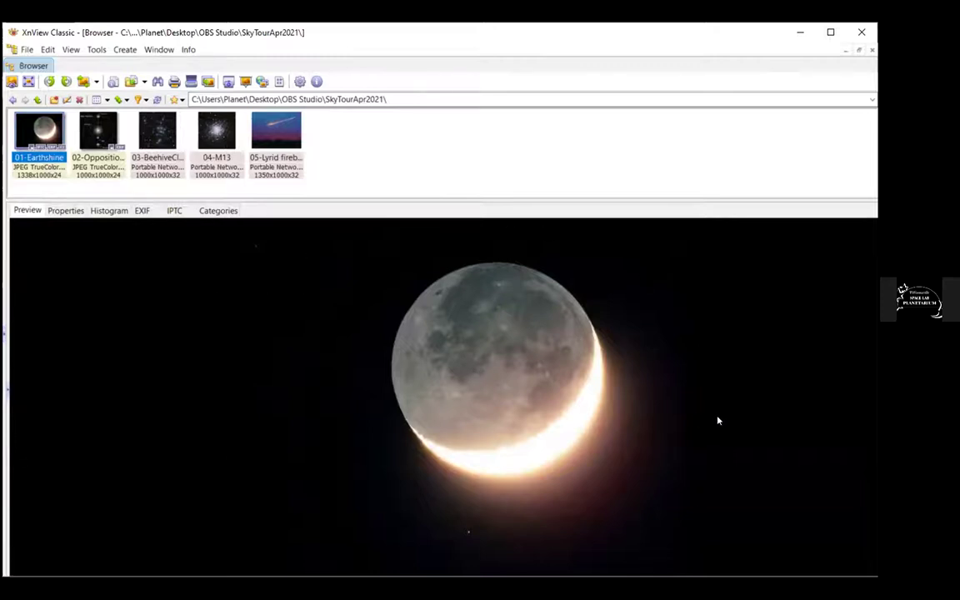
left_click(102, 118)
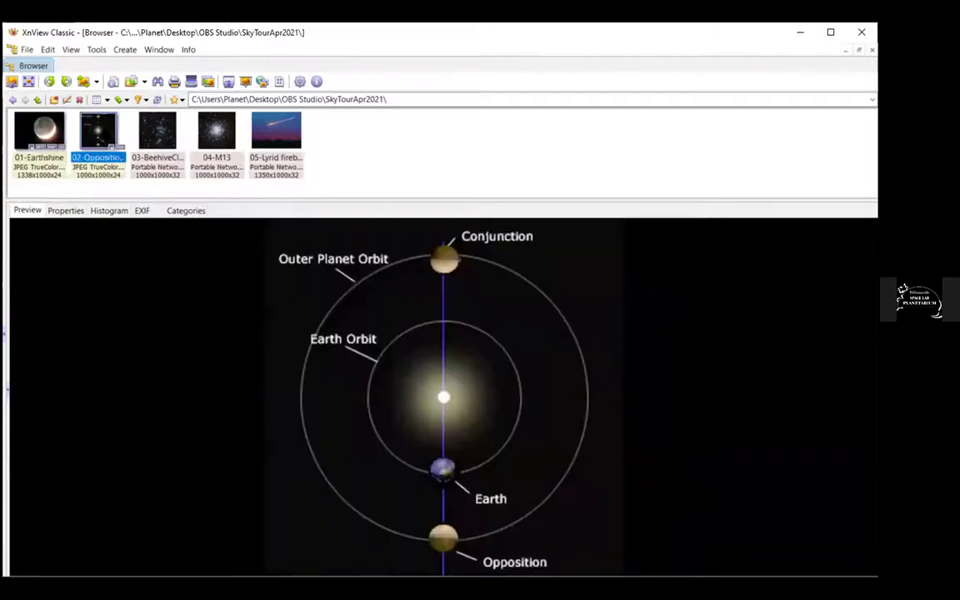
left_click(191, 139)
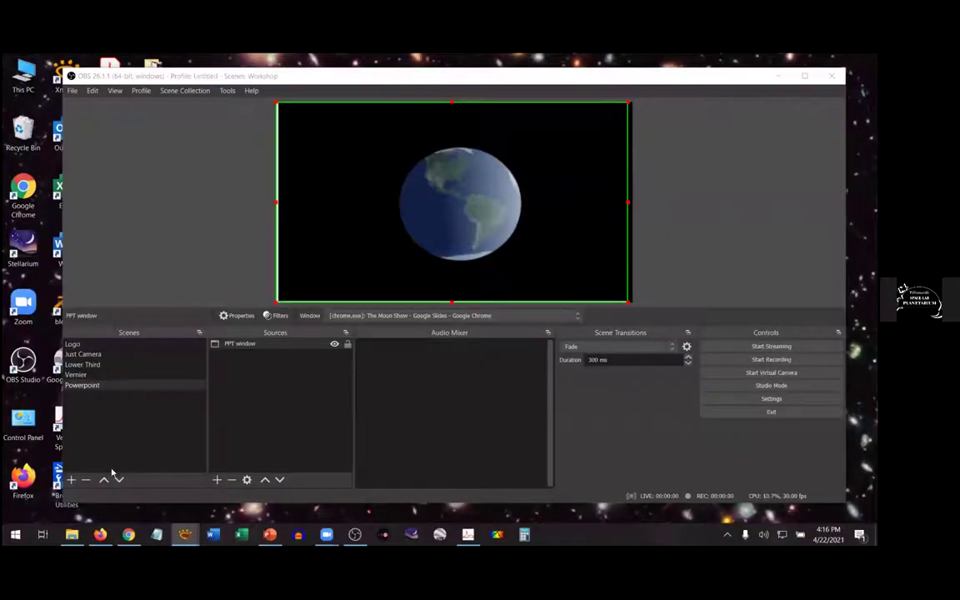
Add a new scene named "Image Slideshow" to the Workshop scene collection.
left_click(72, 480)
type("Image Slideshow")
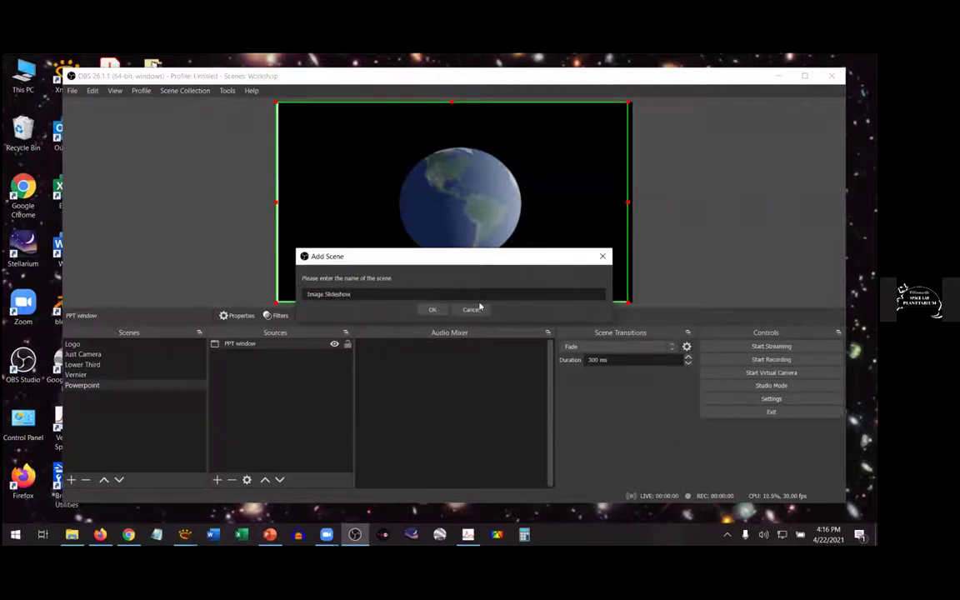
left_click(432, 309)
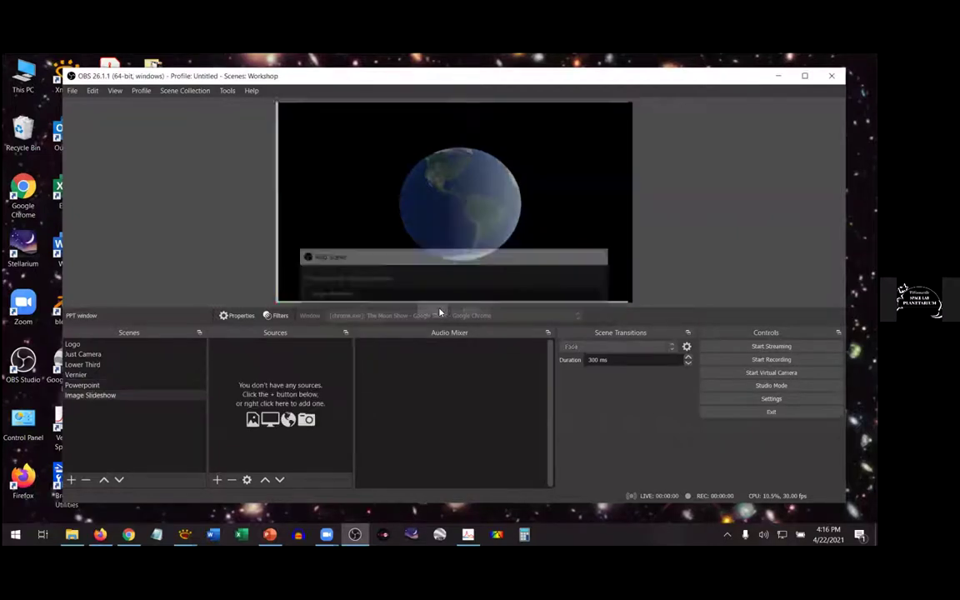
Add an Image Slide Show source with its default name to the Image Slideshow scene.
left_click(217, 480)
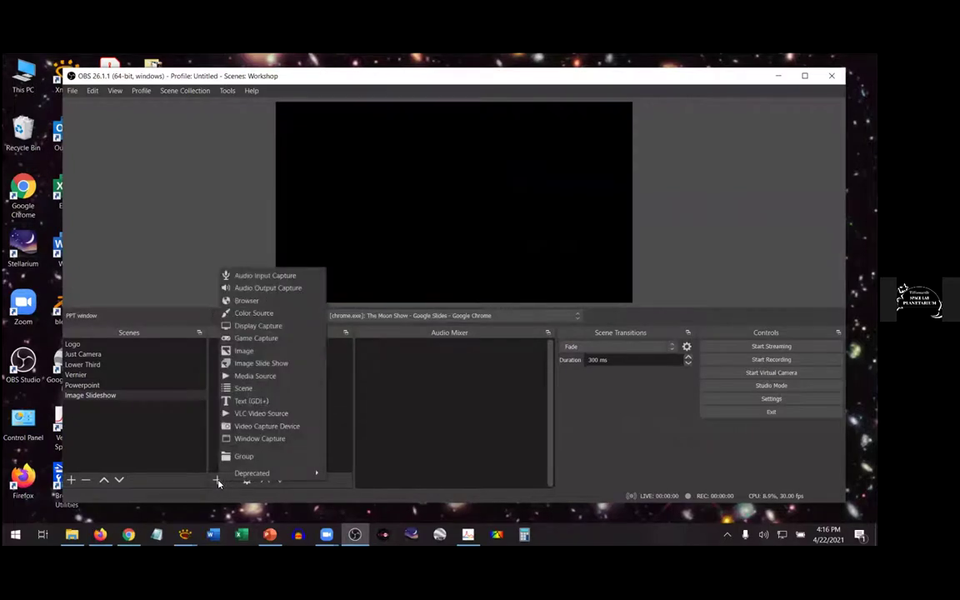
left_click(259, 367)
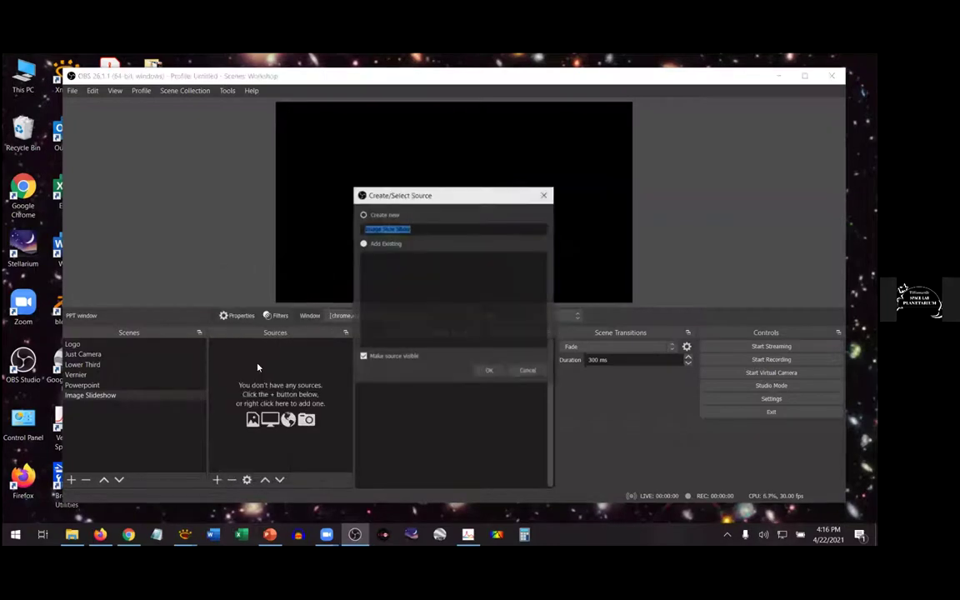
left_click(491, 373)
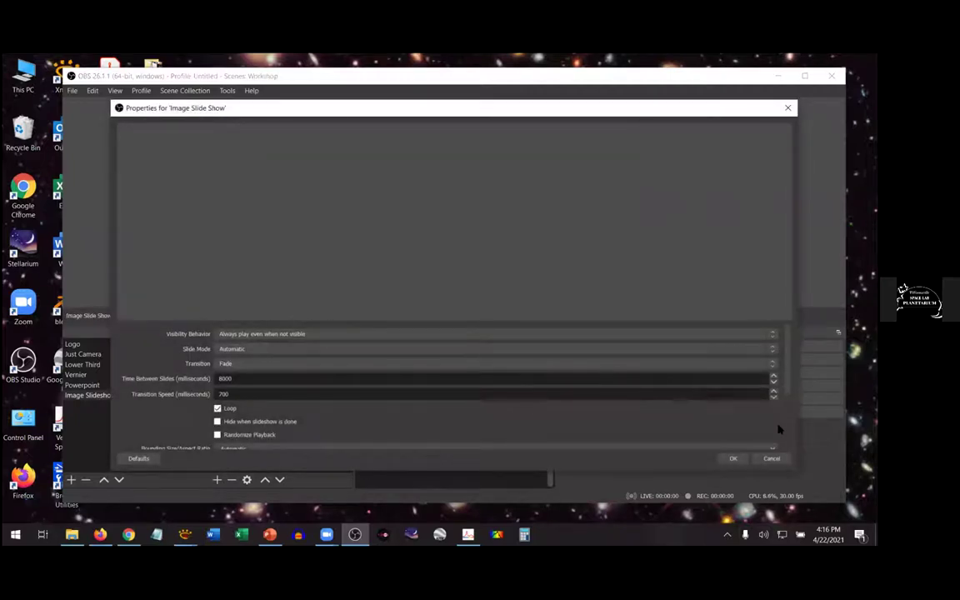
scroll(781, 389, "down", 5)
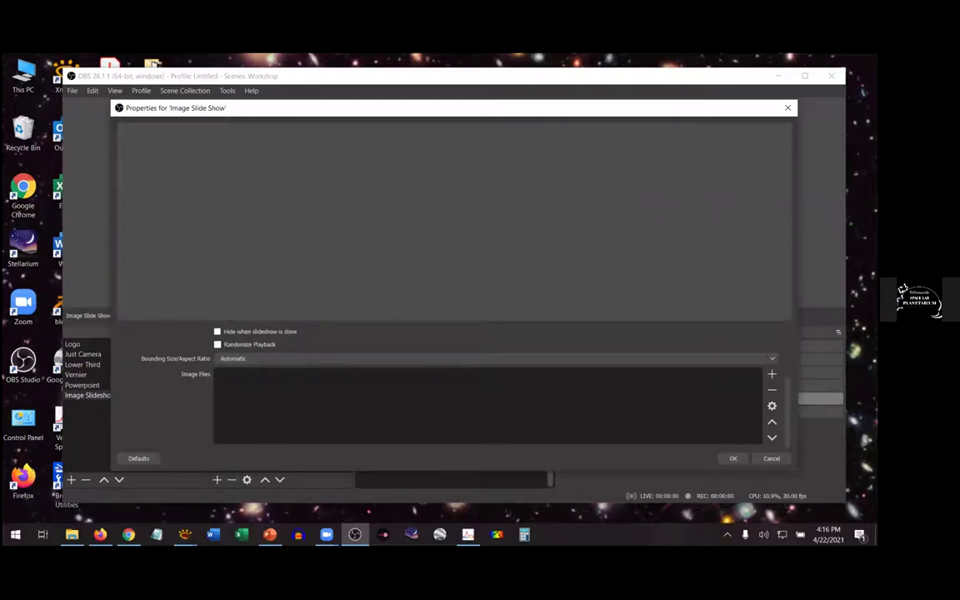
scroll(772, 378, "up", 1)
scroll(782, 416, "down", 1)
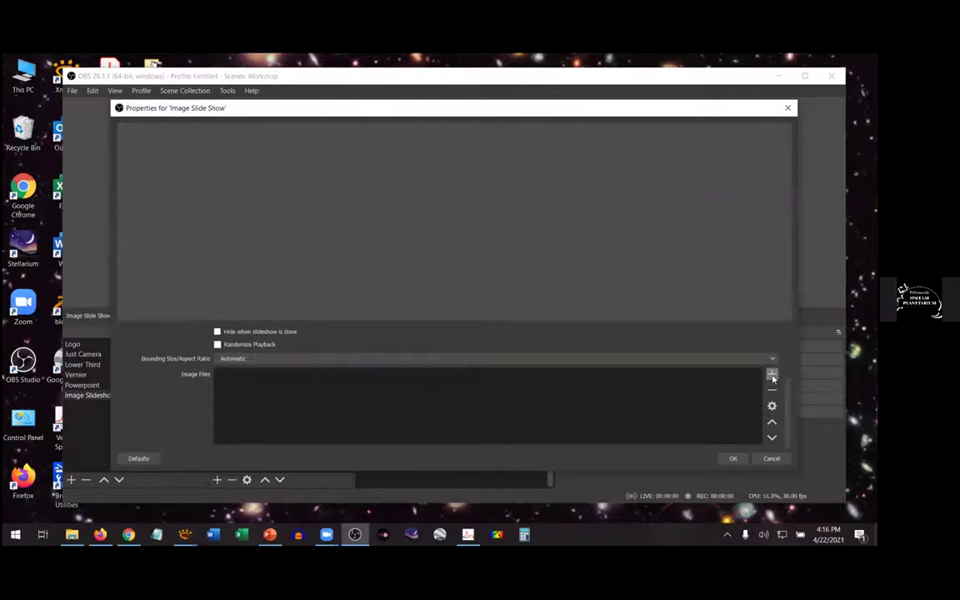
left_click(772, 375)
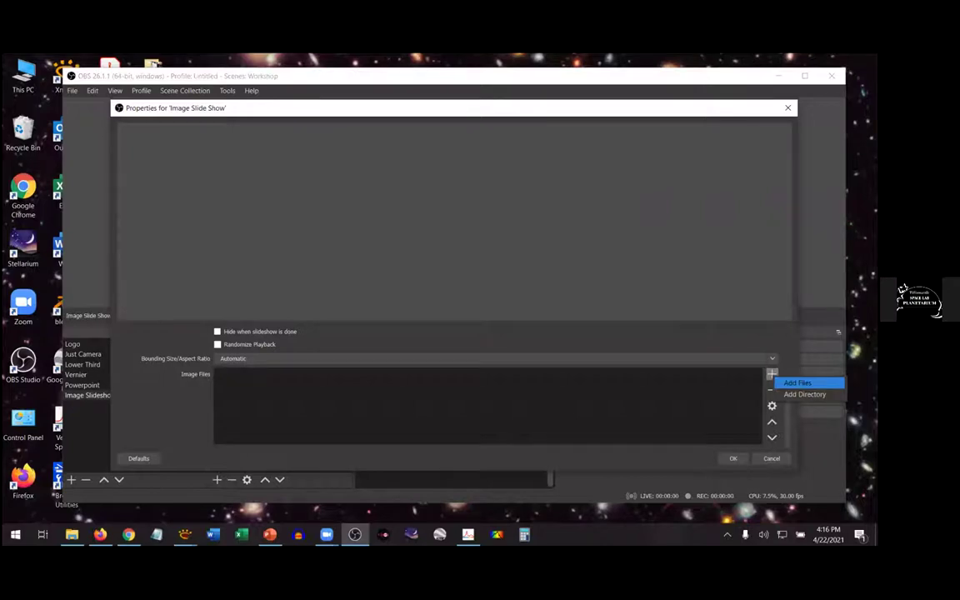
left_click(800, 382)
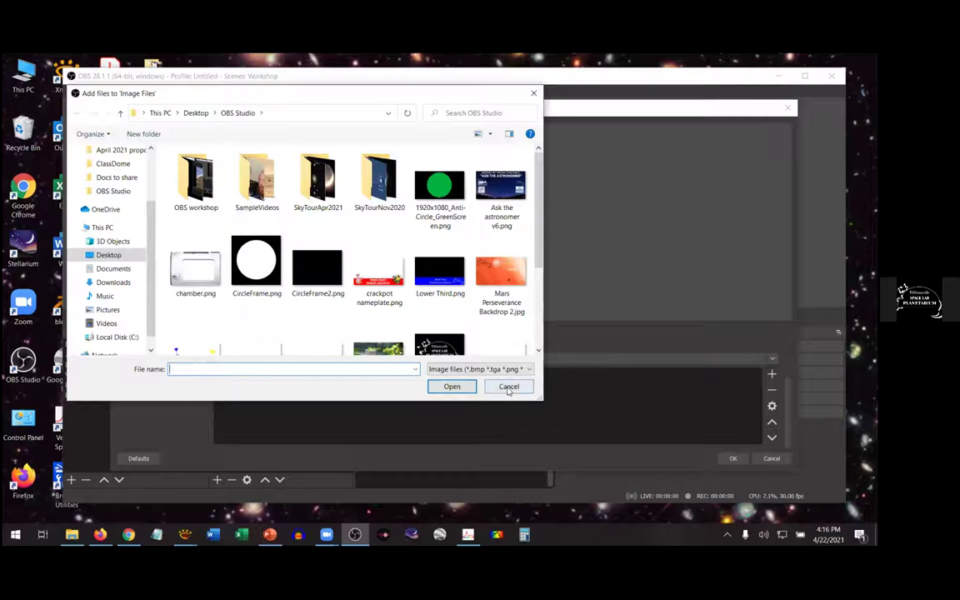
left_click(508, 387)
Add the SkyTourApr2021 directory to the slide show's image files and accept the source properties.
left_click(772, 374)
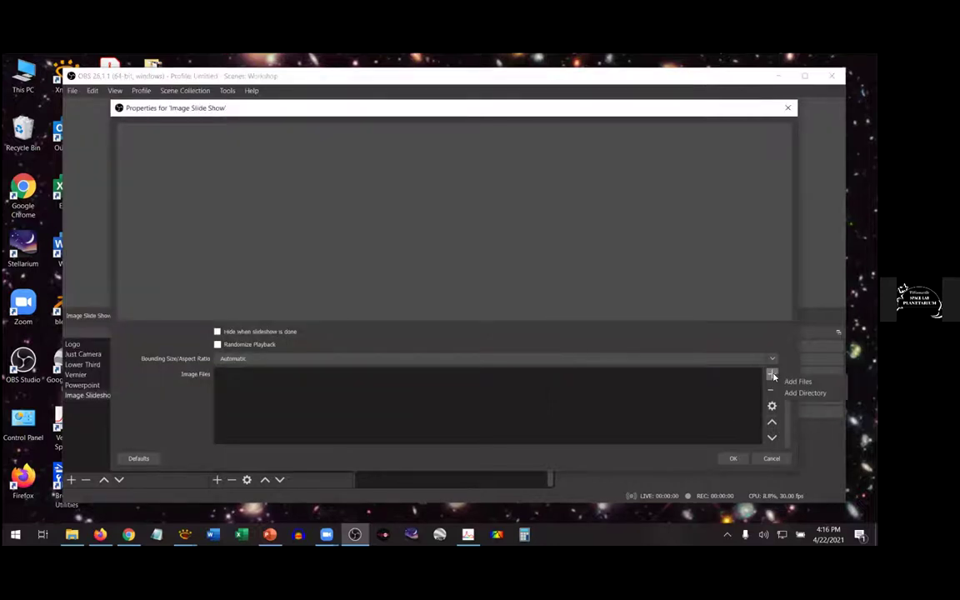
left_click(805, 392)
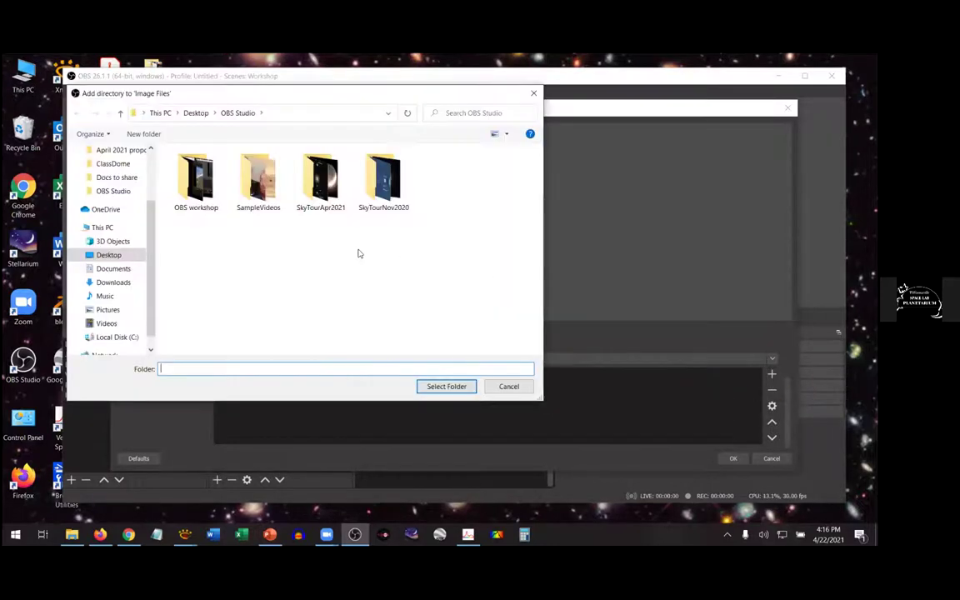
double_click(320, 179)
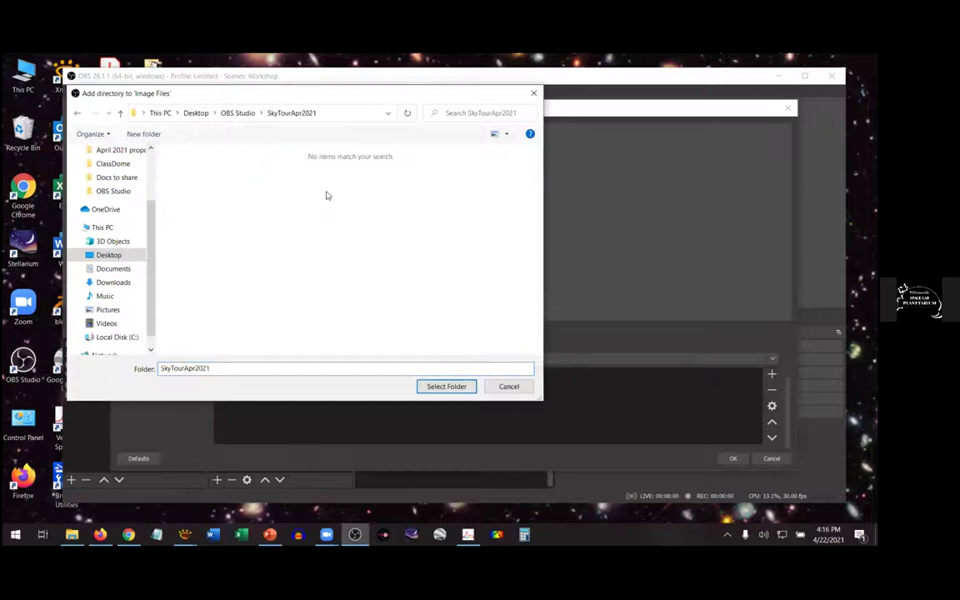
left_click(76, 113)
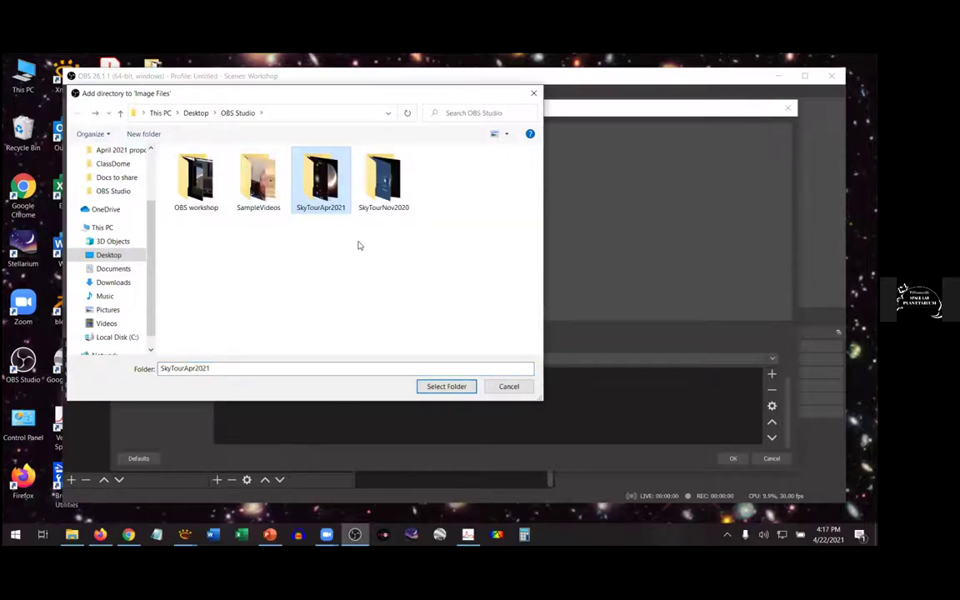
double_click(317, 200)
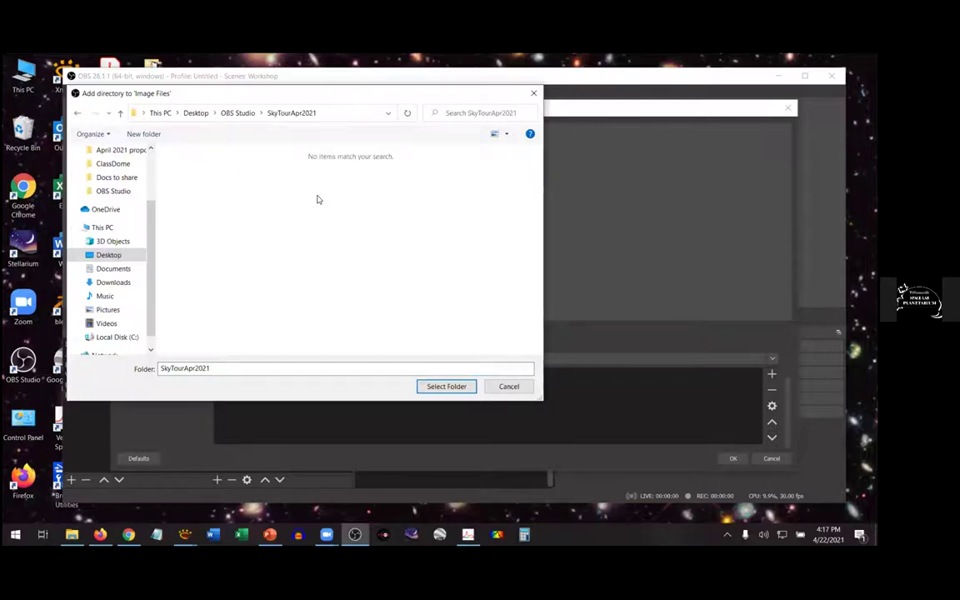
left_click(76, 112)
double_click(379, 200)
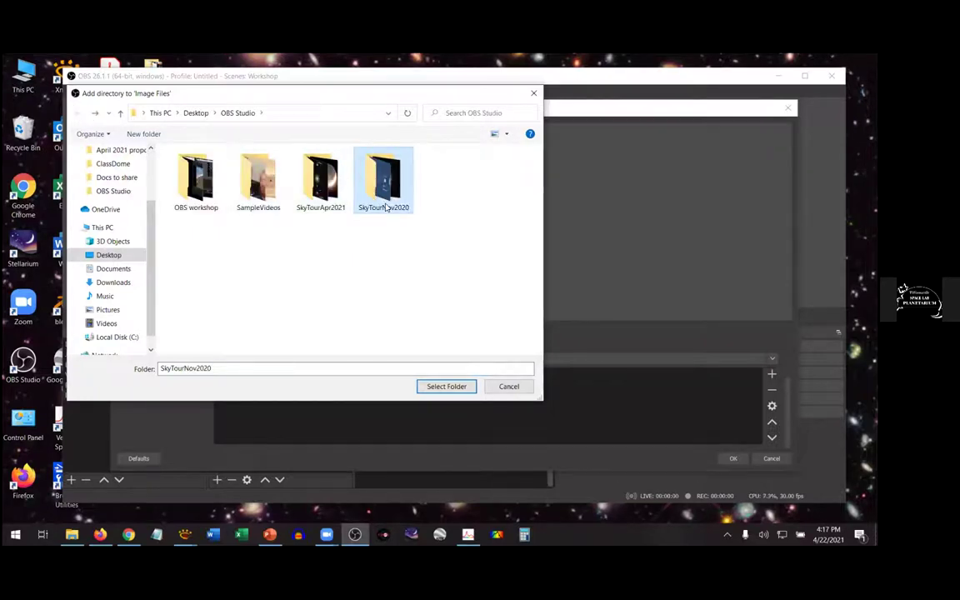
left_click(73, 111)
left_click(308, 176)
left_click(447, 387)
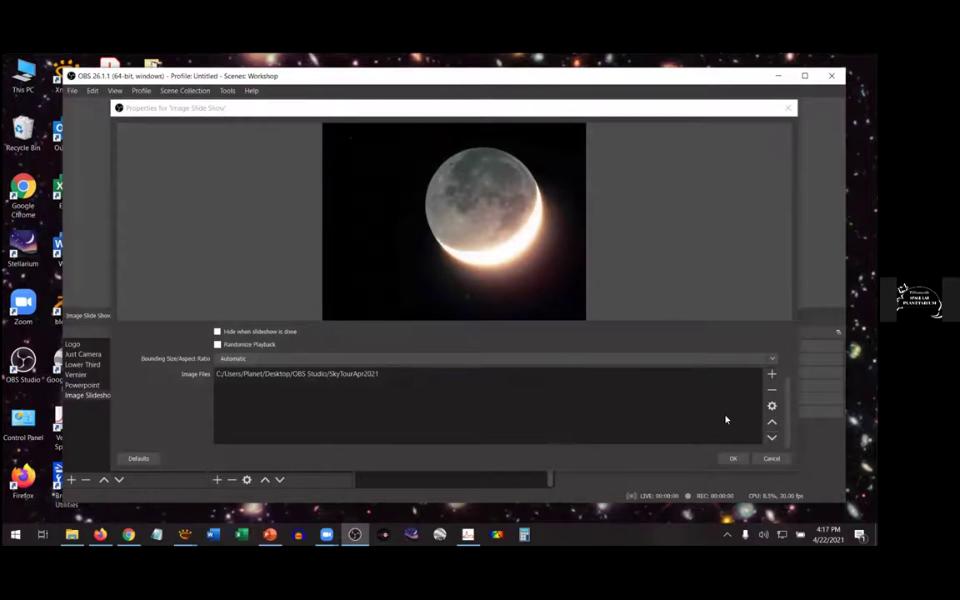
left_click(731, 459)
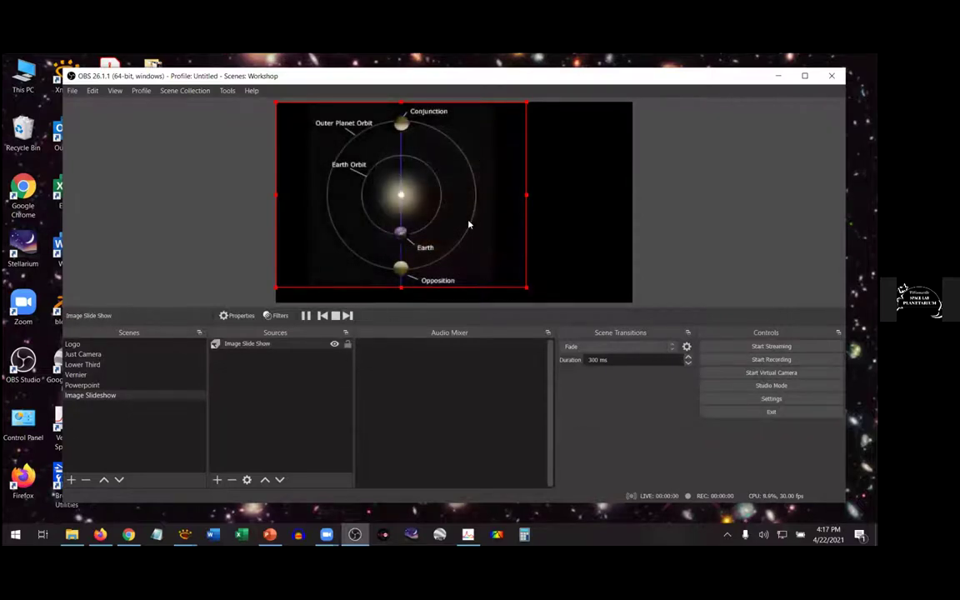
Centre the slide show on the canvas and test its playback by skipping forward, stopping and skipping forward again.
left_click_drag(468, 224, 517, 231)
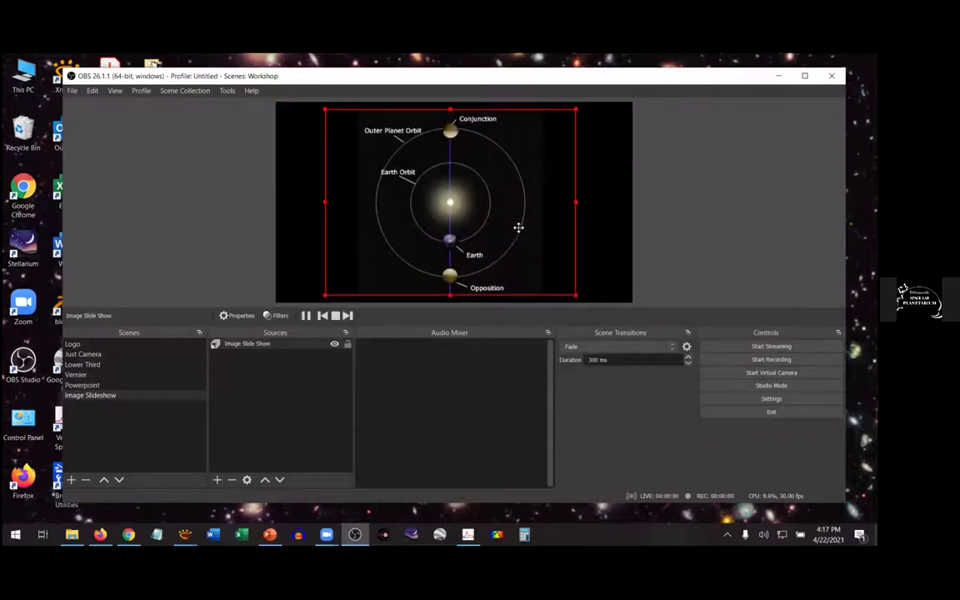
left_click(348, 318)
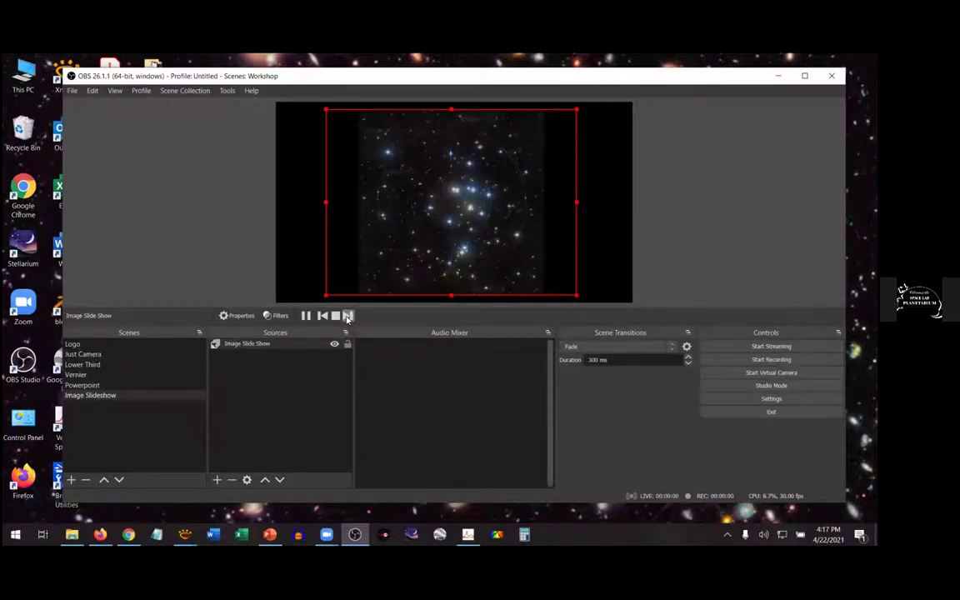
left_click(348, 317)
left_click(335, 317)
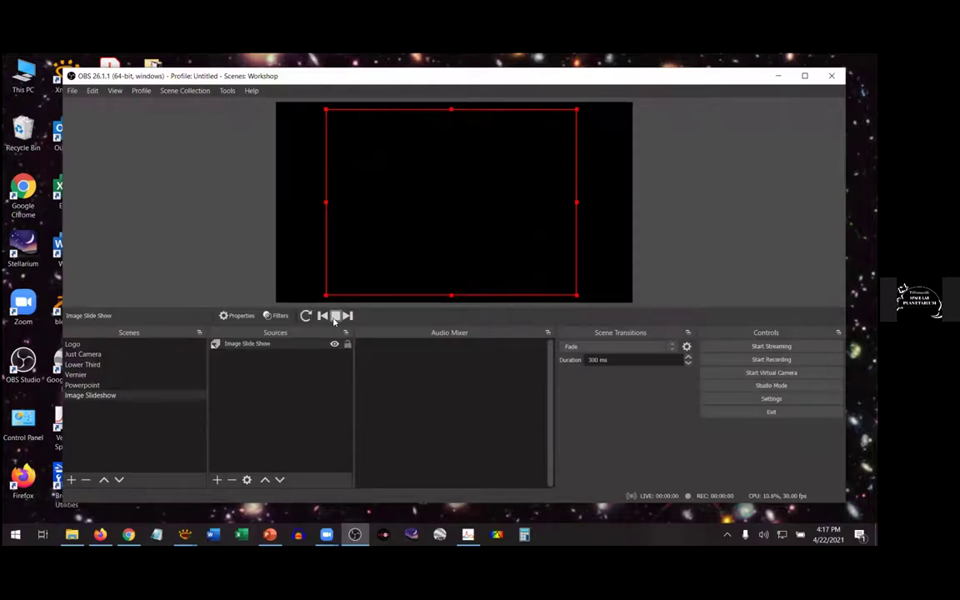
left_click(348, 317)
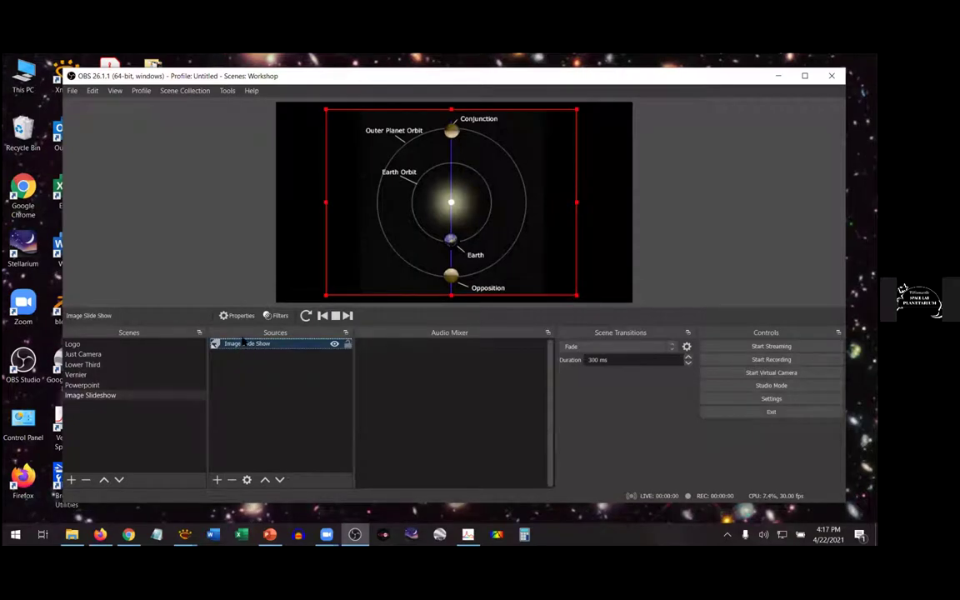
Examine the slide show's visibility behaviour options and try the Manual slide mode, discarding the property changes.
left_click(239, 316)
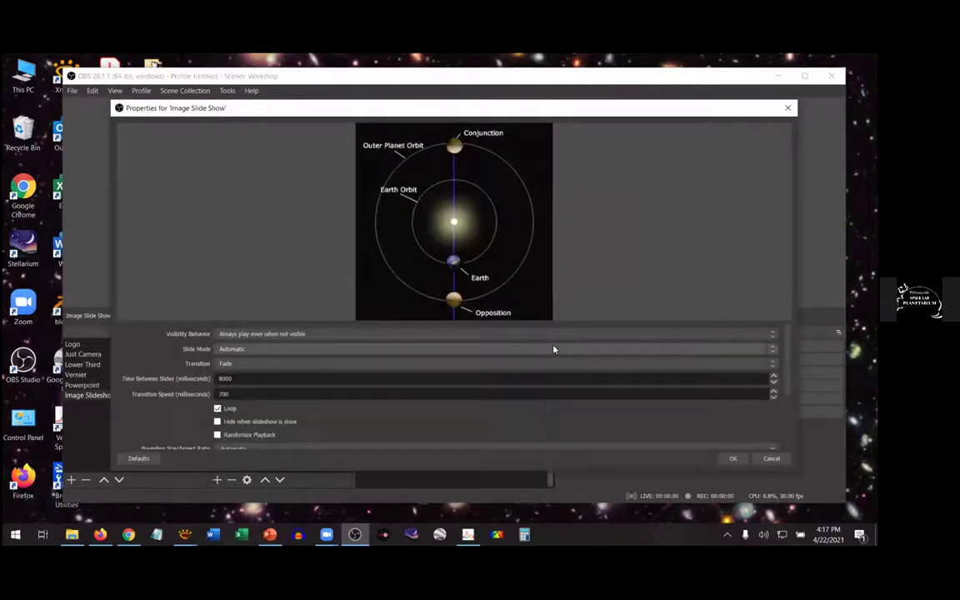
left_click(771, 336)
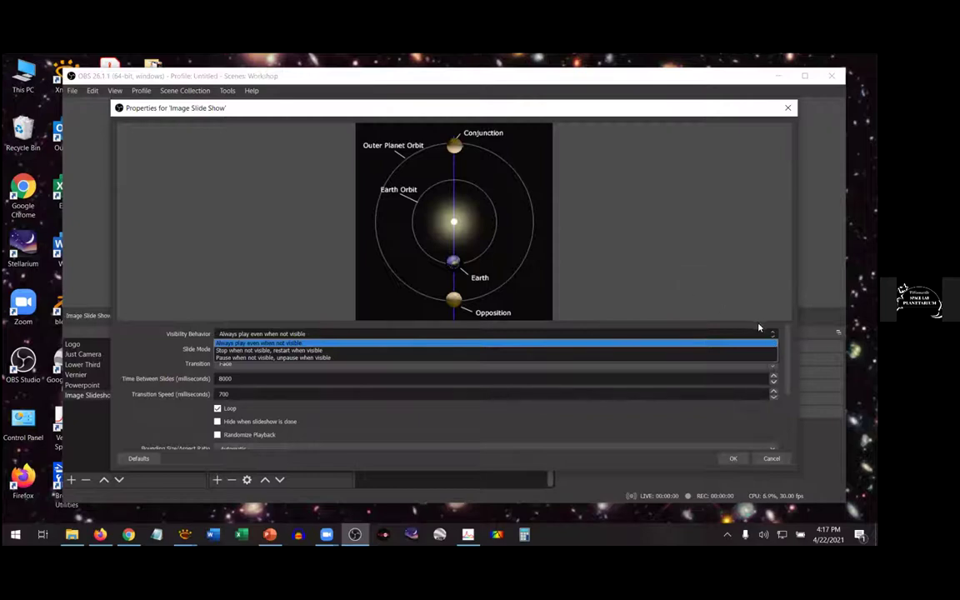
left_click(744, 343)
left_click(771, 348)
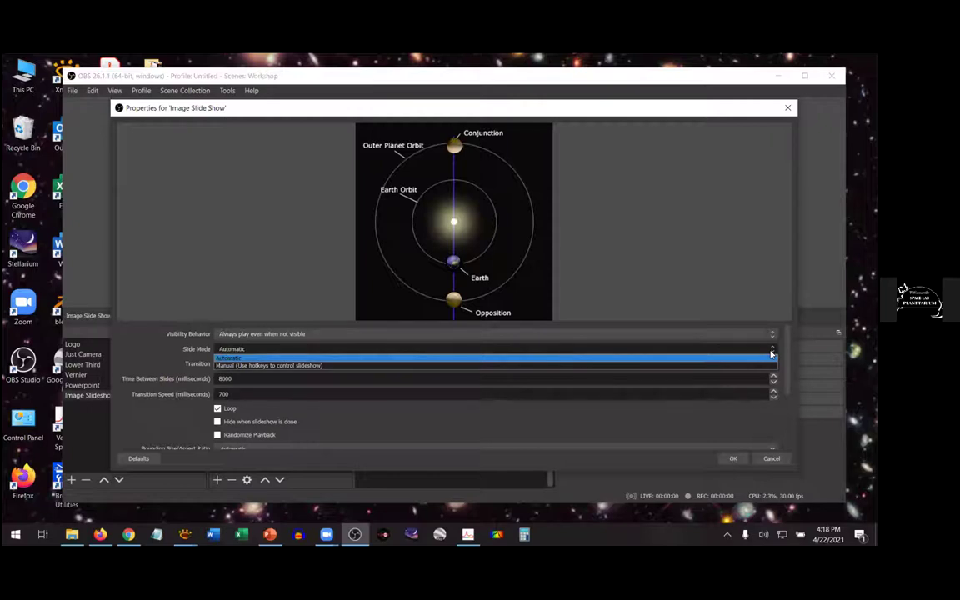
left_click(528, 366)
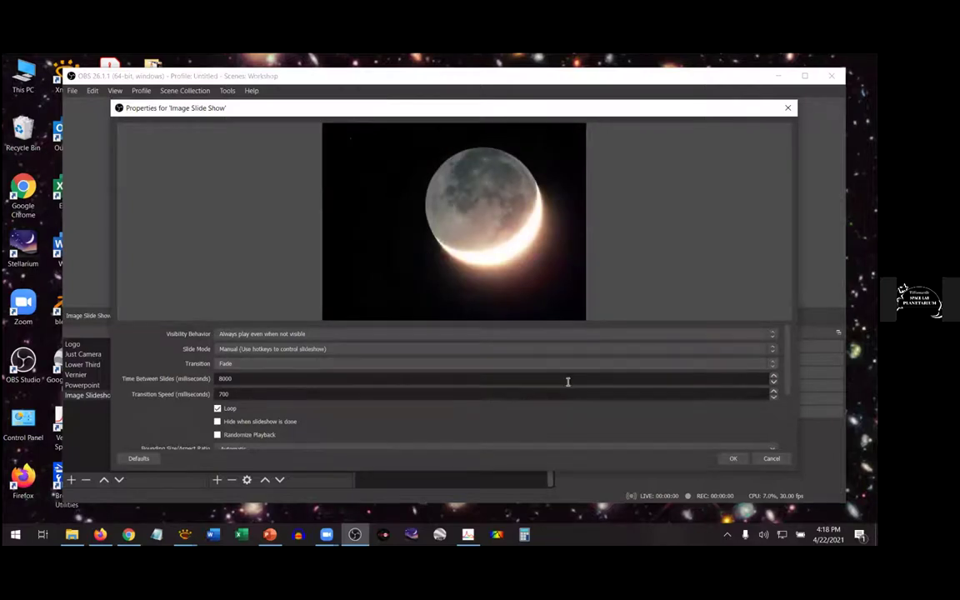
left_click(767, 459)
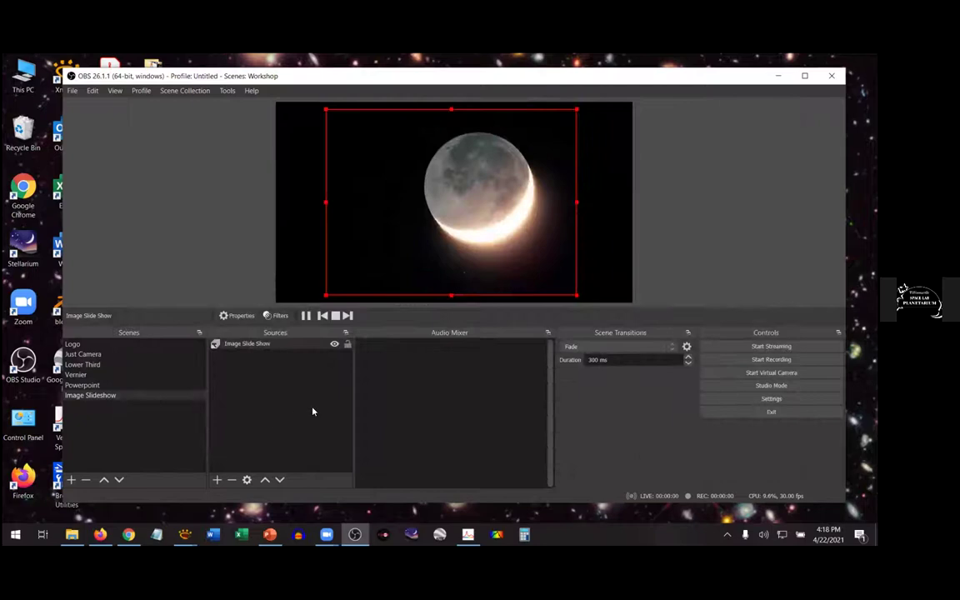
Remove the Image Slide Show source from the Image Slideshow scene.
left_click(252, 346)
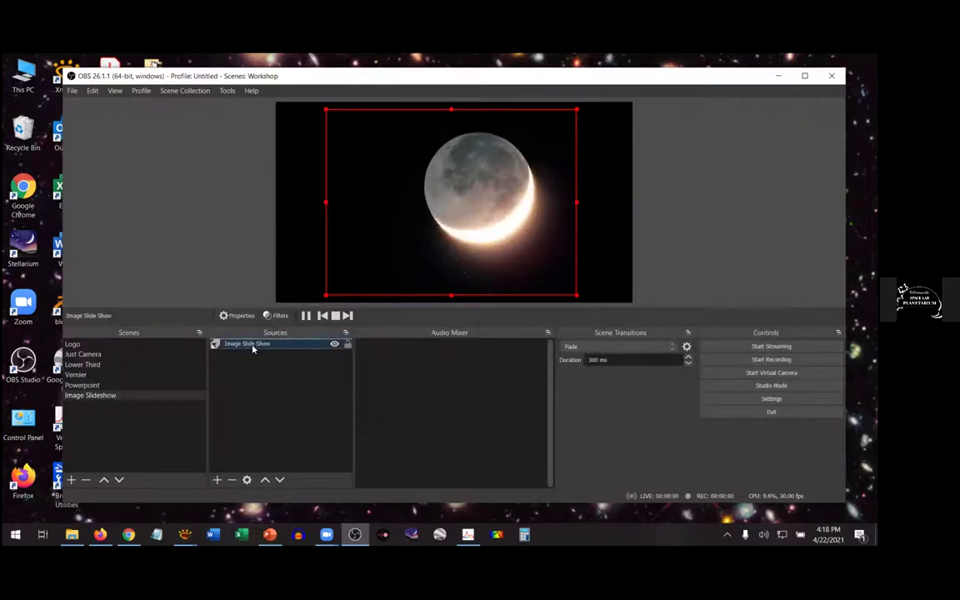
left_click(231, 481)
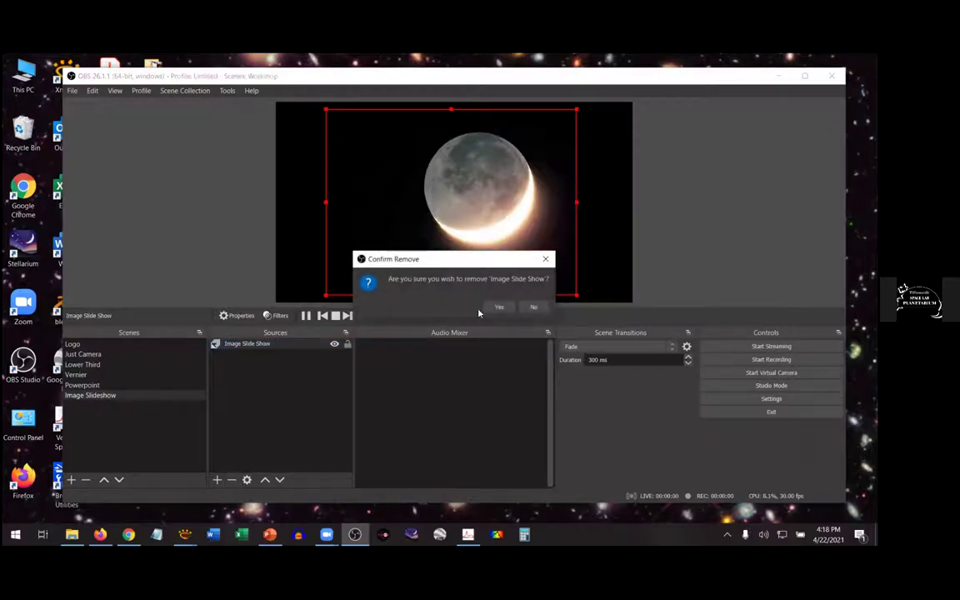
left_click(499, 306)
Add a new Image source named "Image Show" to the Image Slideshow scene.
left_click(216, 481)
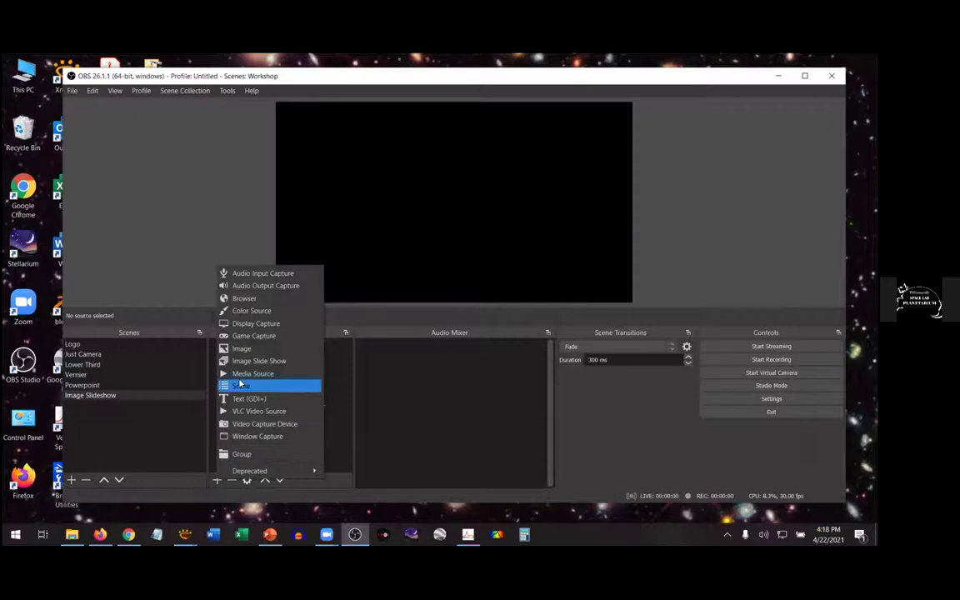
left_click(248, 353)
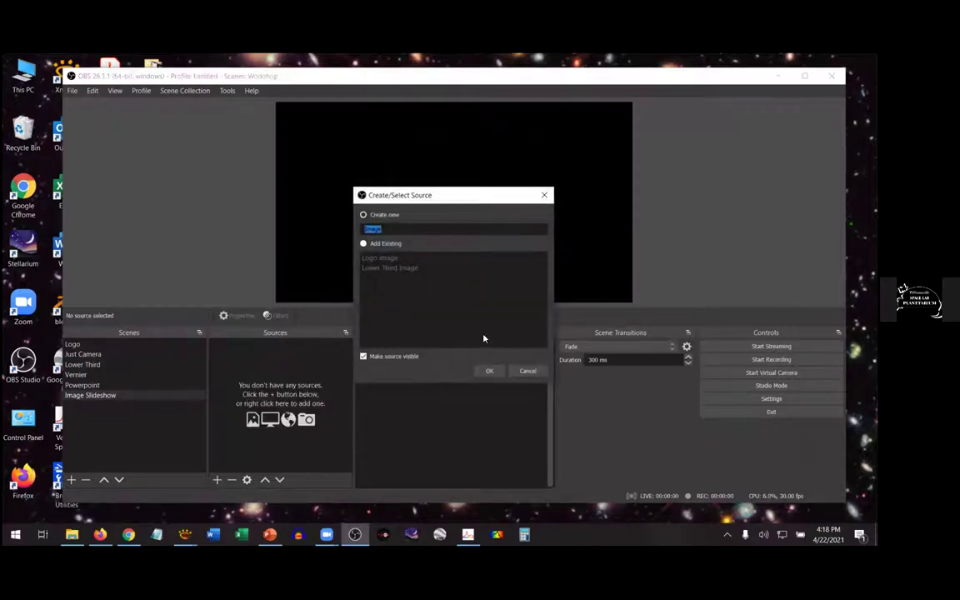
left_click(395, 229)
left_click(490, 370)
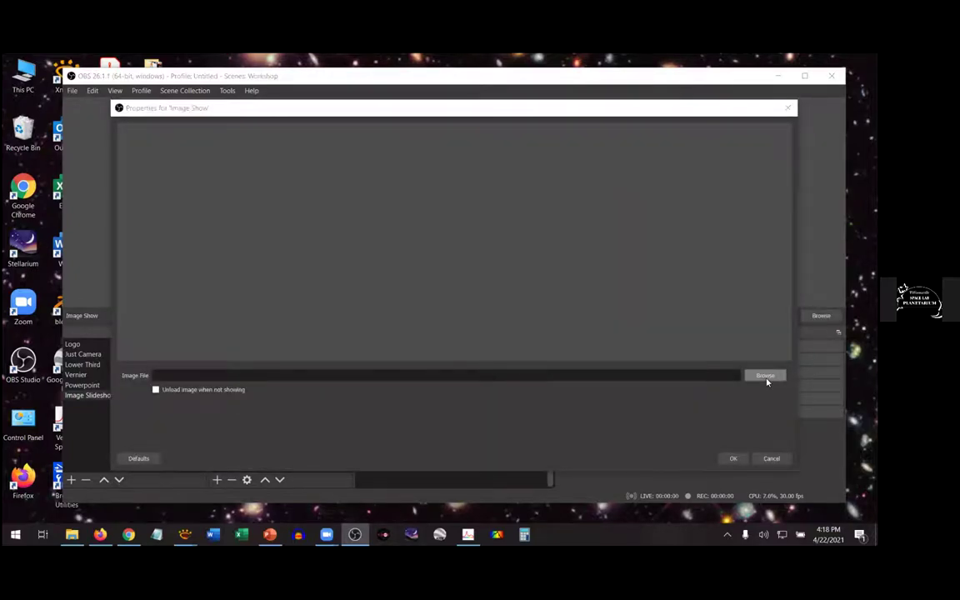
Load 01-Earthshine.jpg from the SkyTourApr2021 folder as the Image Show source's image file.
left_click(765, 376)
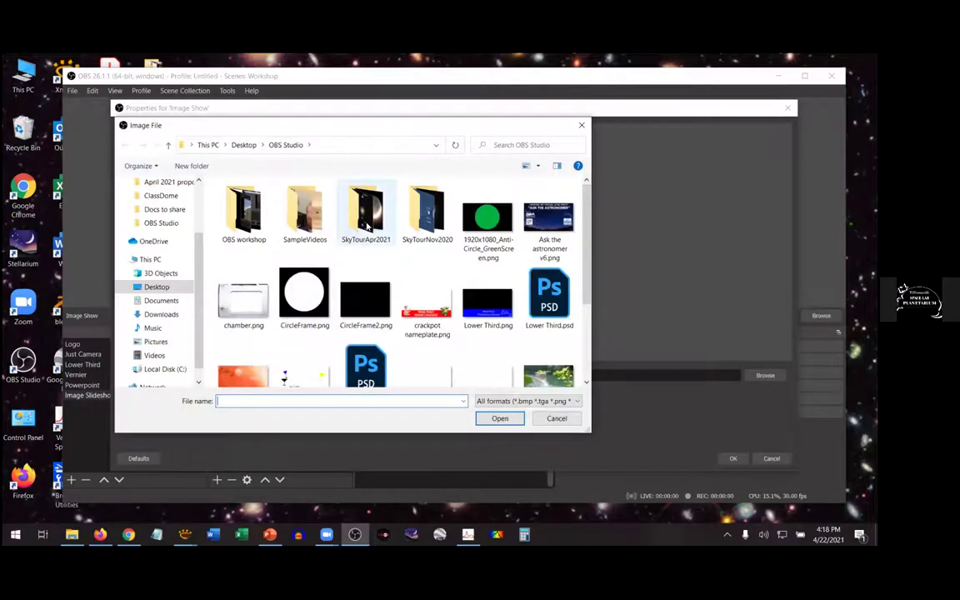
double_click(368, 223)
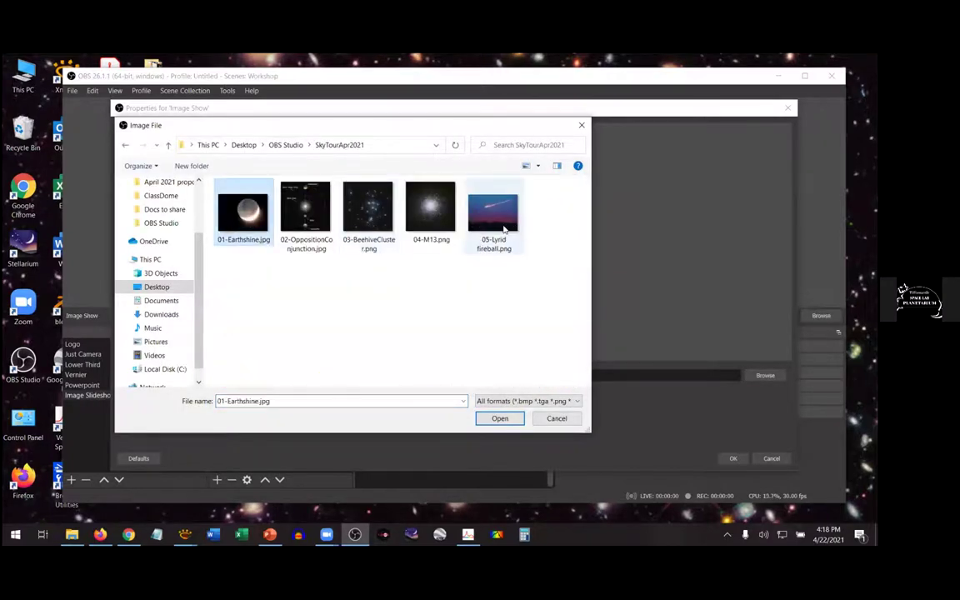
left_click(503, 225)
left_click(236, 208)
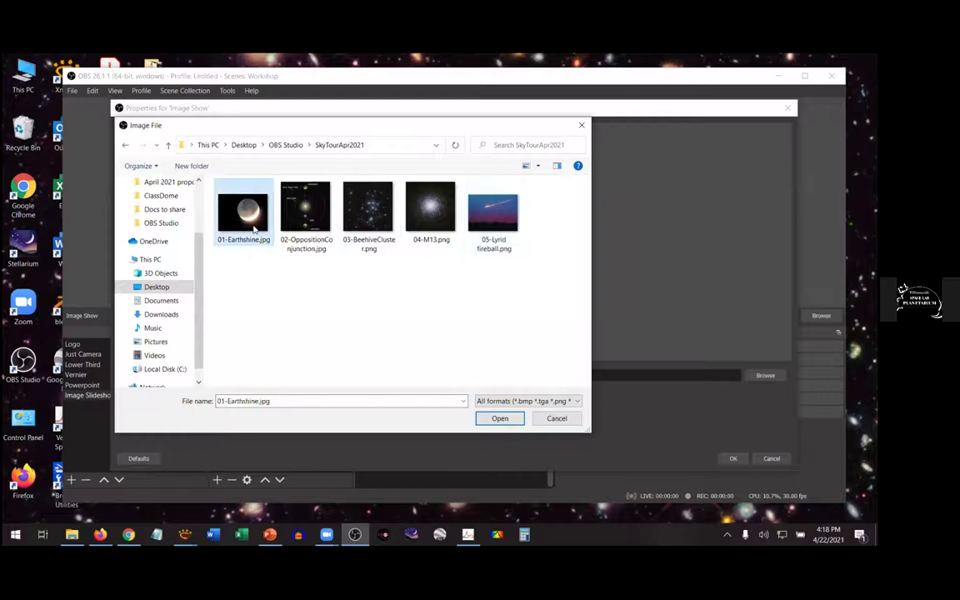
left_click(310, 218)
left_click(241, 213)
left_click(492, 212)
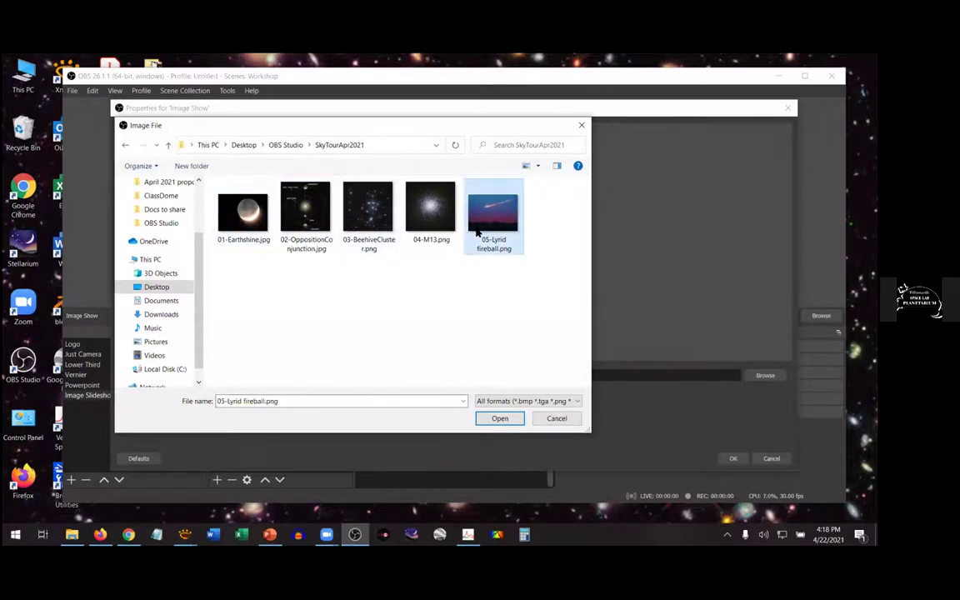
left_click(243, 211)
left_click(500, 417)
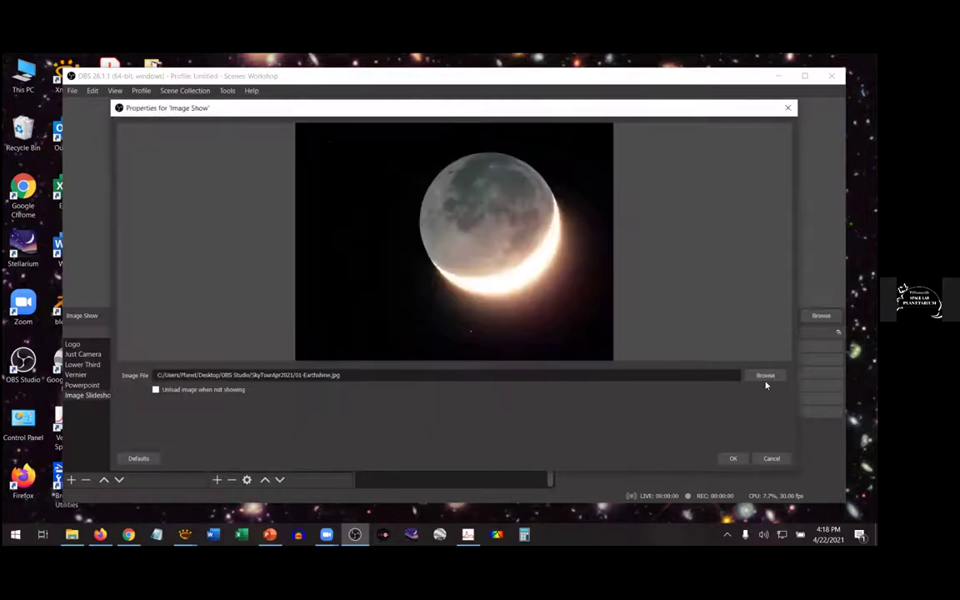
Replace the Image Show source's image with 02-OppositionConjunction.jpg and accept the source properties.
left_click(766, 377)
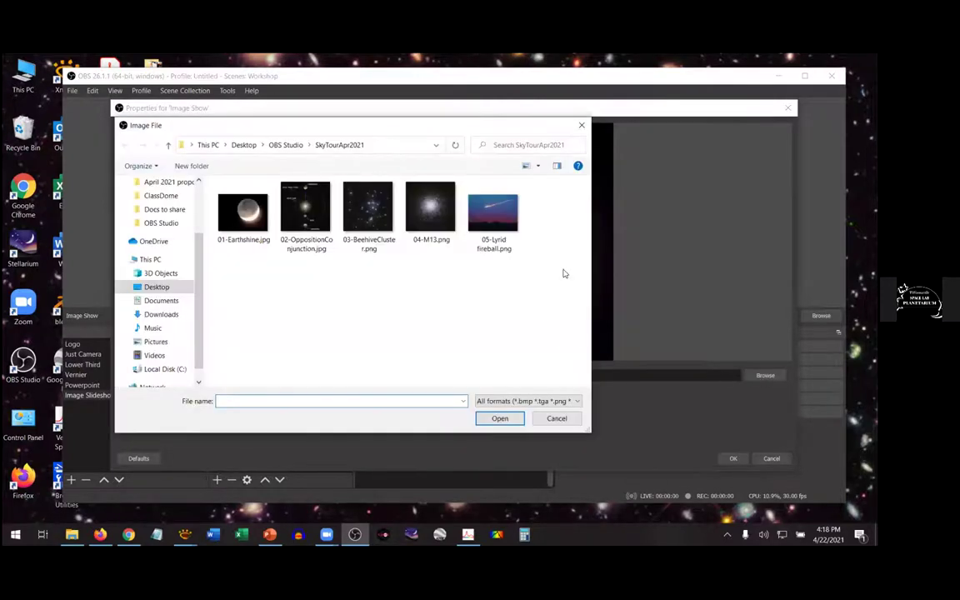
left_click(305, 210)
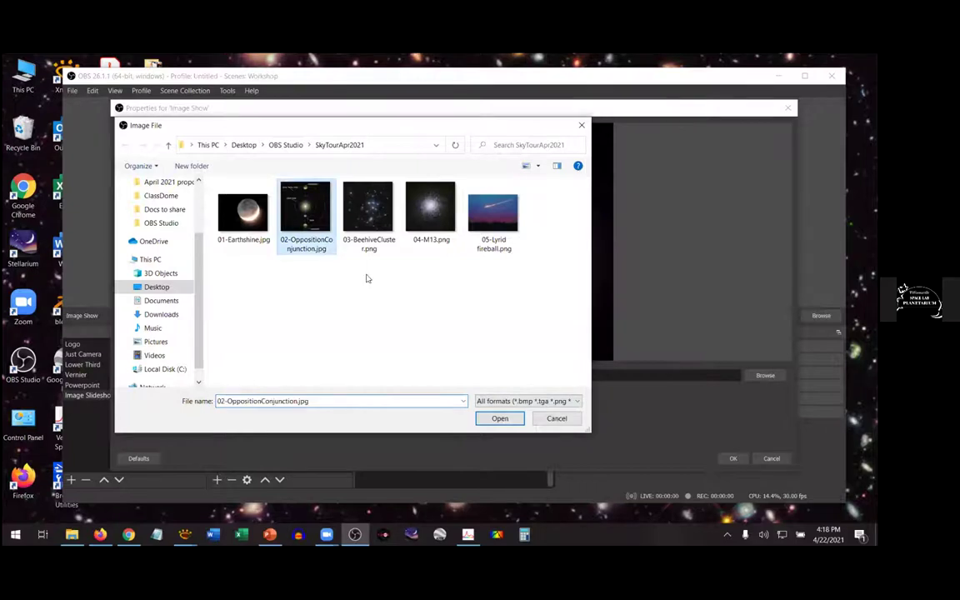
left_click(500, 418)
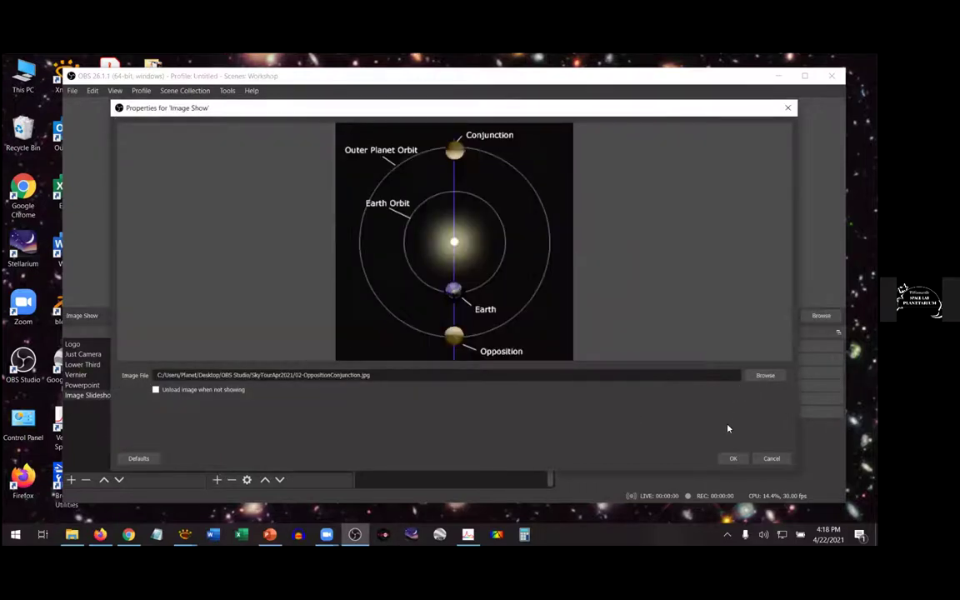
left_click(732, 460)
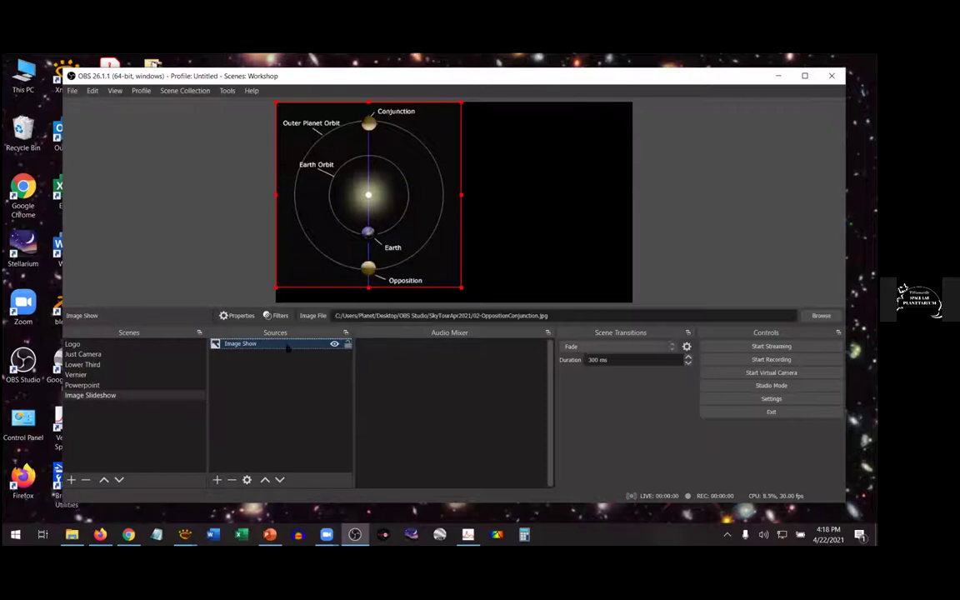
Remove the Image Show source from the Image Slideshow scene.
right_click(253, 353)
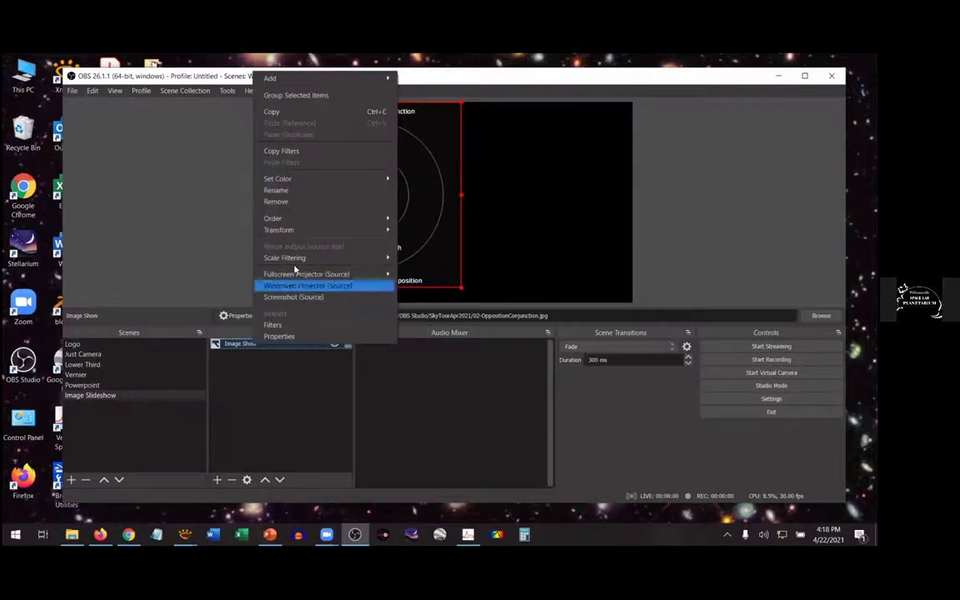
left_click(292, 203)
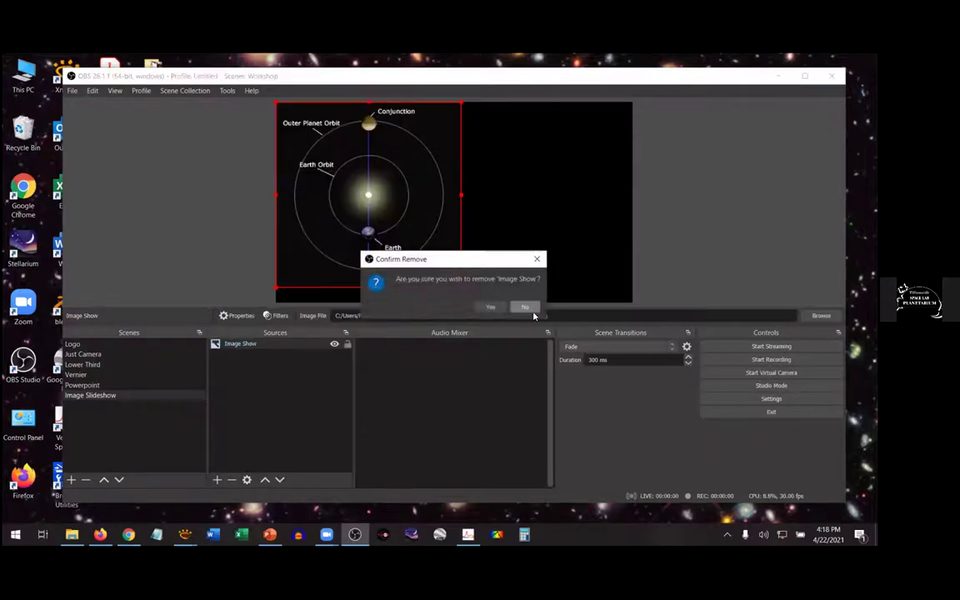
left_click(488, 304)
Add a new Image Slide Show source to the Image Slideshow scene and load all five images from the SkyTourApr2021 folder.
left_click(216, 480)
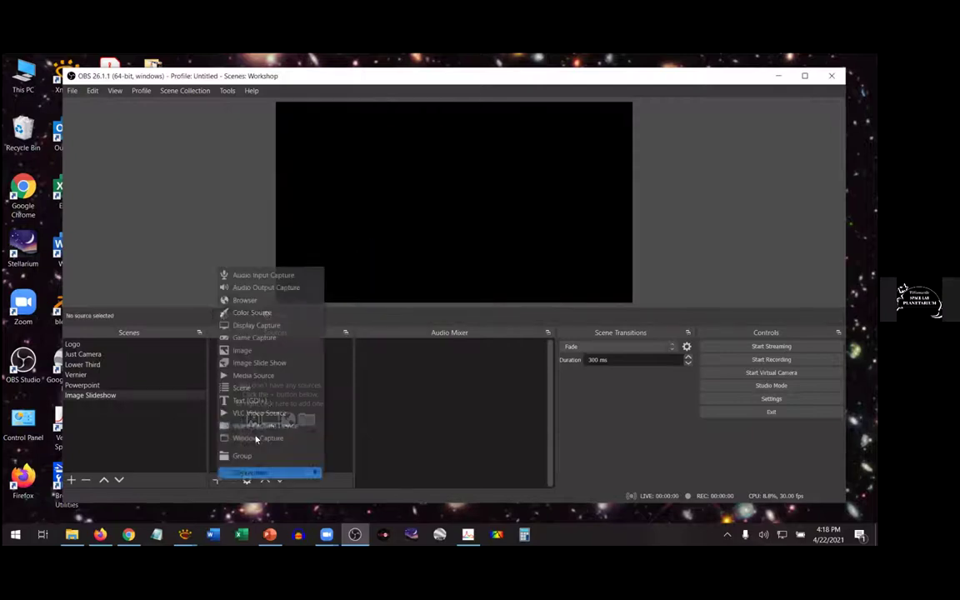
left_click(258, 363)
left_click(489, 370)
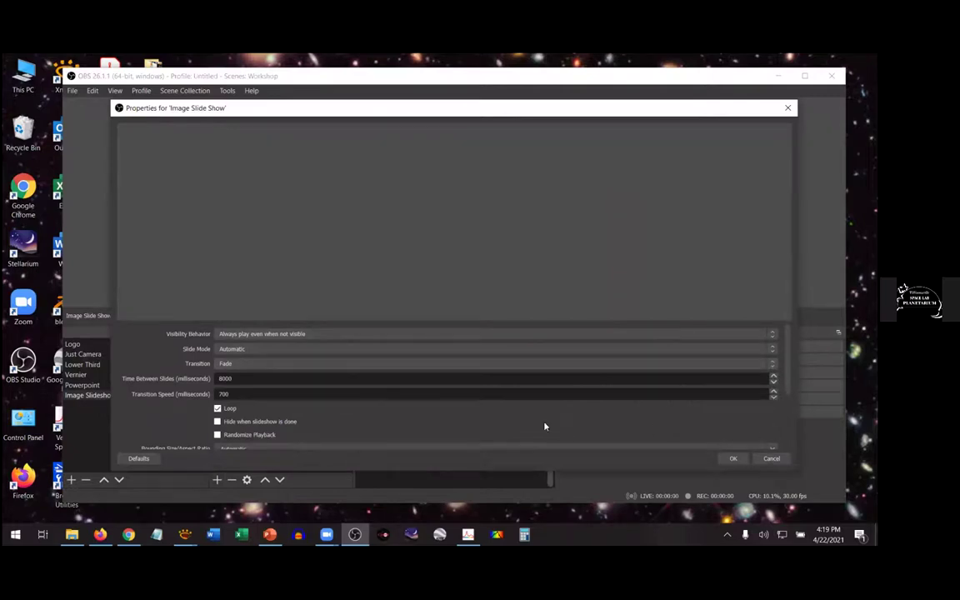
scroll(608, 422, "down", 2)
left_click(772, 375)
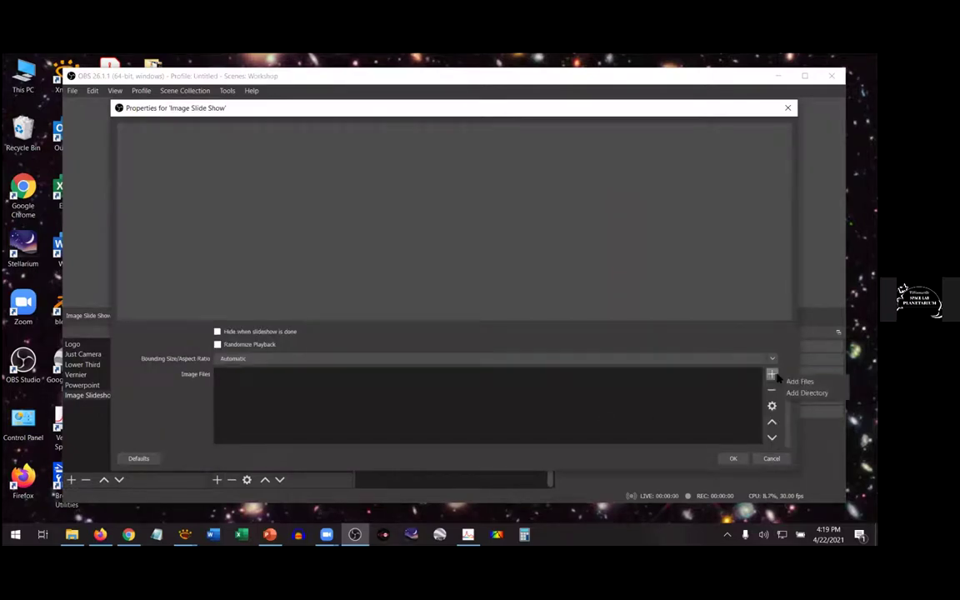
left_click(796, 382)
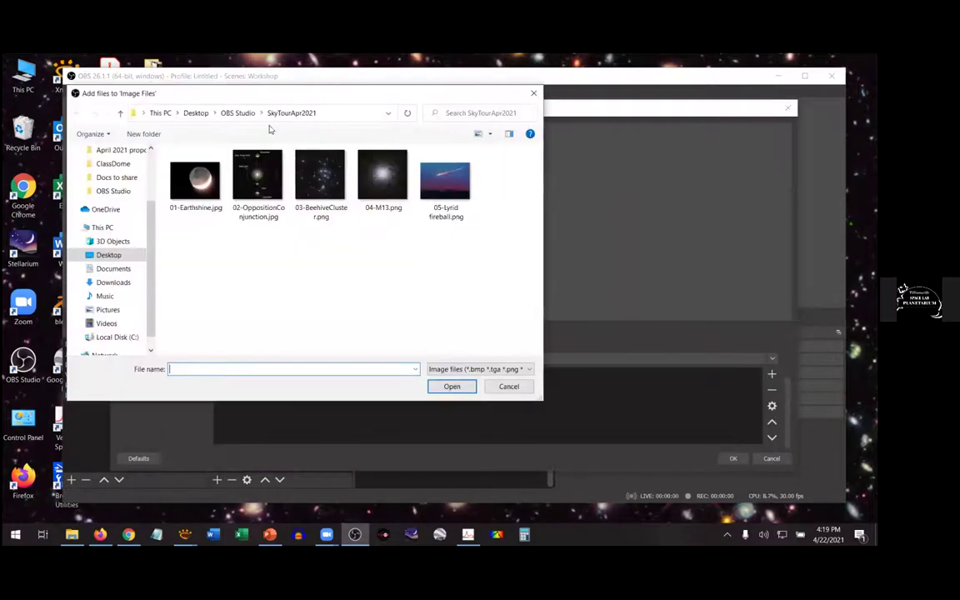
left_click(195, 179)
left_click(465, 207, "shift")
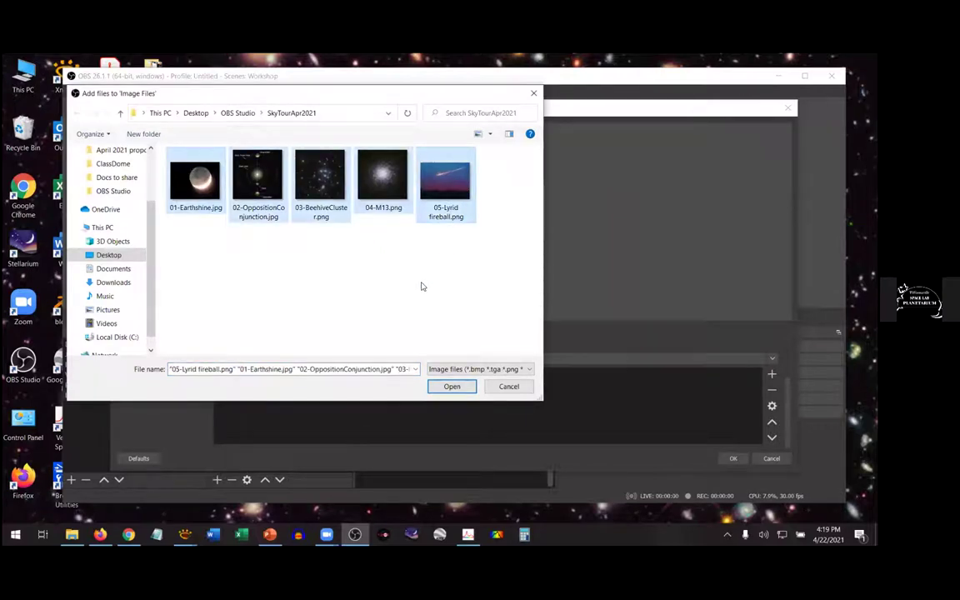
left_click(458, 388)
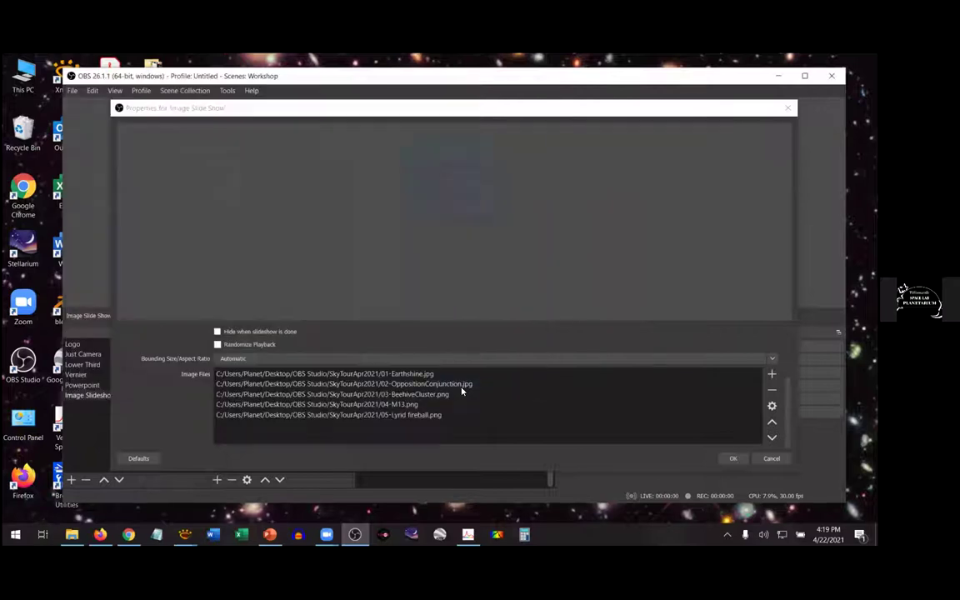
Move 04-M13.png up and back down in the slide show's image list and accept the source properties.
left_click(375, 405)
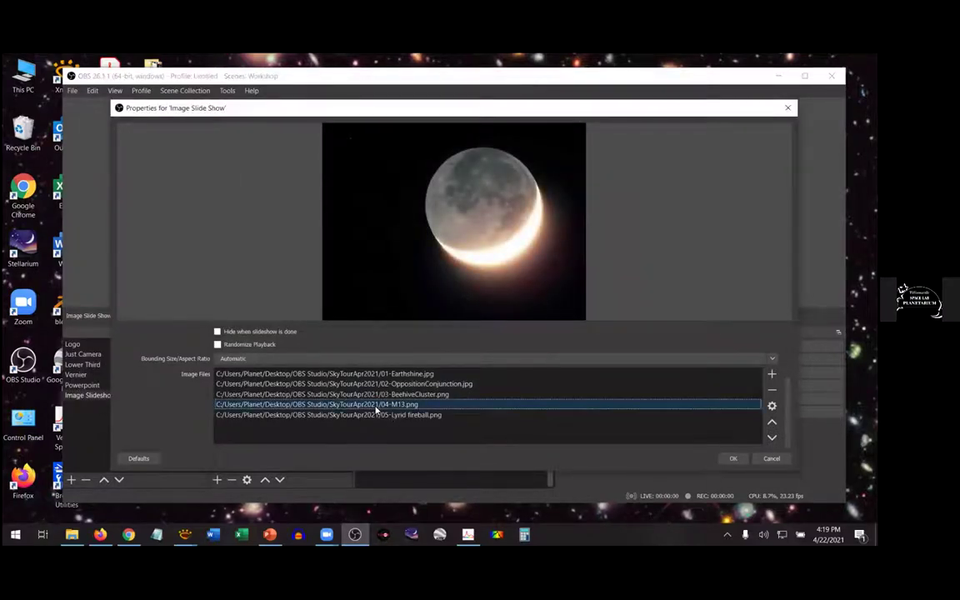
left_click(771, 422)
left_click(773, 438)
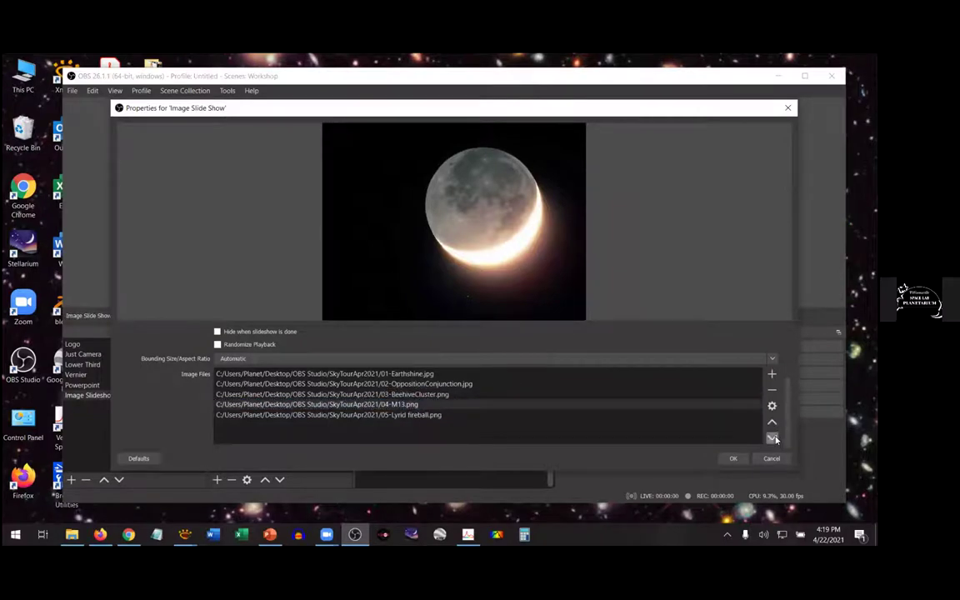
left_click(734, 458)
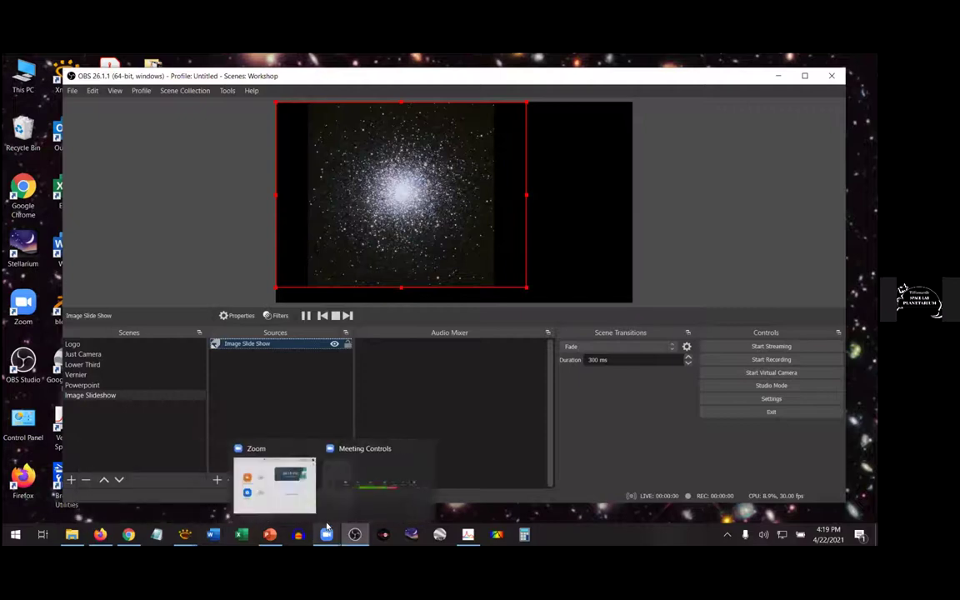
Add a new Window Capture source to the Just Camera scene and review its available windows without choosing another one.
left_click(84, 354)
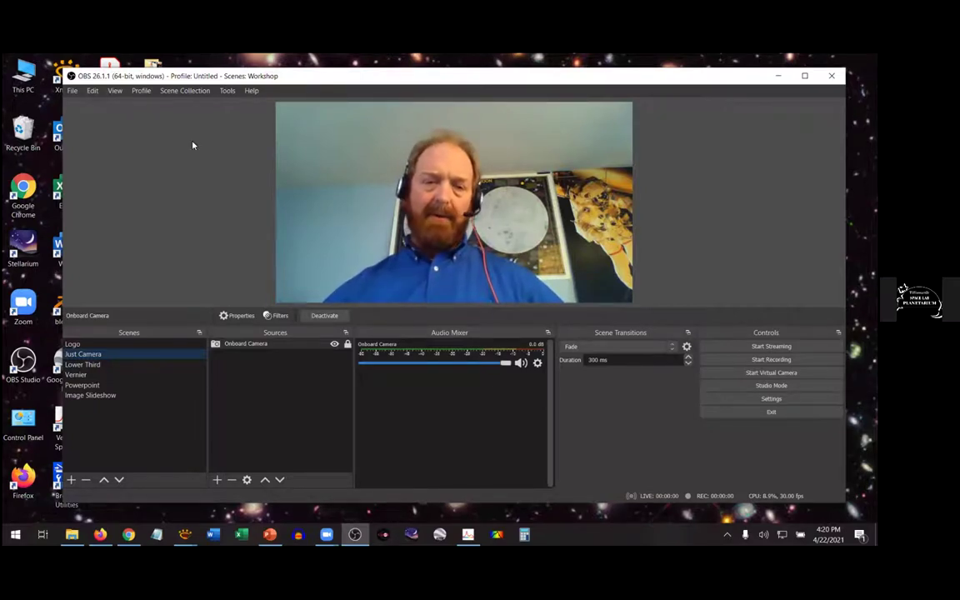
left_click(217, 481)
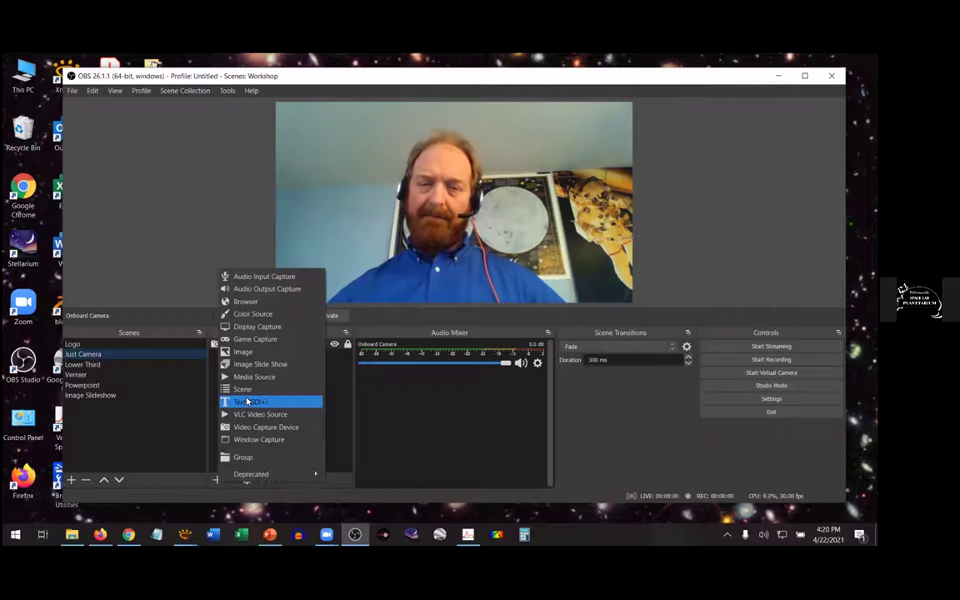
left_click(247, 439)
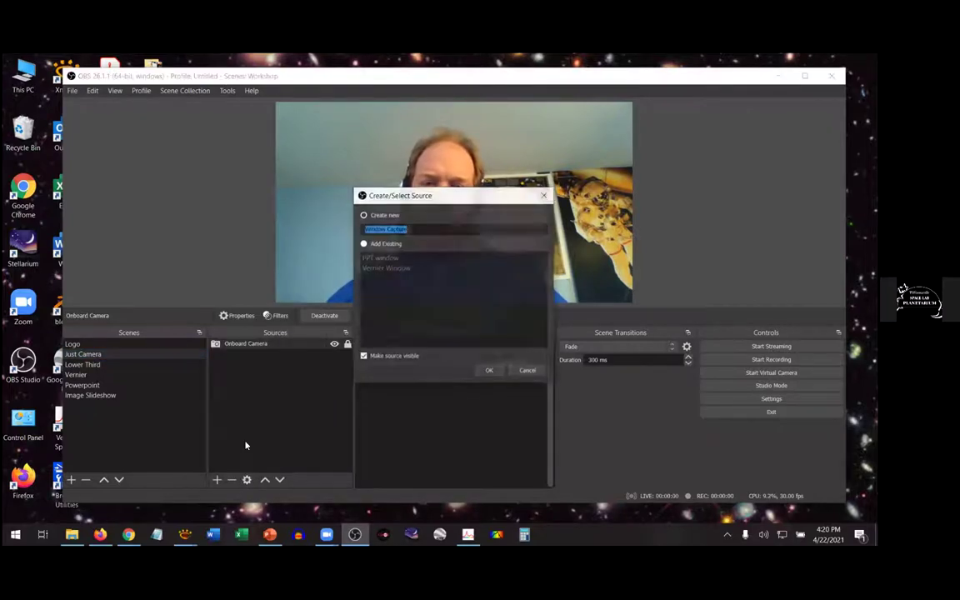
left_click(485, 373)
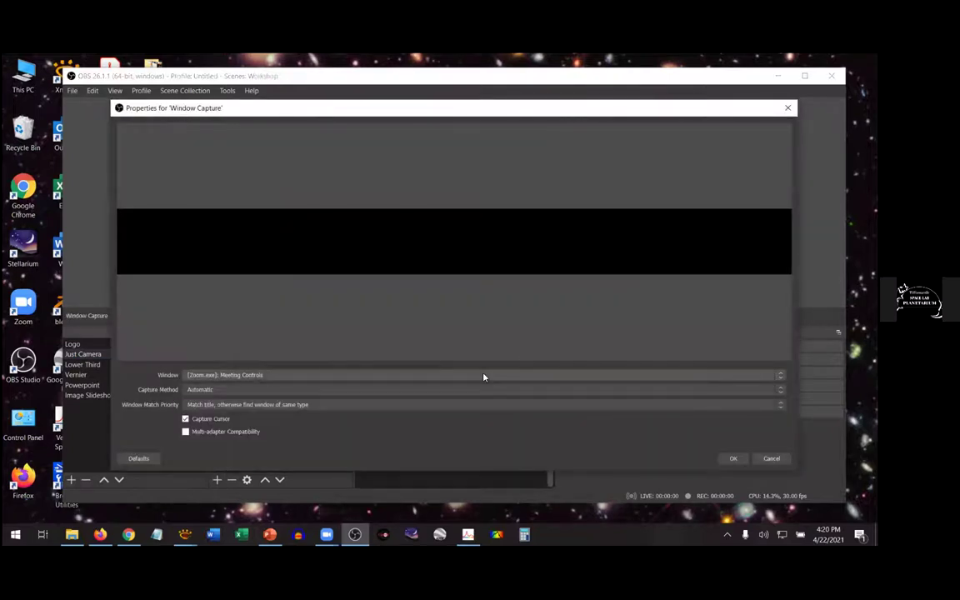
left_click(583, 375)
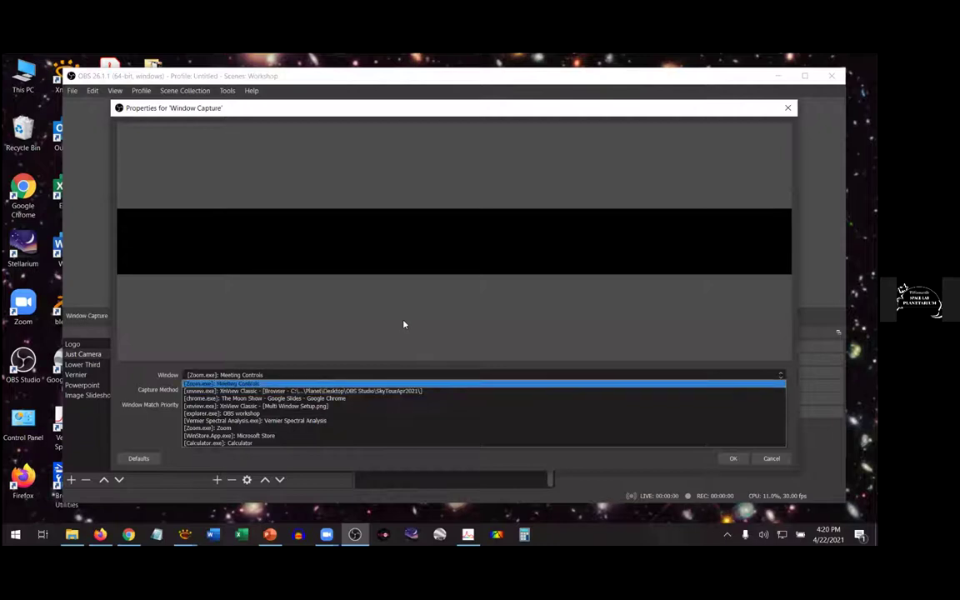
left_click(761, 459)
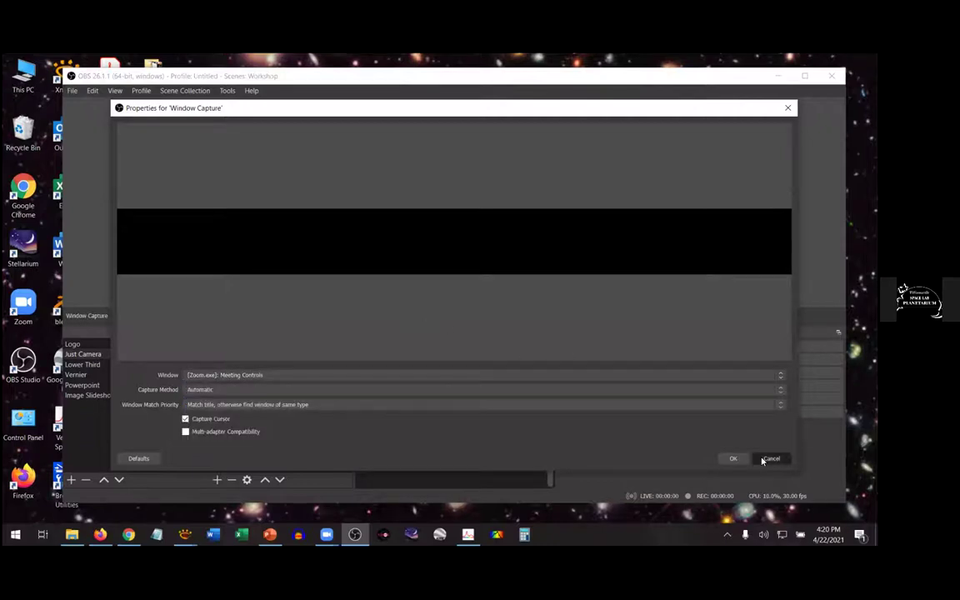
left_click(761, 458)
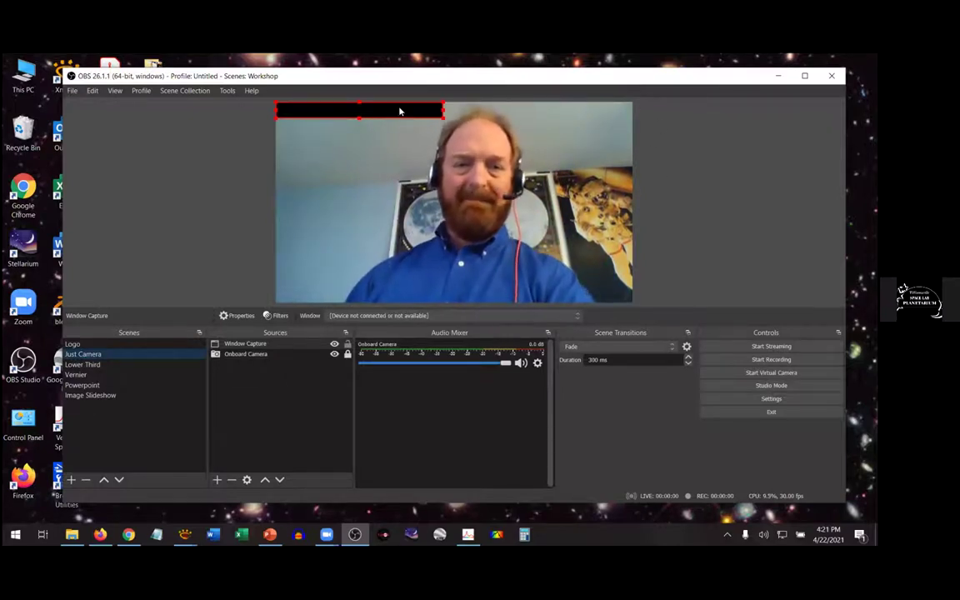
Move the Window Capture bar partly off the canvas in the Just Camera scene and remove that source.
key("Delete")
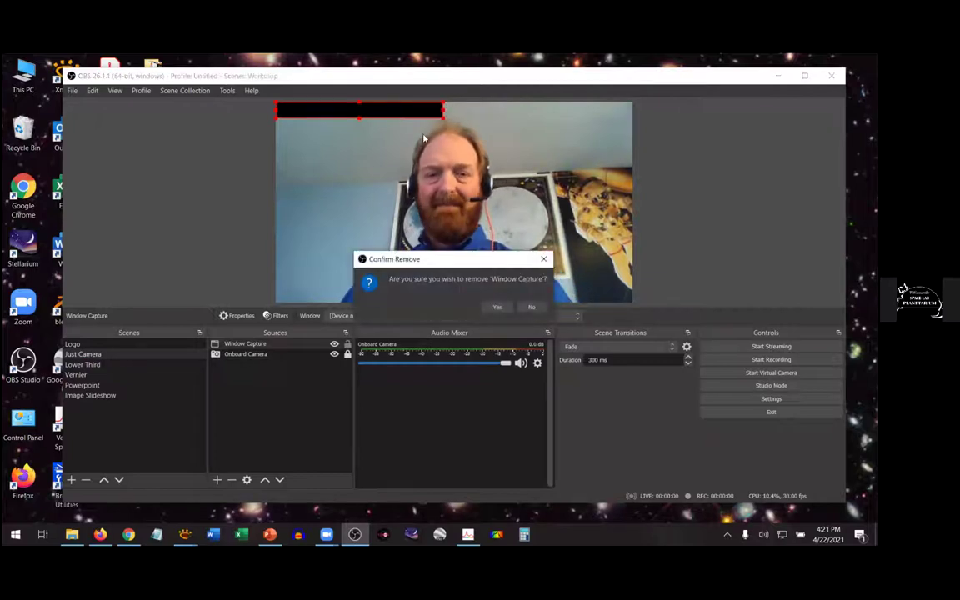
left_click(531, 306)
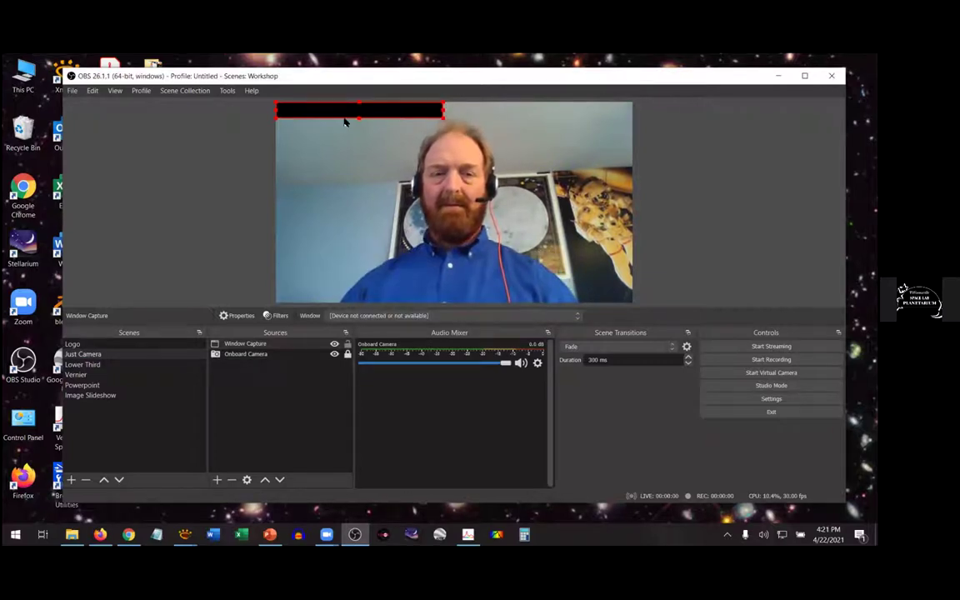
left_click_drag(322, 117, 183, 147)
key("Delete")
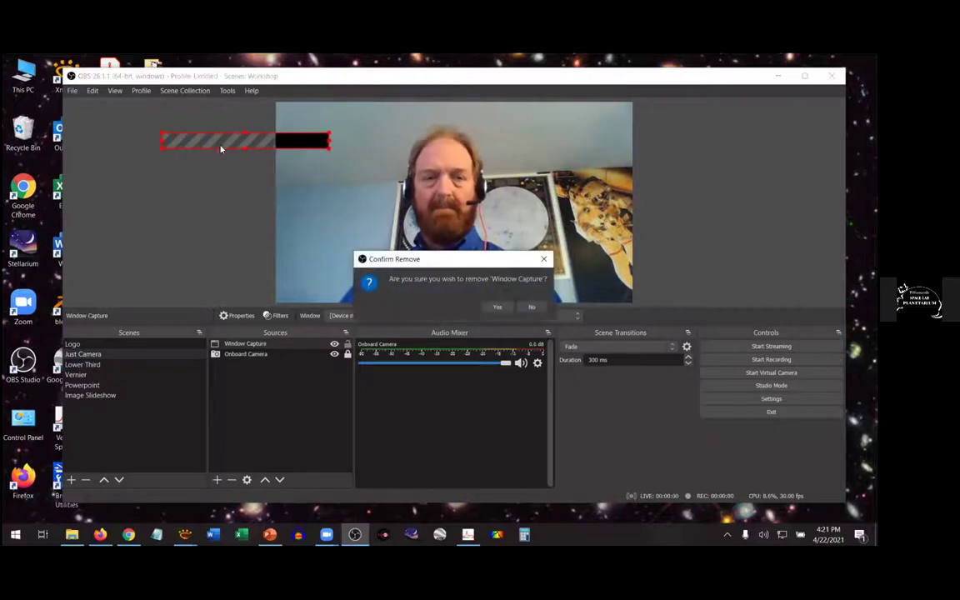
left_click(497, 306)
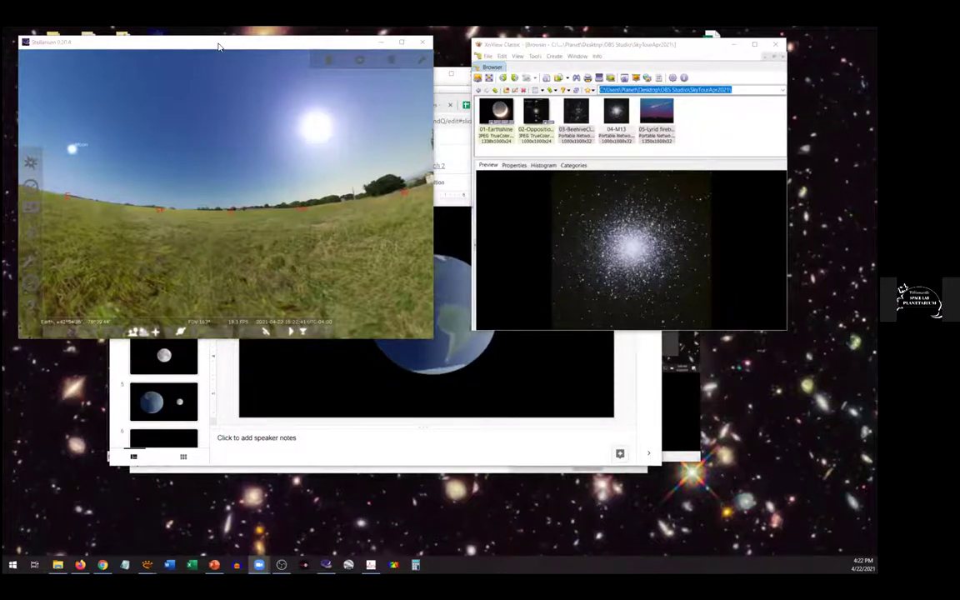
Arrange the Stellarium and XnView windows side by side on the desktop and place The Moon Show browser window below them.
left_click_drag(221, 46, 282, 45)
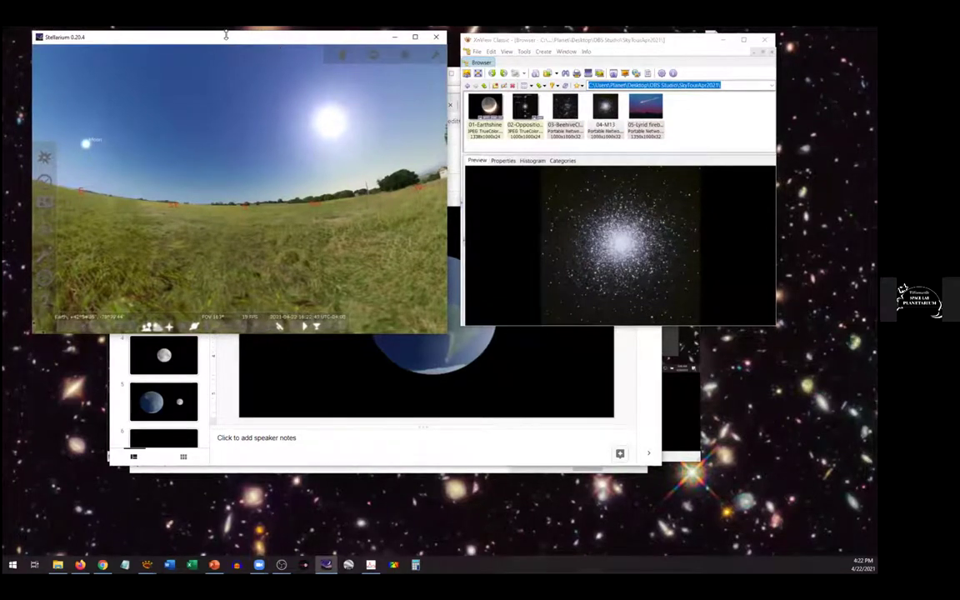
left_click_drag(213, 40, 205, 39)
left_click(621, 46)
left_click_drag(621, 46, 624, 50)
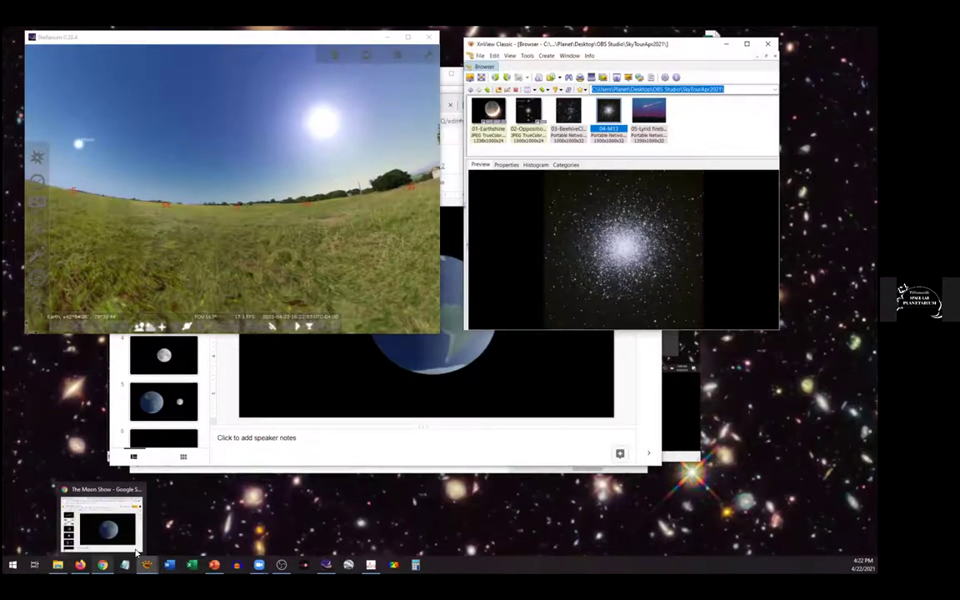
left_click(102, 564)
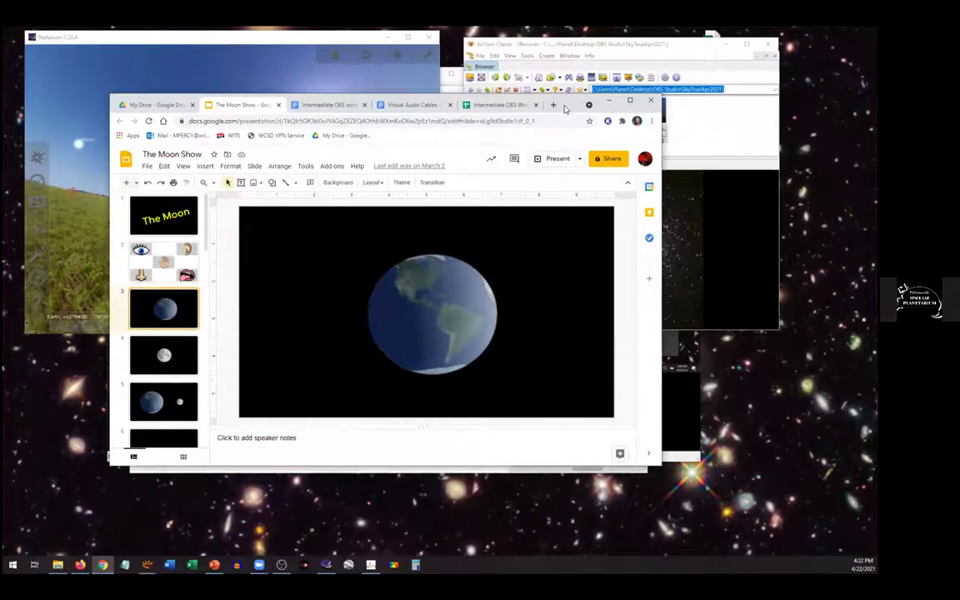
left_click_drag(565, 108, 569, 350)
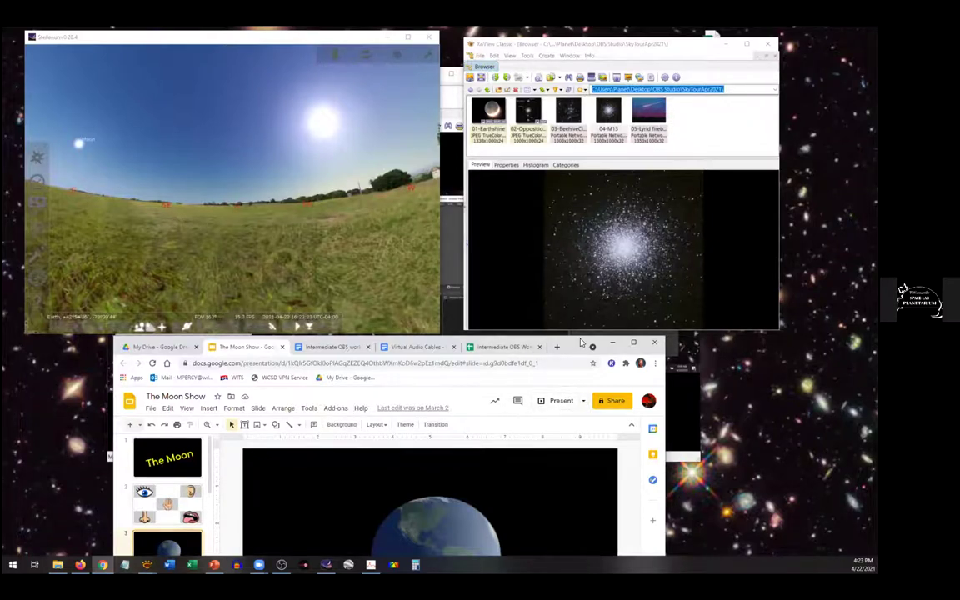
left_click_drag(581, 342, 580, 345)
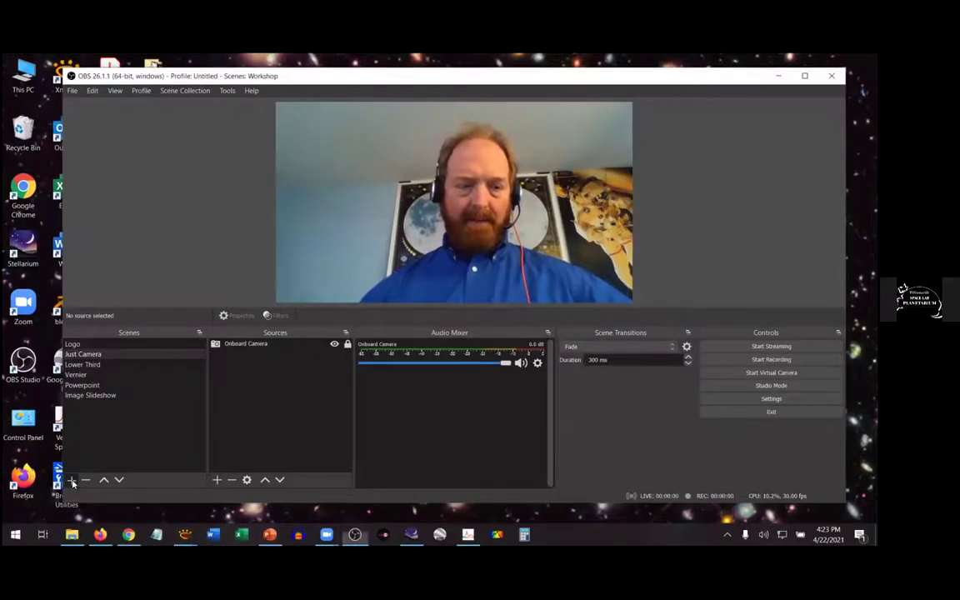
Create a new scene named Videos in the Workshop scene collection.
left_click(71, 481)
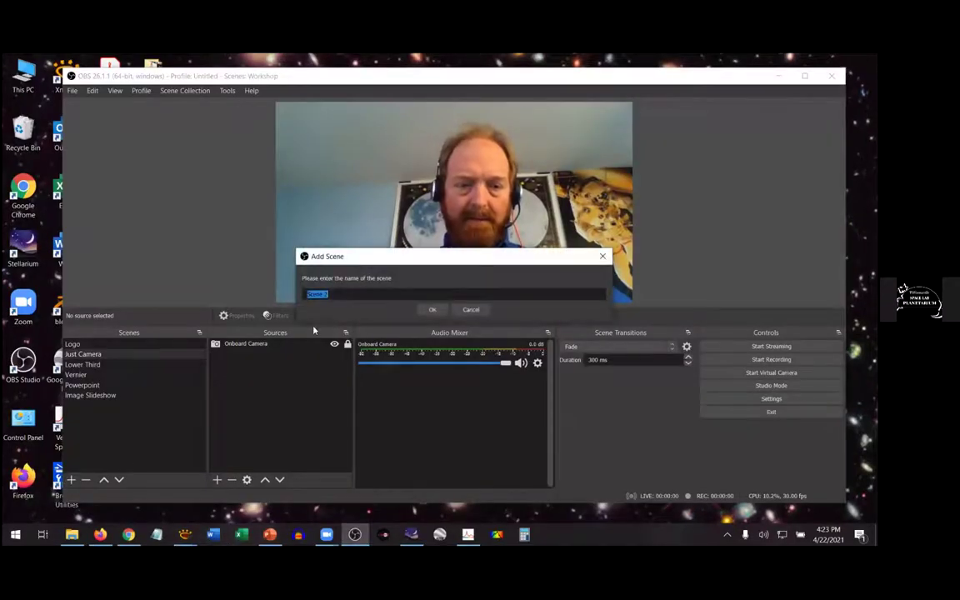
type("Videos")
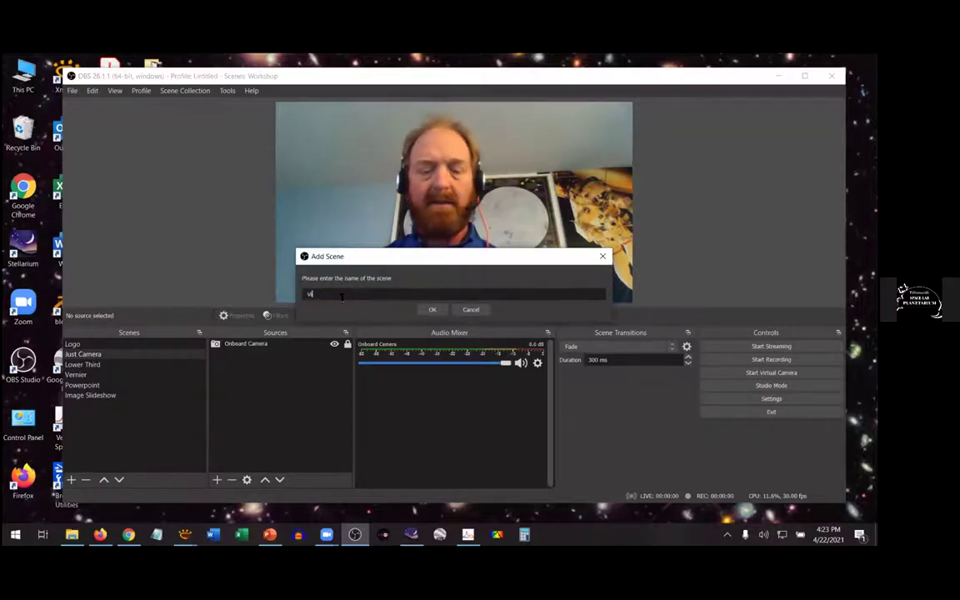
left_click(432, 309)
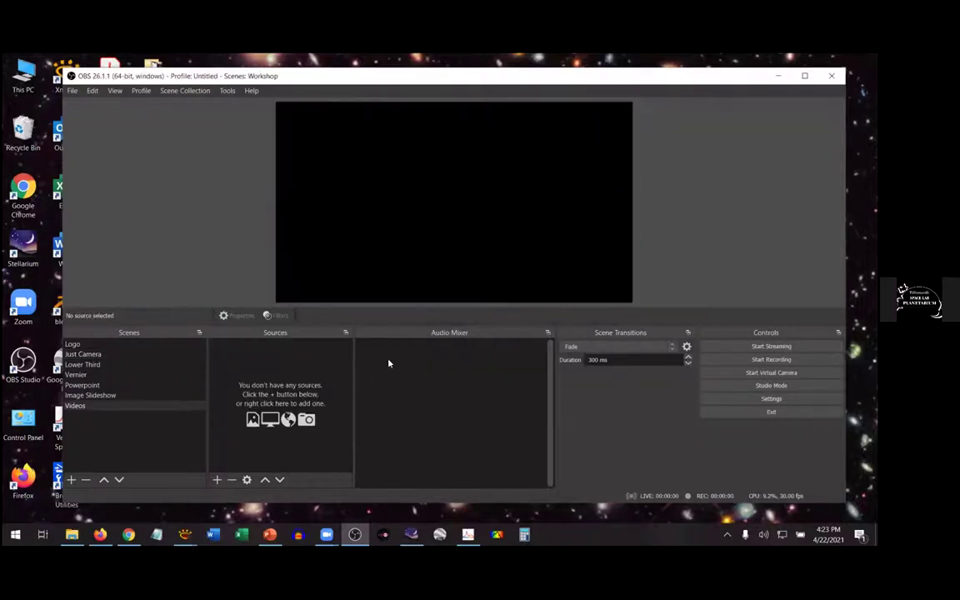
Add a Media Source with its default name to the Videos scene, using HorizontalVideo.mp4 from the SampleVideos folder as its local file.
left_click(216, 481)
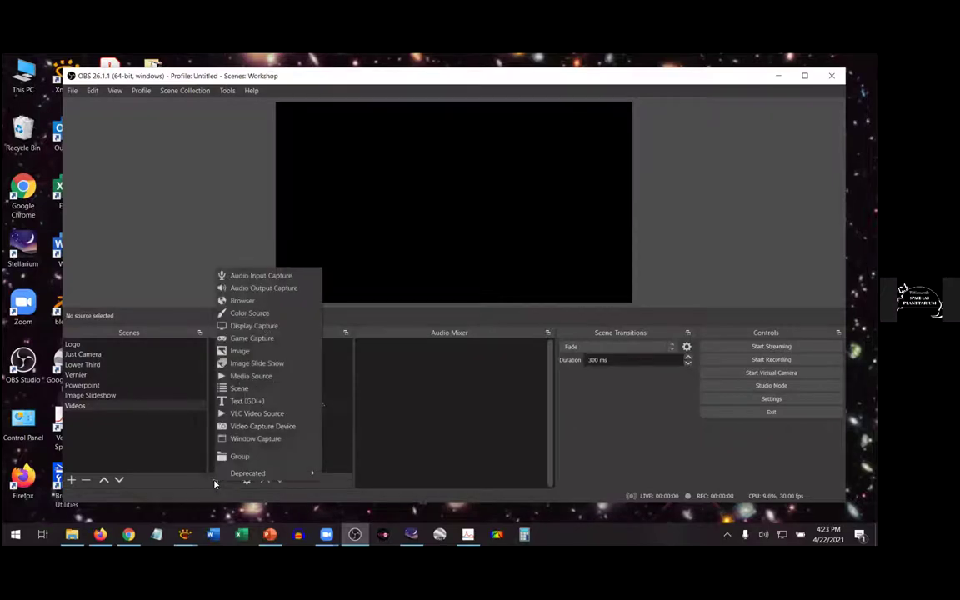
left_click(255, 376)
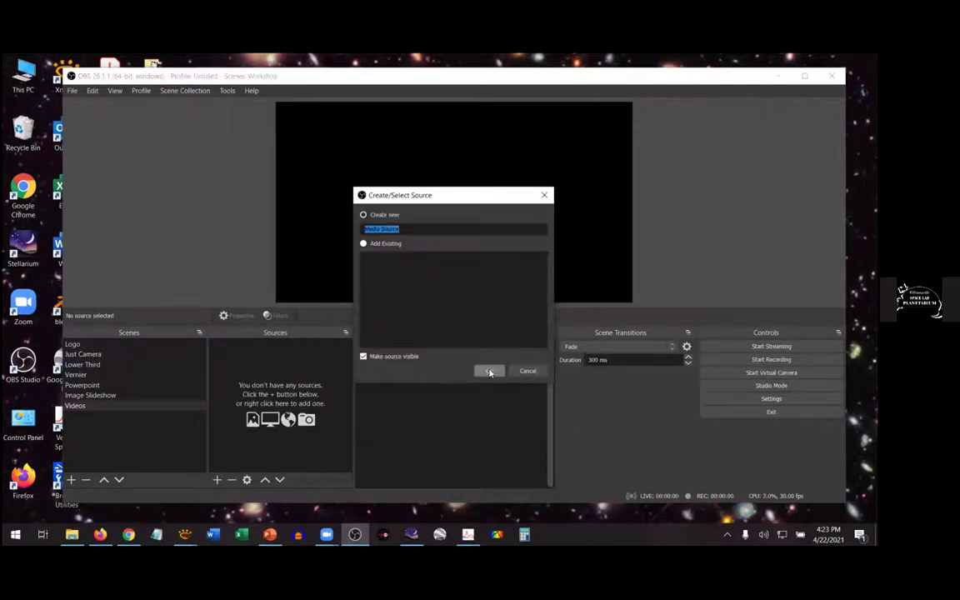
left_click(490, 373)
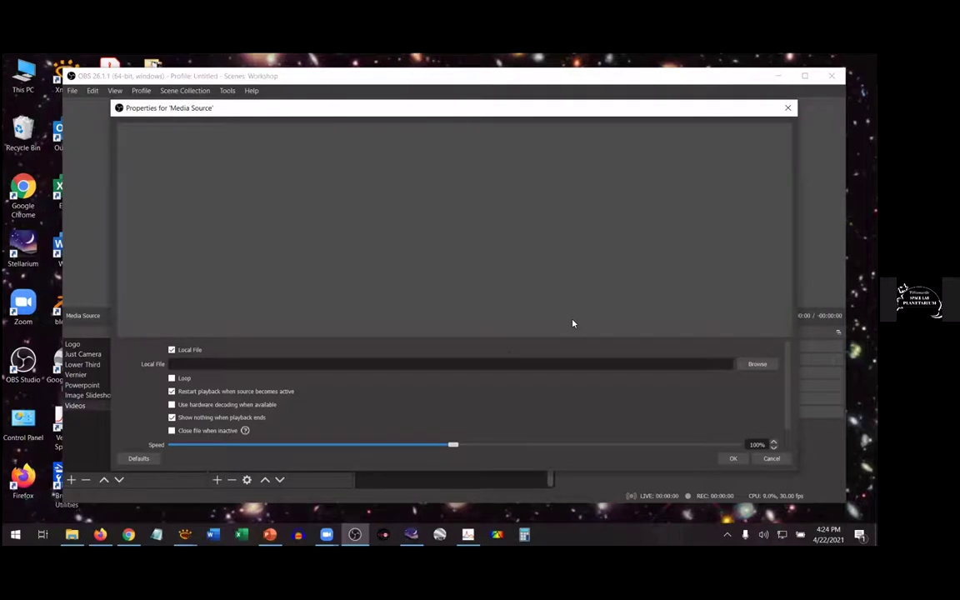
left_click(756, 365)
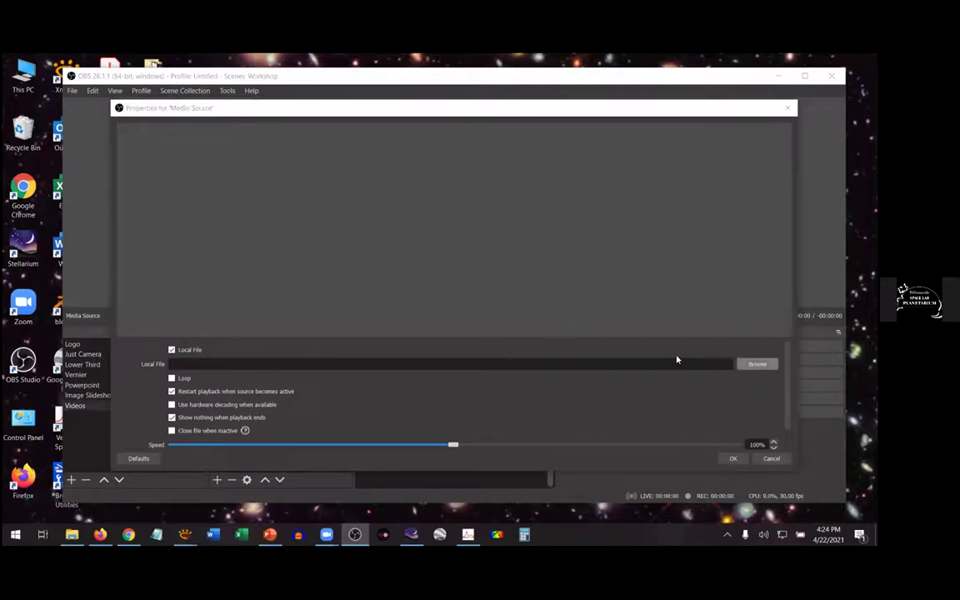
left_click(284, 146)
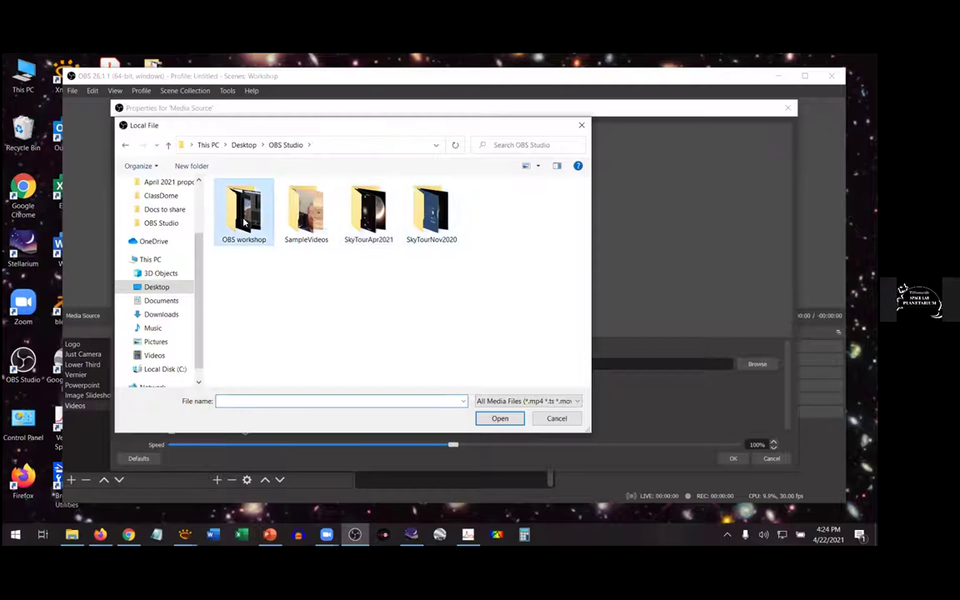
double_click(306, 208)
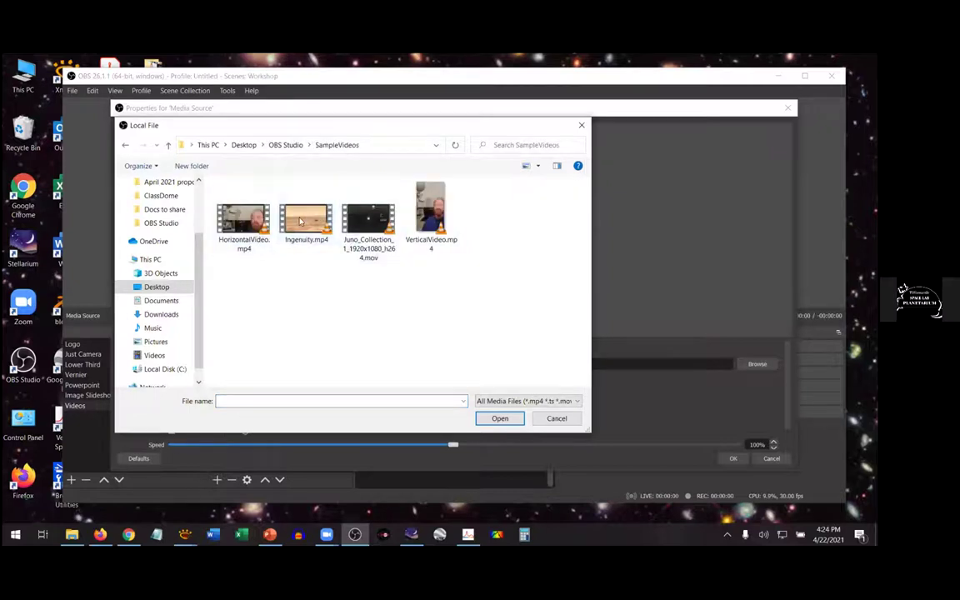
left_click(243, 221)
left_click(493, 419)
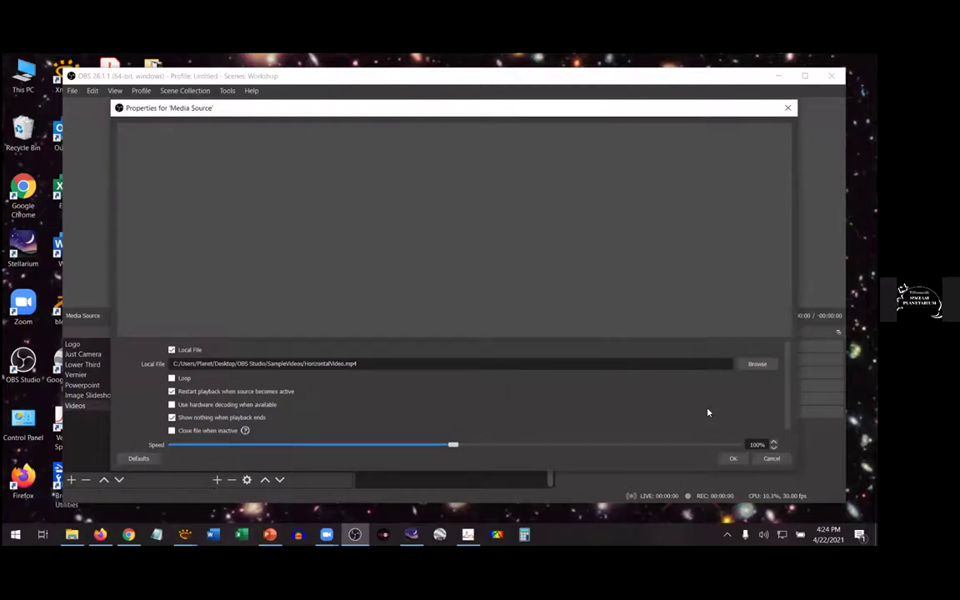
left_click(738, 462)
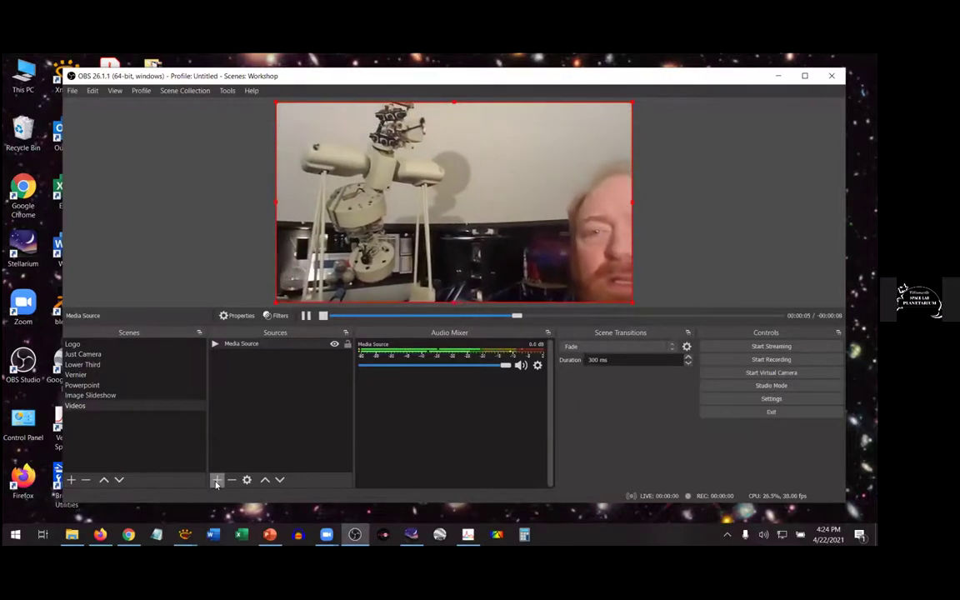
Remove the Media Source playing HorizontalVideo.mp4 from the Videos scene.
left_click(252, 344)
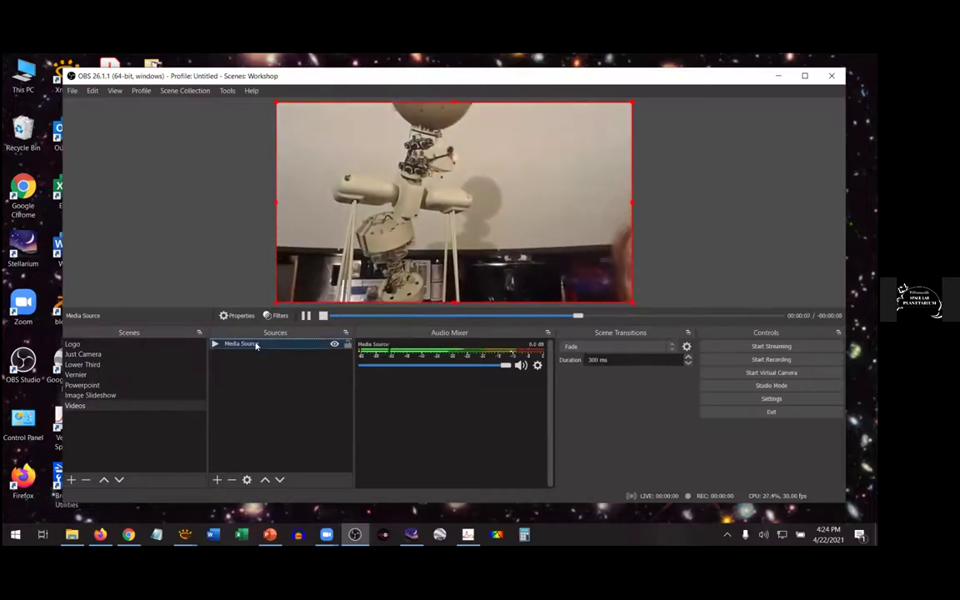
left_click(233, 481)
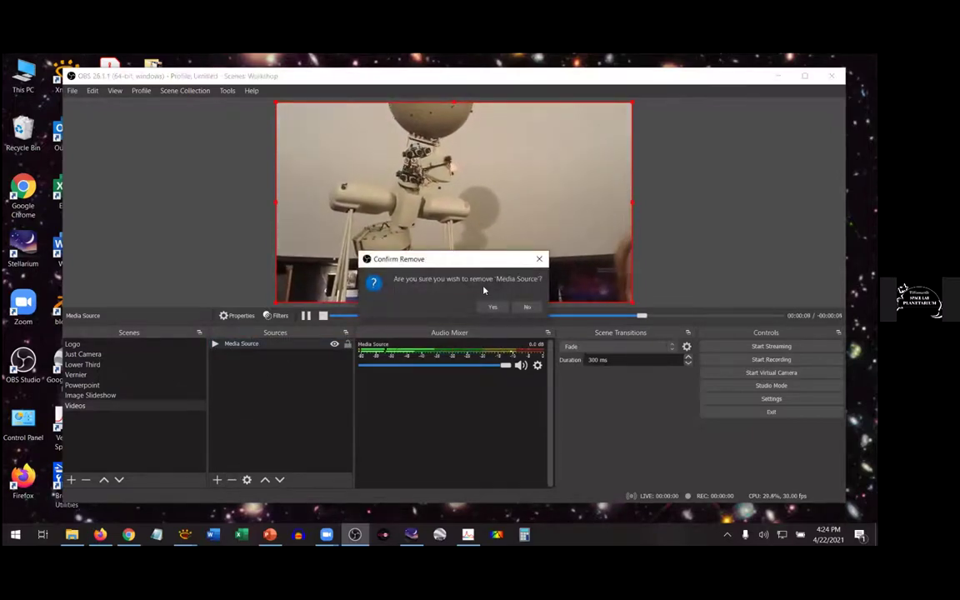
left_click(491, 306)
Try VerticalVideo.mp4 as the local file of a new Media Source in the Videos scene and remove that source.
left_click(217, 480)
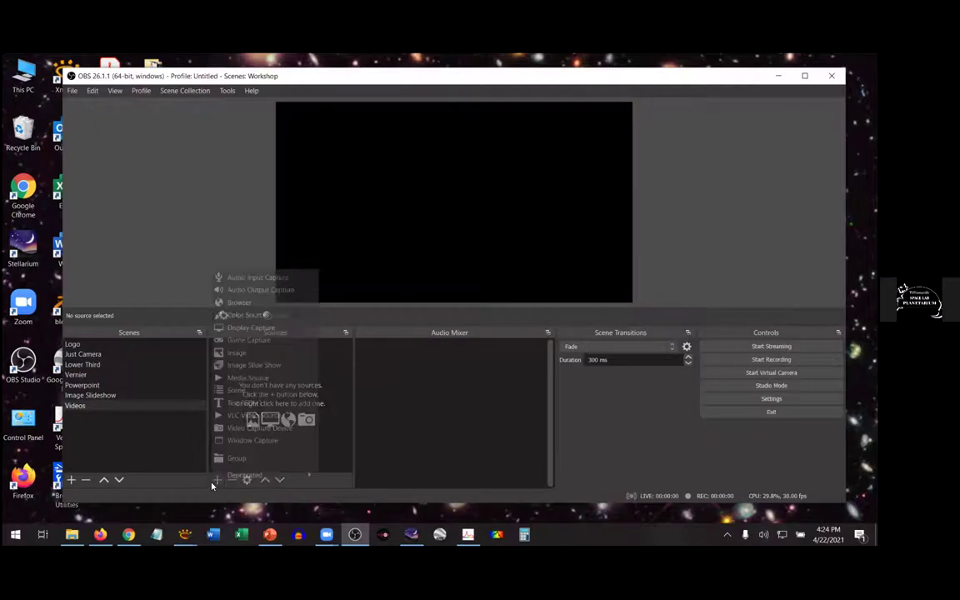
left_click(241, 378)
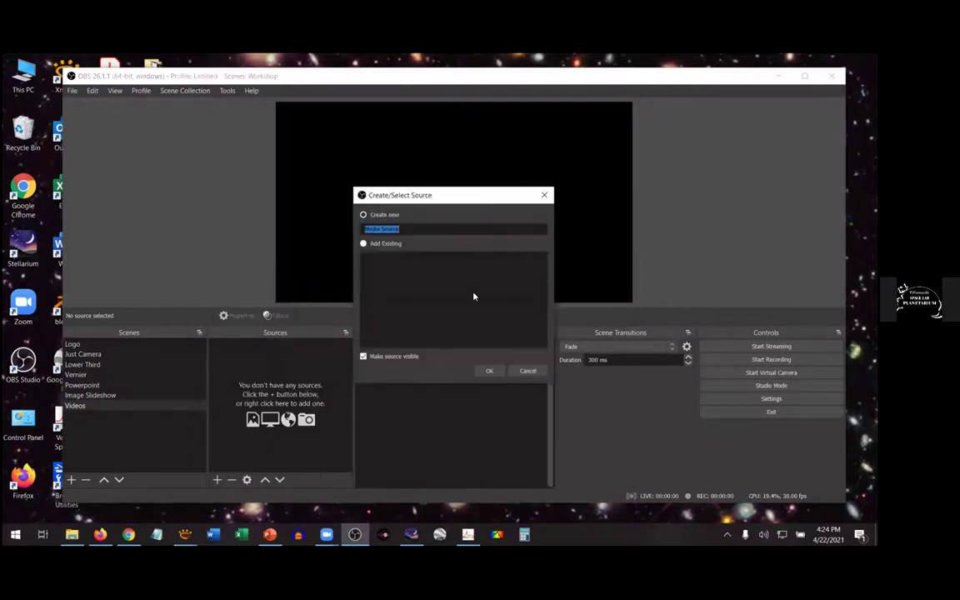
left_click(488, 373)
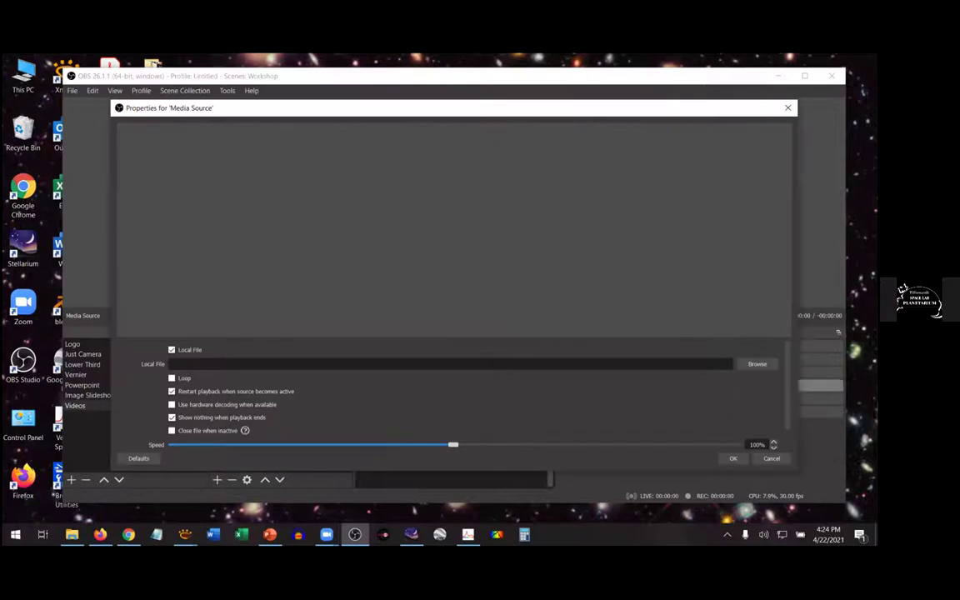
left_click(750, 366)
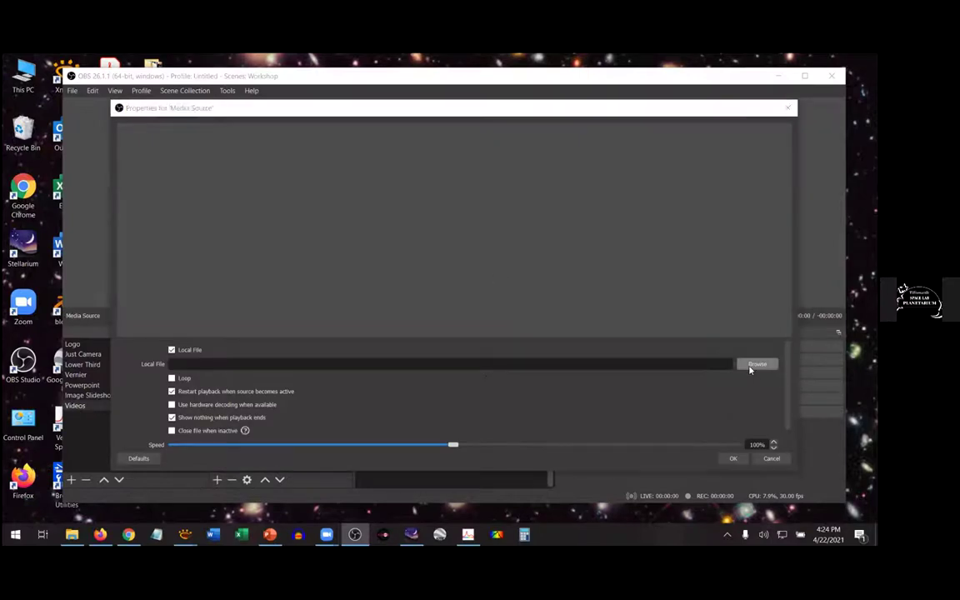
left_click(430, 218)
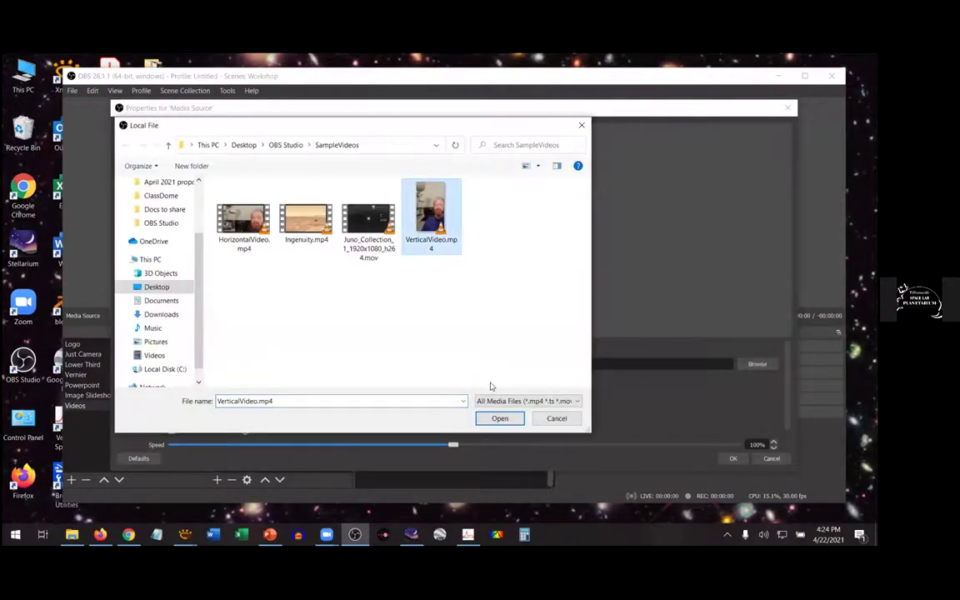
left_click(498, 419)
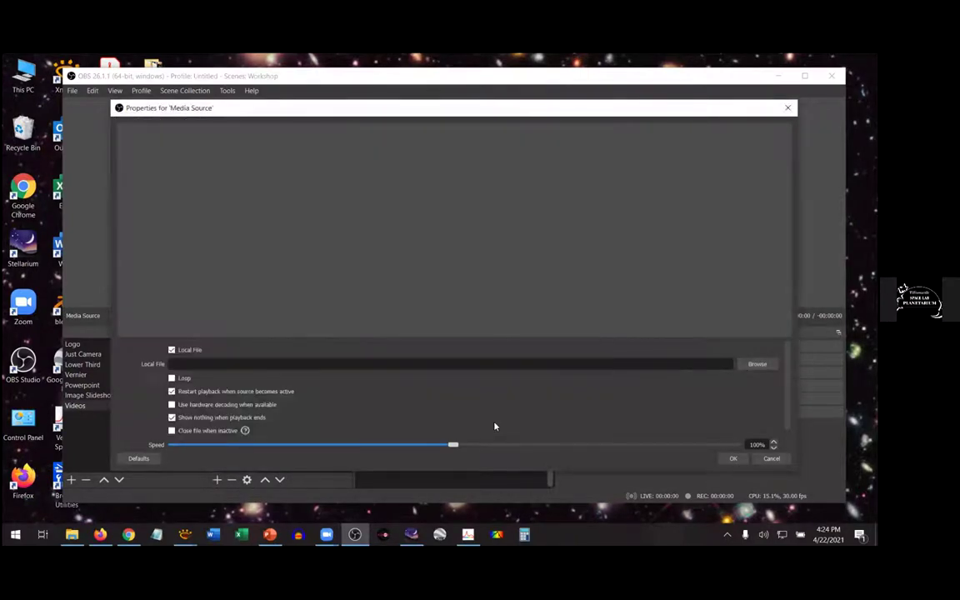
left_click(739, 461)
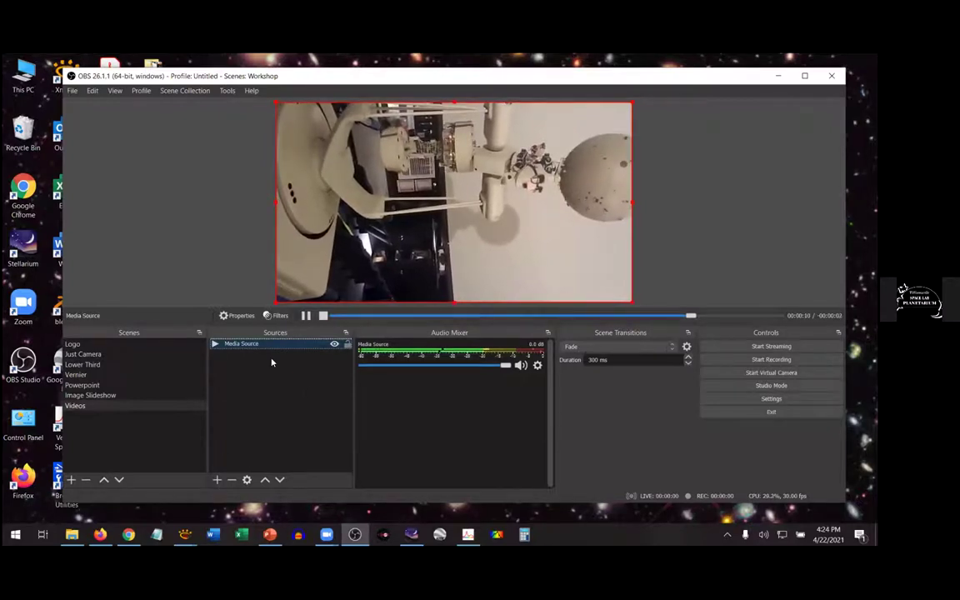
left_click(232, 480)
left_click(492, 307)
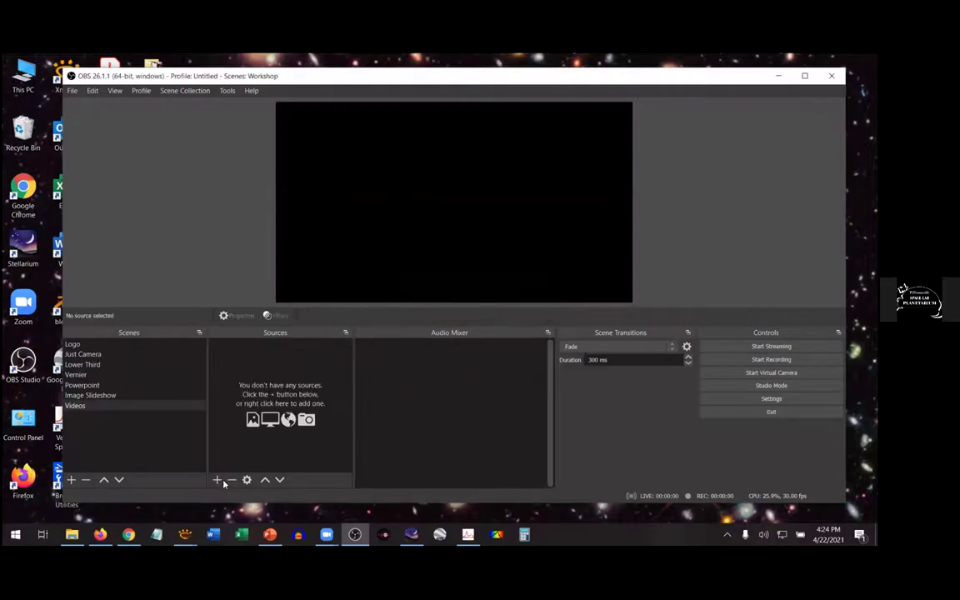
Add a VLC Video Source with its default name to the Videos scene and put VerticalVideo.mp4 in its playlist.
left_click(217, 480)
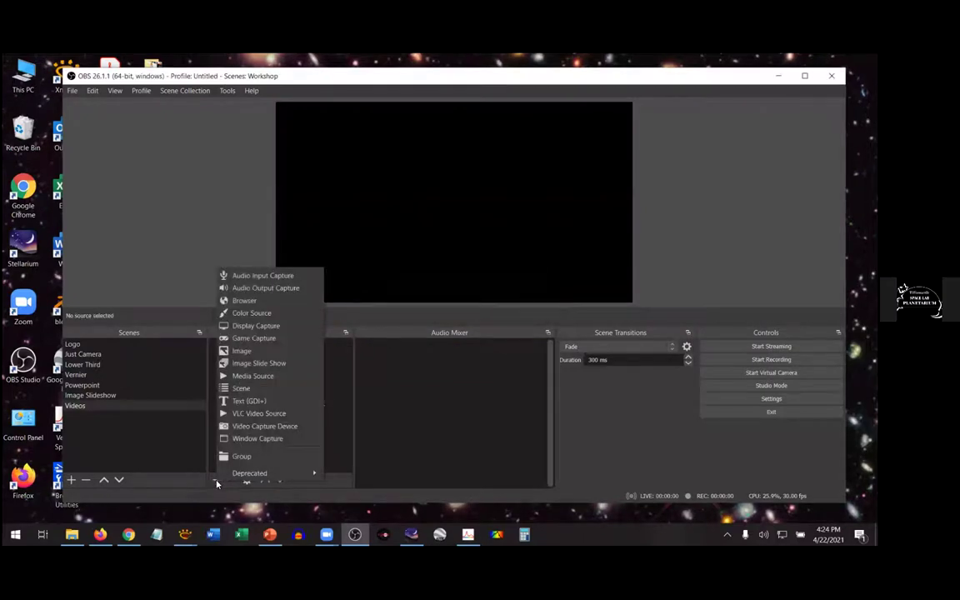
left_click(253, 414)
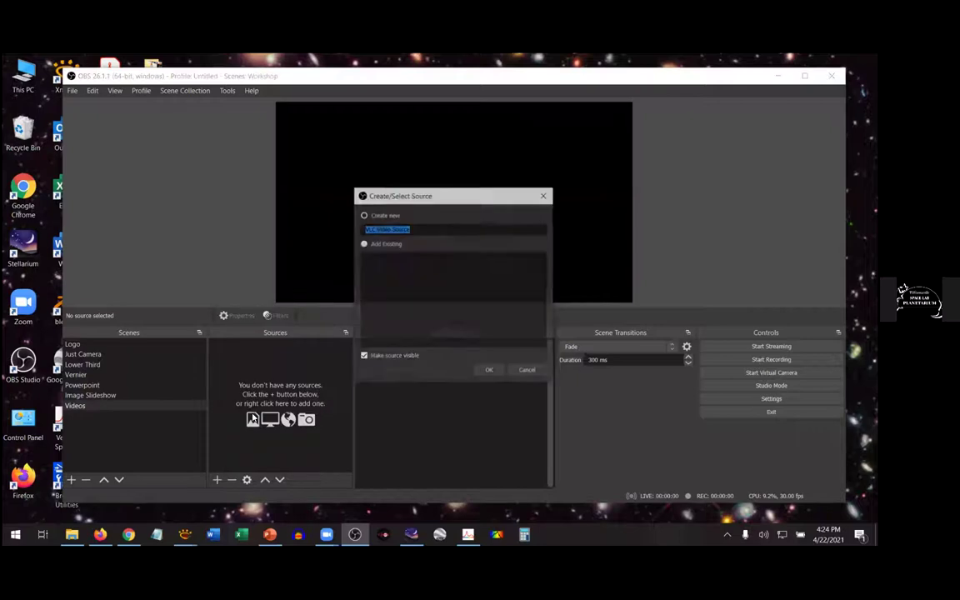
left_click(490, 372)
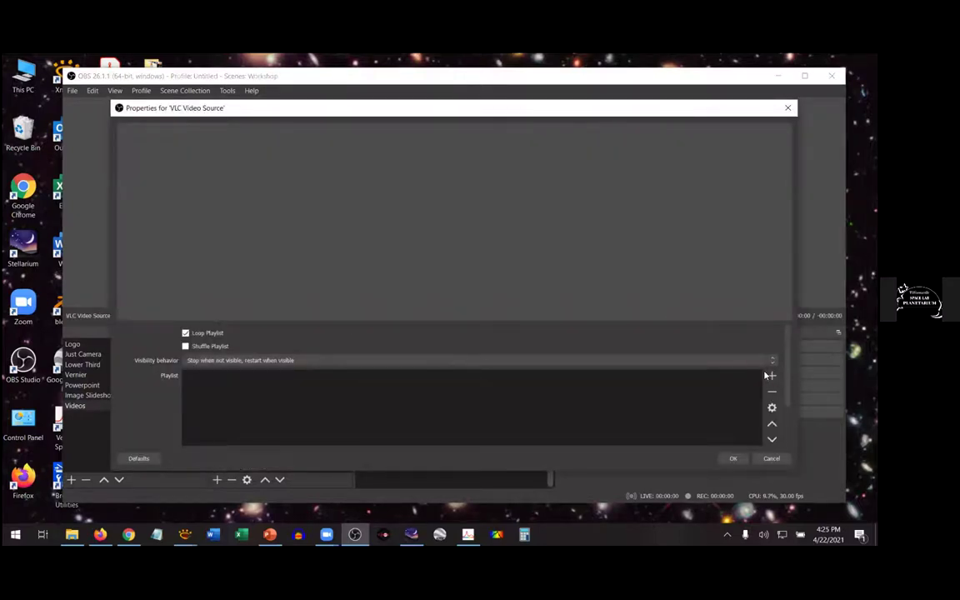
left_click(771, 377)
left_click(783, 383)
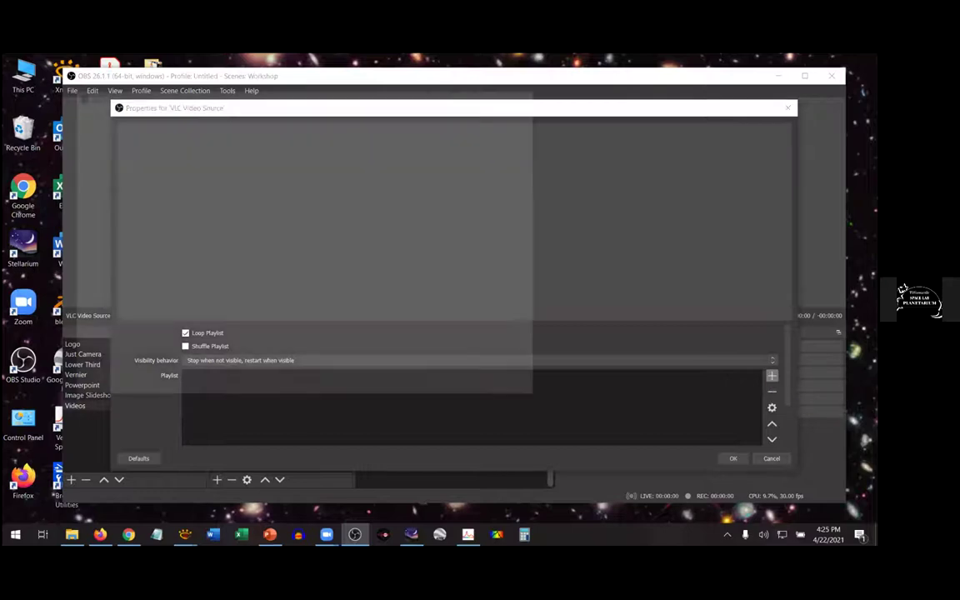
left_click(457, 212)
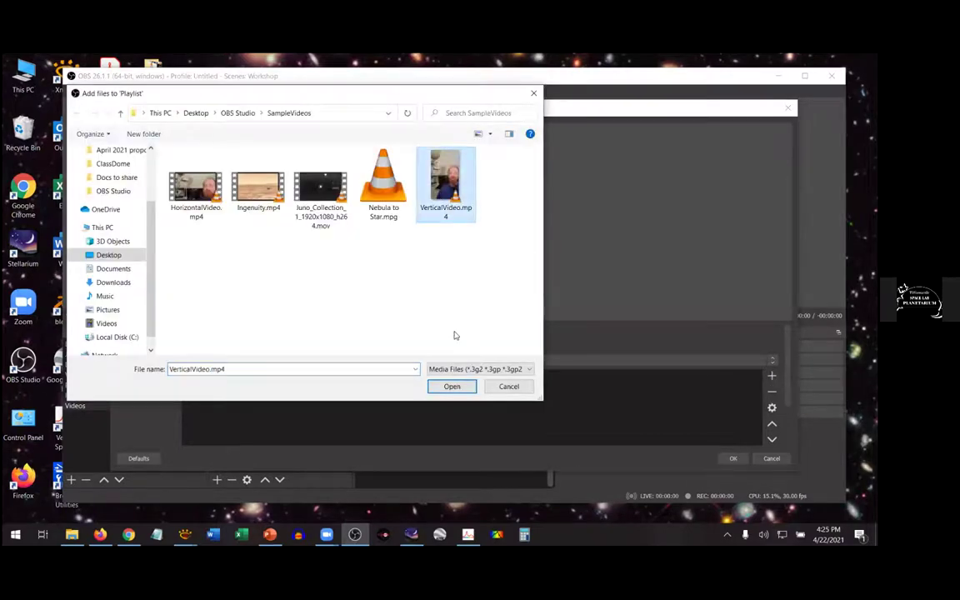
left_click(453, 387)
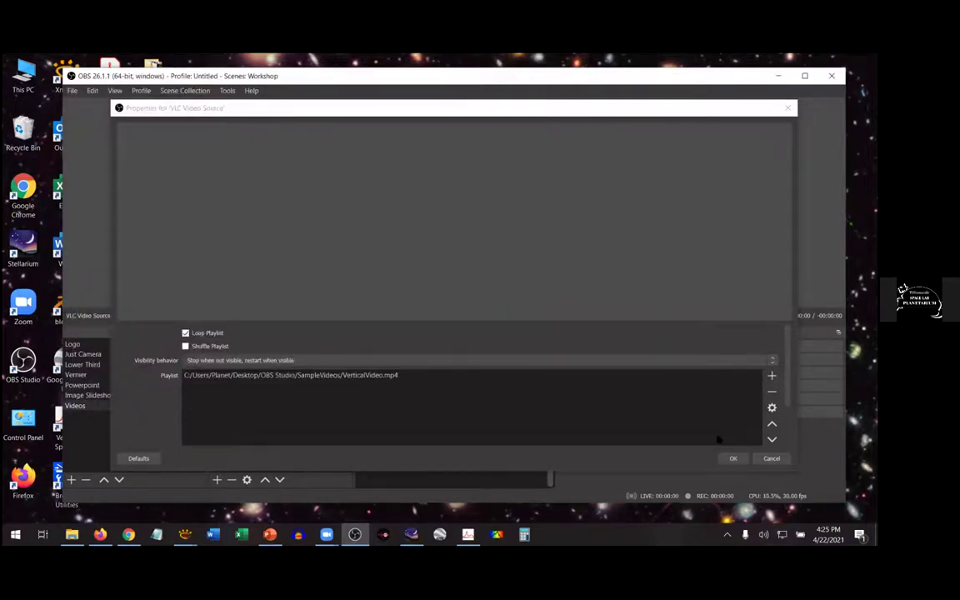
left_click(733, 459)
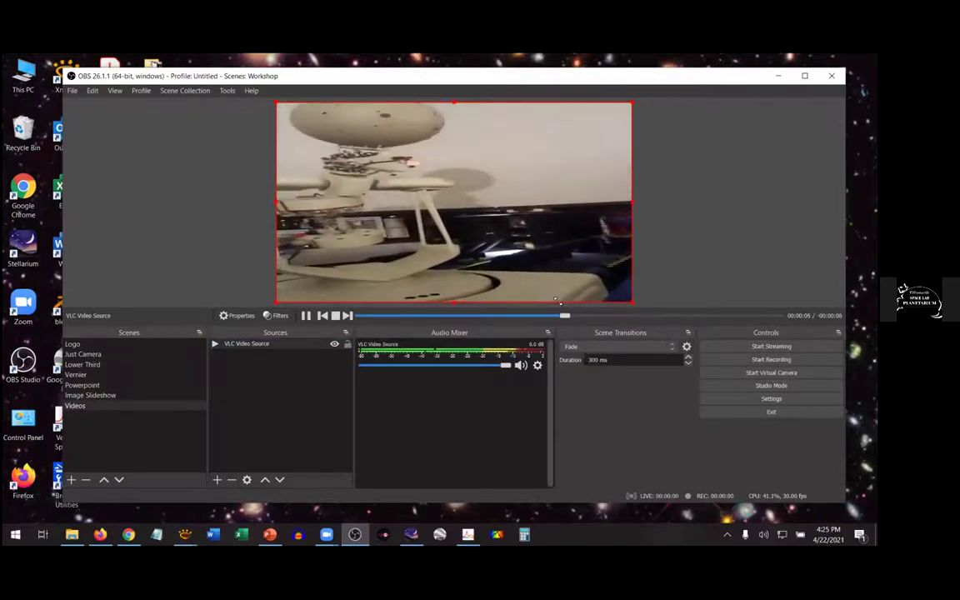
Reshape the VLC video to portrait proportions, move it near the middle of the canvas and enlarge it to the full canvas height.
left_click_drag(627, 305, 406, 286)
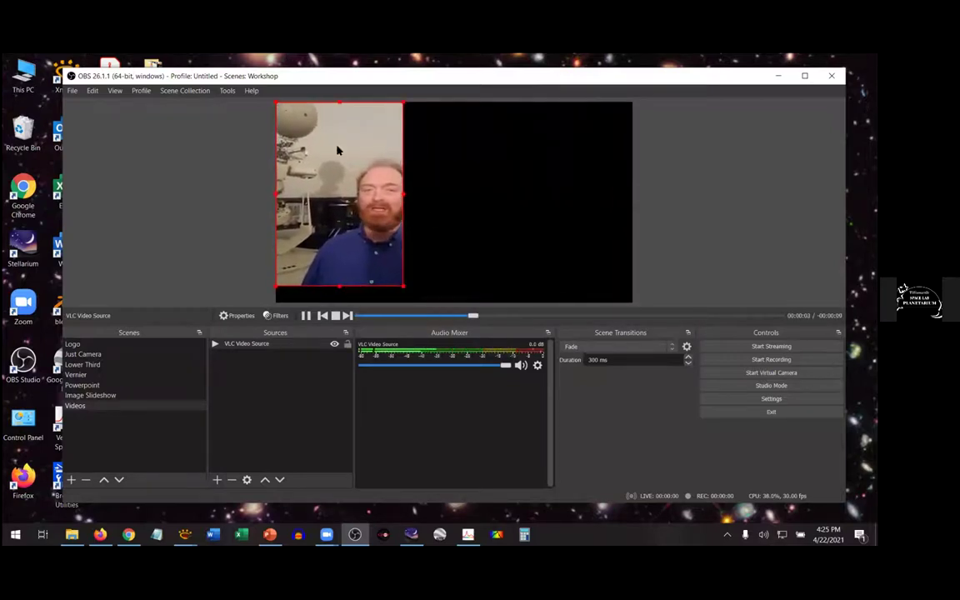
left_click_drag(403, 147, 525, 148)
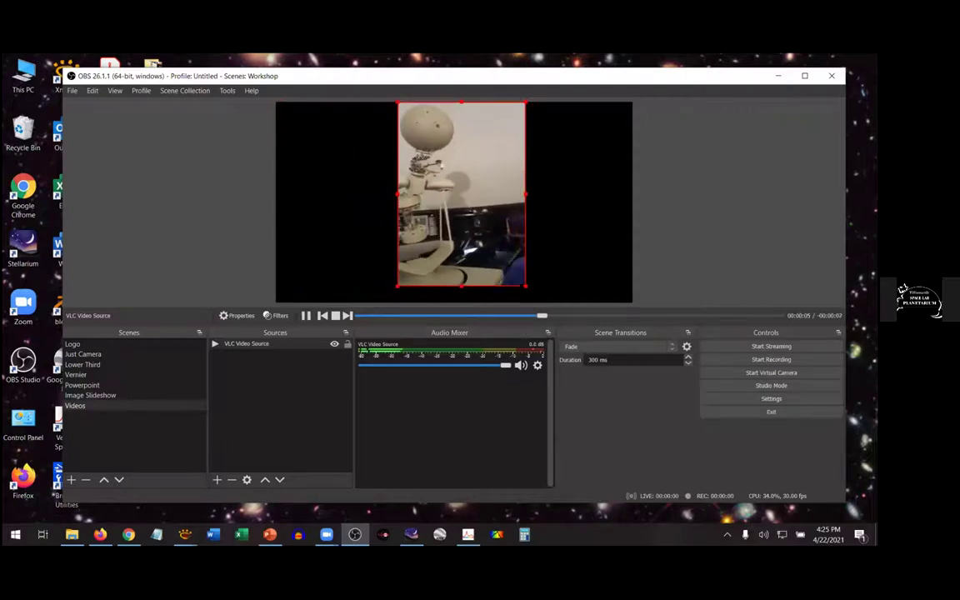
mouse_move(524, 288)
left_mouse_down()
mouse_move(743, 294)
mouse_move(524, 279)
mouse_move(539, 302)
left_mouse_up()
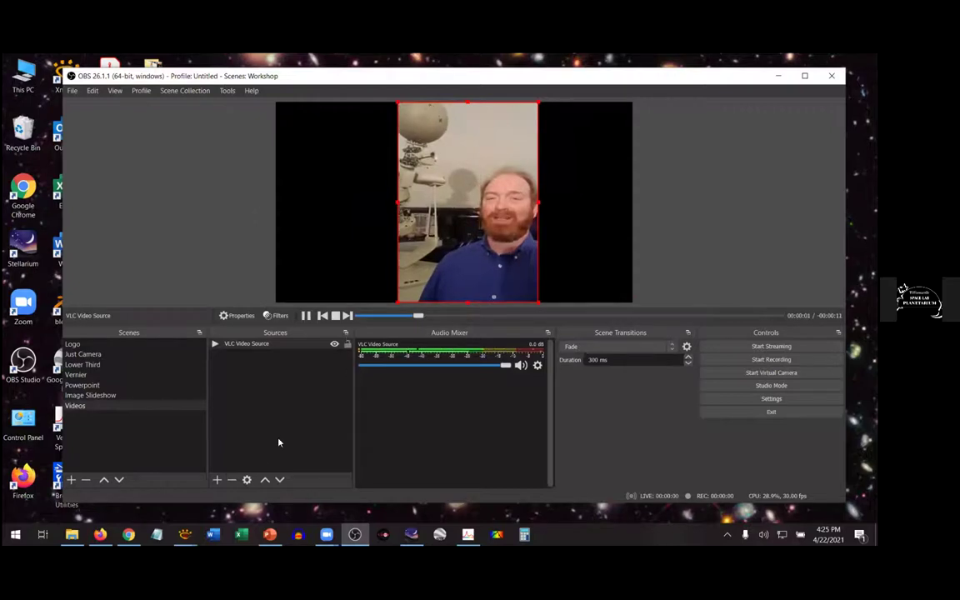
Add a Scaling/Aspect Ratio filter with 1:1 resolution to the VLC Video Source and reposition the video on the canvas.
left_click(275, 318)
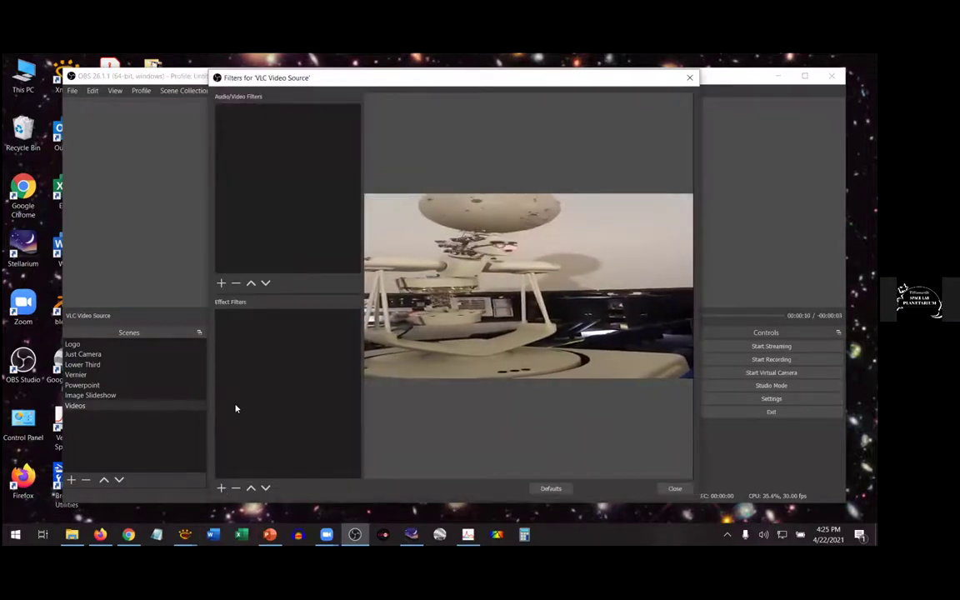
left_click(222, 488)
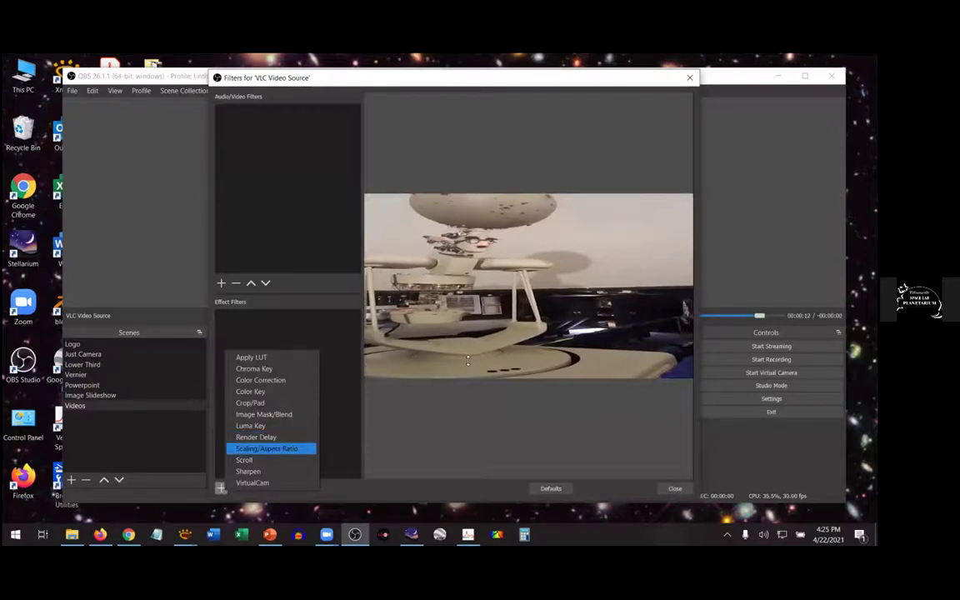
left_click(267, 448)
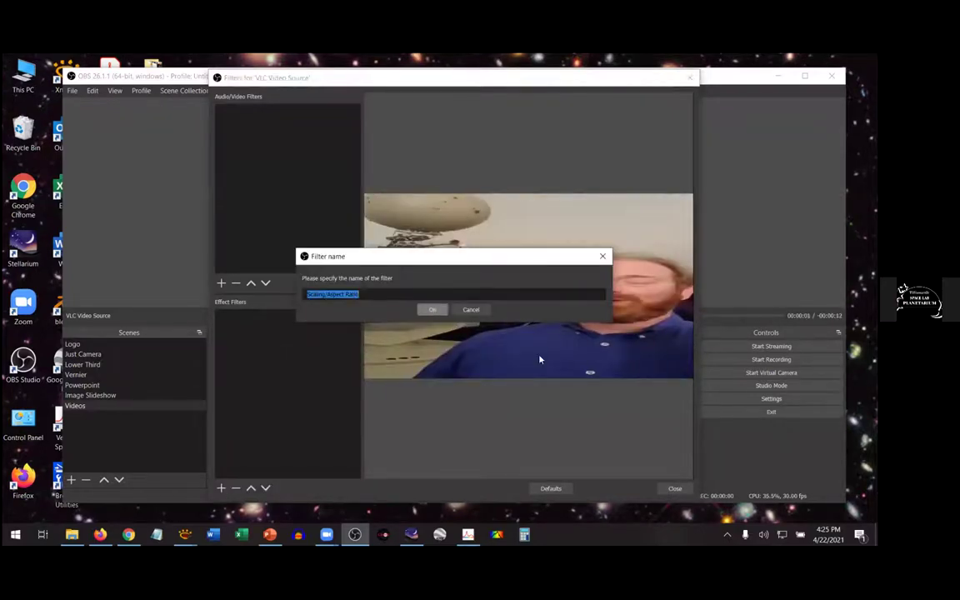
key("Return")
left_click(681, 347)
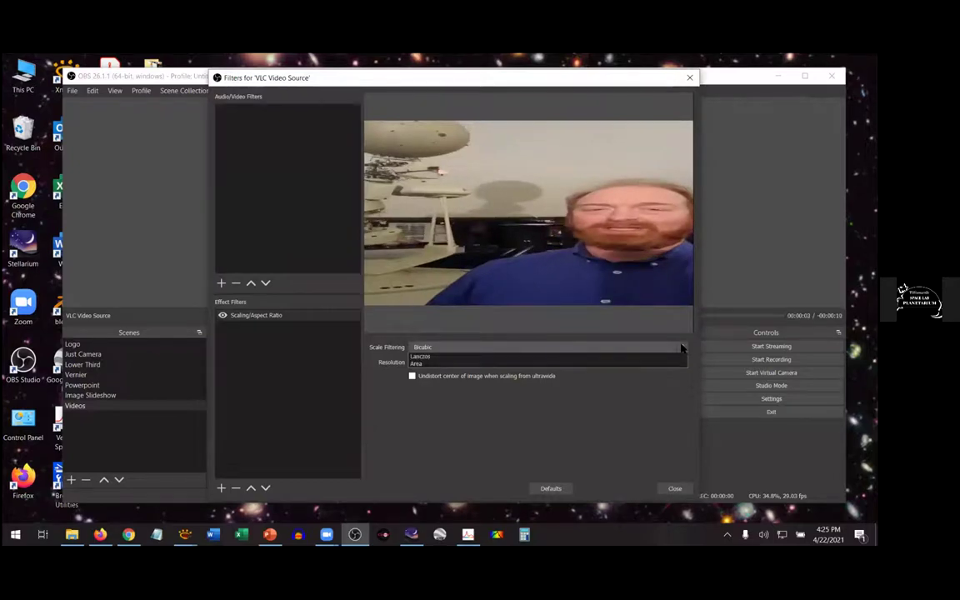
left_click(682, 348)
left_click(681, 363)
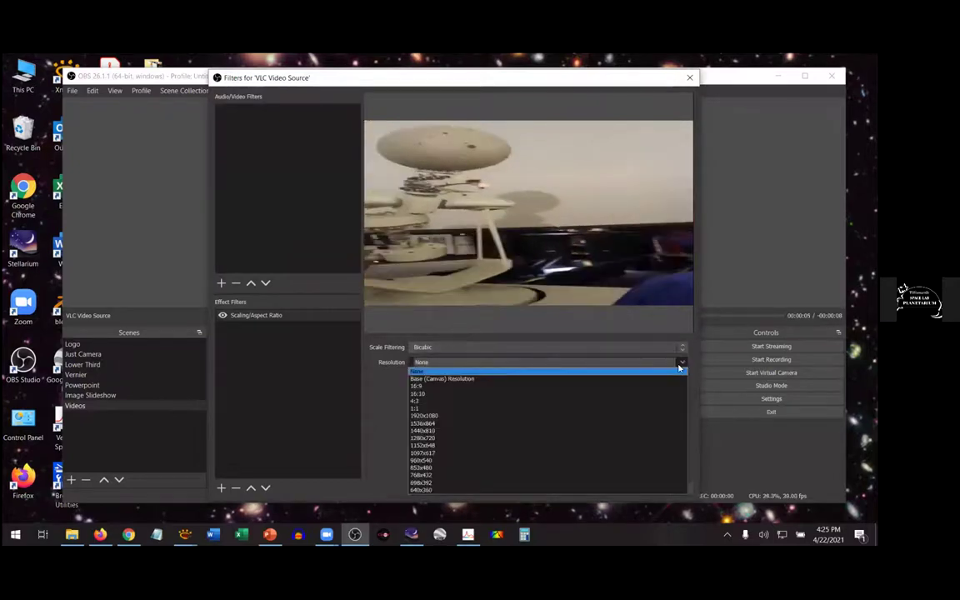
left_click(421, 412)
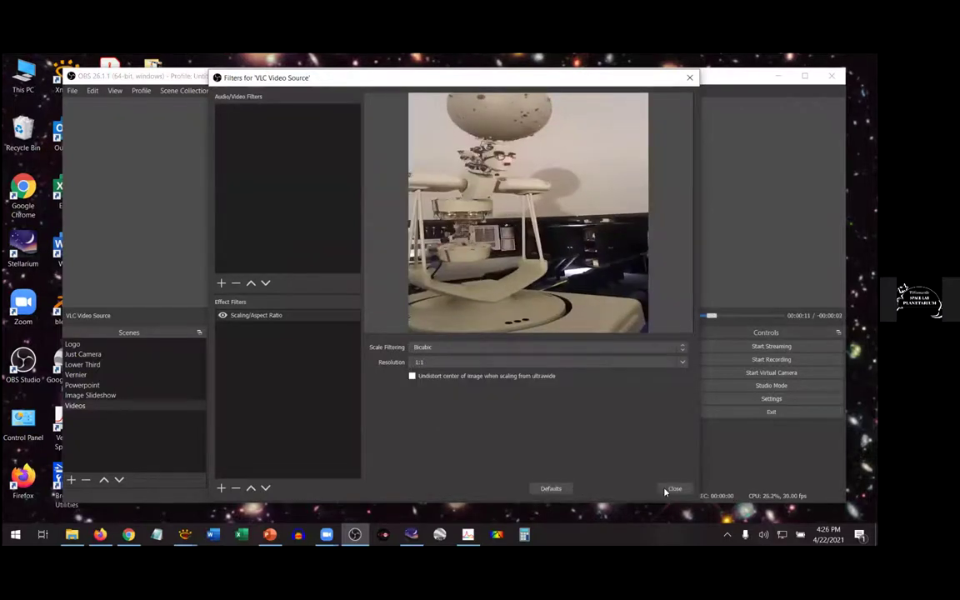
left_click(674, 489)
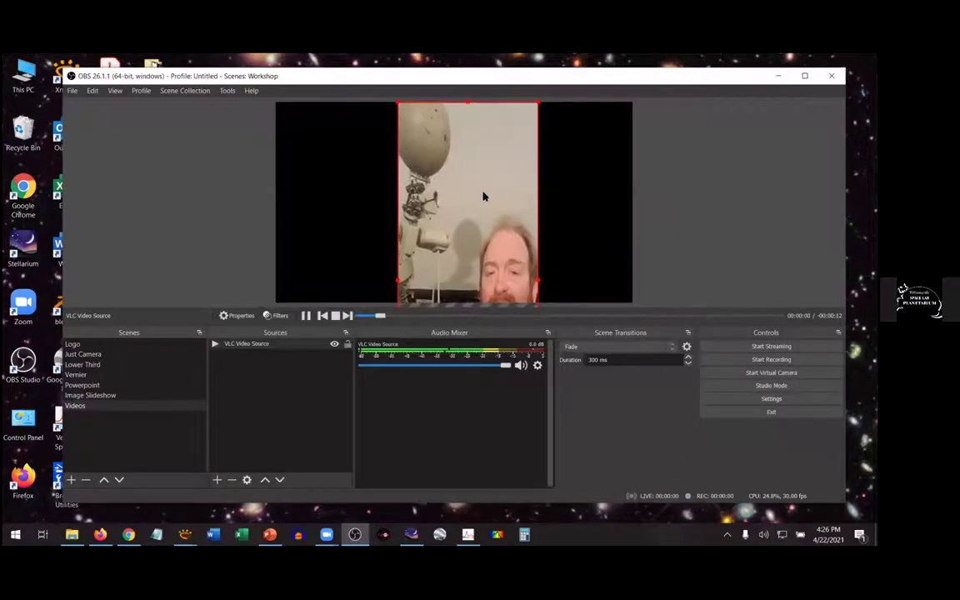
left_click_drag(478, 145, 488, 209)
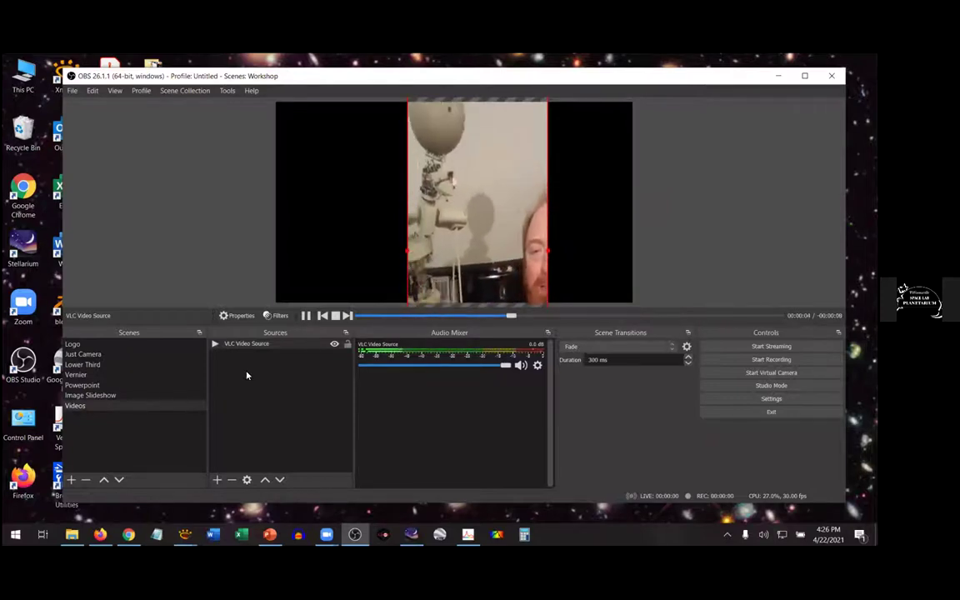
Remove the VLC Video Source from the Videos scene and switch to the Just Camera scene.
left_click(258, 342)
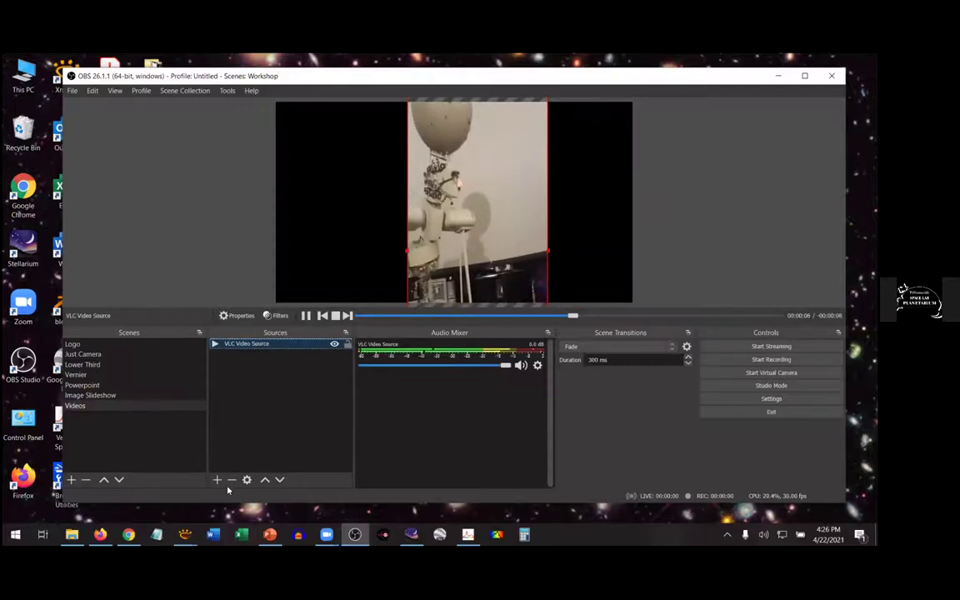
left_click(231, 479)
left_click(495, 308)
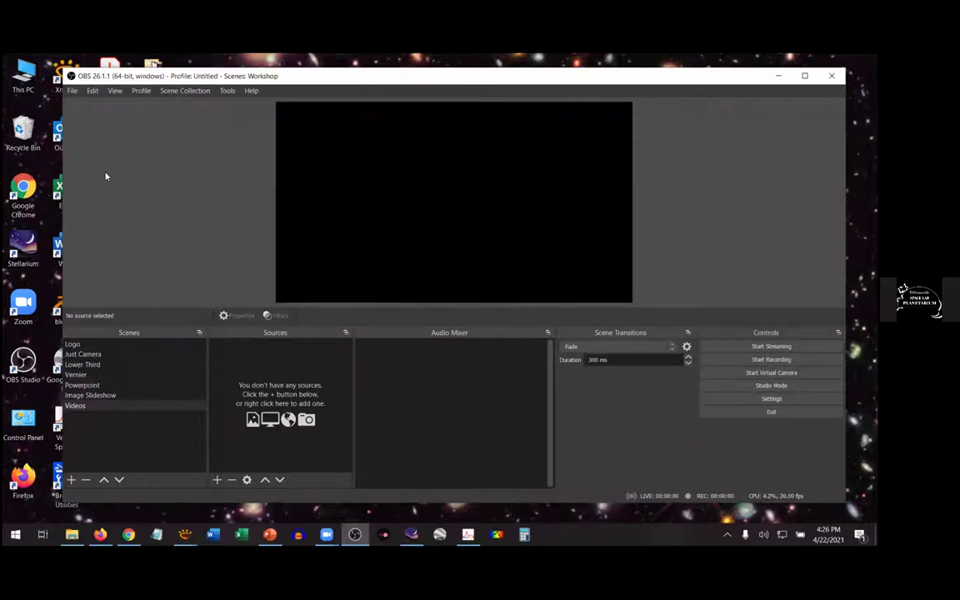
left_click(82, 354)
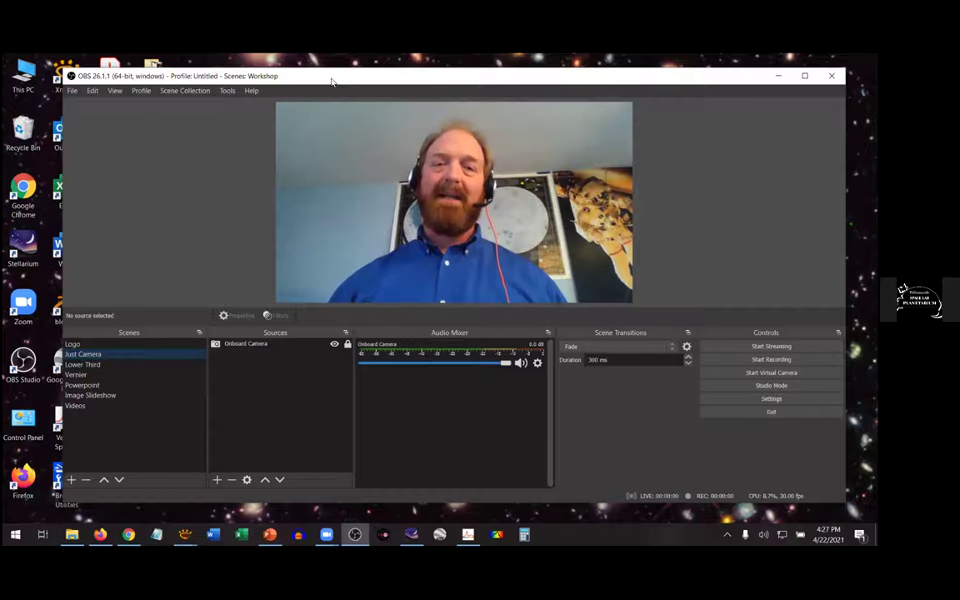
left_click_drag(328, 80, 320, 72)
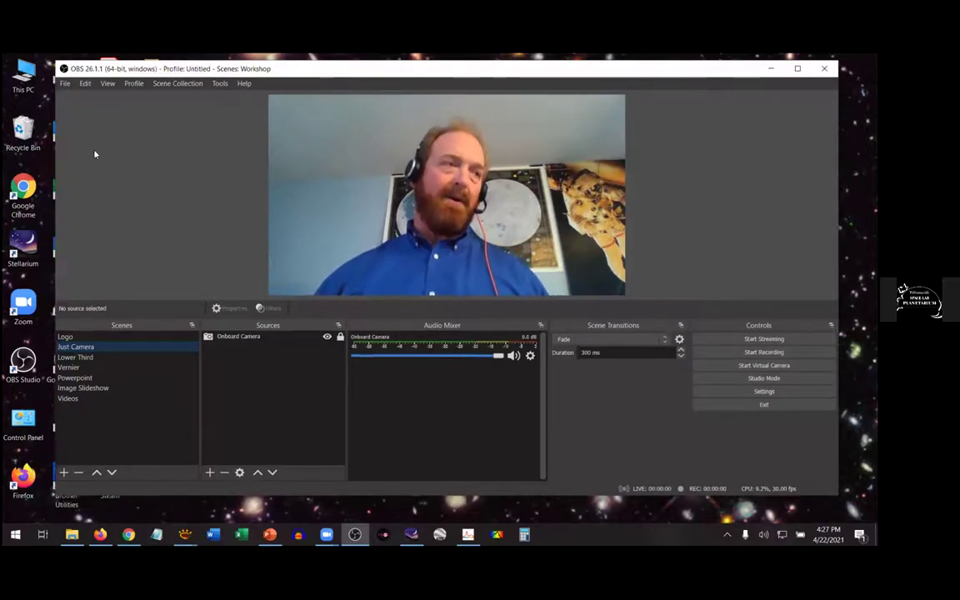
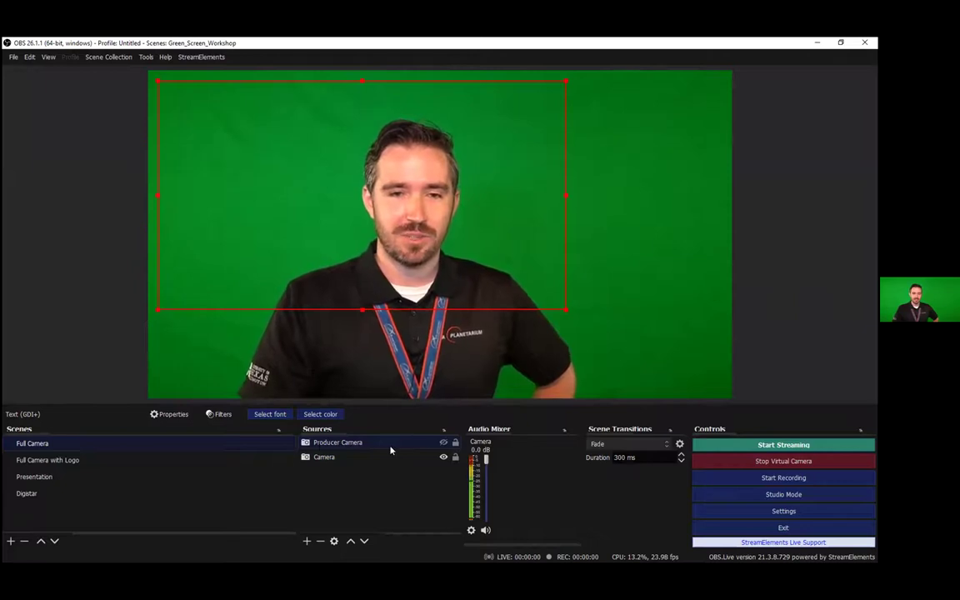
Show and hide the Producer Camera source twice in the Full Camera scene to compare the two camera views.
left_click(443, 442)
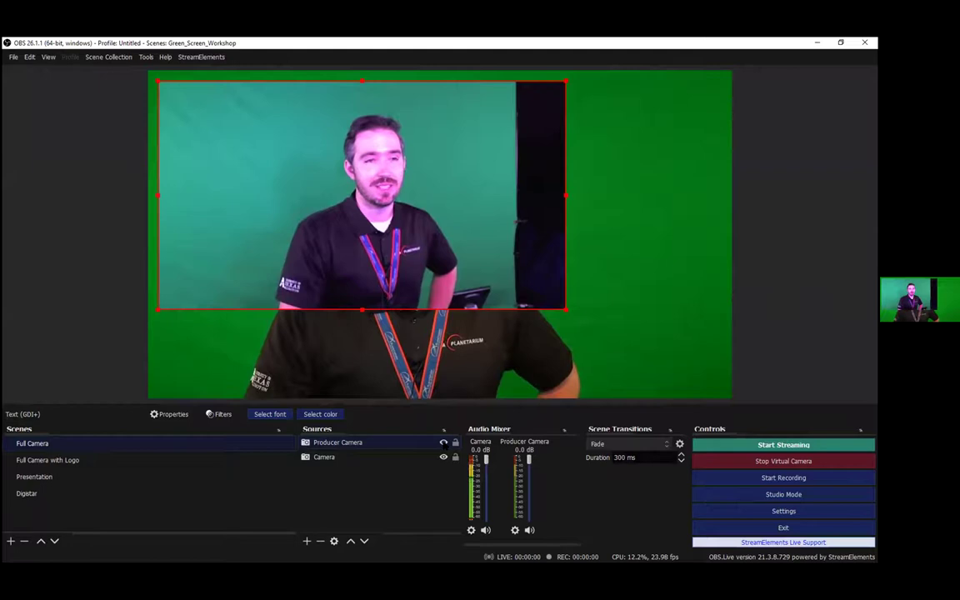
left_click(444, 443)
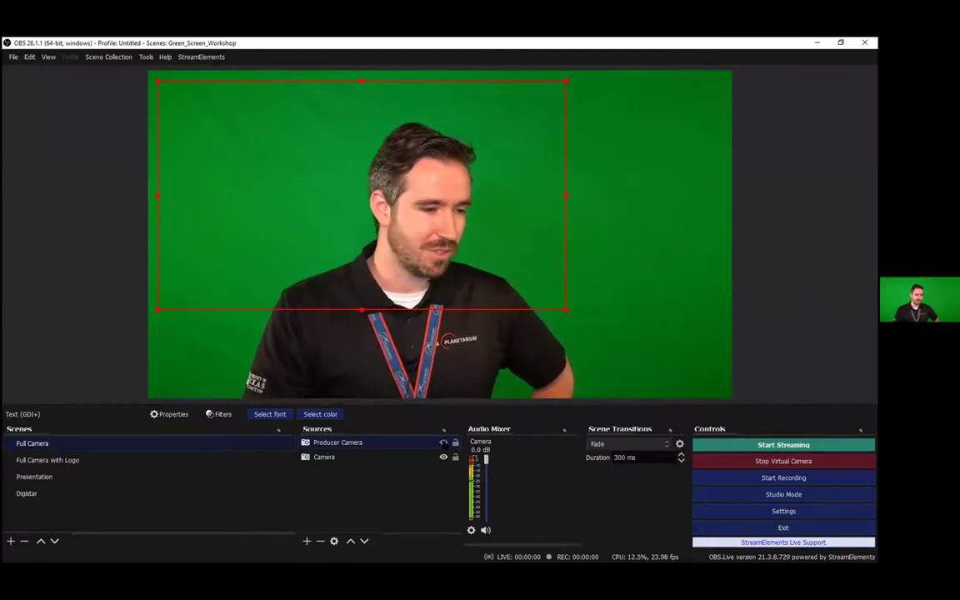
left_click(444, 443)
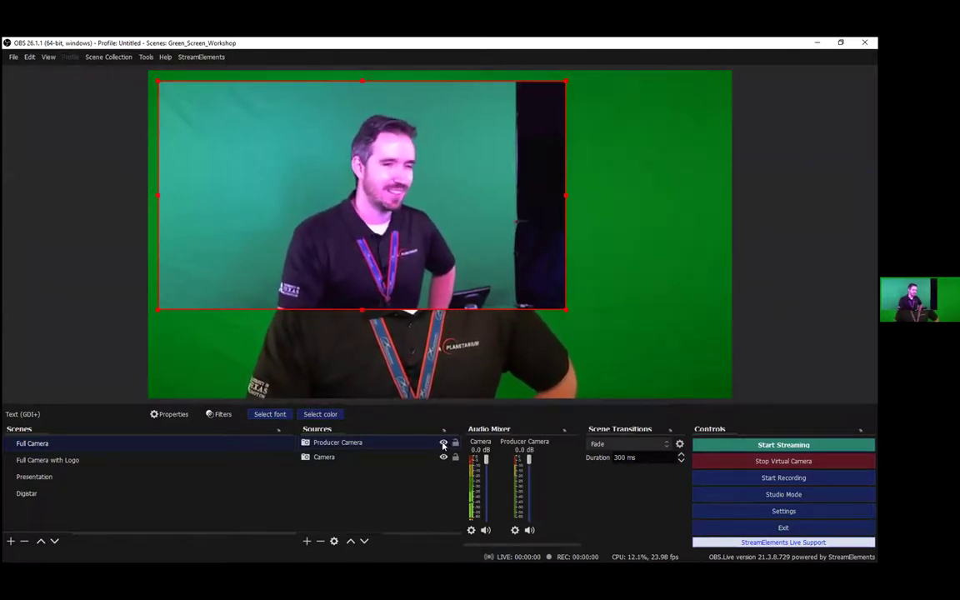
left_click(442, 443)
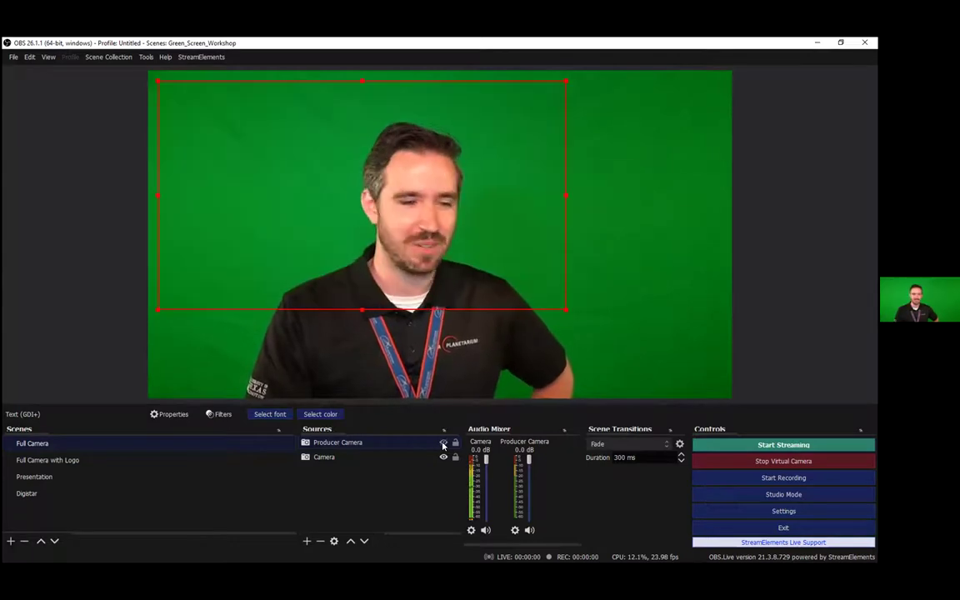
left_click(409, 488)
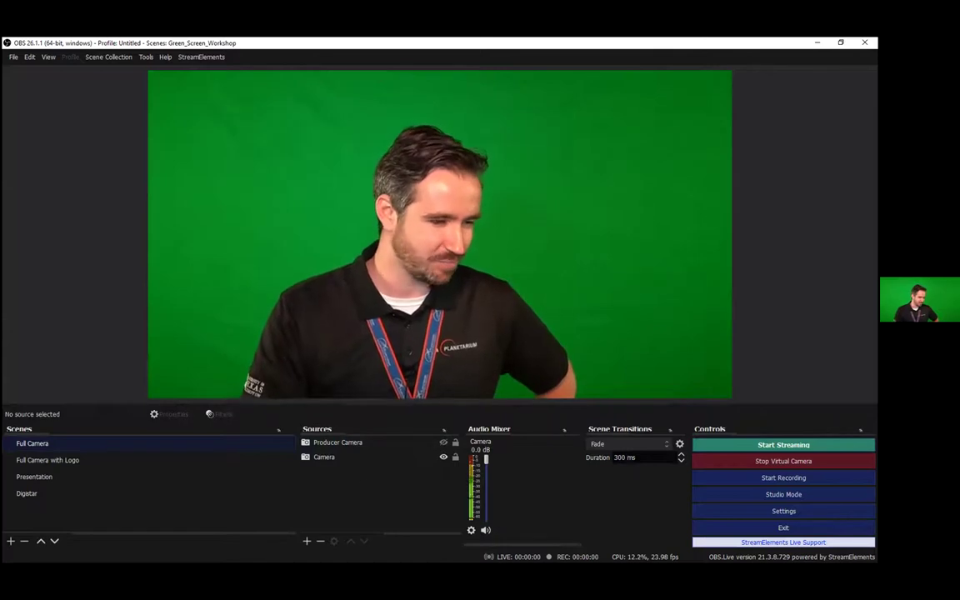
left_click(356, 492)
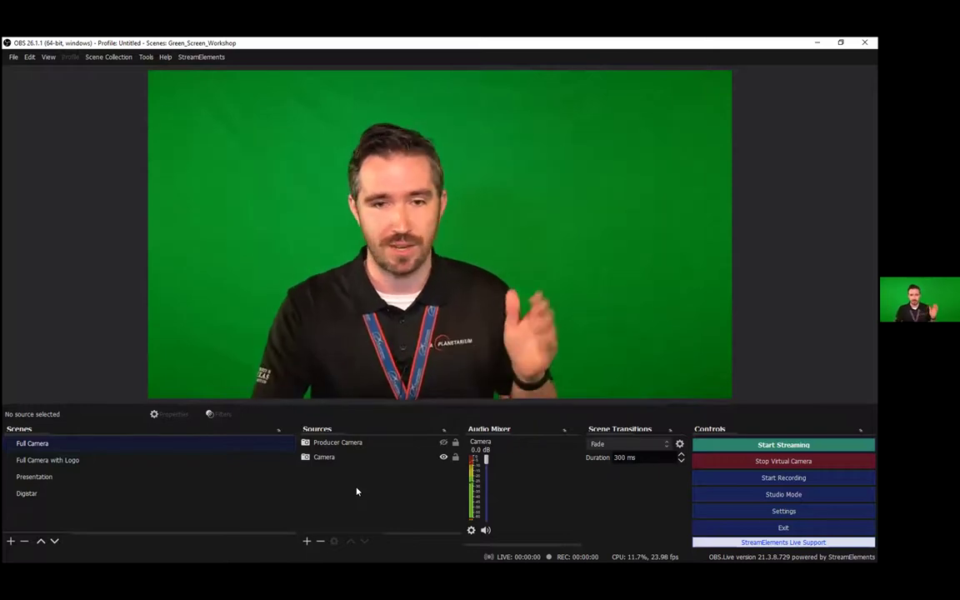
Open the filters of the Camera source in the Full Camera scene and review the available audio/video filter types.
left_click(371, 445)
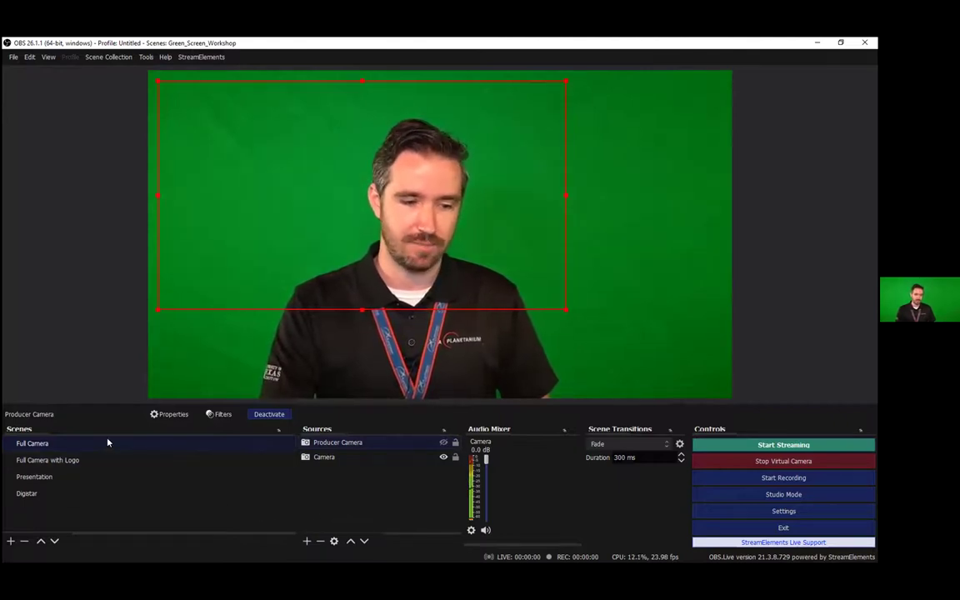
left_click(360, 458)
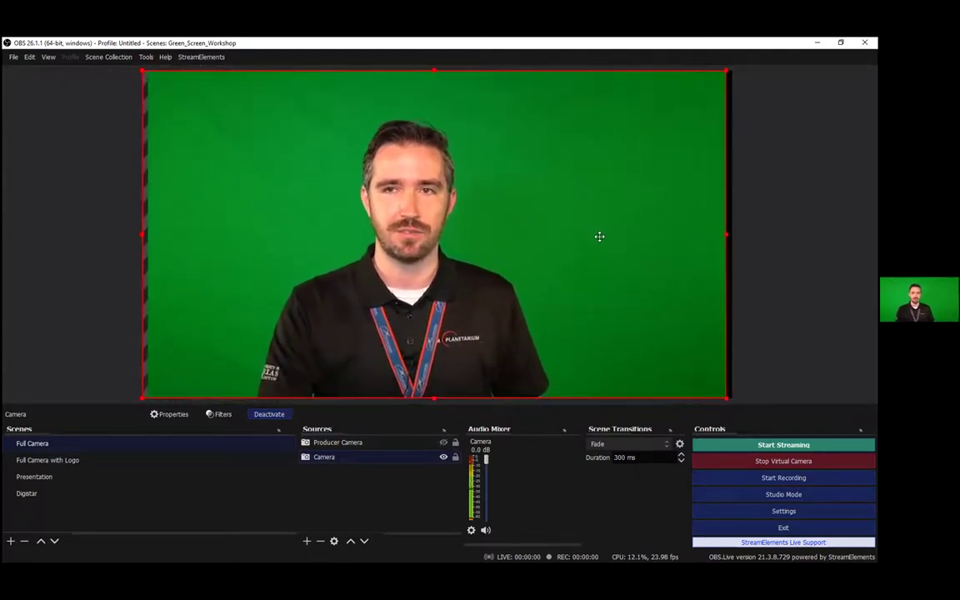
right_click(351, 456)
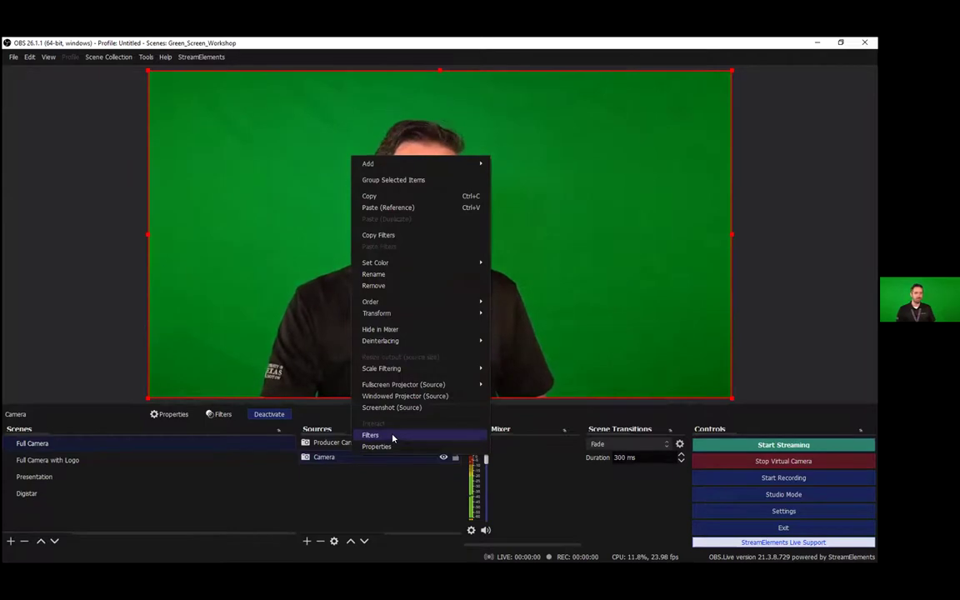
left_click(376, 435)
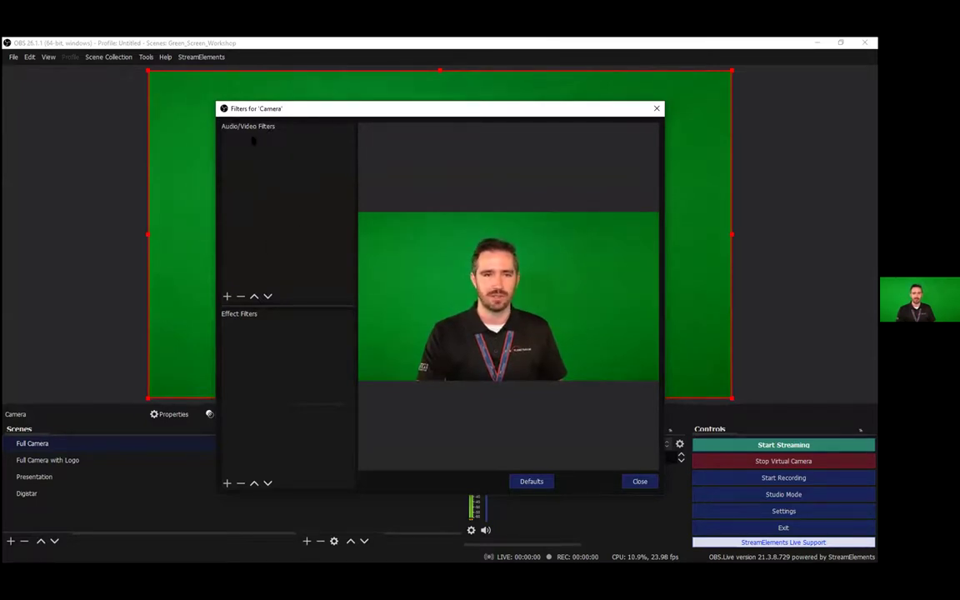
left_click(227, 297)
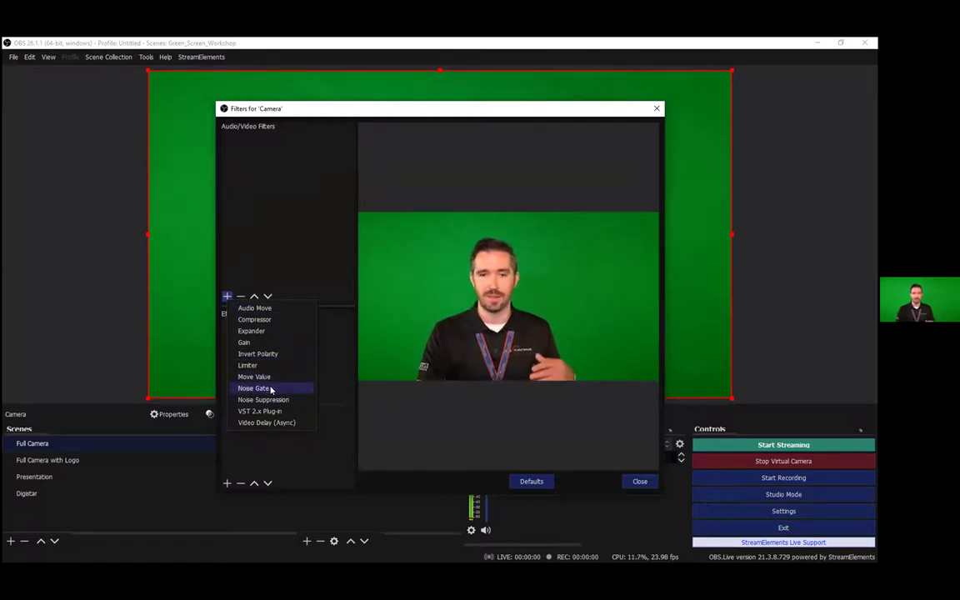
left_click(310, 229)
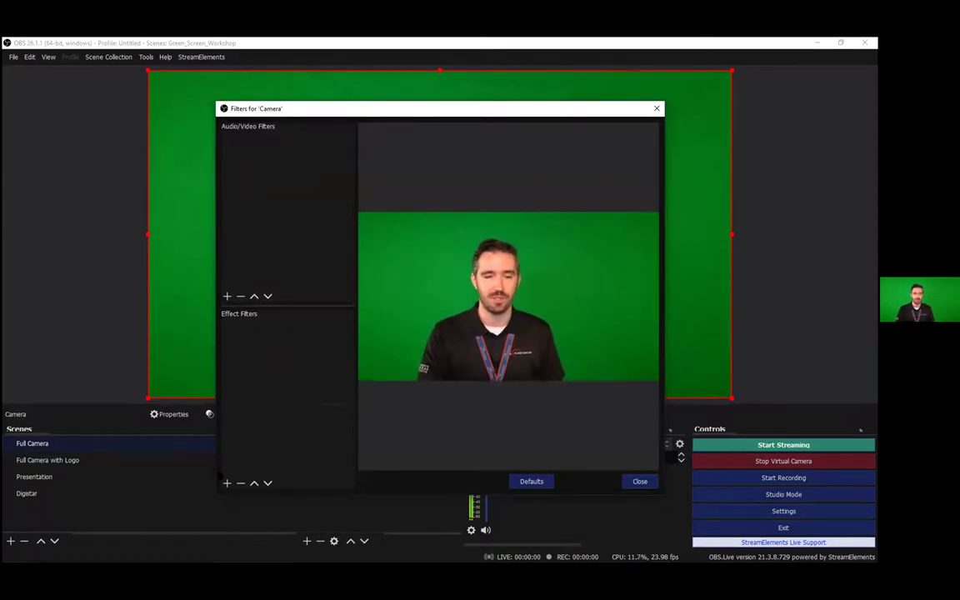
Add a Chroma Key effect filter with its default name and green key color to the Camera source.
left_click(227, 483)
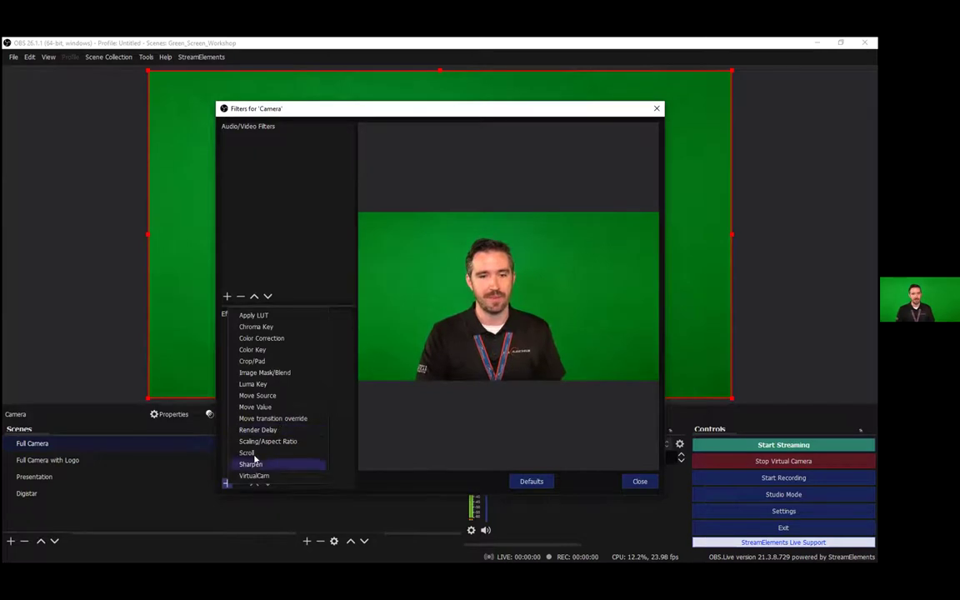
left_click(222, 388)
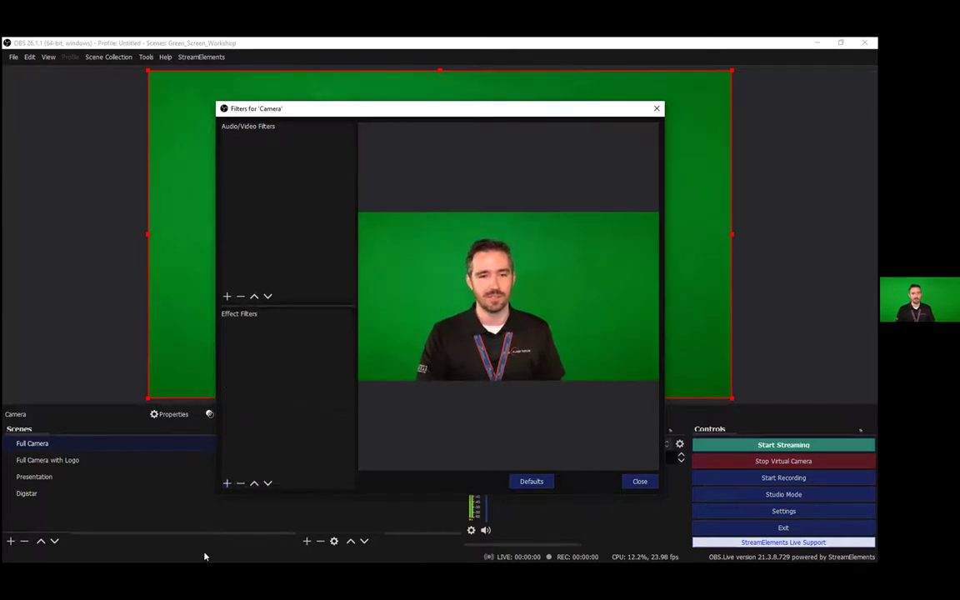
left_click(226, 483)
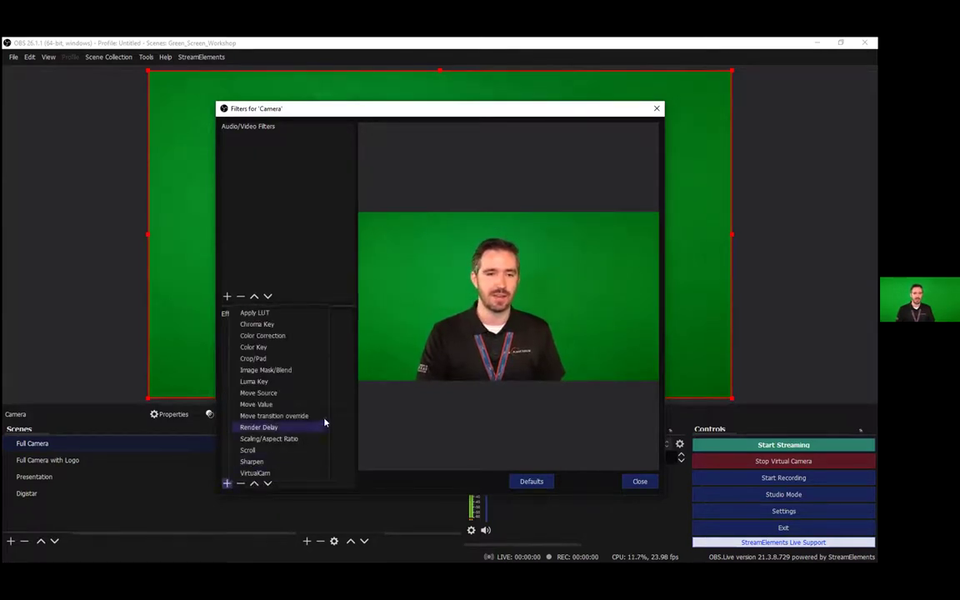
left_click(281, 329)
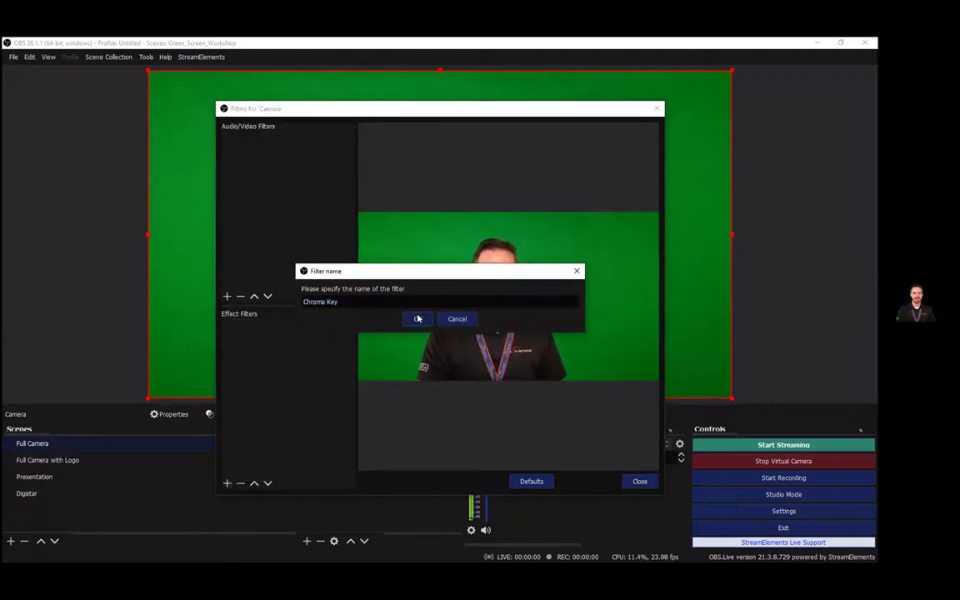
left_click(417, 319)
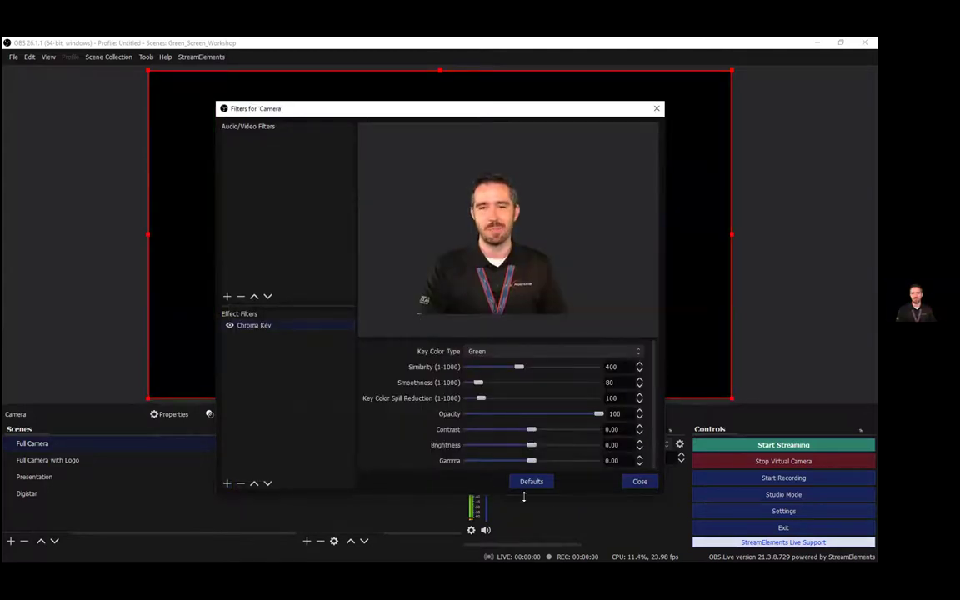
left_click(640, 481)
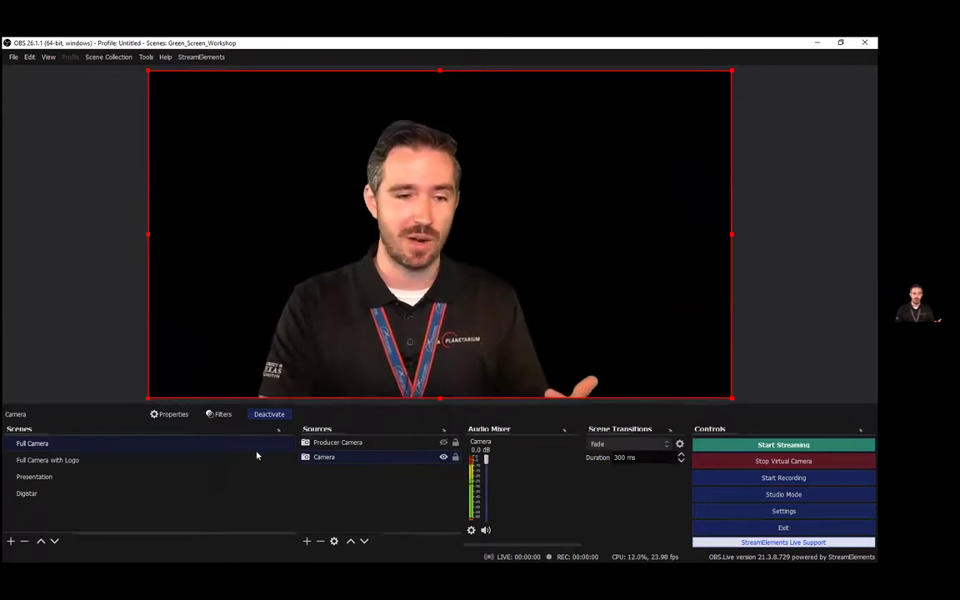
Add the existing Camera video capture source to the Presentation scene.
left_click(158, 465)
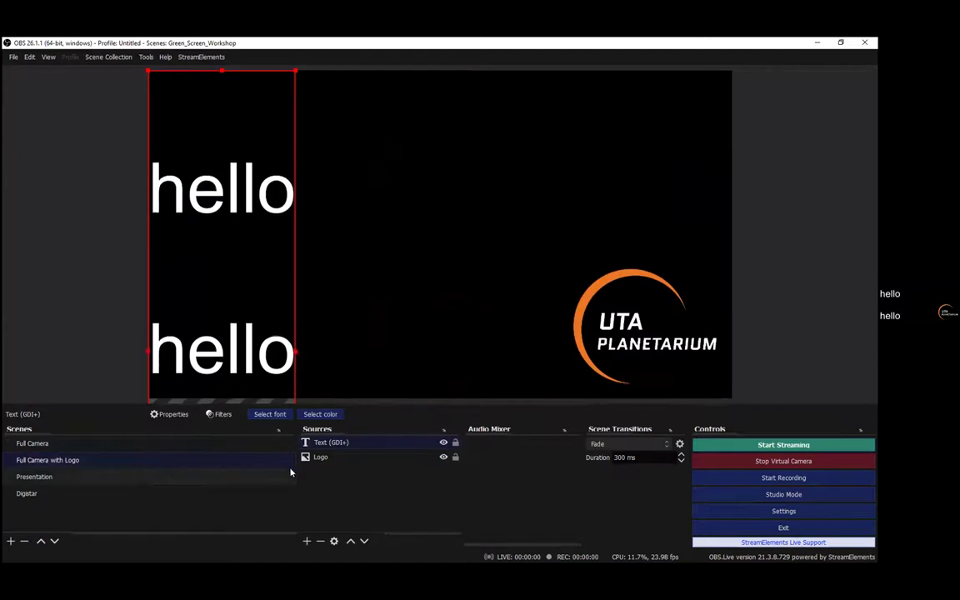
left_click(179, 481)
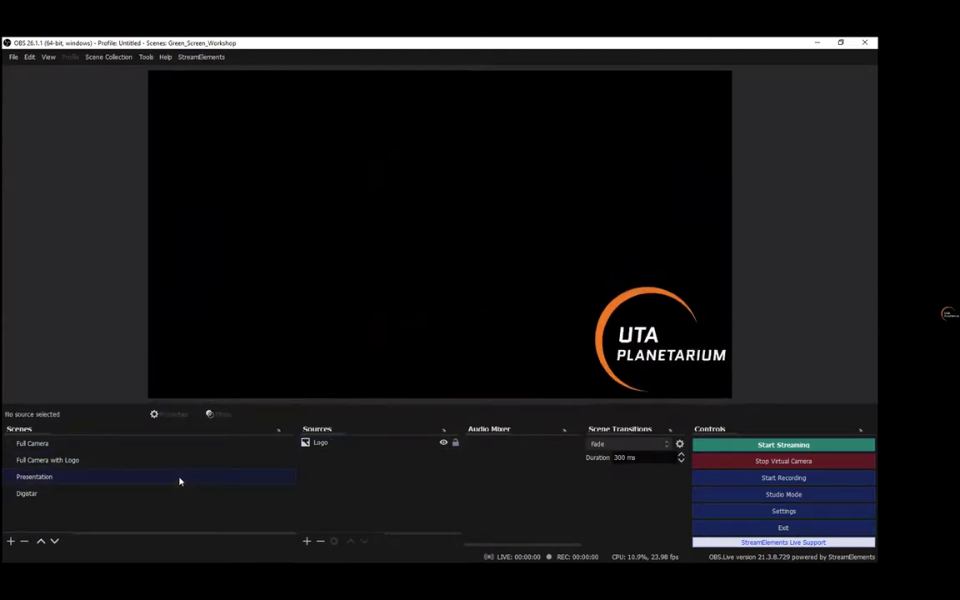
left_click(333, 444)
left_click(324, 467)
left_click(307, 541)
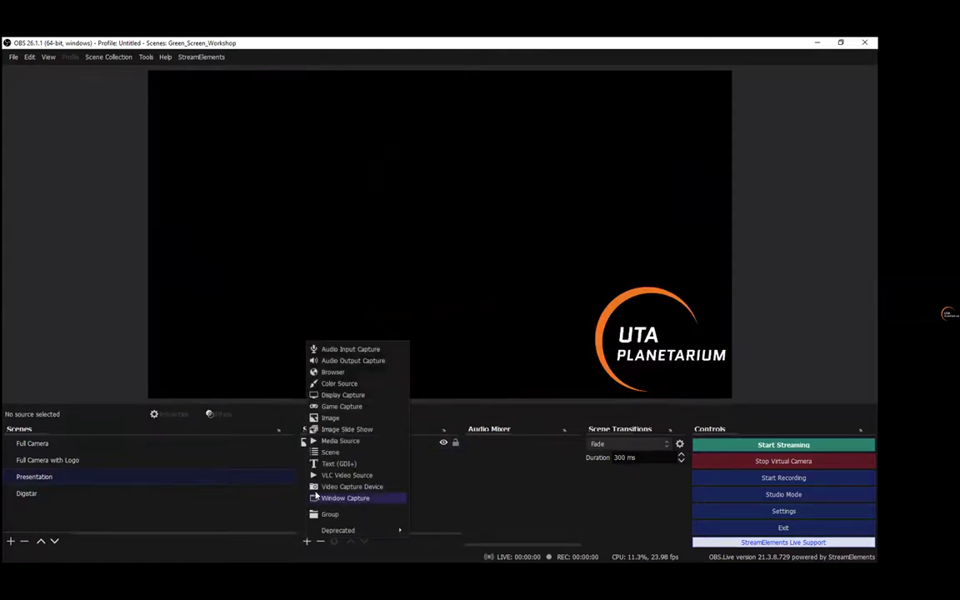
left_click(360, 486)
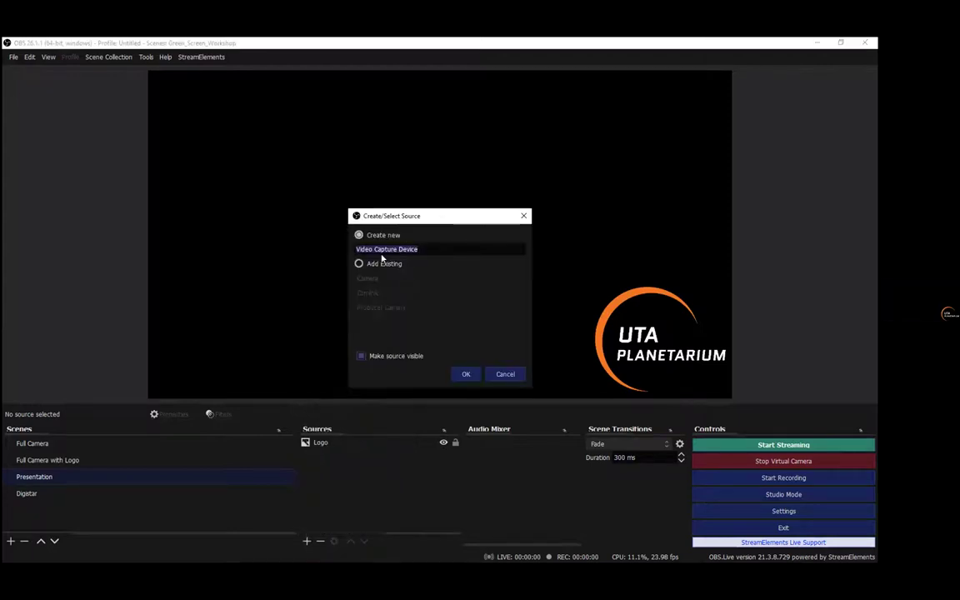
left_click(387, 265)
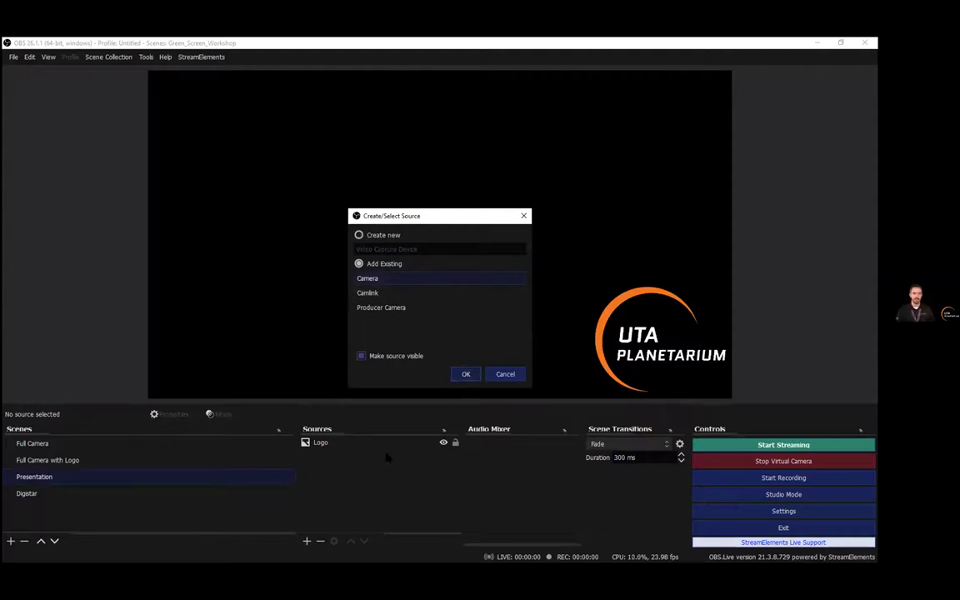
left_click(465, 374)
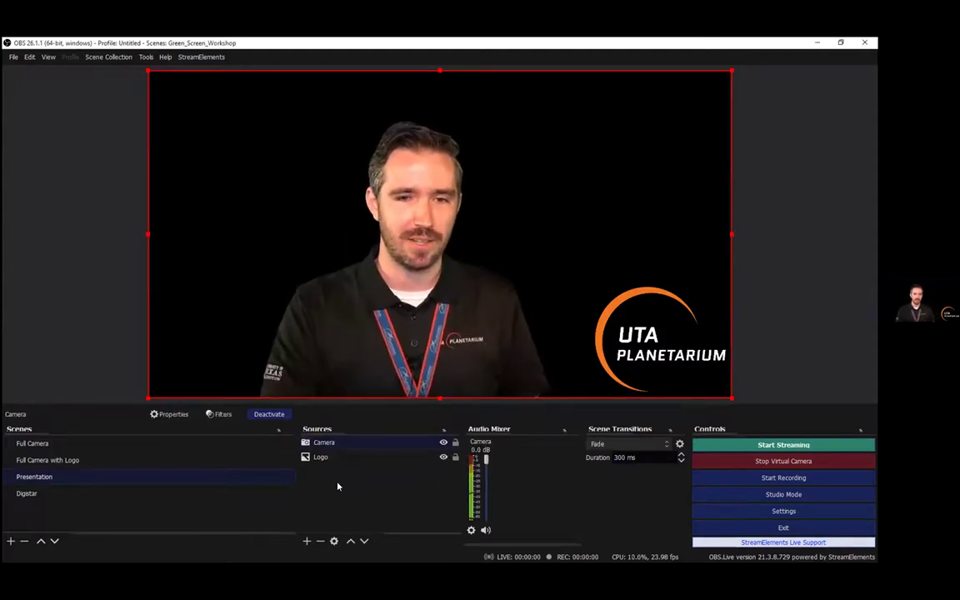
Add a looping Media Source playing EarthSpinningloop.mp4 to the Presentation scene and place it directly below the Camera source.
left_click(301, 510)
left_click(306, 540)
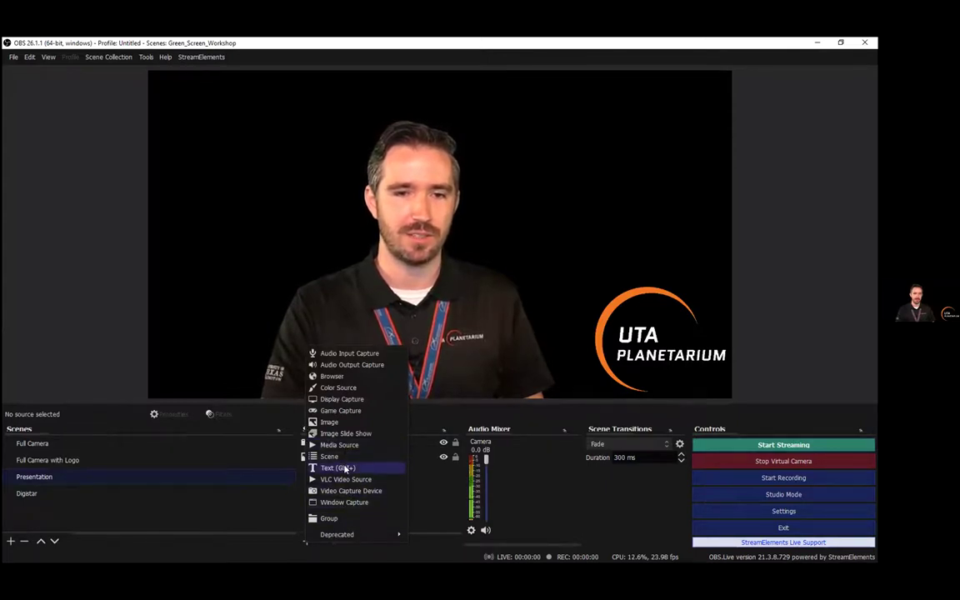
left_click(340, 444)
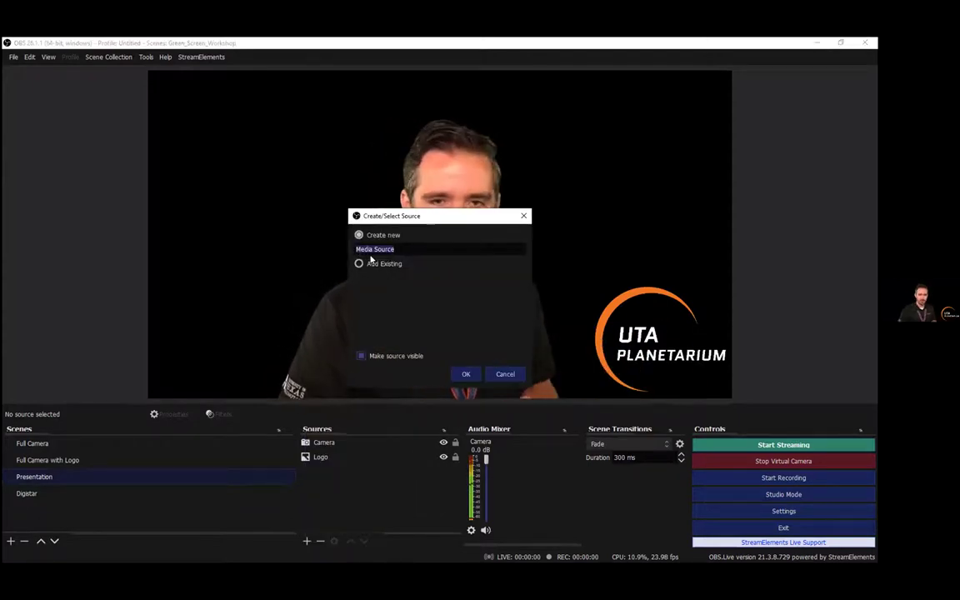
left_click(466, 374)
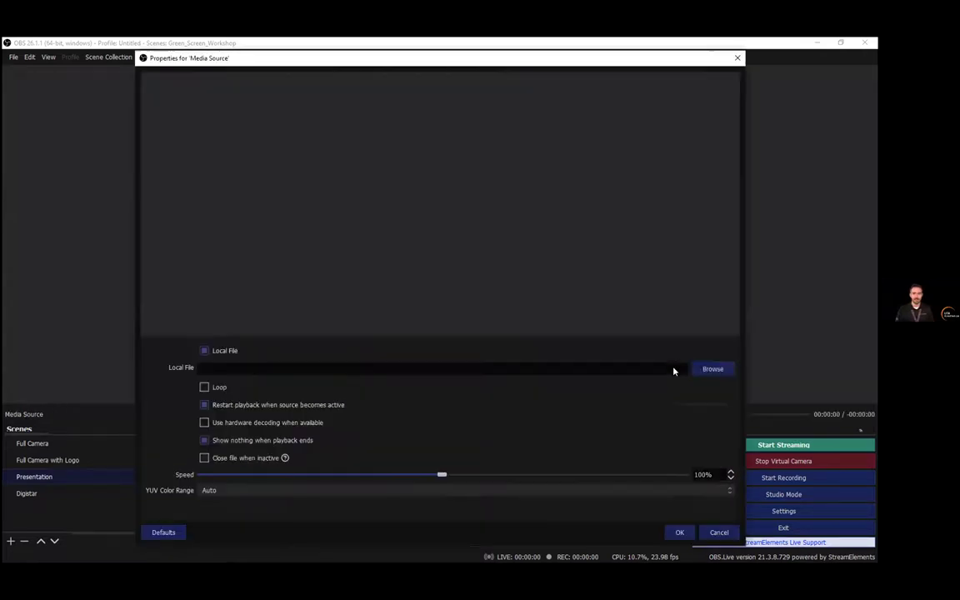
left_click(711, 368)
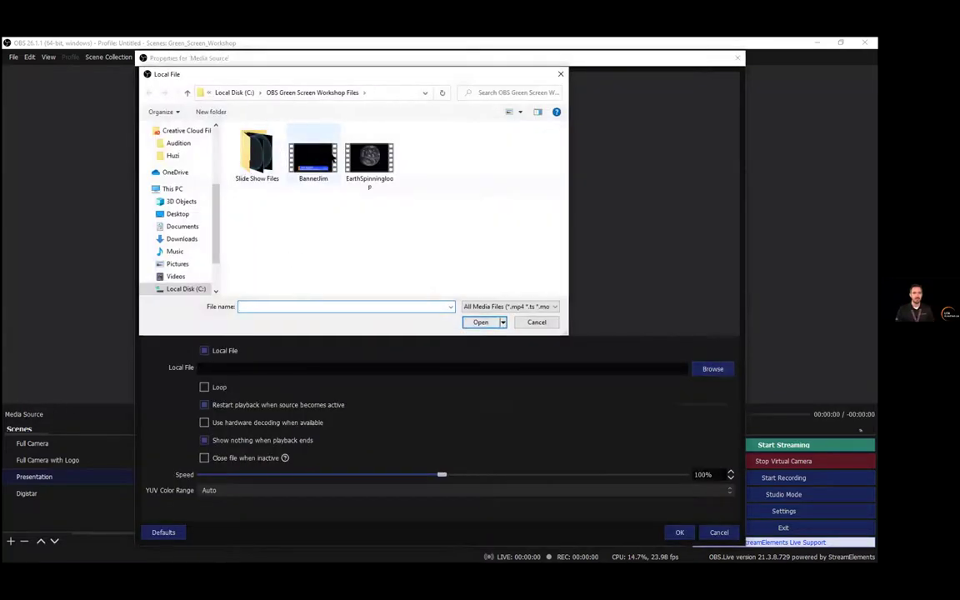
left_click(369, 158)
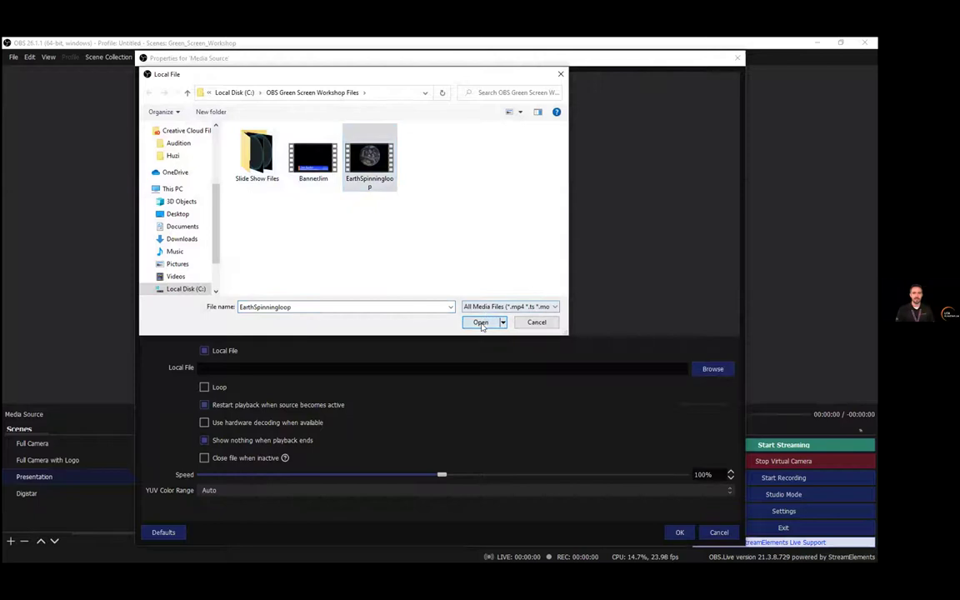
key("Return")
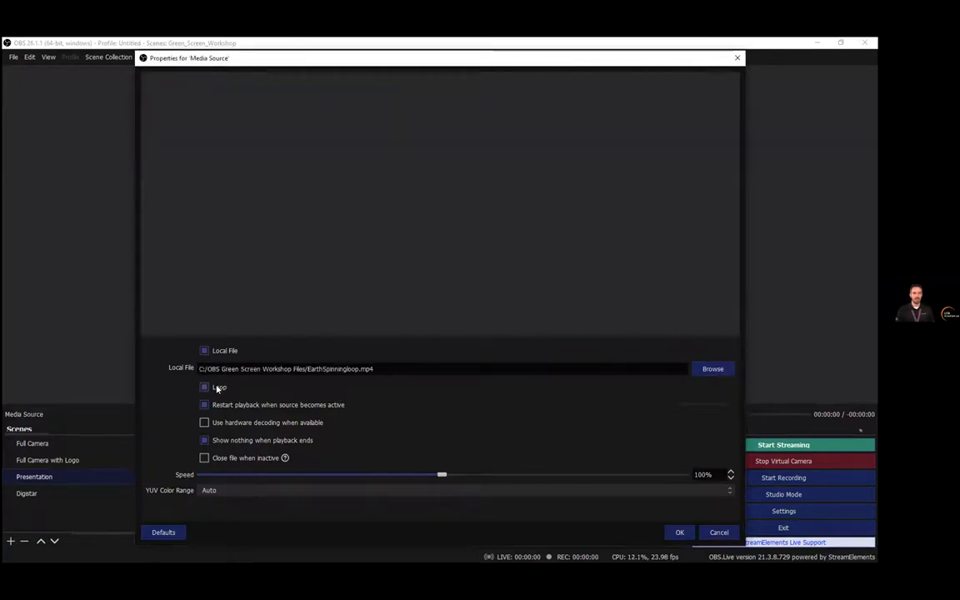
left_click(681, 533)
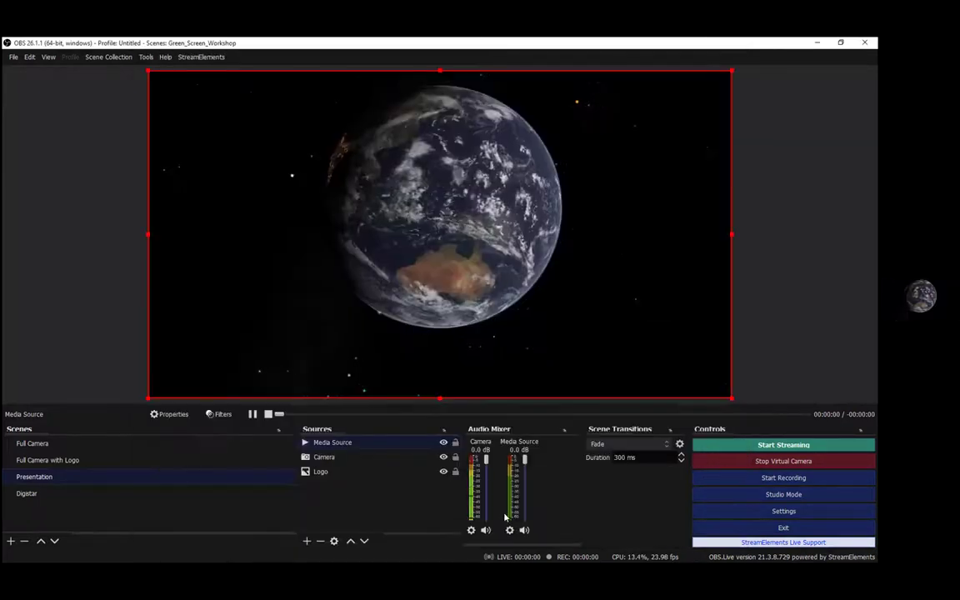
left_click(365, 541)
left_click(387, 506)
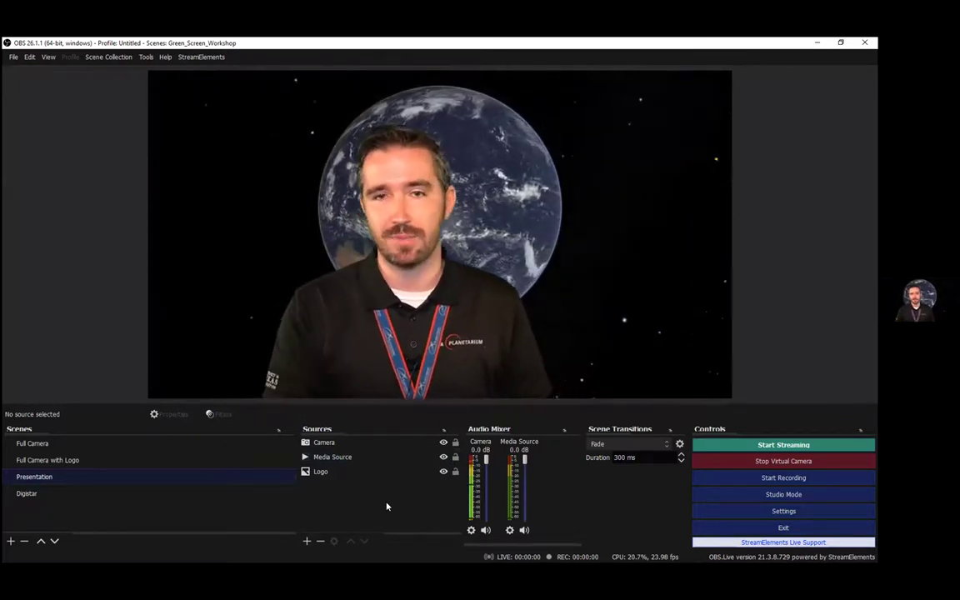
Review the local file and loop settings in the Media Source's properties.
right_click(353, 456)
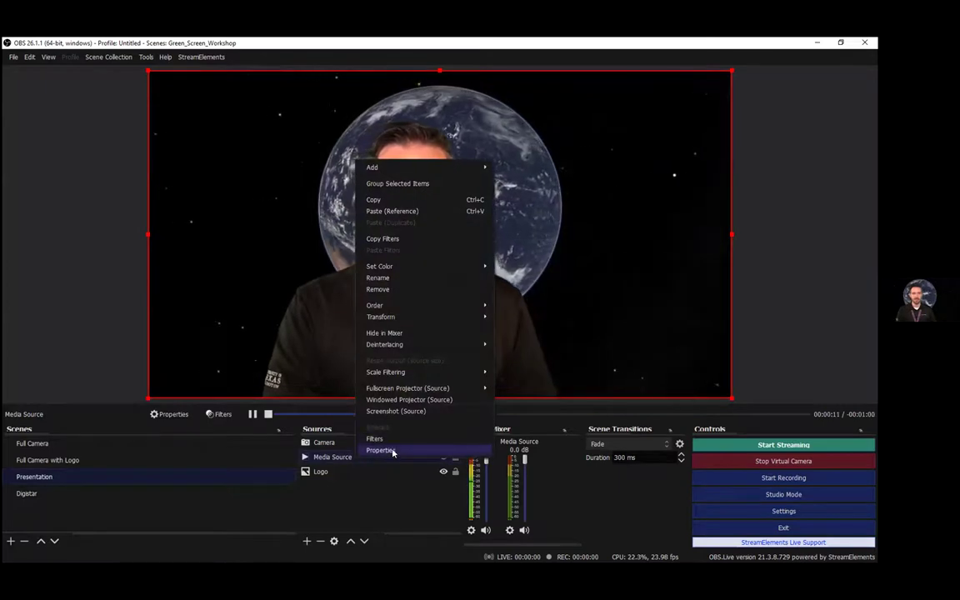
left_click(390, 450)
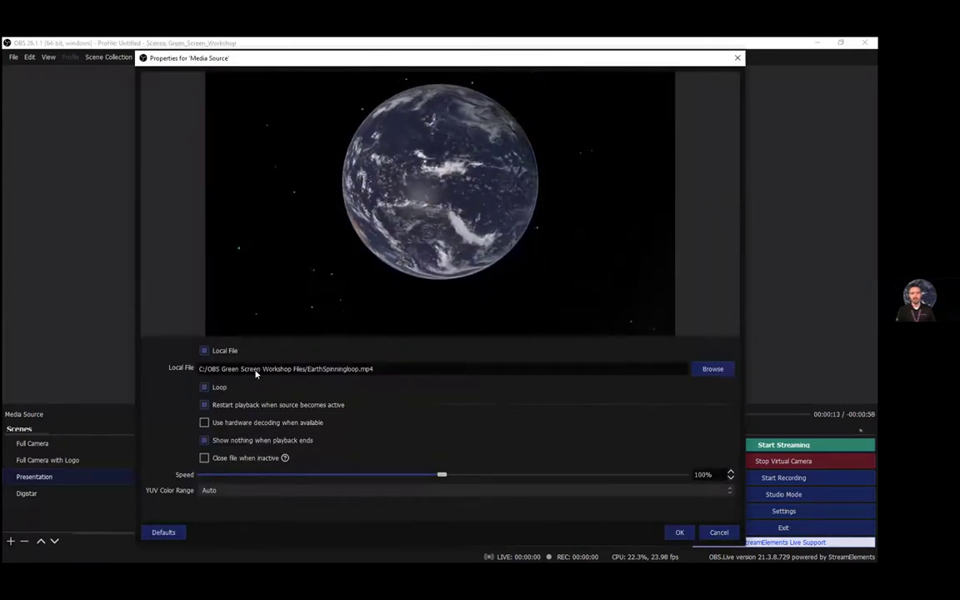
left_click(215, 388)
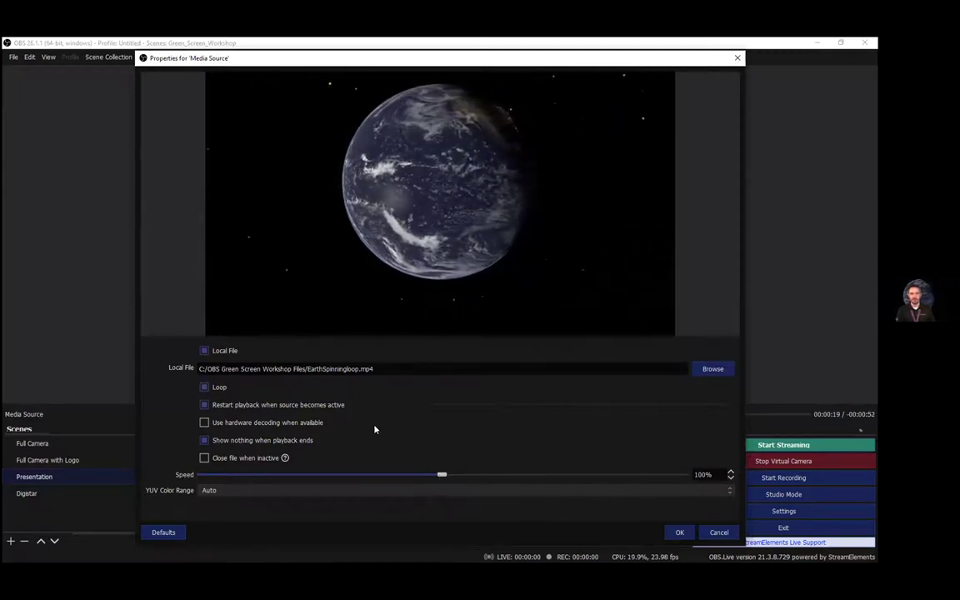
key("Return")
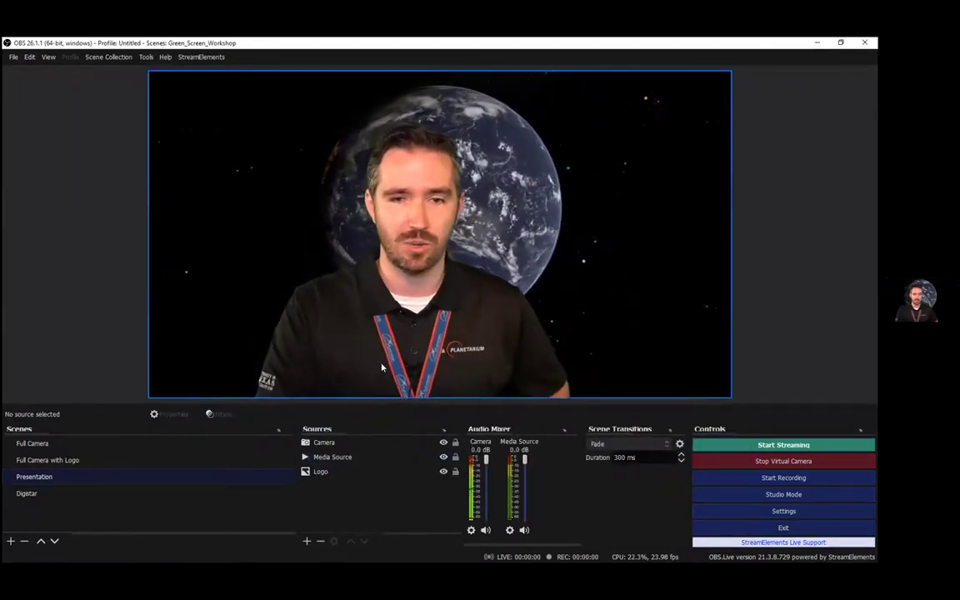
Bring the Logo source to the front of the Presentation scene and shift it left so it overlaps the presenter's shoulder.
left_click(368, 472)
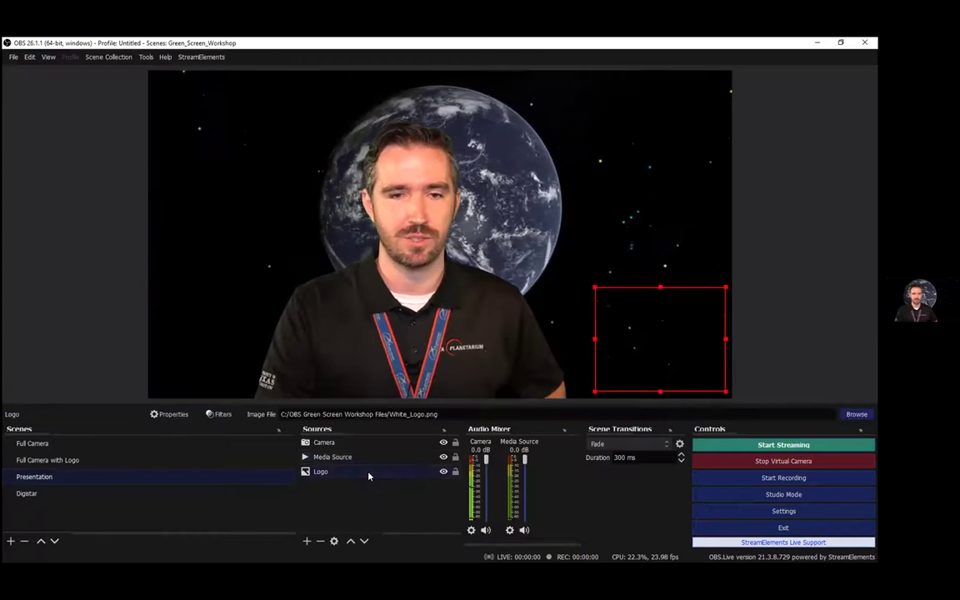
left_click(350, 541)
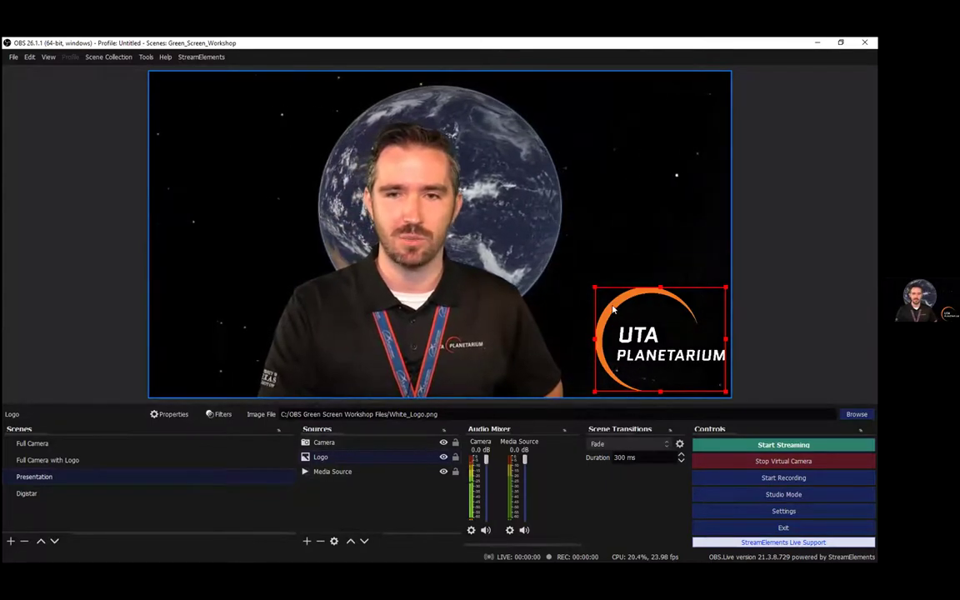
left_click_drag(605, 300, 531, 294)
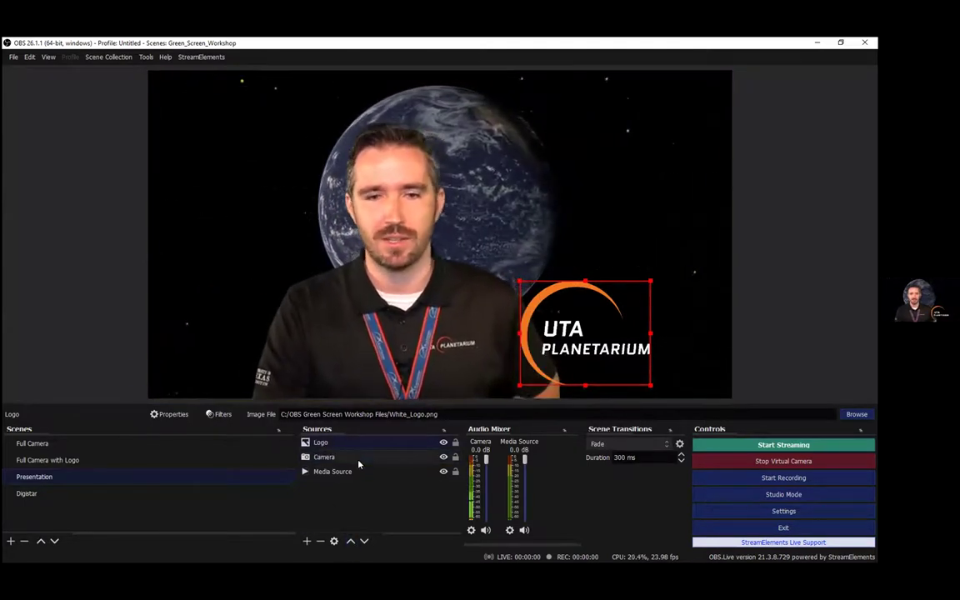
left_click(368, 458)
left_click(362, 474)
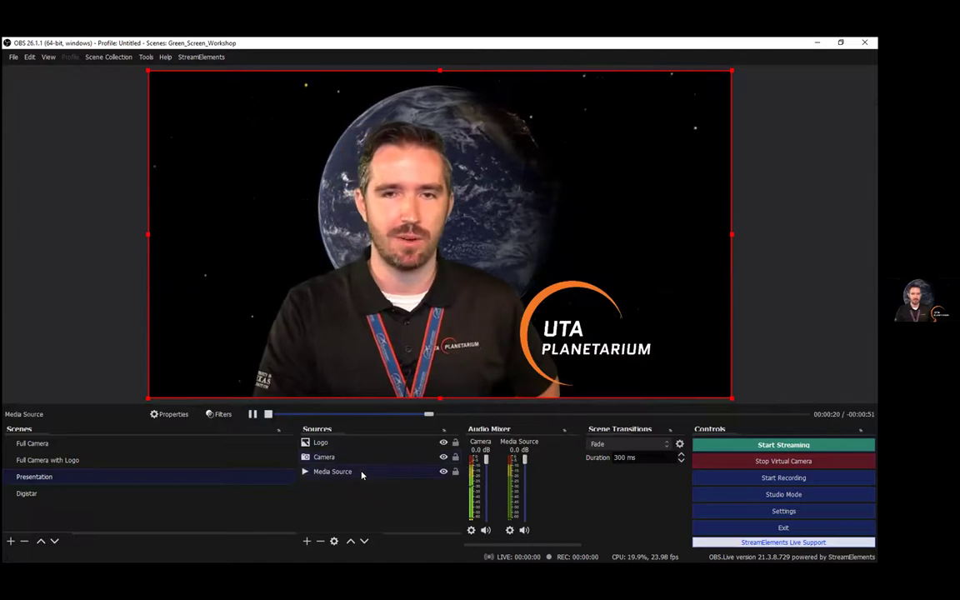
left_click(330, 455)
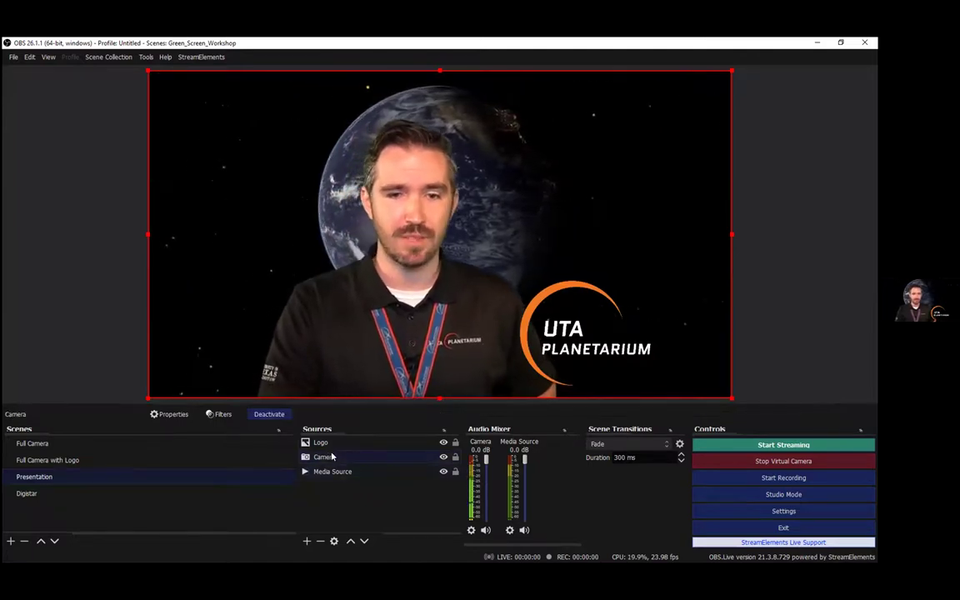
right_click(333, 455)
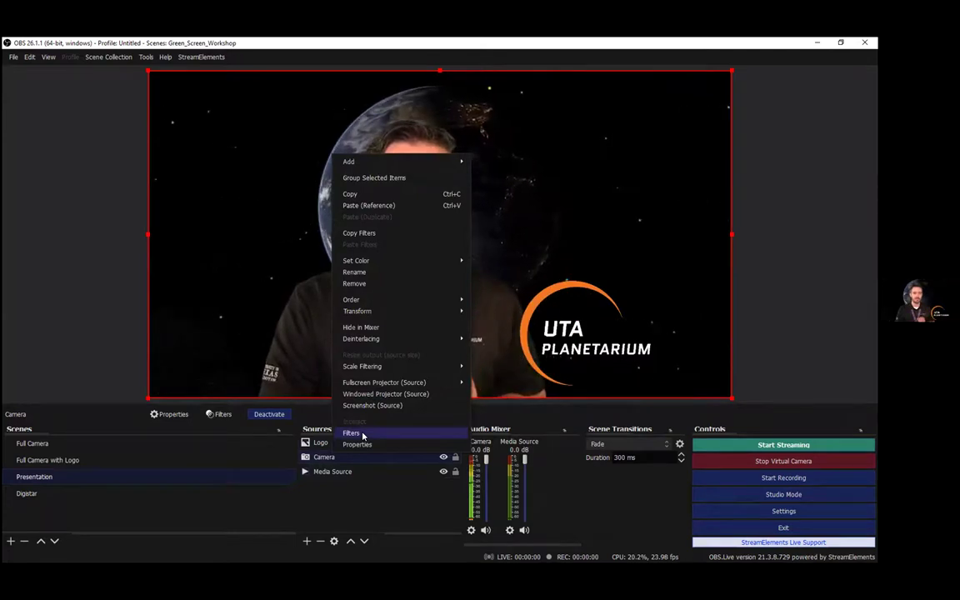
left_click(345, 505)
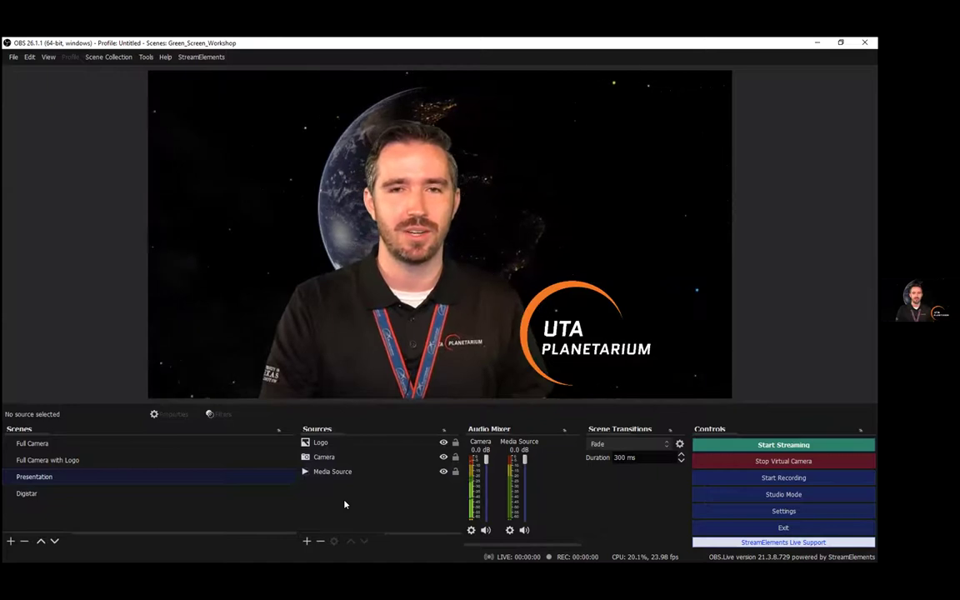
Flip the Camera source horizontally in the Presentation scene.
left_click(349, 457)
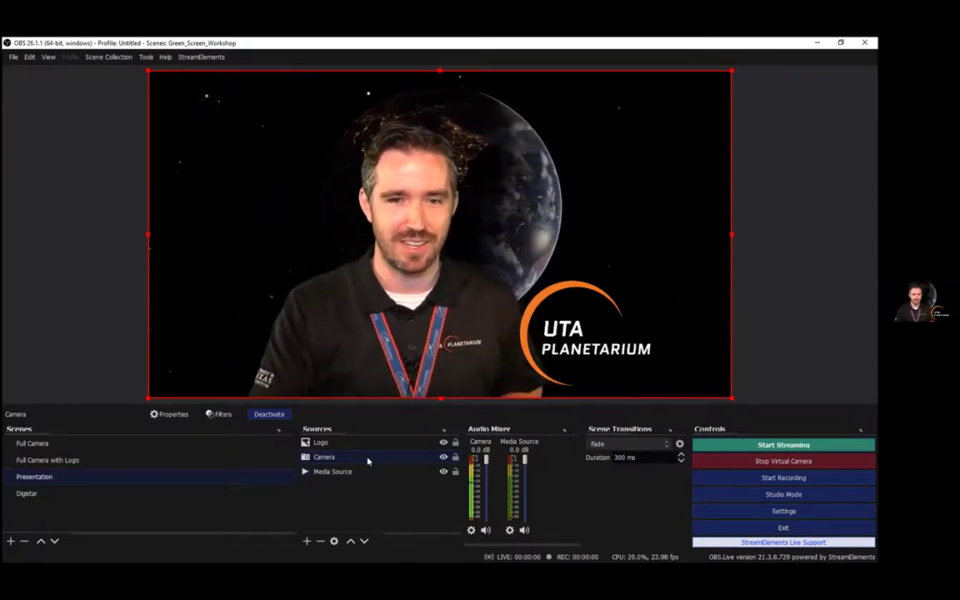
right_click(371, 463)
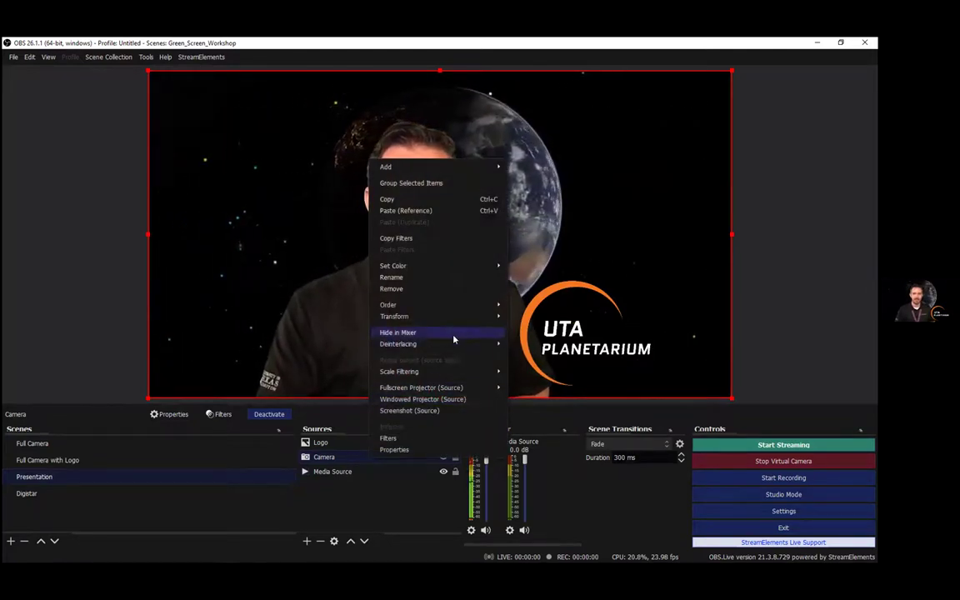
mouse_move(481, 318)
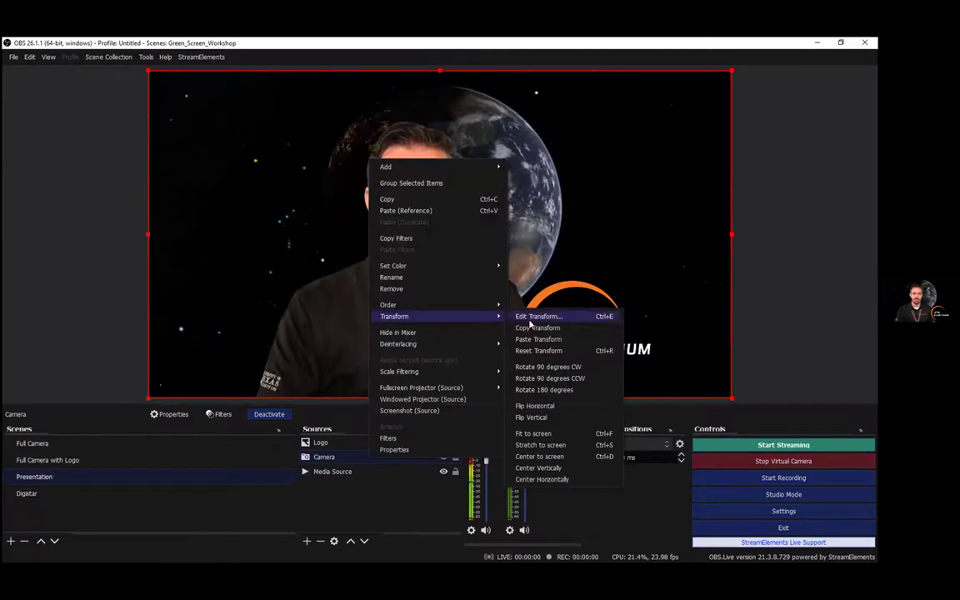
left_click(546, 406)
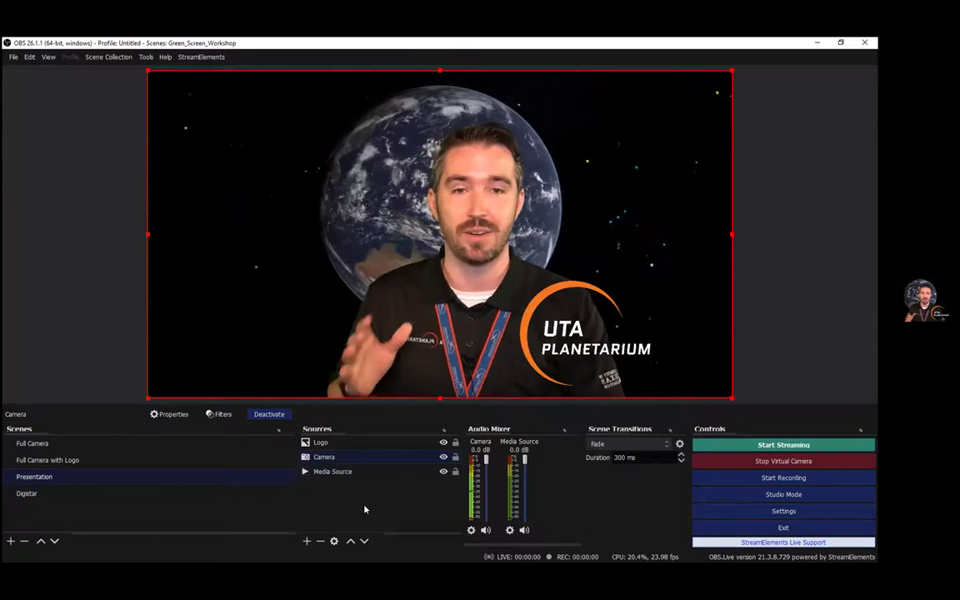
Crop a narrow strip off the bottom of the Camera source in the Full Camera scene and return to the Presentation scene.
left_click(168, 447)
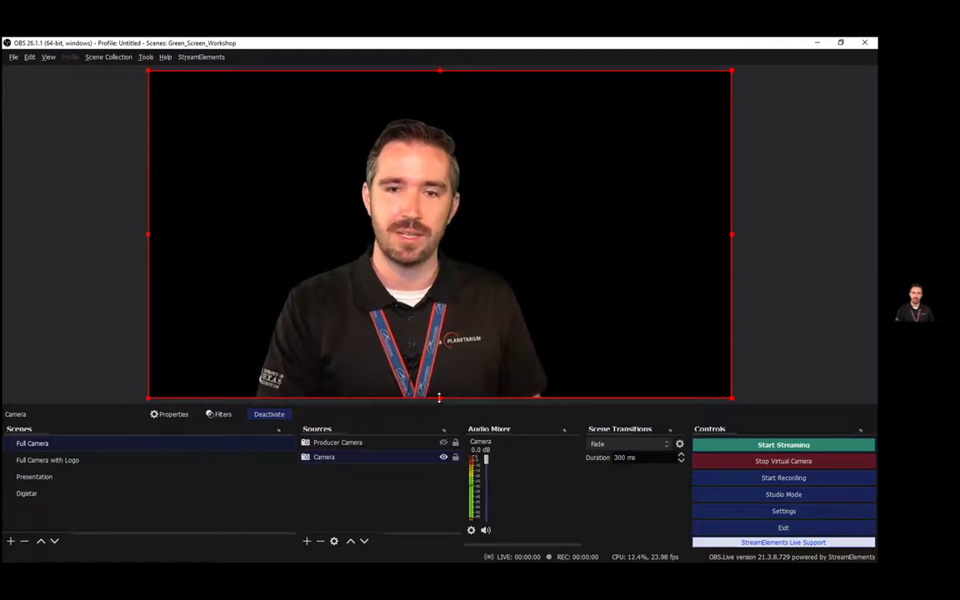
left_click_drag(440, 399, 441, 354)
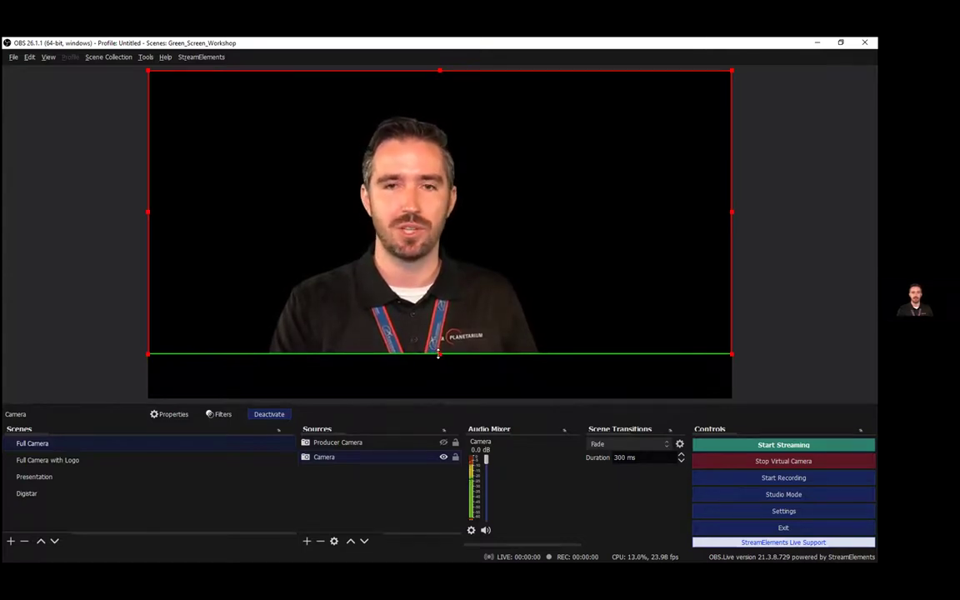
left_click_drag(438, 353, 440, 377)
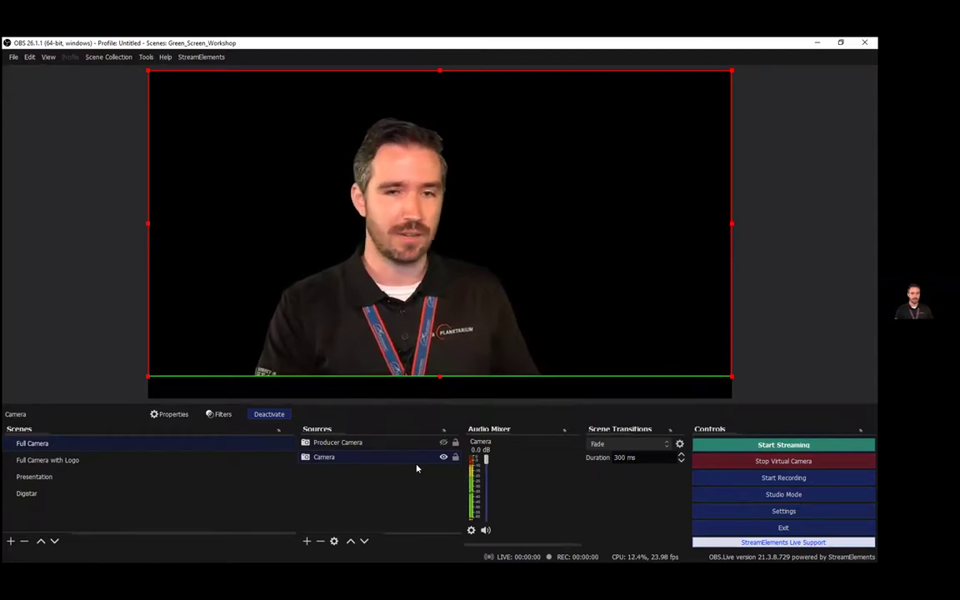
left_click(396, 493)
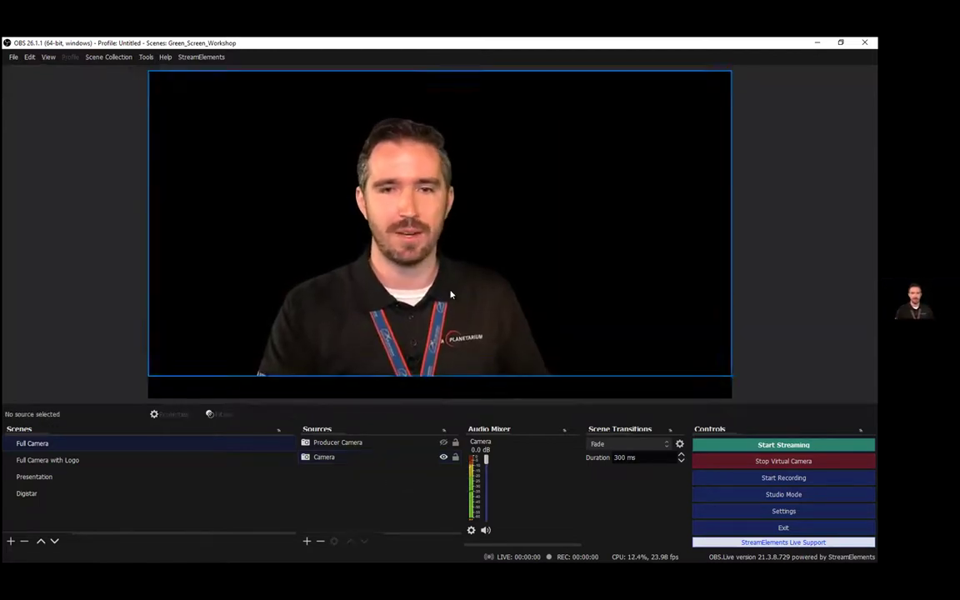
left_click(145, 459)
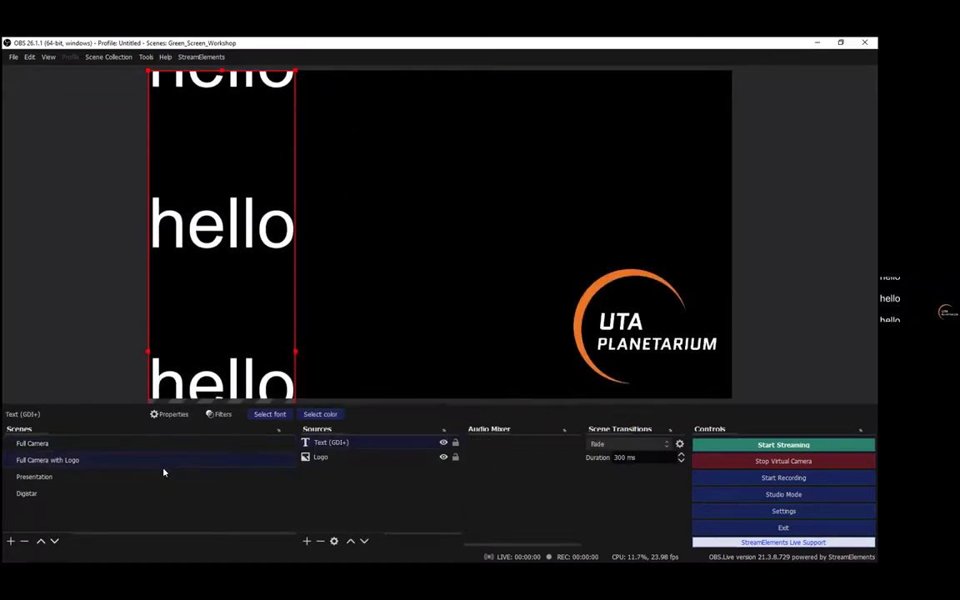
left_click(223, 482)
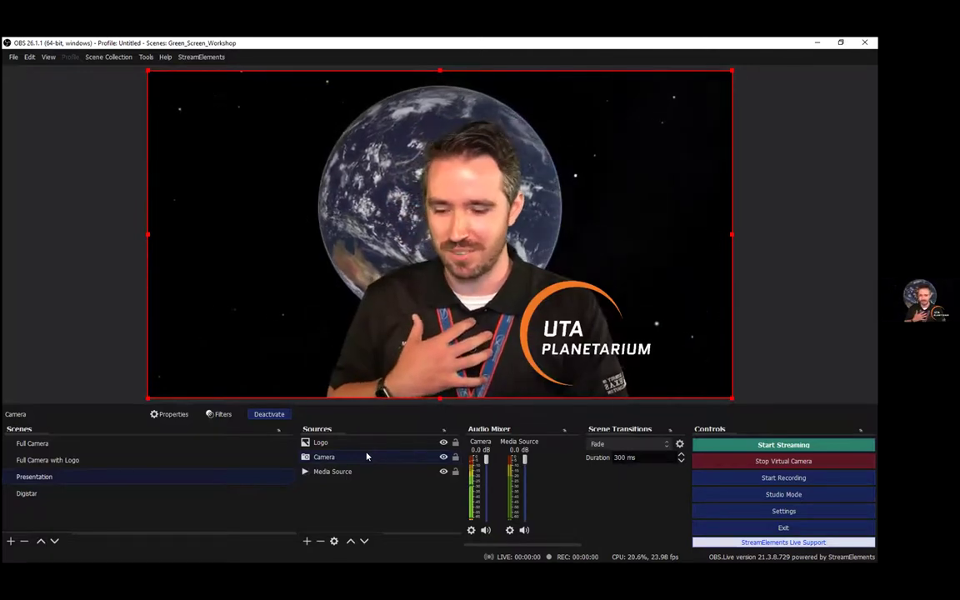
Remove the Camera source from both the Presentation scene and the Full Camera scene.
key("Delete")
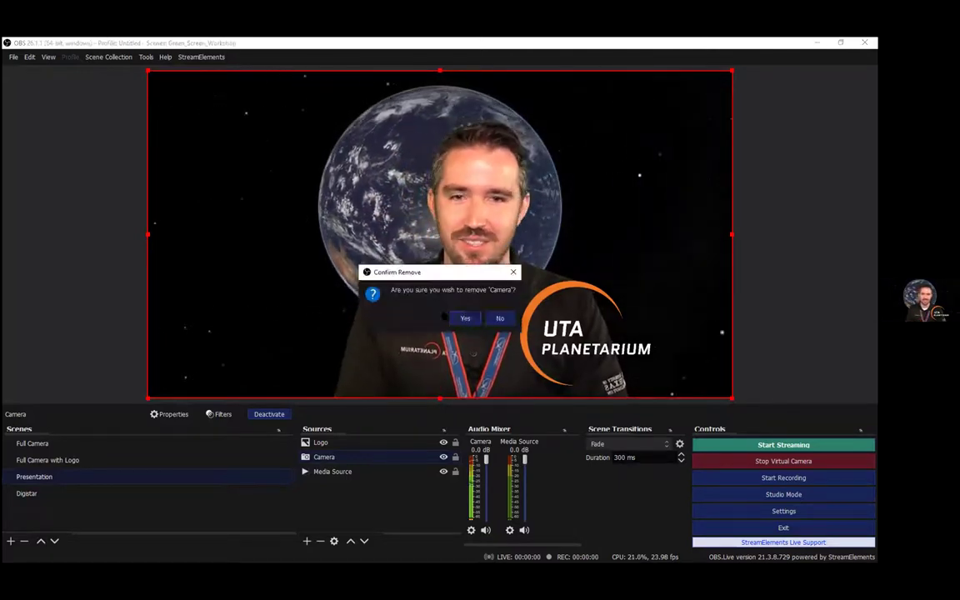
left_click(466, 318)
left_click(125, 443)
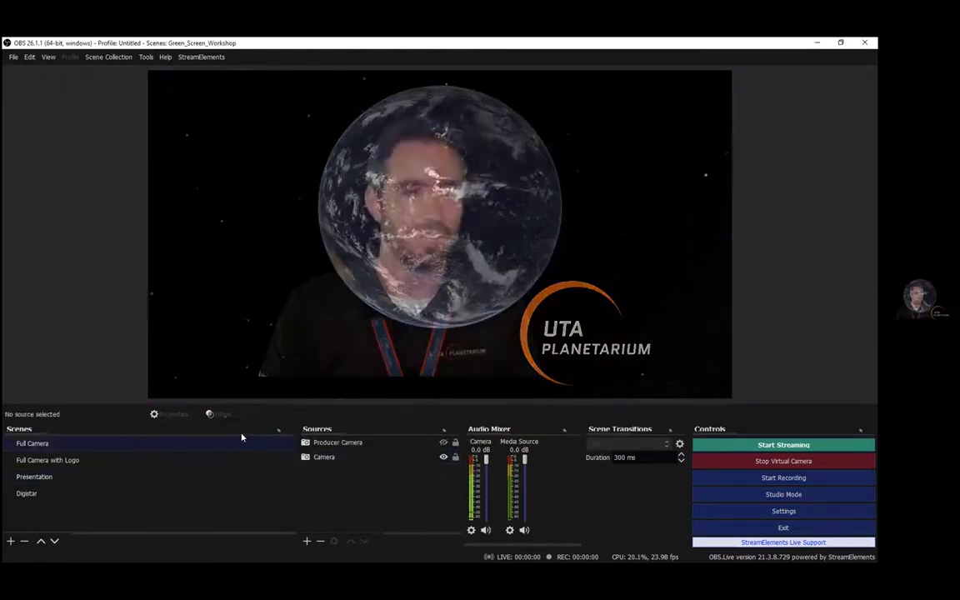
key("Delete")
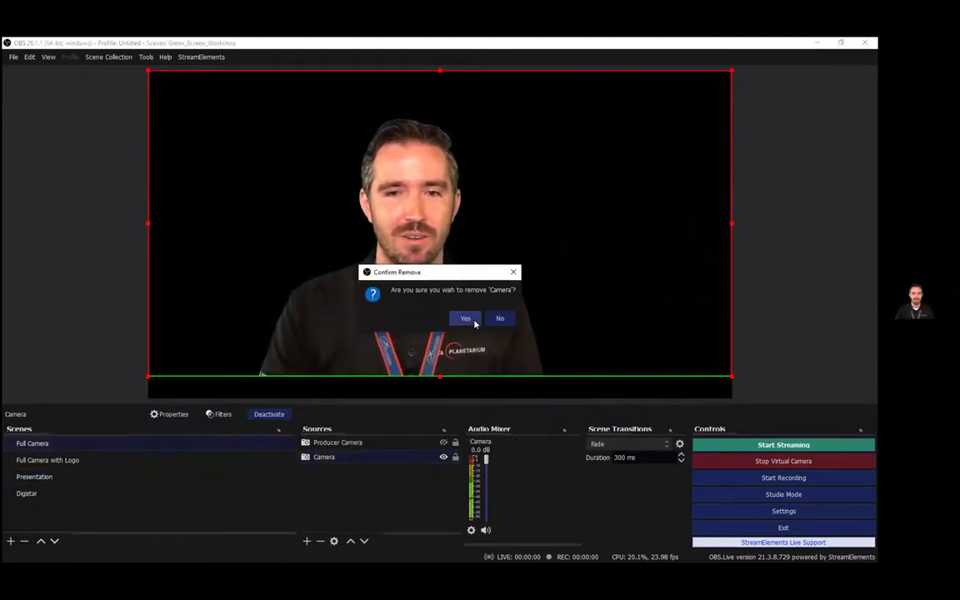
left_click(466, 318)
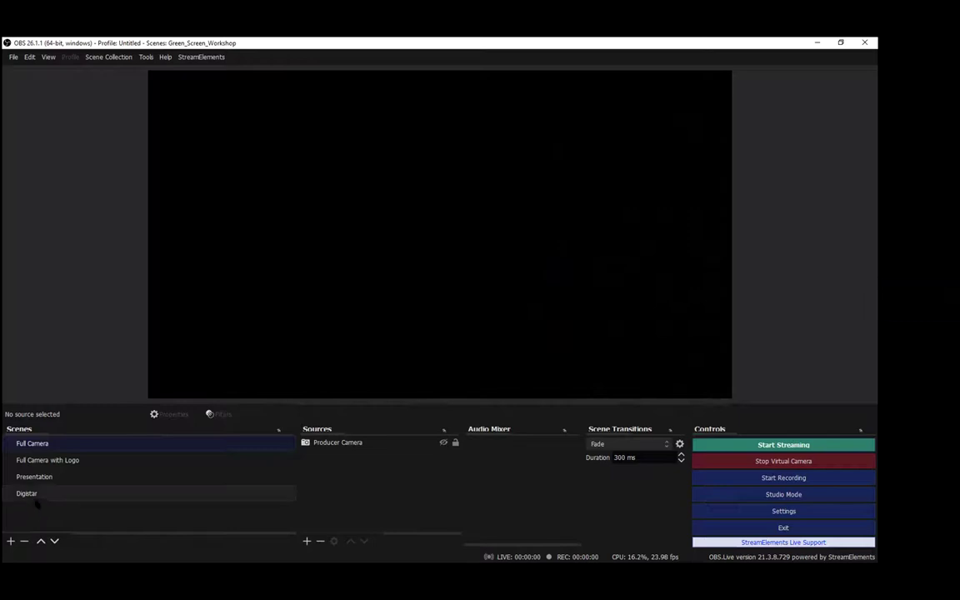
Add a Video Capture Device named "Camea" to the Full Camera scene, using the Game Capture HD60 Pro device.
left_click(306, 542)
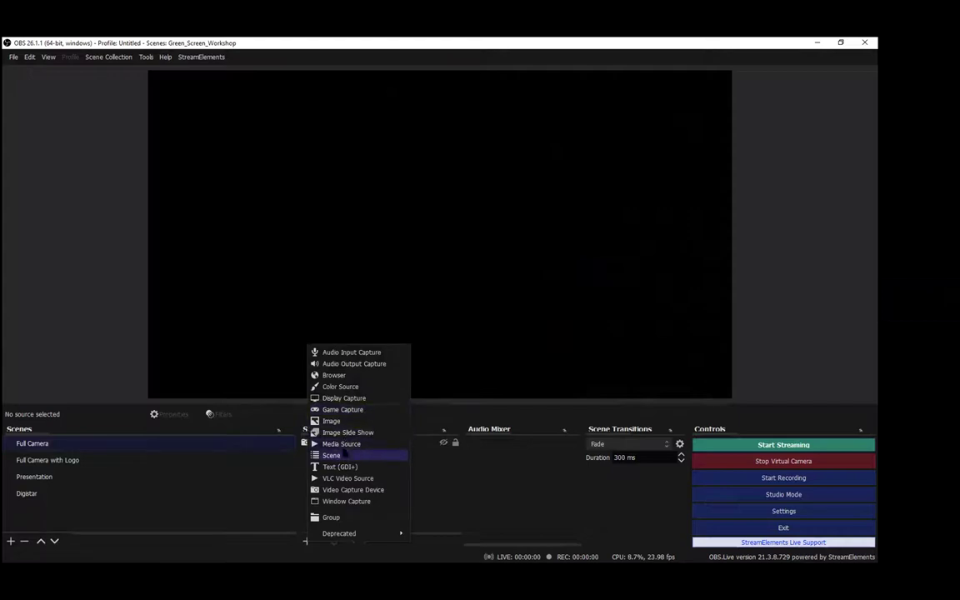
left_click(373, 492)
type("Camea")
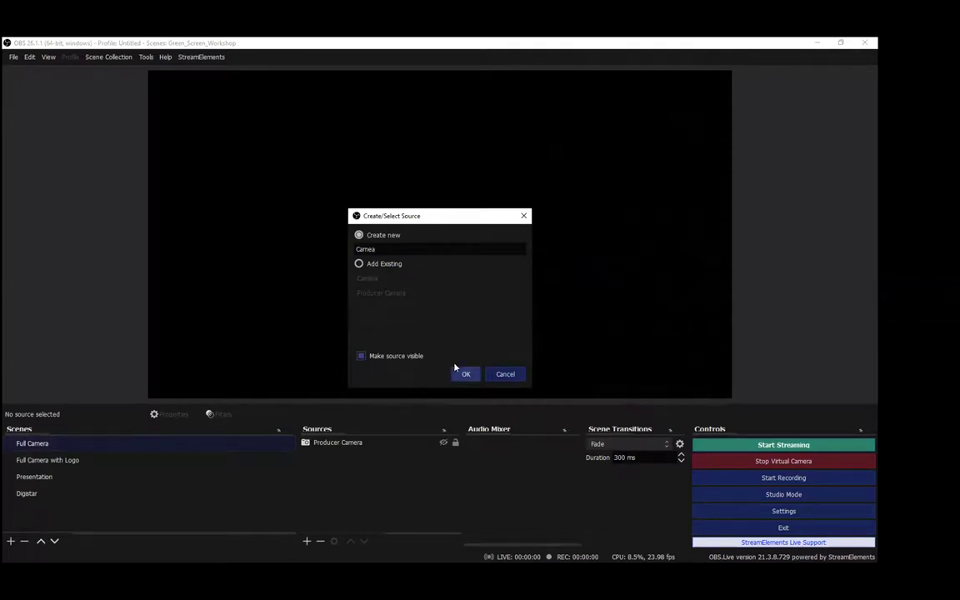
left_click(465, 375)
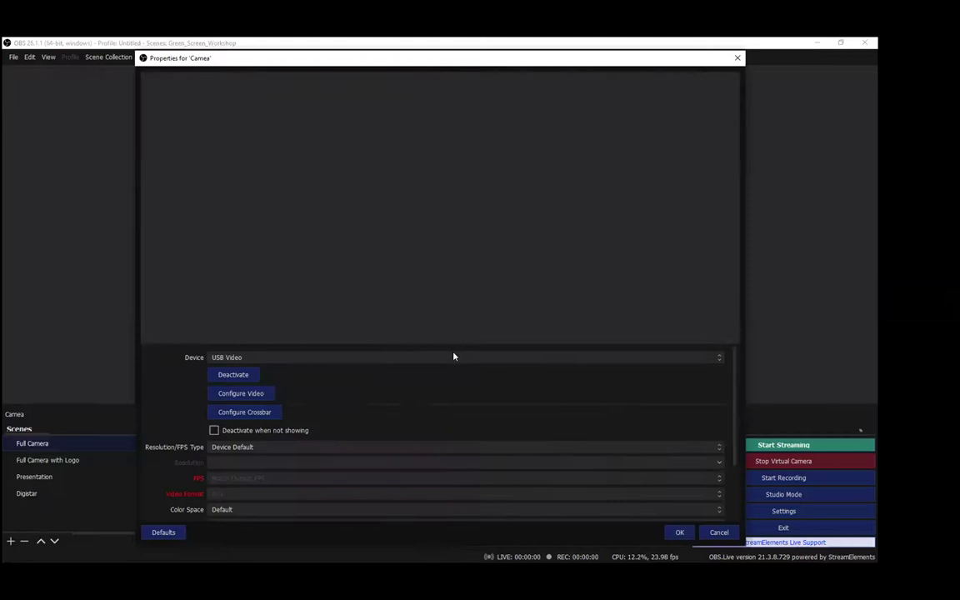
left_click(400, 359)
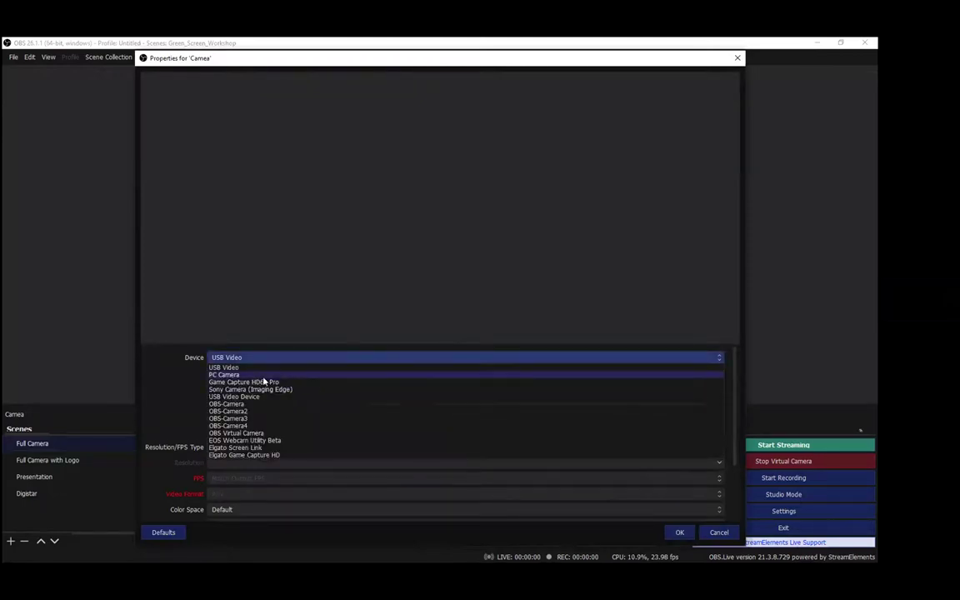
left_click(261, 383)
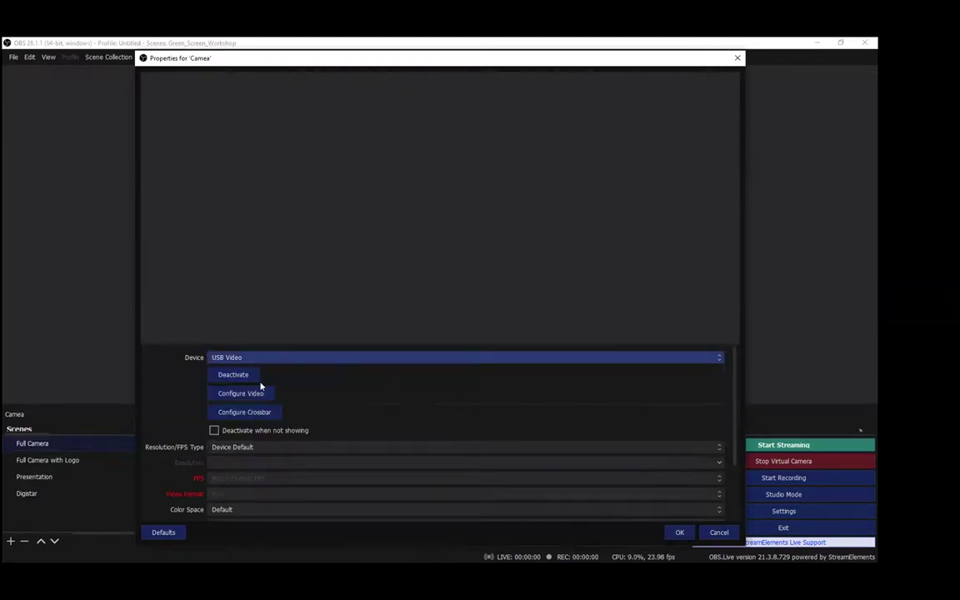
left_click(677, 531)
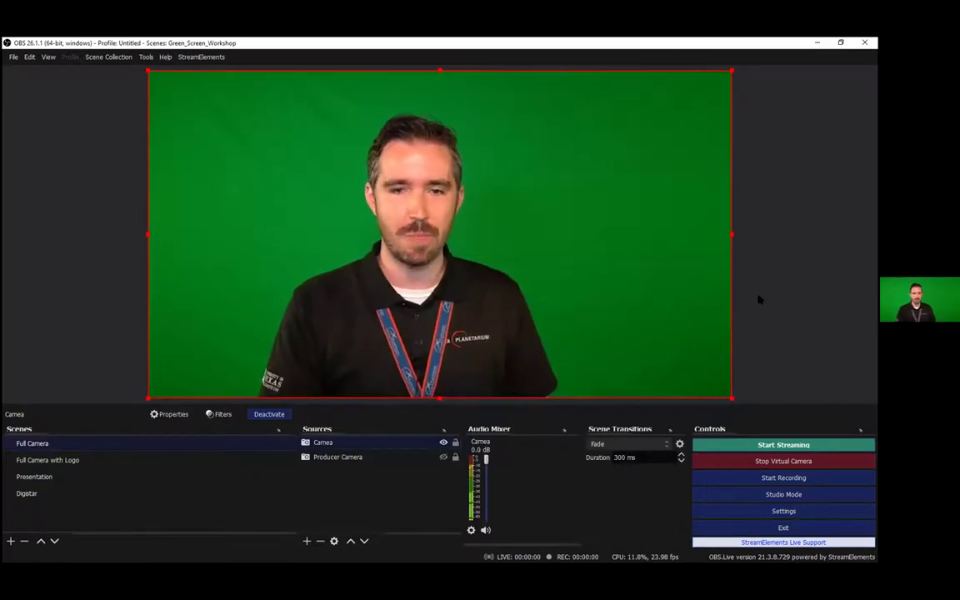
Add a Chroma Key effect filter with its default green key to the Camea source.
right_click(361, 446)
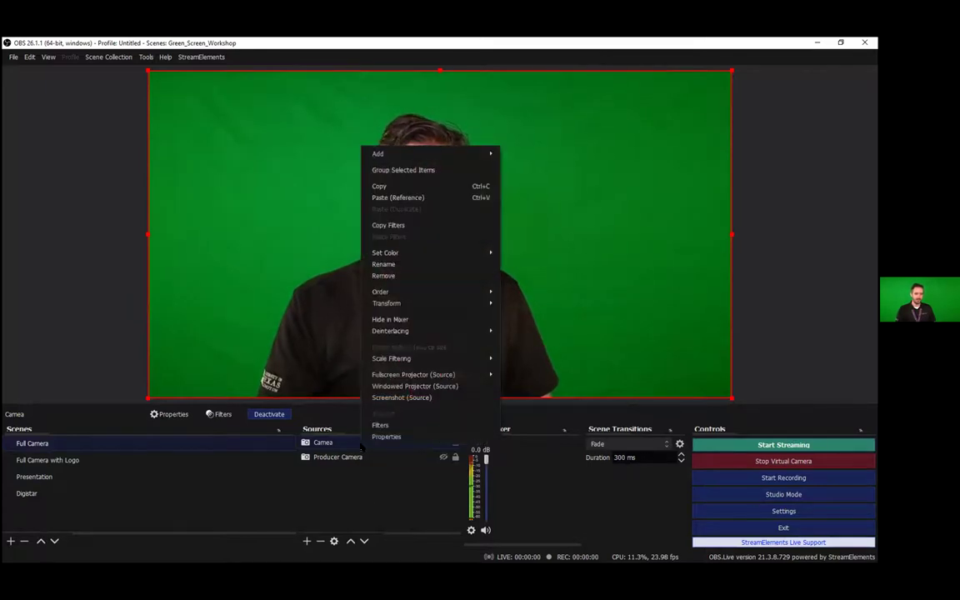
left_click(415, 427)
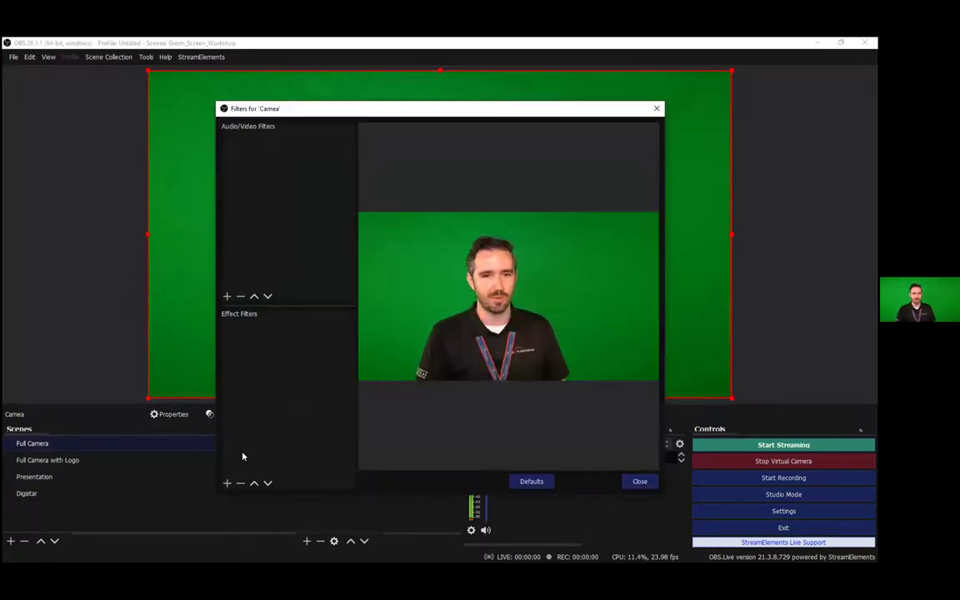
left_click(227, 483)
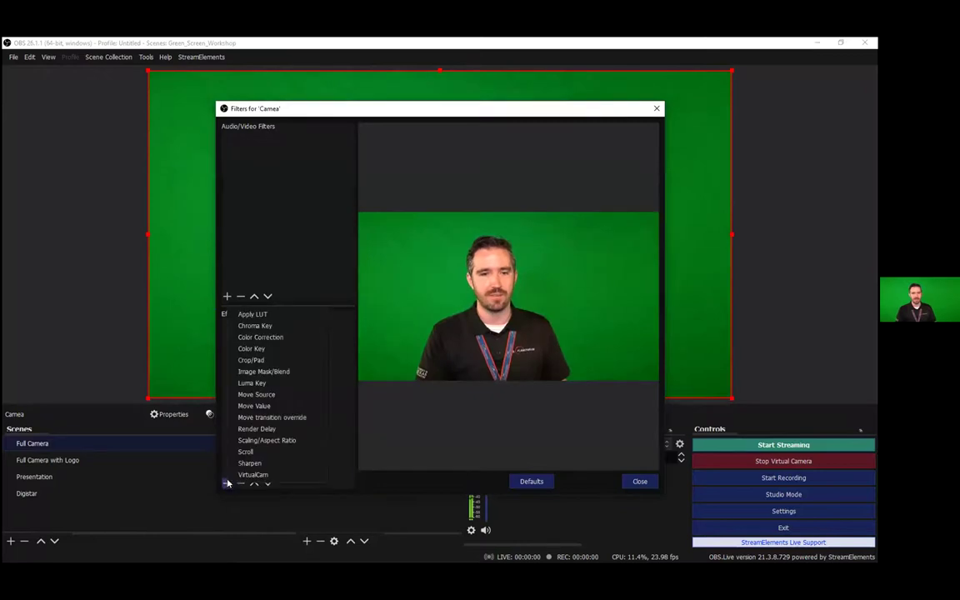
left_click(277, 326)
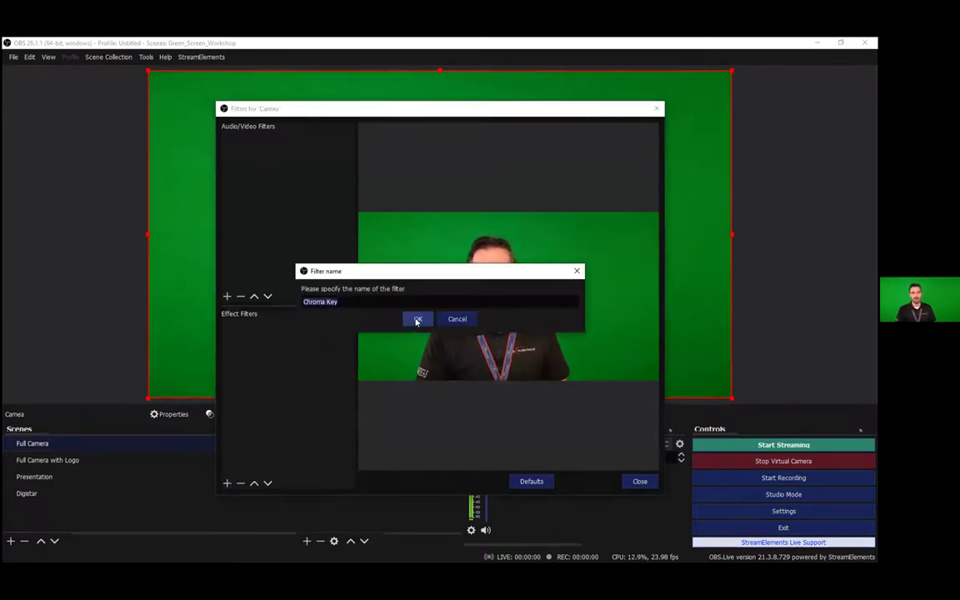
left_click(414, 318)
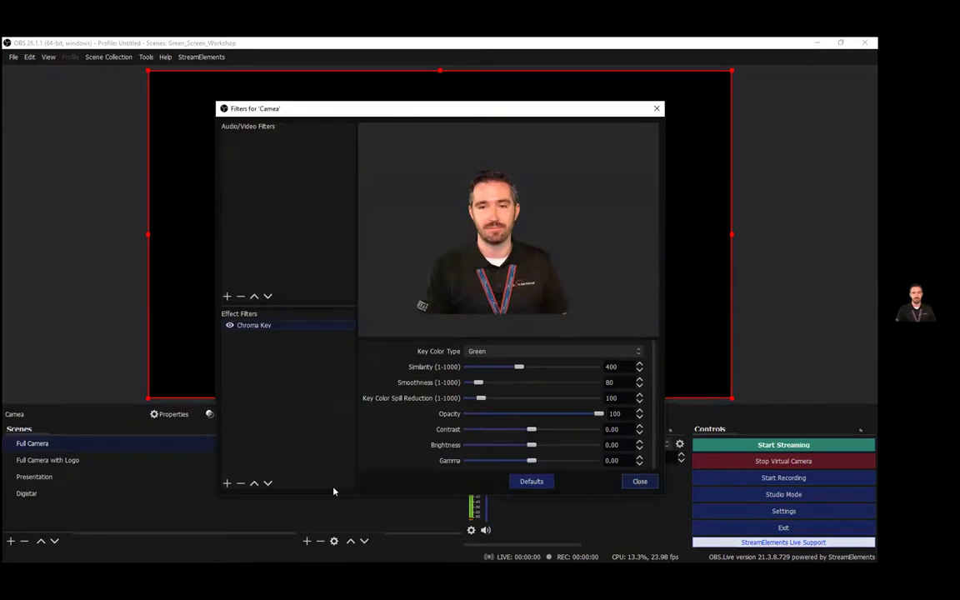
key("Escape")
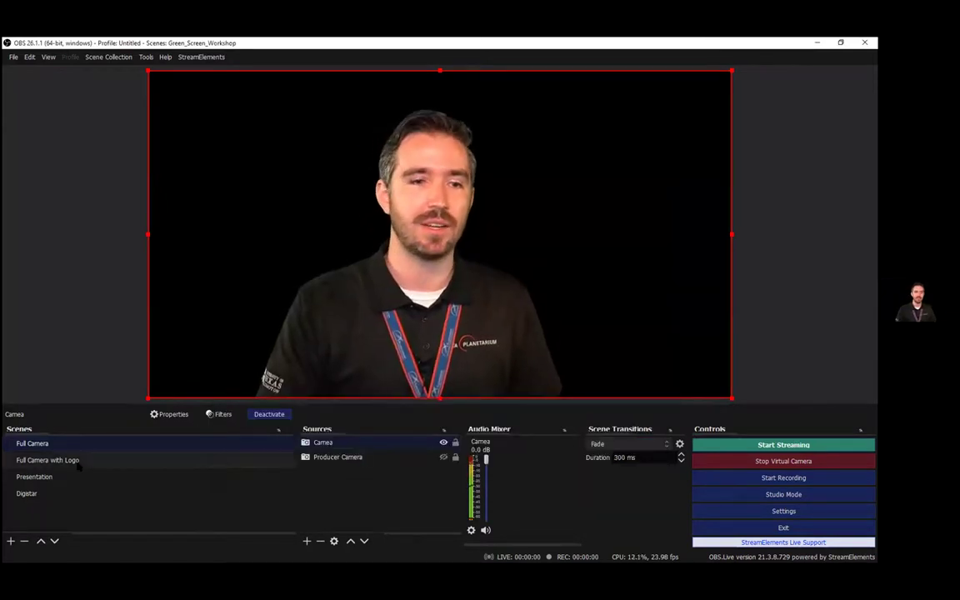
Add the Full Camera scene as a source in Full Camera with Logo and place it beneath the text and logo.
left_click(78, 464)
left_click(307, 542)
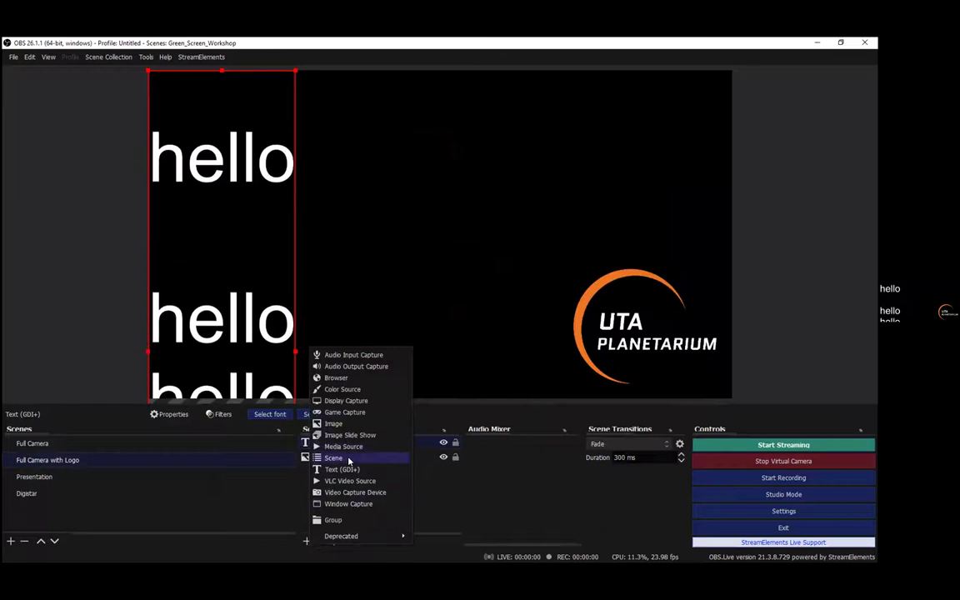
left_click(350, 458)
left_click(384, 294)
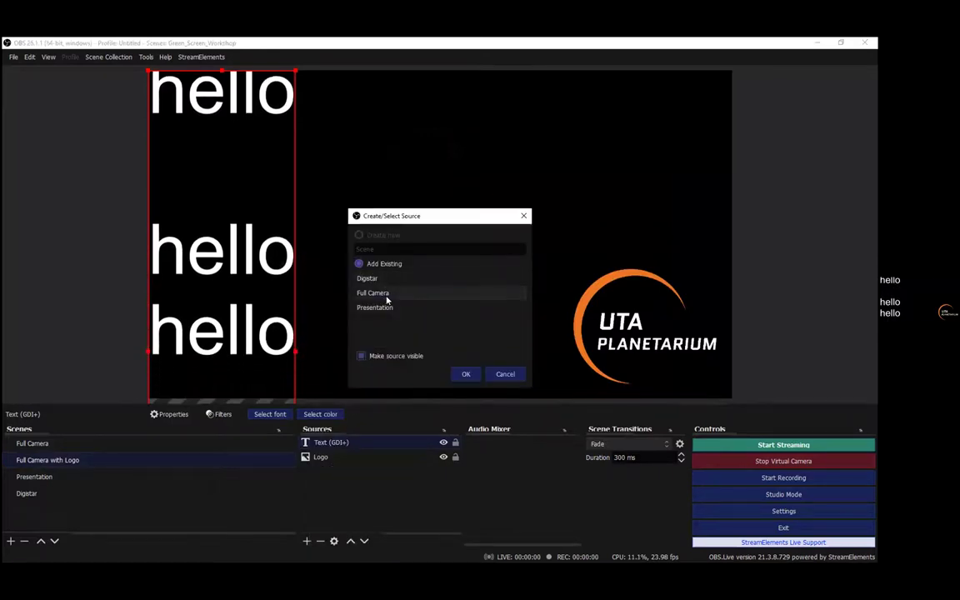
key("Return")
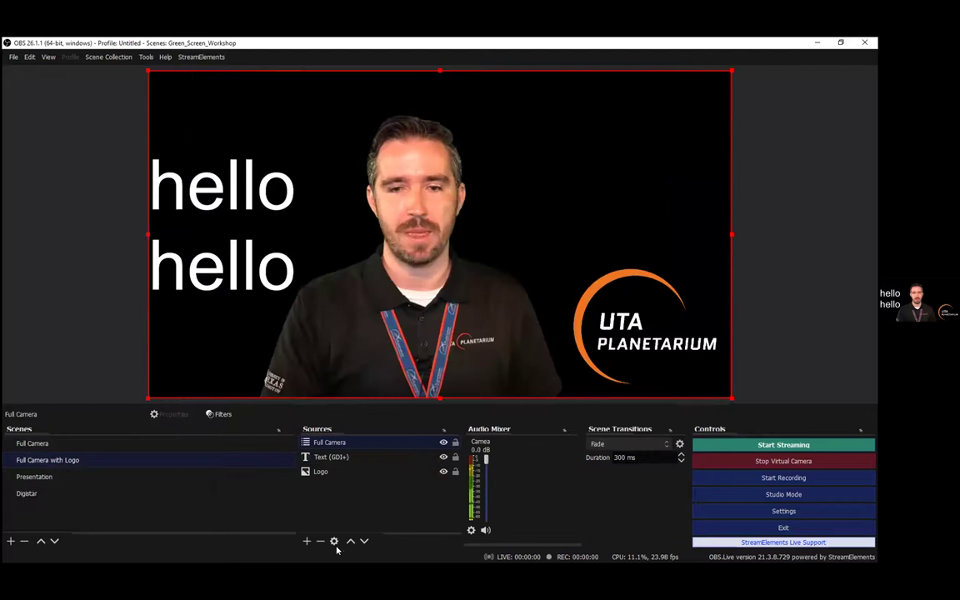
left_click(364, 541)
left_click(364, 541)
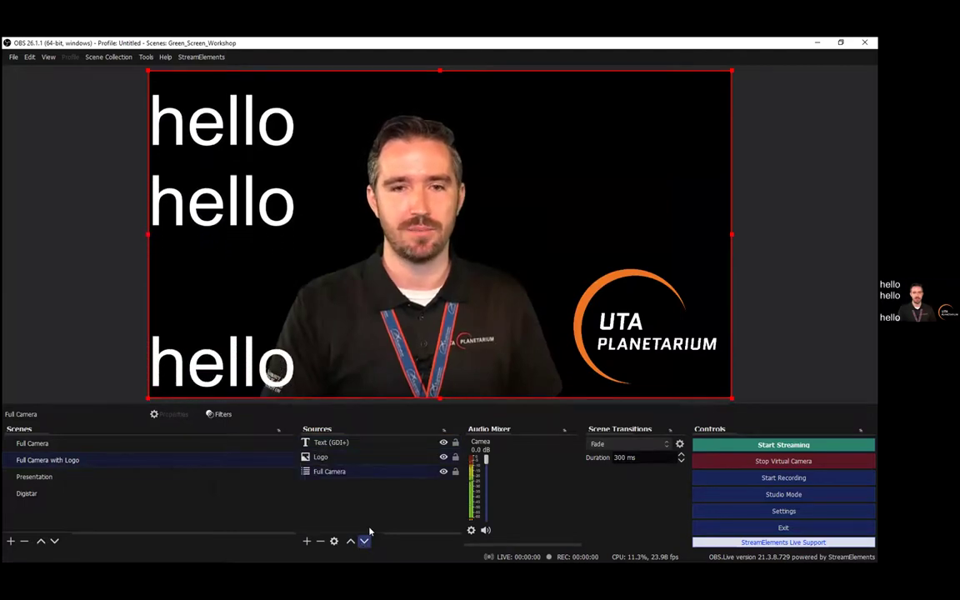
Remove the scrolling Text (GDI+) source from the Full Camera with Logo scene.
left_click(363, 445)
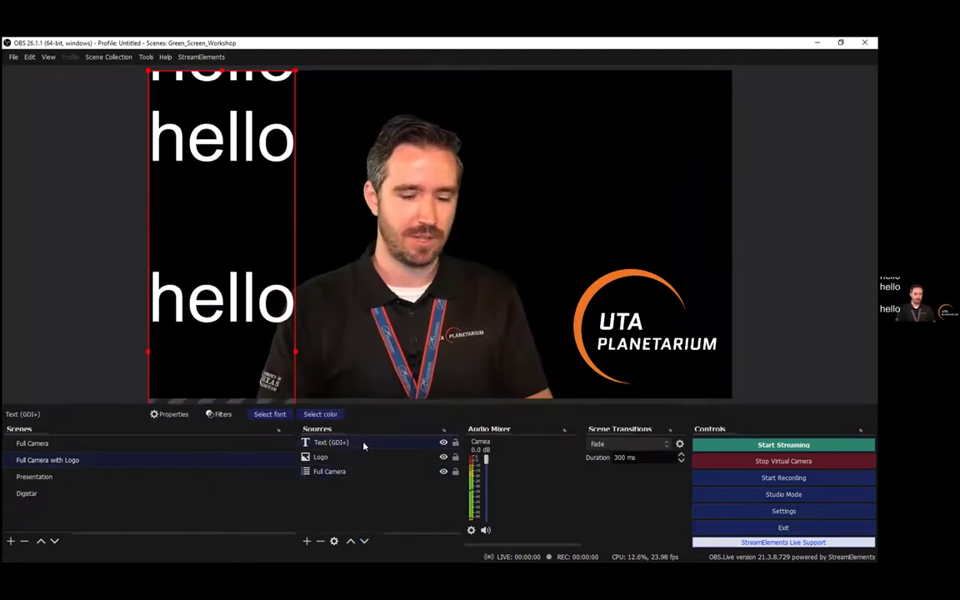
key("Delete")
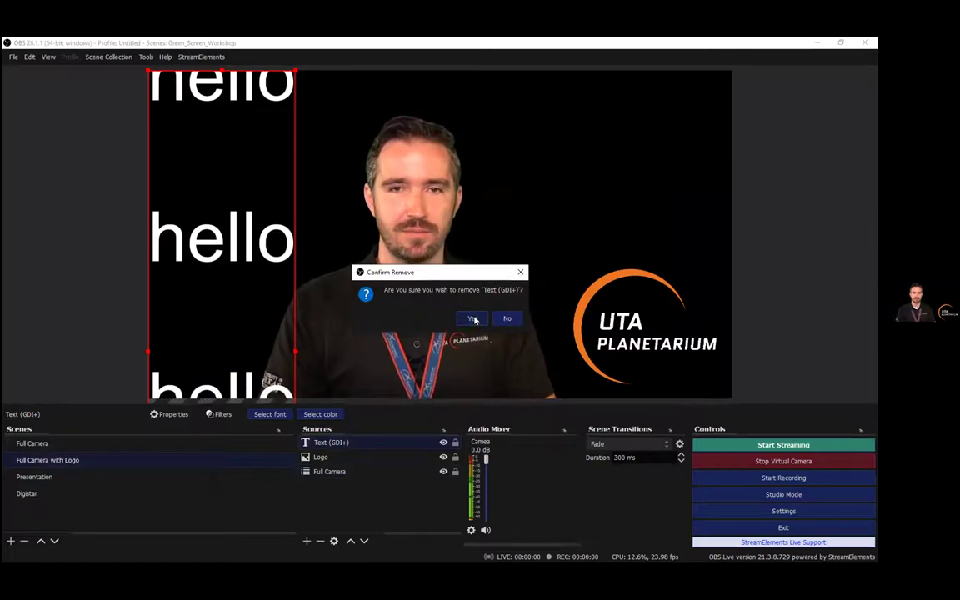
left_click(474, 319)
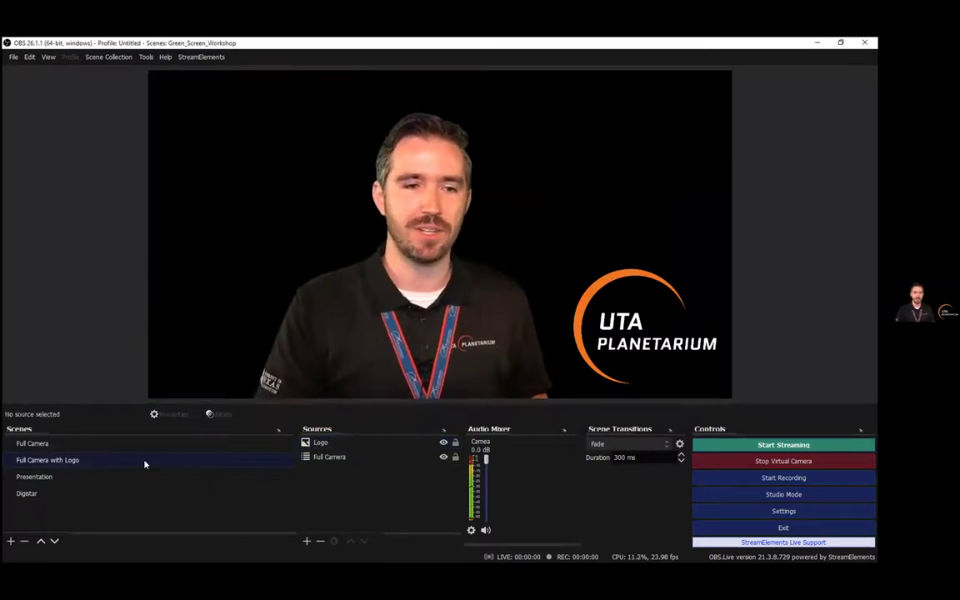
Show the Producer Camera source and hide the Camea source in the Full Camera scene.
left_click(119, 444)
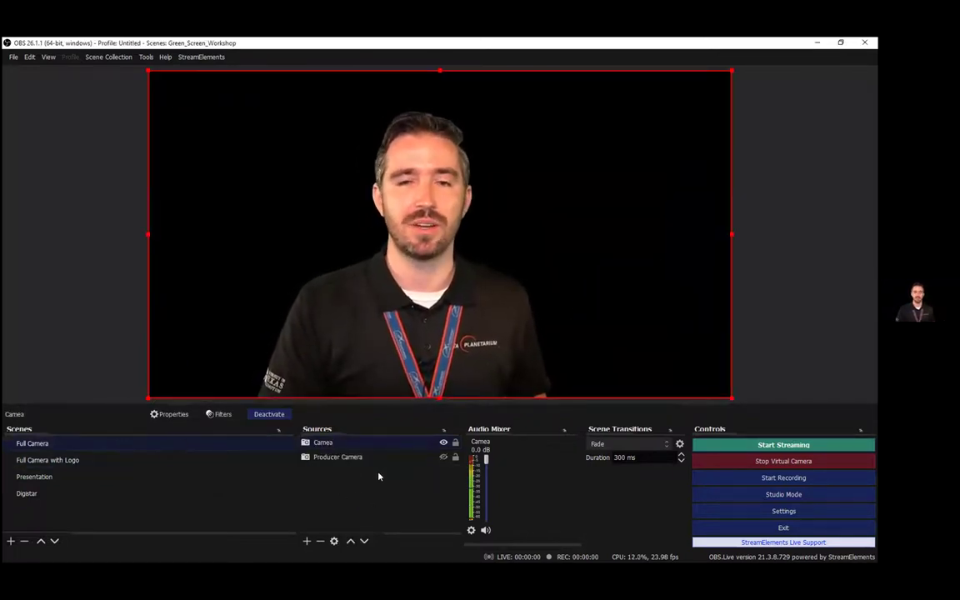
right_click(367, 445)
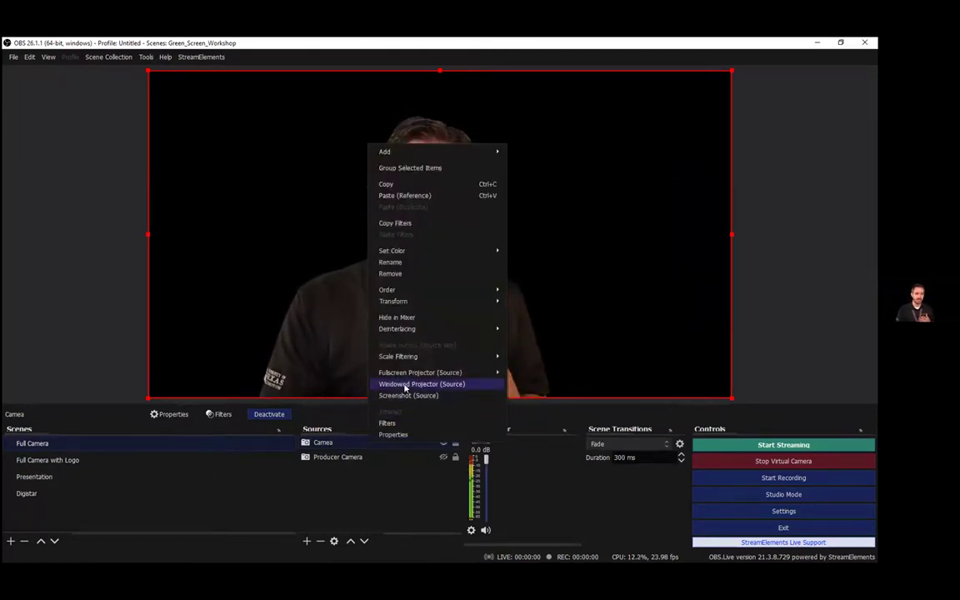
left_click(364, 491)
left_click(443, 456)
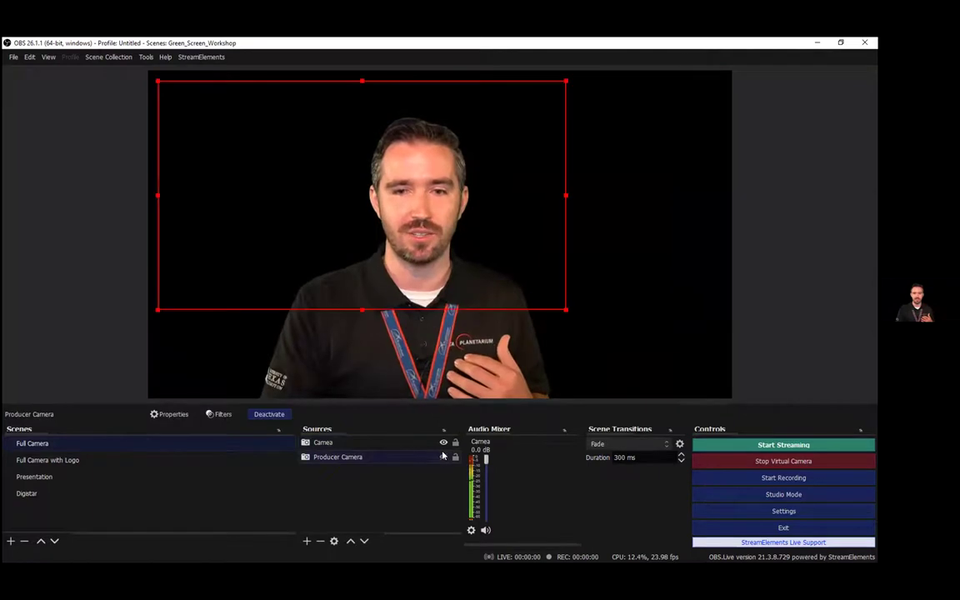
left_click(444, 457)
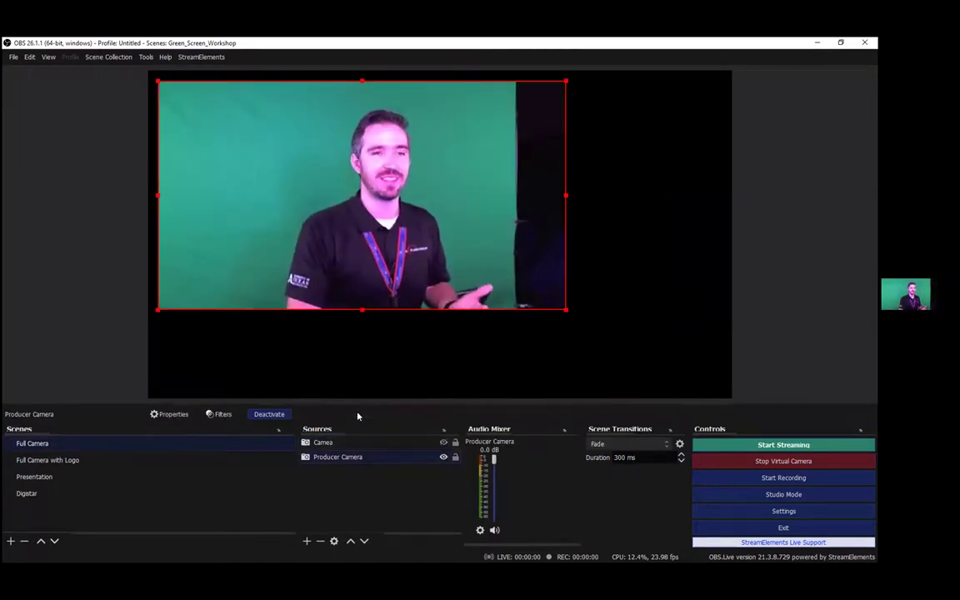
Add a Color Correction effect filter to the Producer Camera source.
right_click(363, 459)
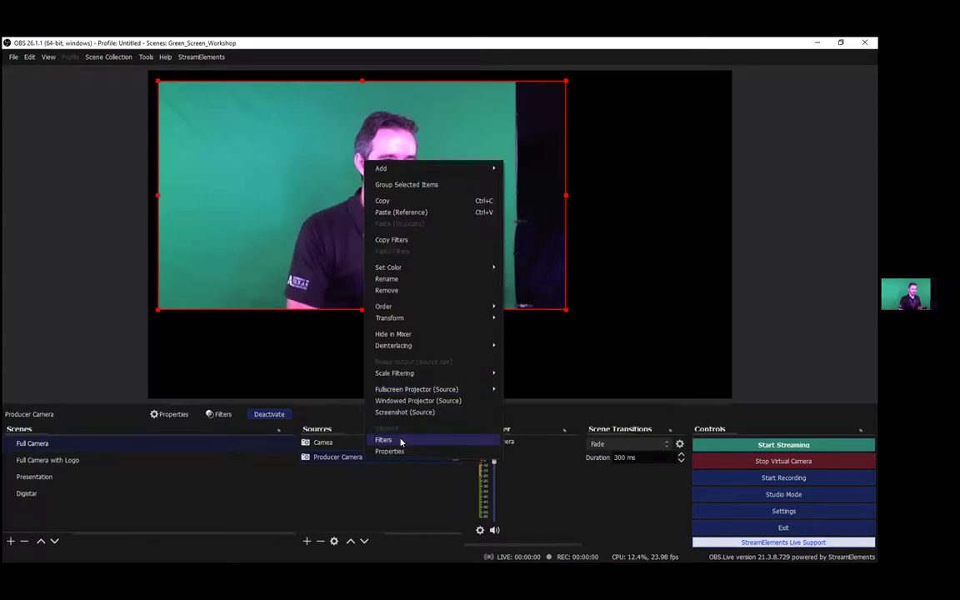
left_click(401, 441)
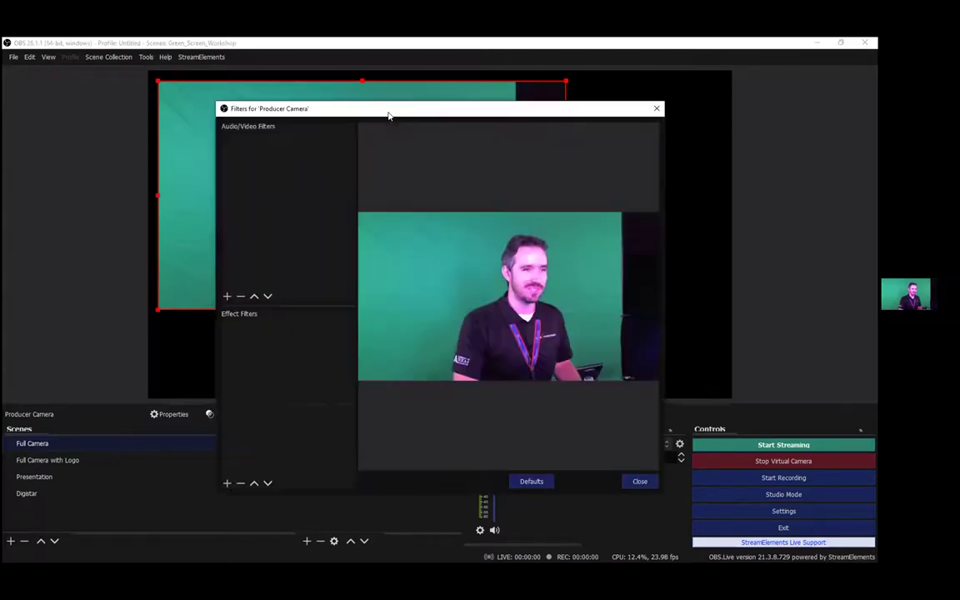
left_click(227, 484)
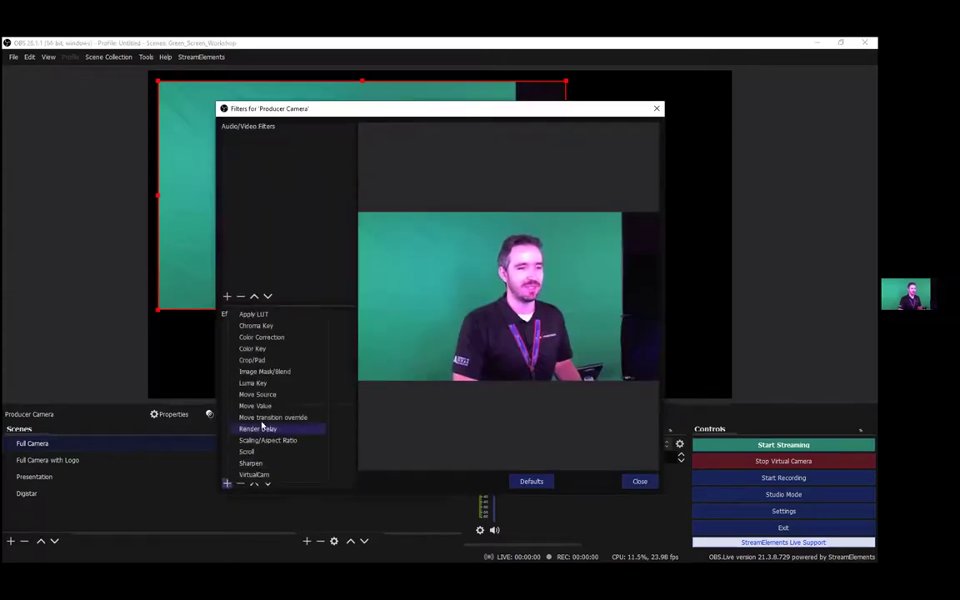
left_click(272, 336)
left_click(415, 319)
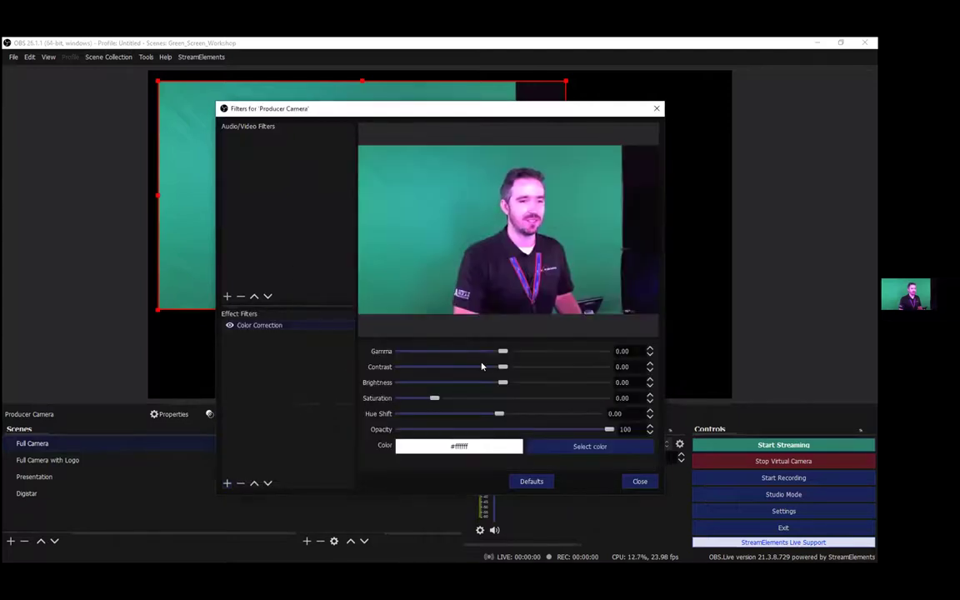
Set the Producer Camera's color correction to gamma -0.51, contrast 0.10, saturation 1.12 and hue shift 8.07.
left_click_drag(502, 366, 485, 352)
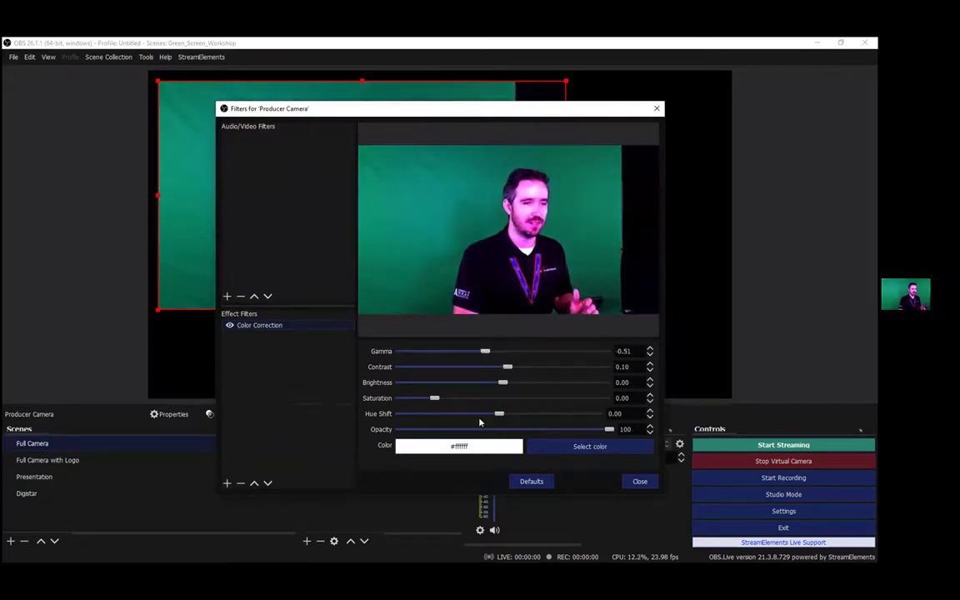
left_click_drag(500, 416, 503, 413)
left_click_drag(430, 400, 471, 399)
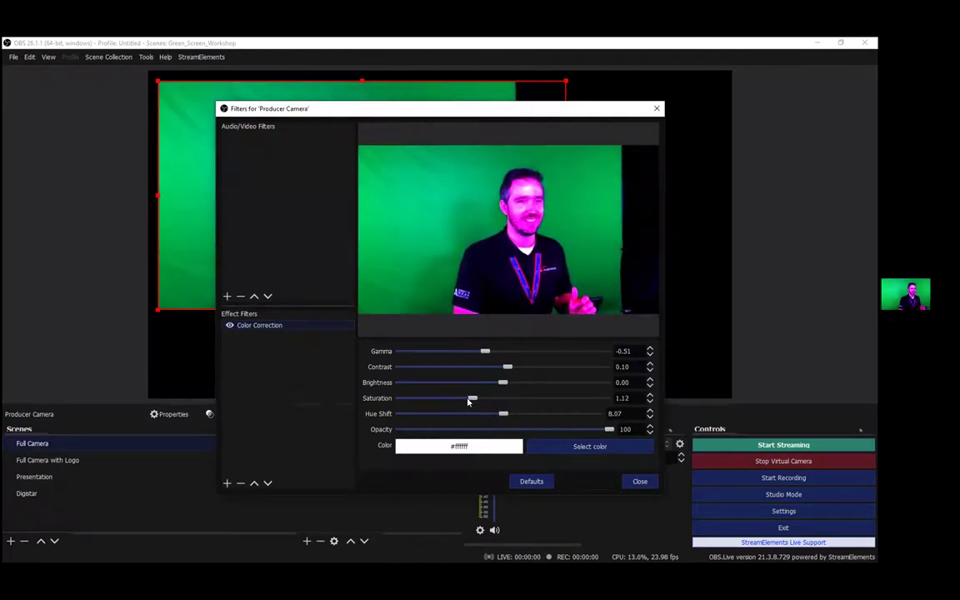
left_click(640, 481)
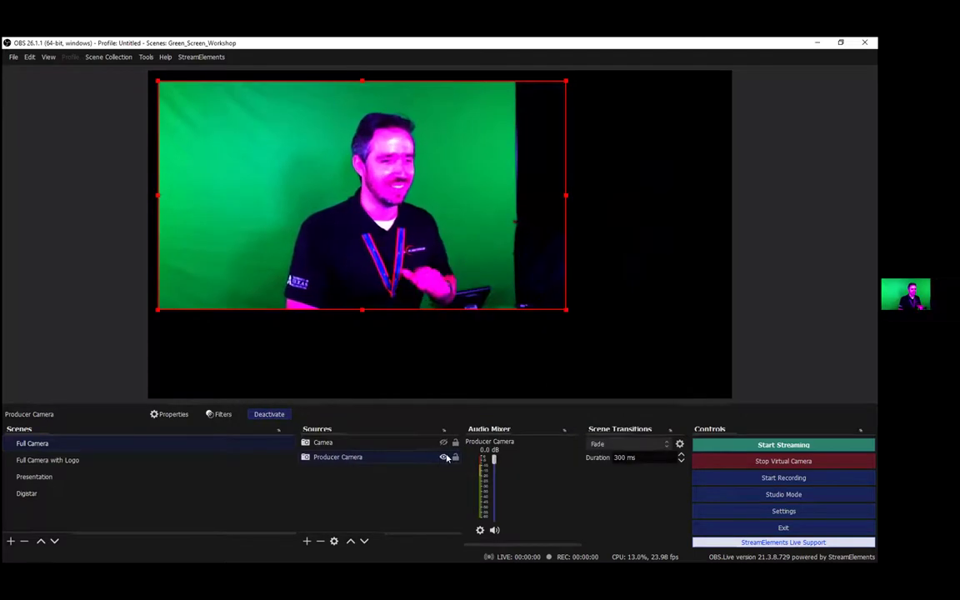
Make the Camea source visible again and hide the Producer Camera in the Full Camera scene.
left_click(444, 443)
left_click(444, 457)
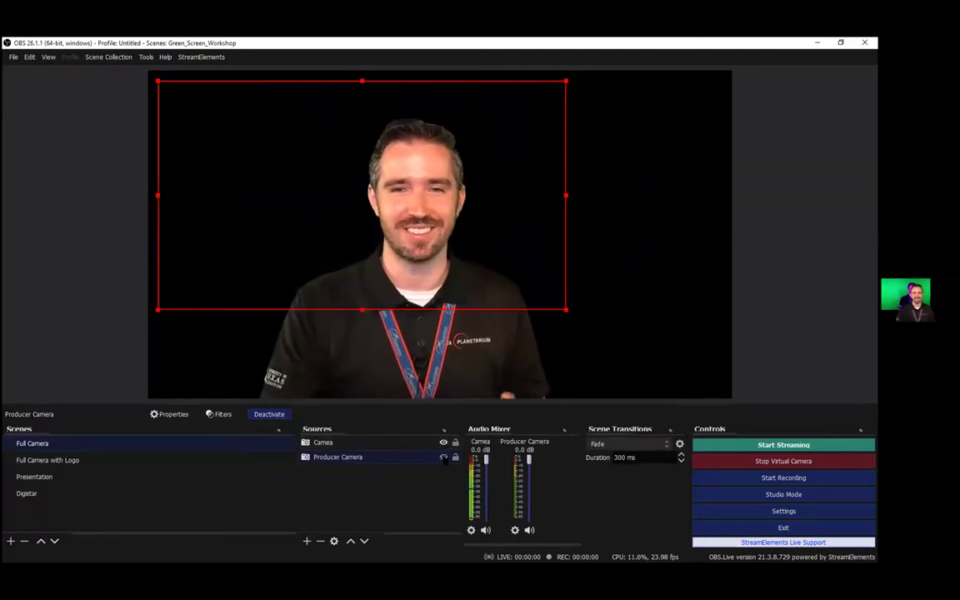
Add the existing Full Camera scene as a visible source in the Presentation scene.
left_click(155, 460)
left_click(156, 477)
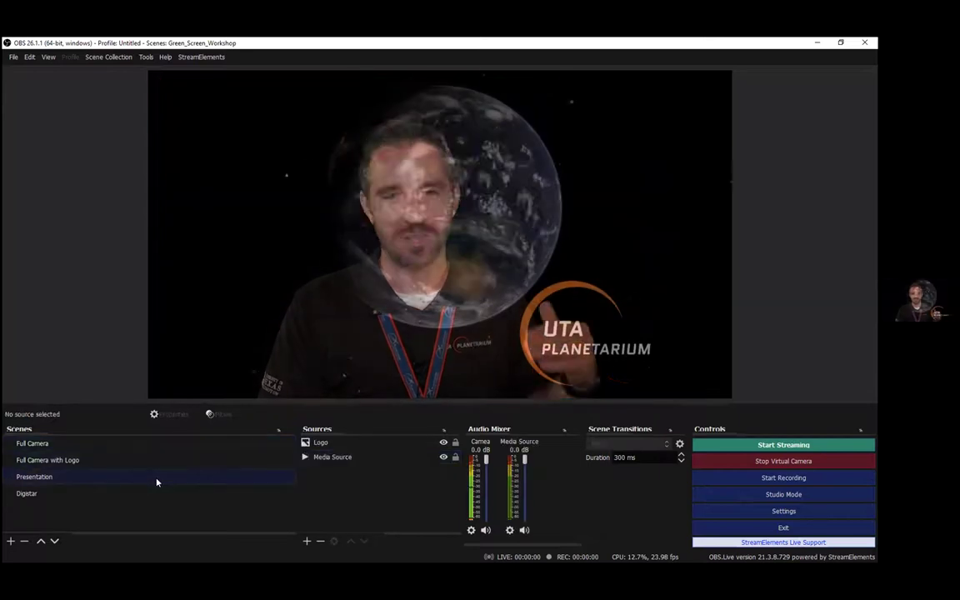
left_click(307, 541)
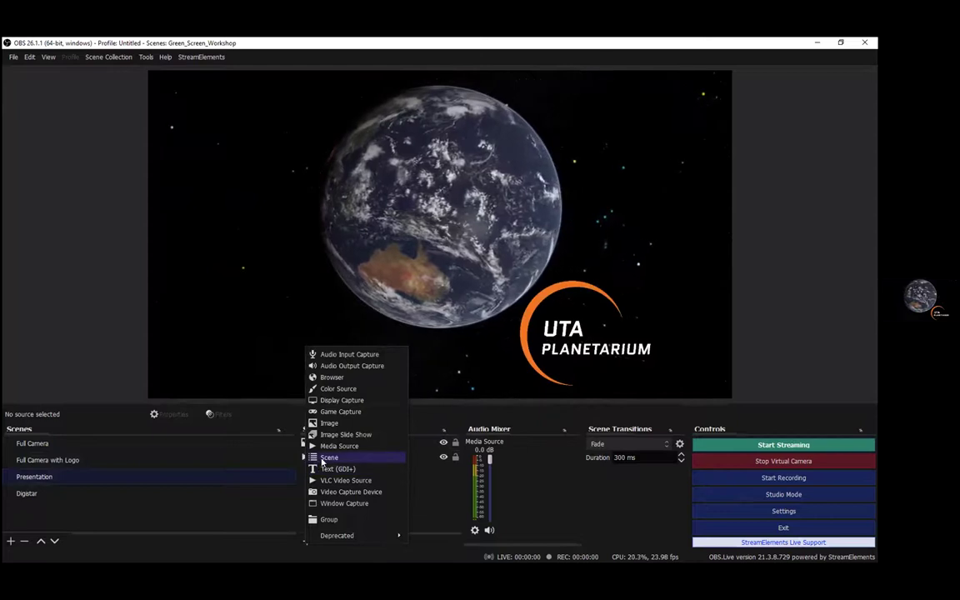
key("Return")
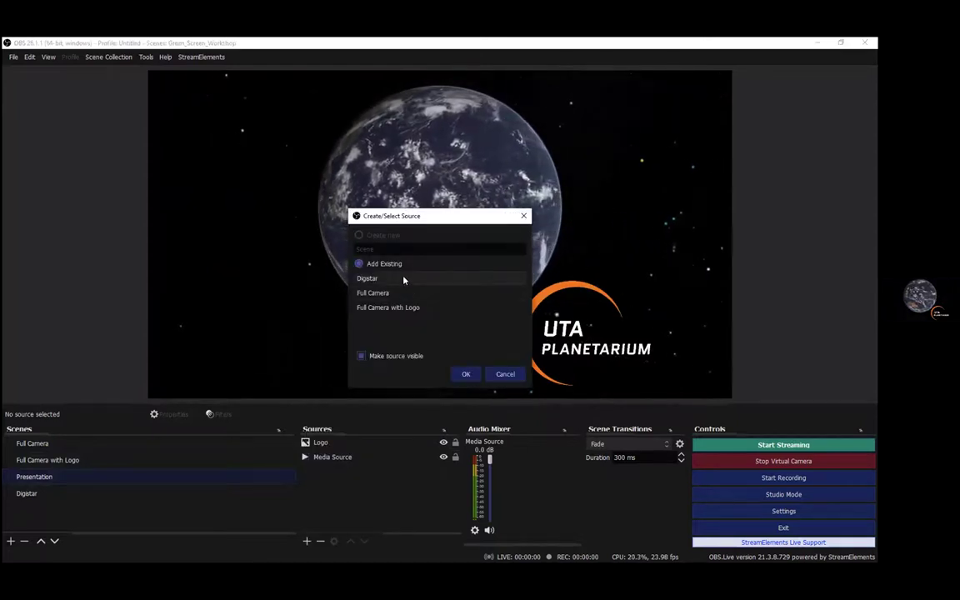
left_click(398, 293)
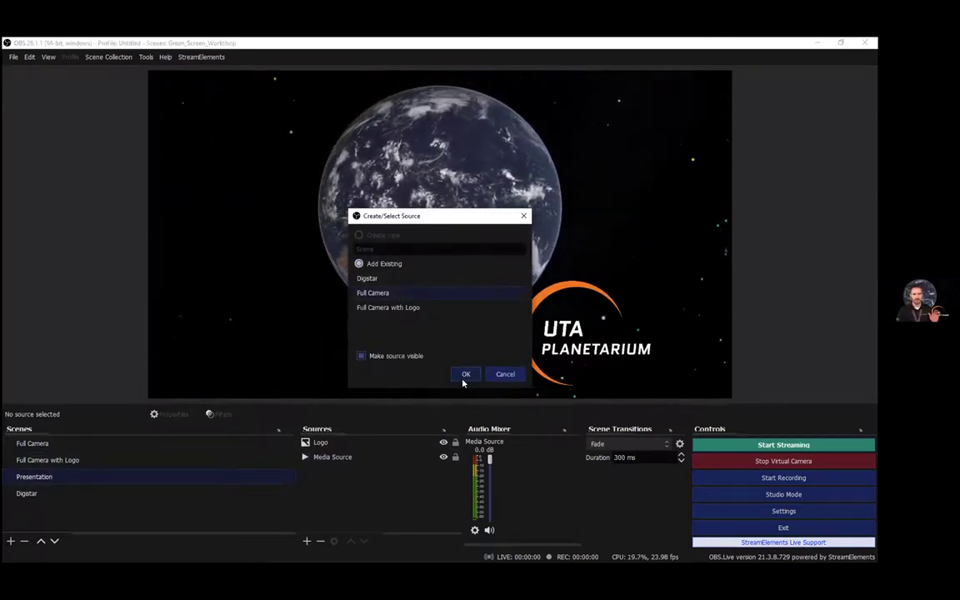
left_click(466, 374)
mouse_move(354, 457)
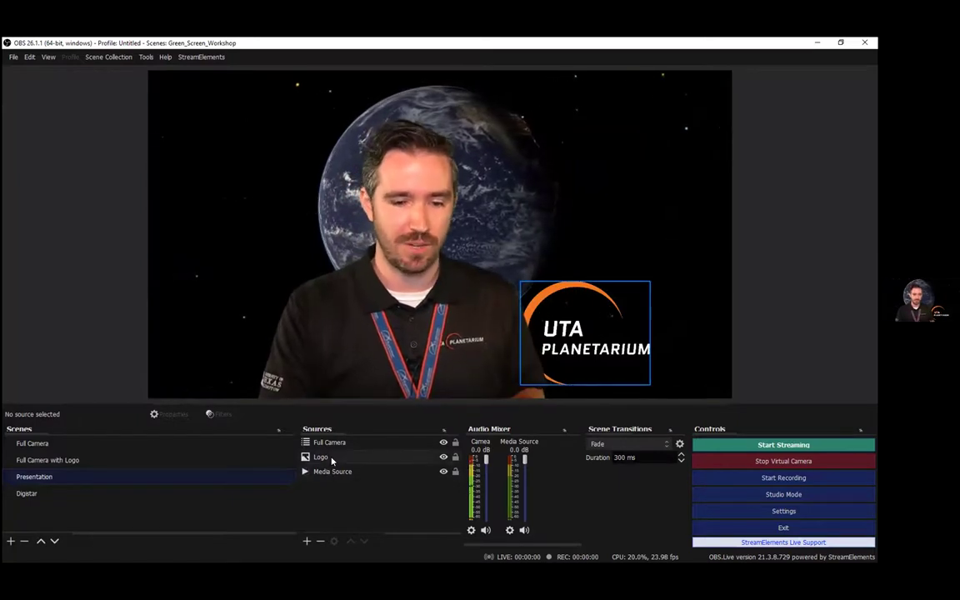
left_click(165, 460)
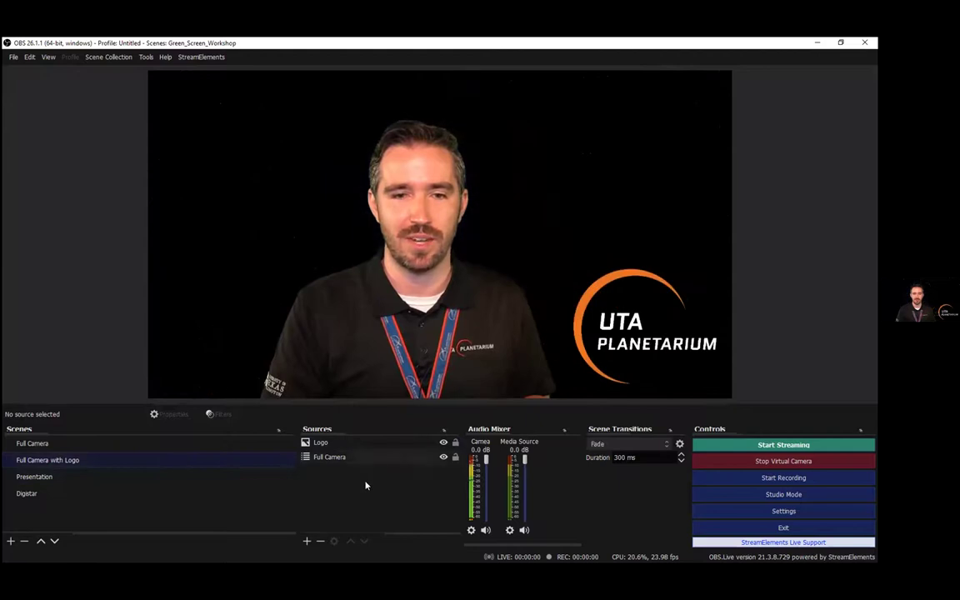
left_click(307, 541)
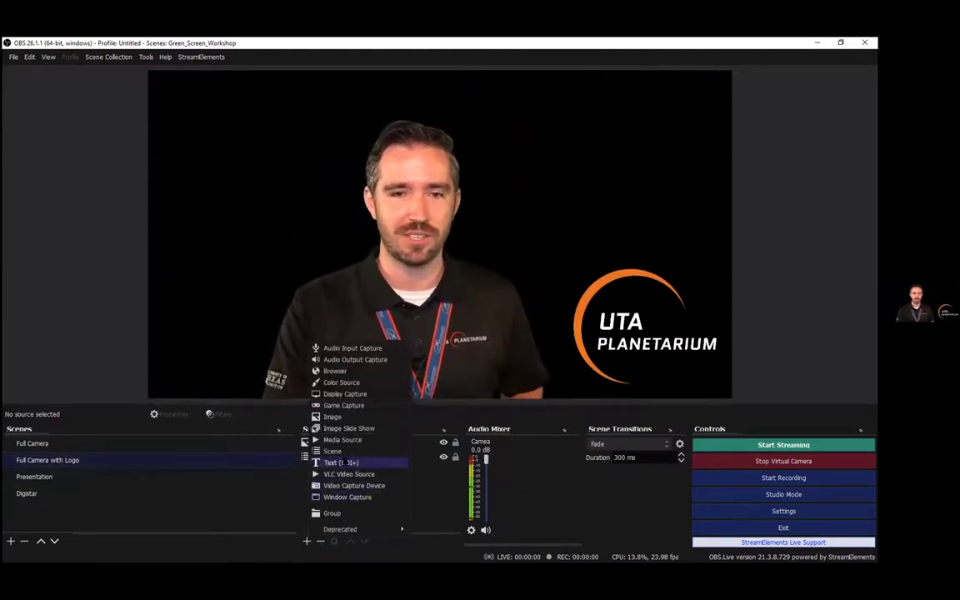
left_click(340, 463)
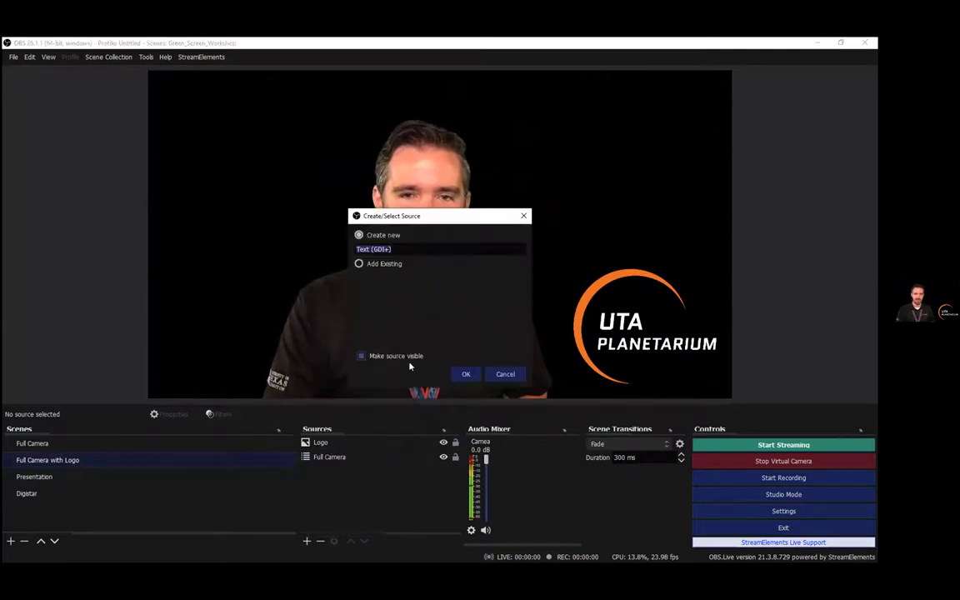
left_click(505, 374)
Create a new Text (GDI+) source named Credits in the Full Camera with Logo scene.
left_click(307, 541)
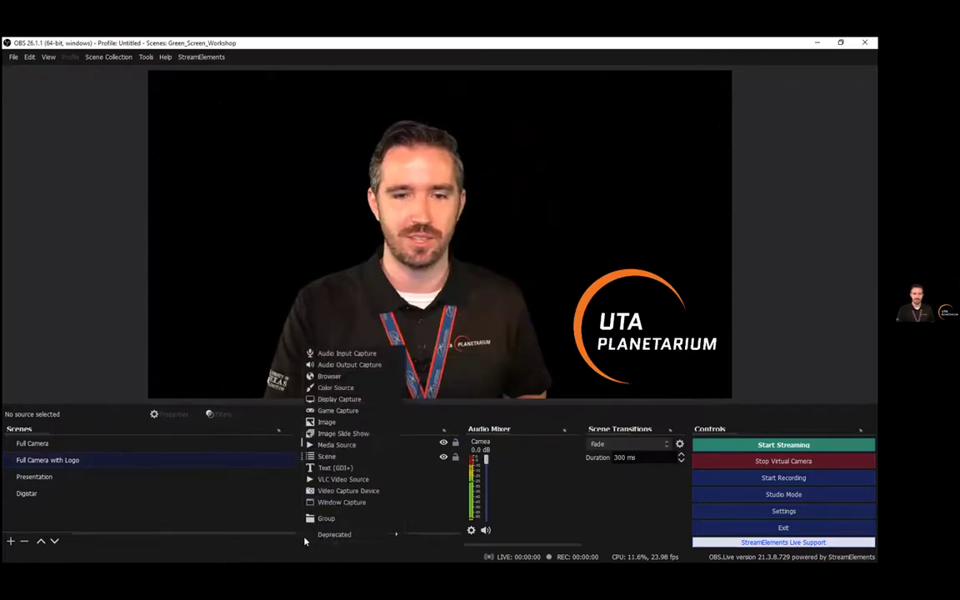
left_click(353, 468)
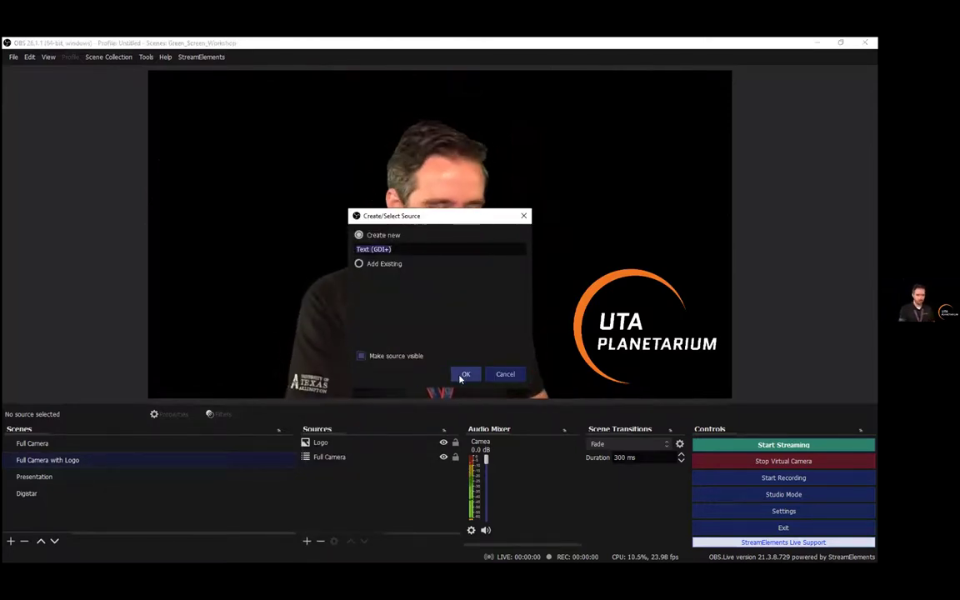
type("Credits")
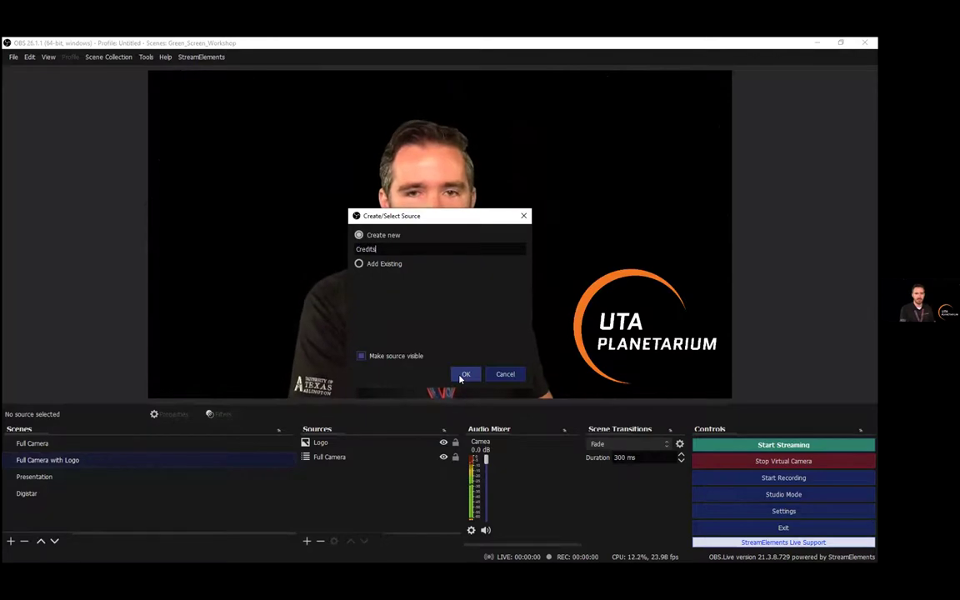
left_click(456, 374)
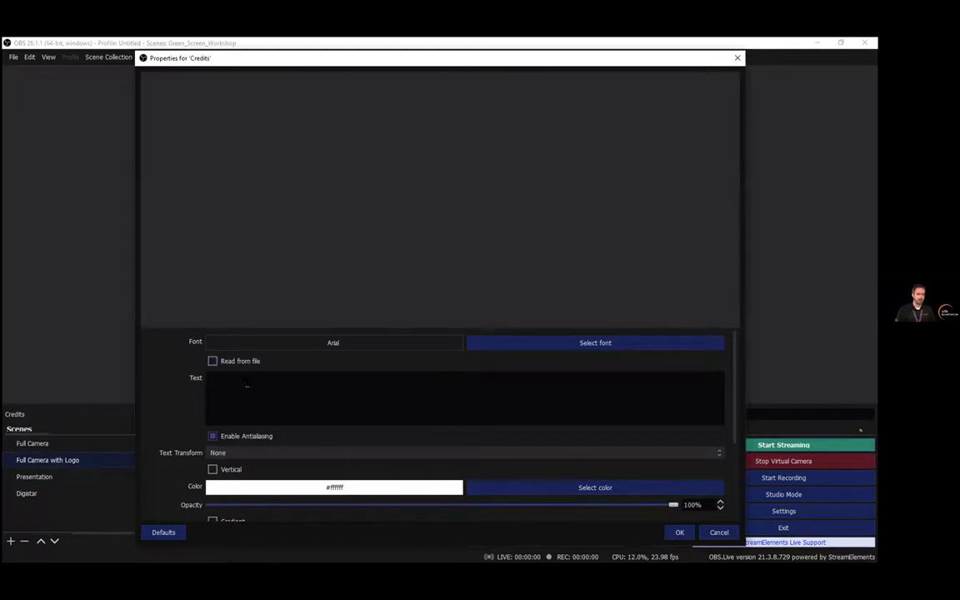
Fill the Credits text with a first name repeated on separate lines, including blank lines and a dashed separator.
left_click(246, 385)
type("Jim")
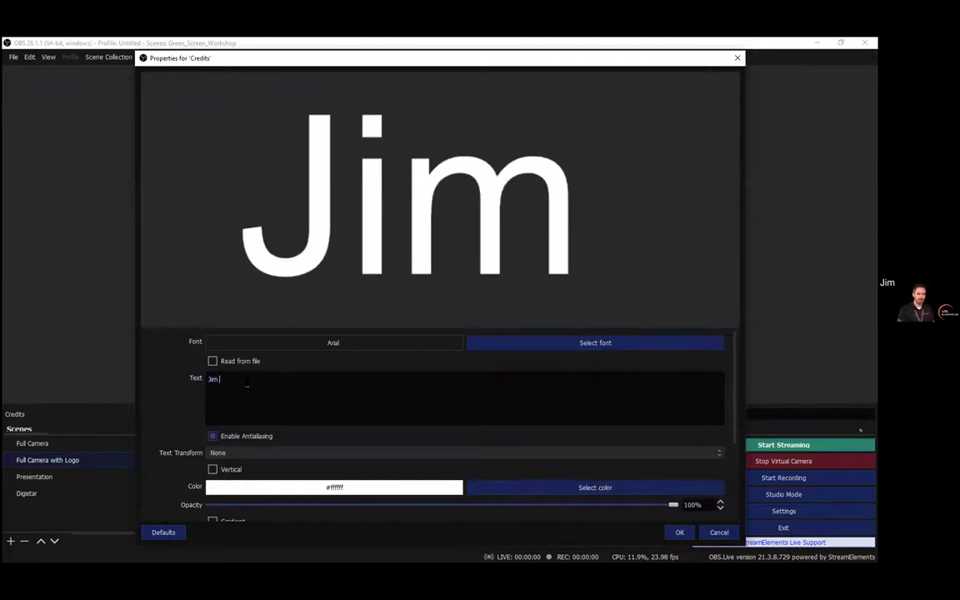
key("Return")
type("Jim")
key("Return")
type("Jim")
key("Return")
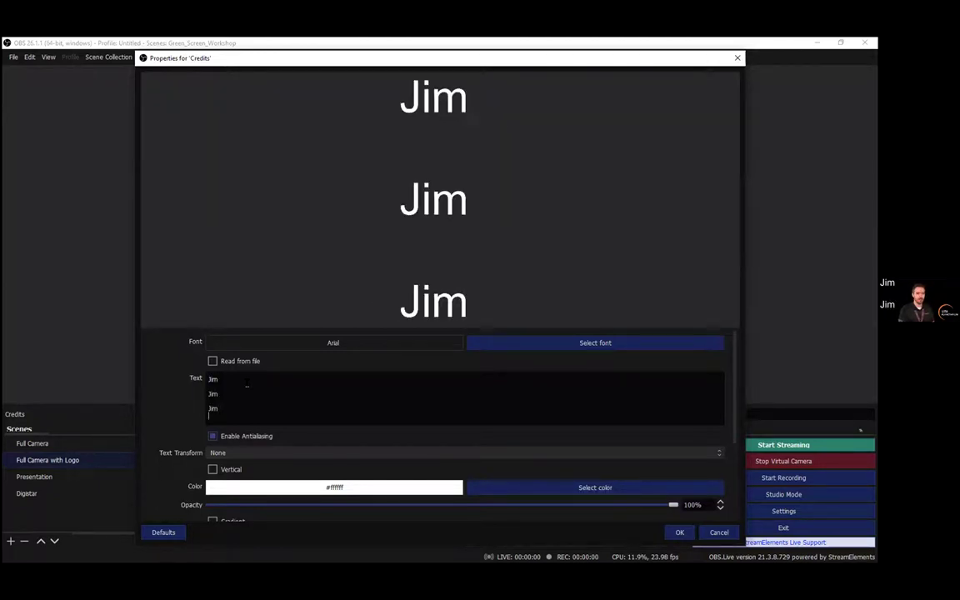
type("Jim")
key("Return")
type("Jim")
key("Return")
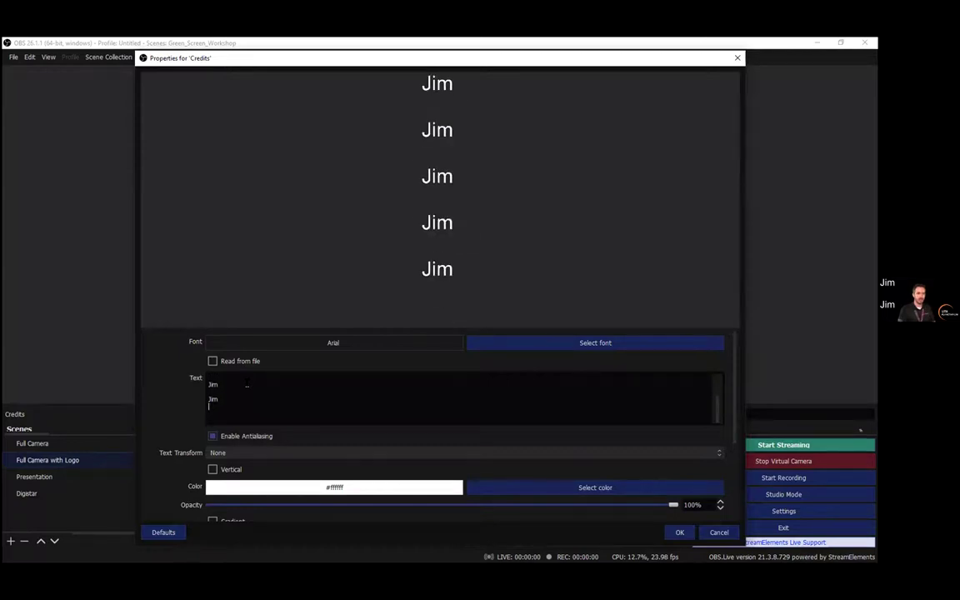
type("Jim")
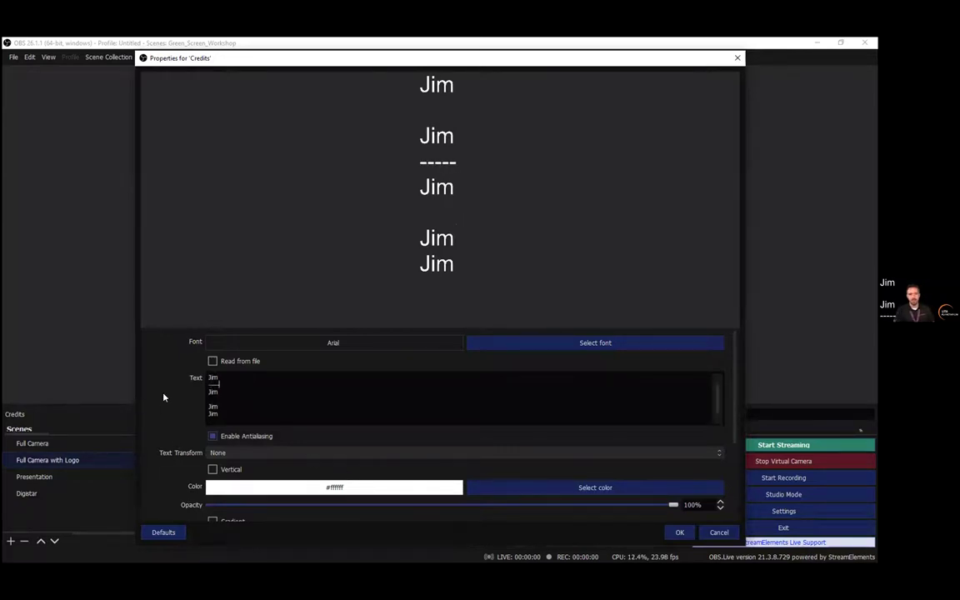
Try vertical orientation on the Credits text, switch it off again, check the font options and accept the source properties.
scroll(164, 398, "down", 4)
scroll(166, 398, "up", 4)
left_click(213, 470)
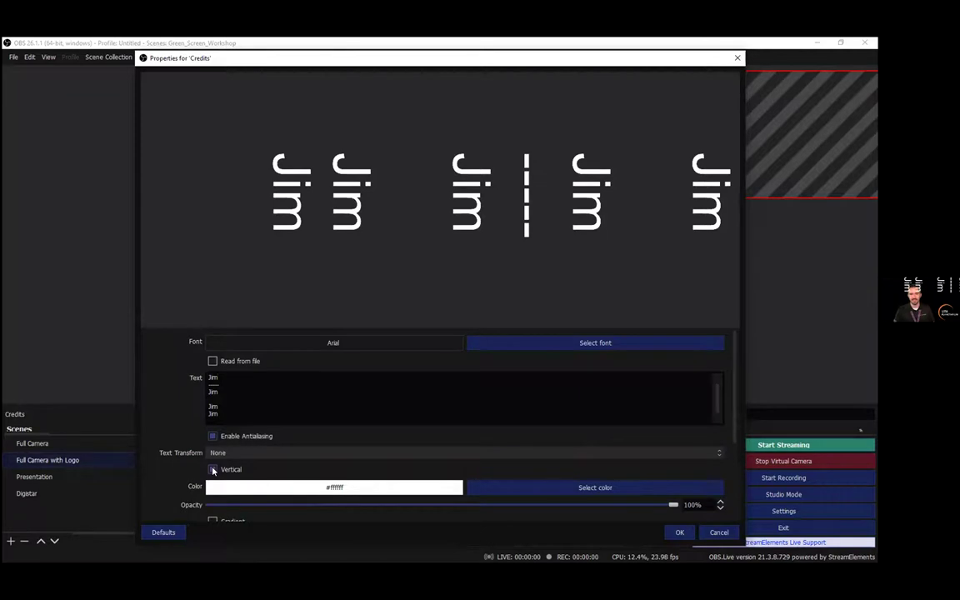
left_click(213, 470)
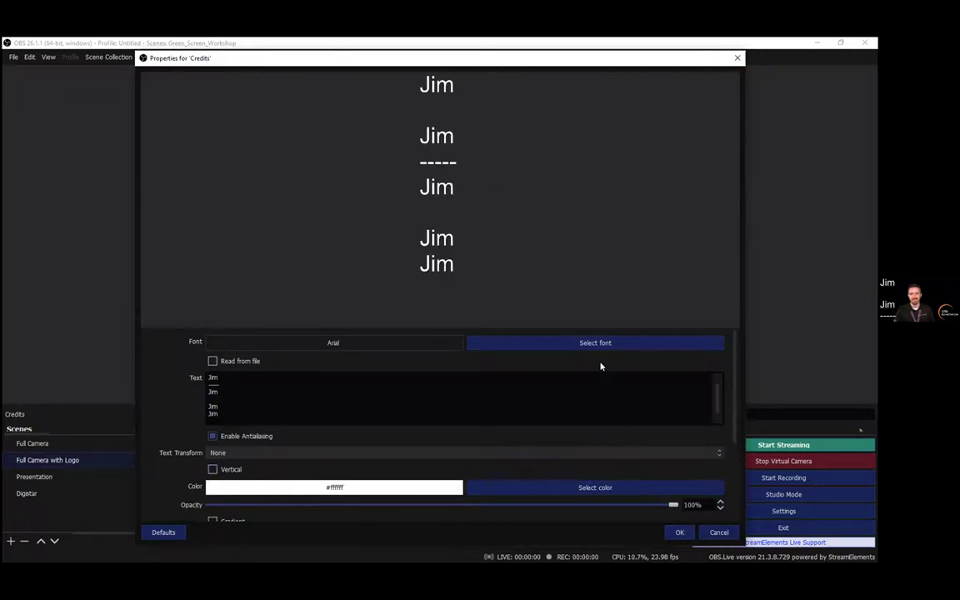
left_click(574, 343)
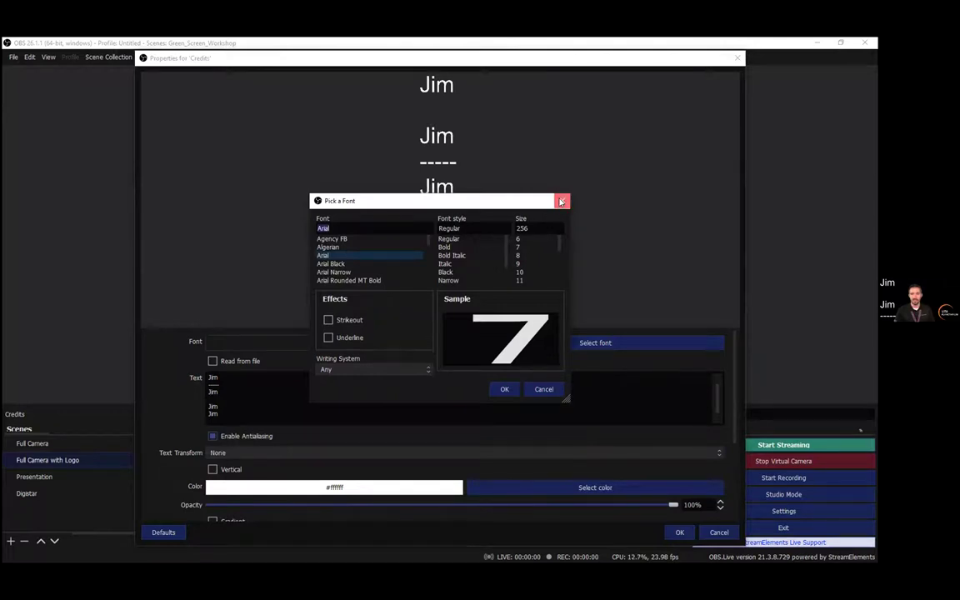
left_click(680, 534)
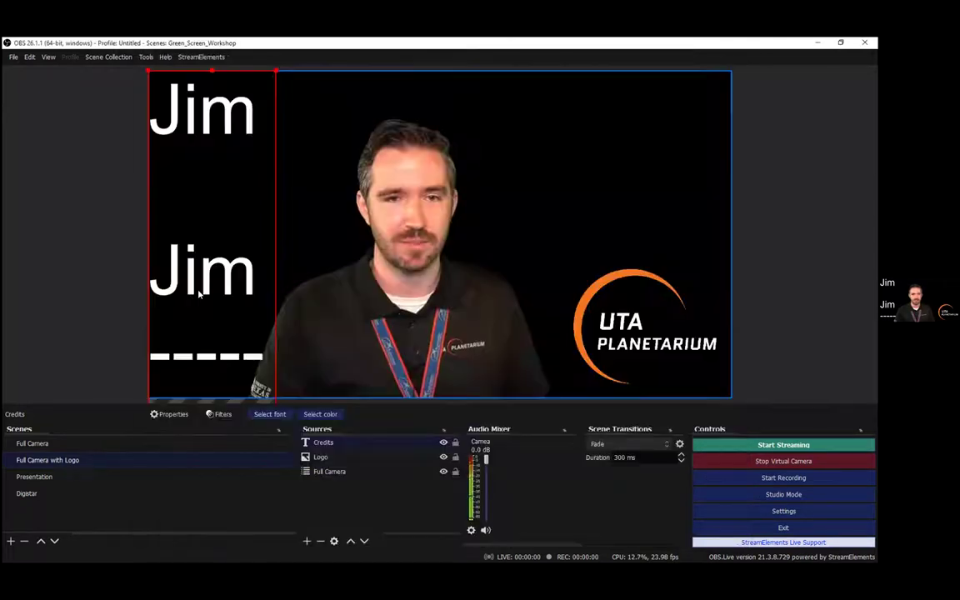
Add a Scroll effect filter to the Credits source and set its vertical speed to 106.
right_click(359, 444)
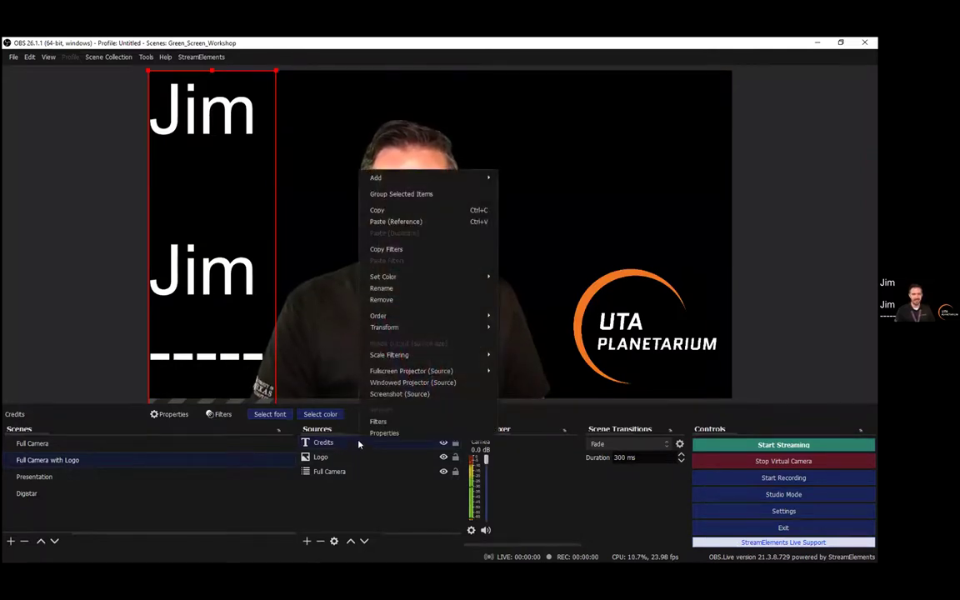
left_click(419, 421)
left_click(226, 483)
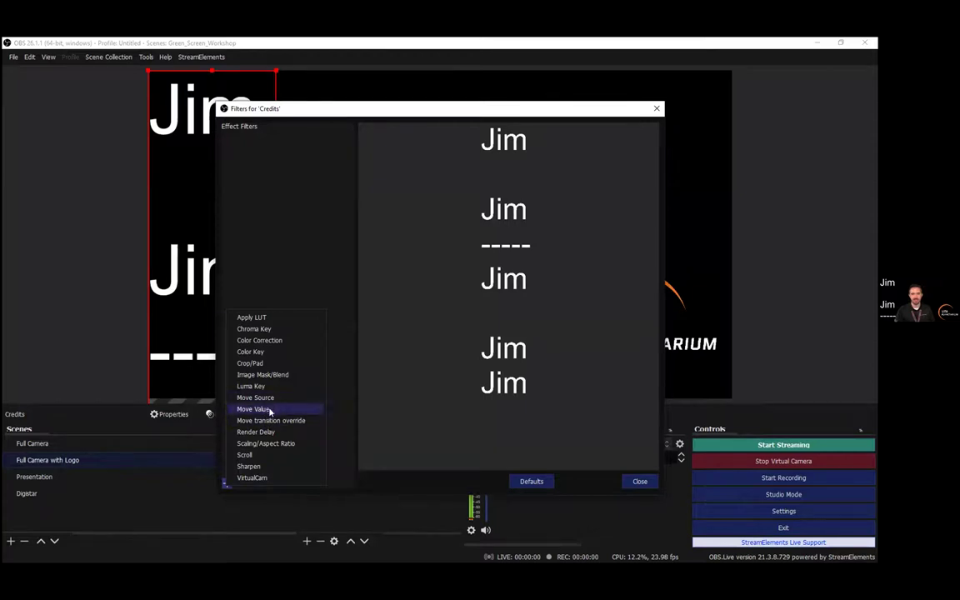
left_click(245, 455)
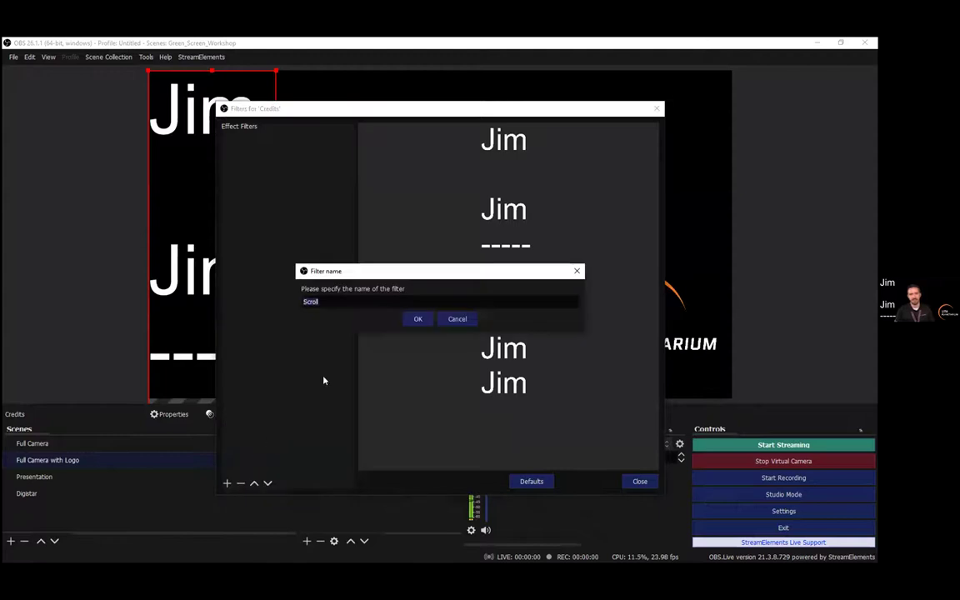
left_click(418, 319)
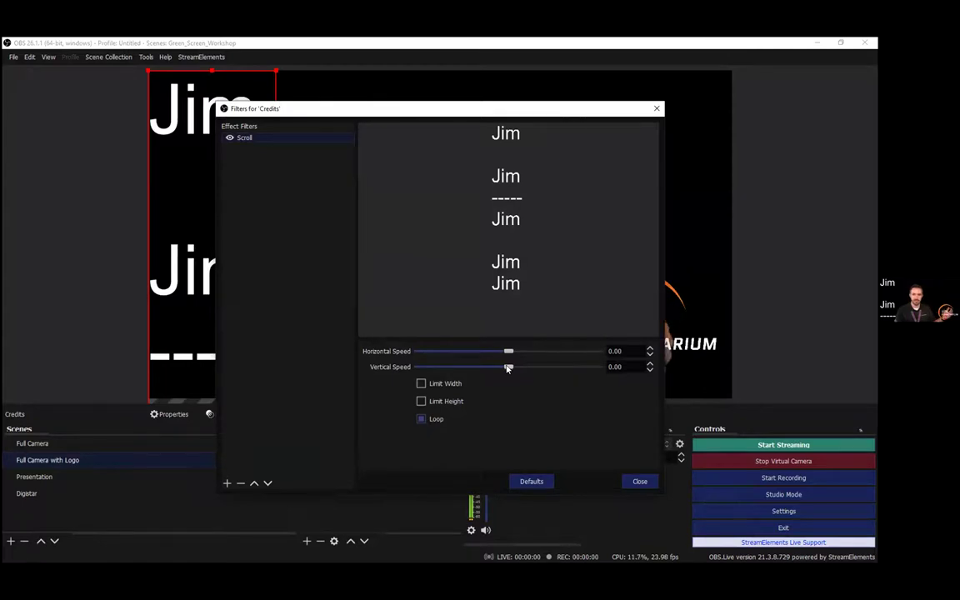
left_click_drag(509, 367, 528, 368)
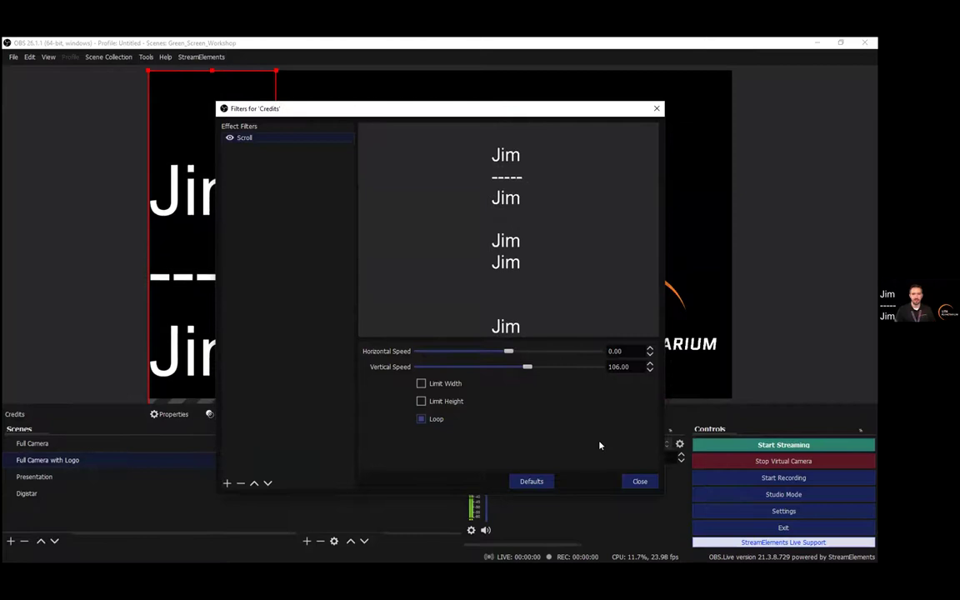
Try limiting the Scroll filter's width to 800, turn the width limit off again and close the Credits filters.
left_click(443, 384)
left_click(443, 384)
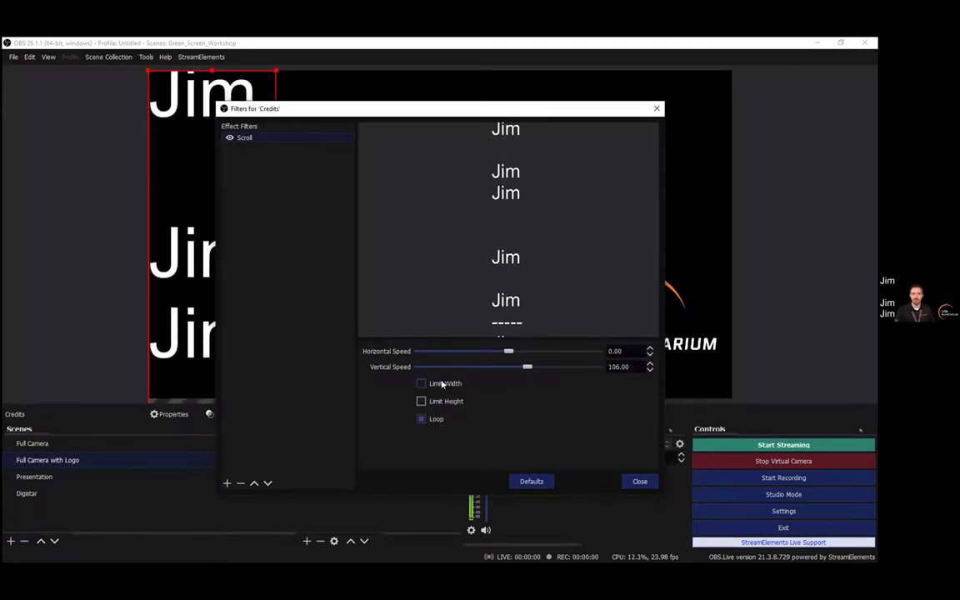
left_click(443, 384)
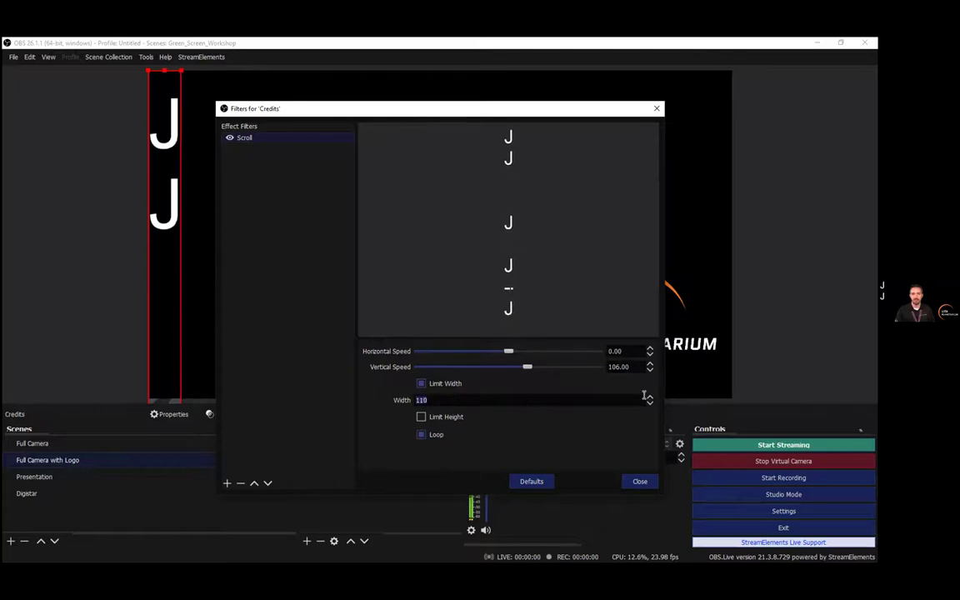
type("800")
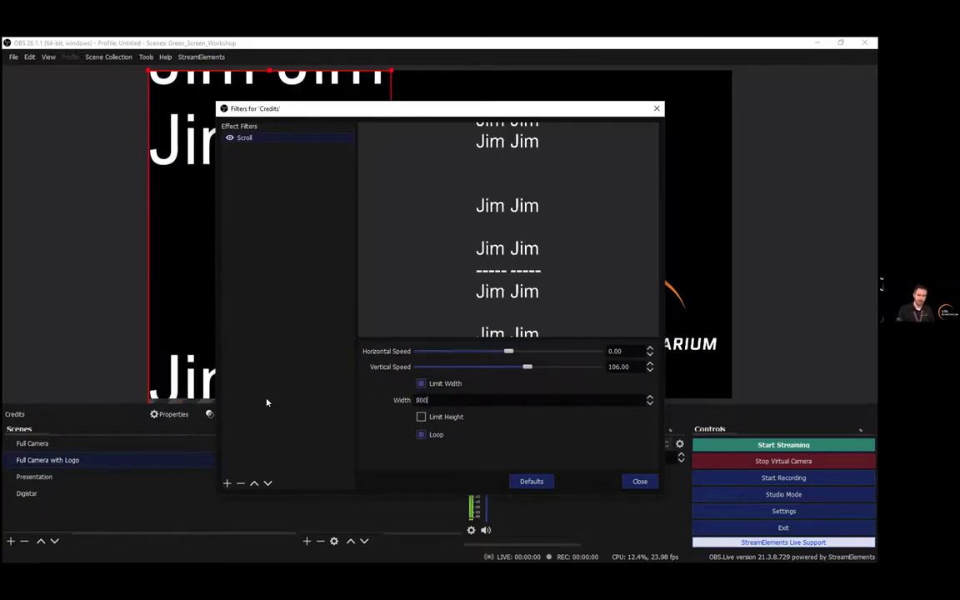
left_click(422, 384)
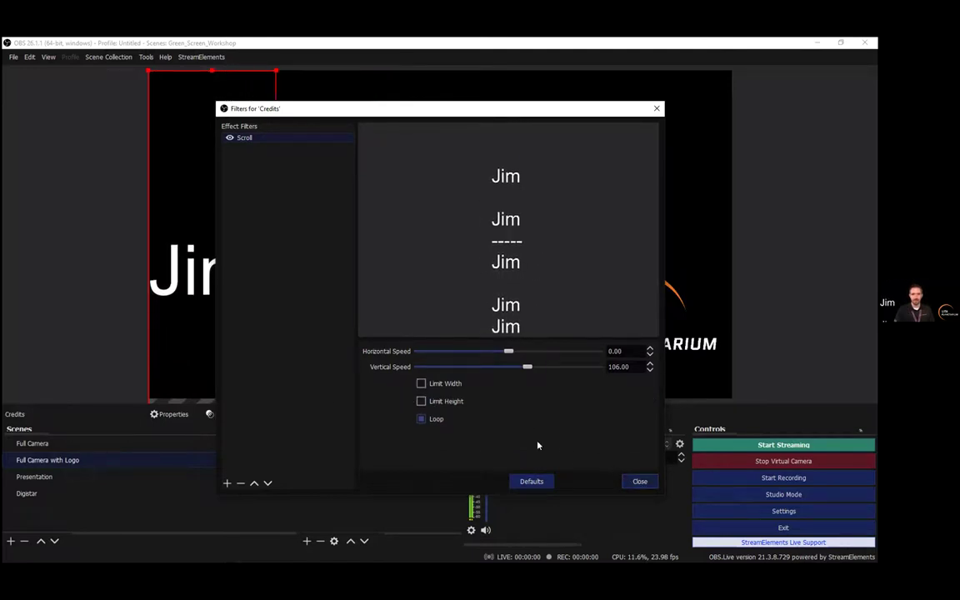
key("Escape")
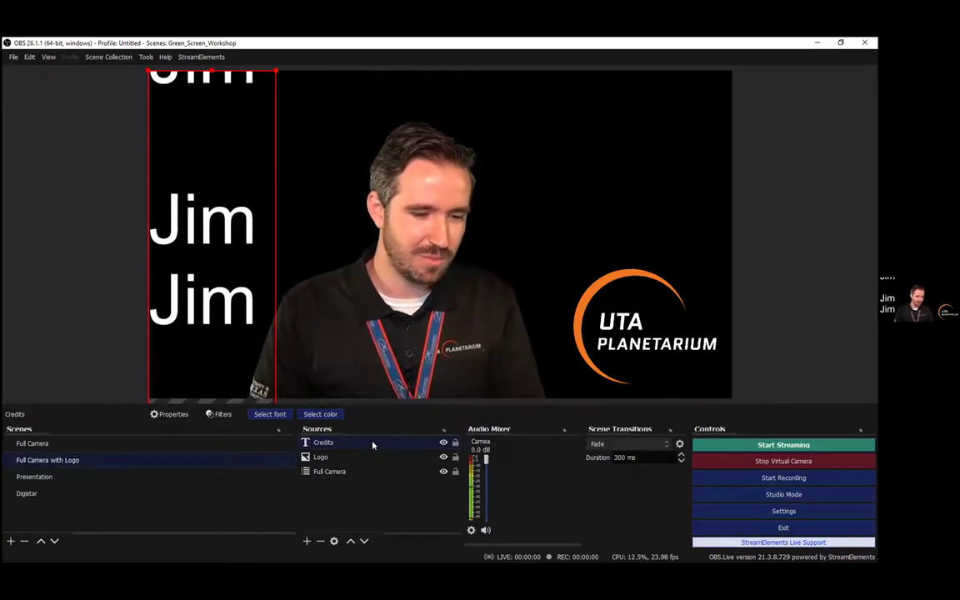
Remove the Credits source from the Full Camera with Logo scene.
key("Delete")
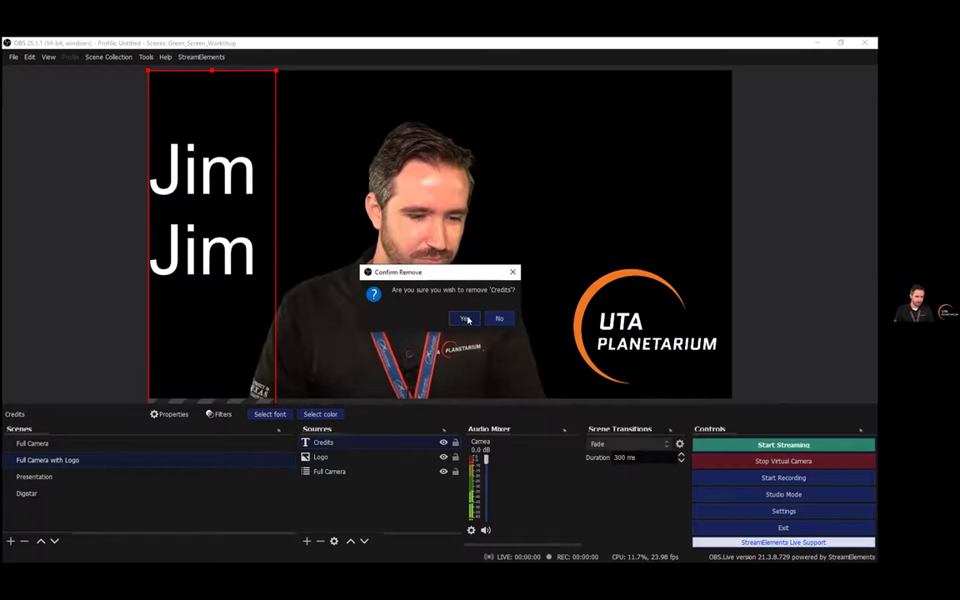
left_click(466, 319)
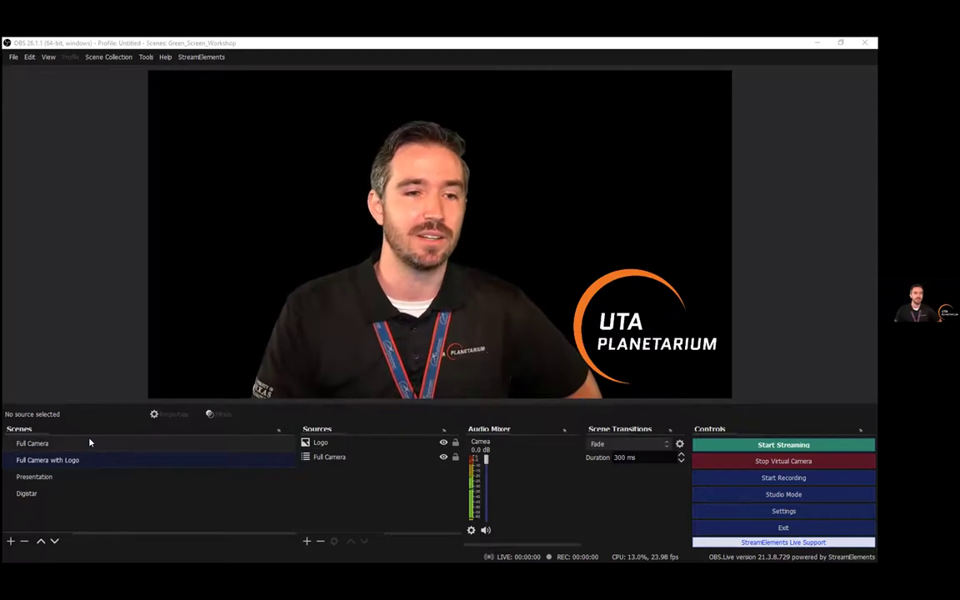
Switch to the Full Camera scene, turn off the Chroma Key filter on the Camea source and close the filters.
left_click(292, 444)
left_click(382, 446)
right_click(382, 447)
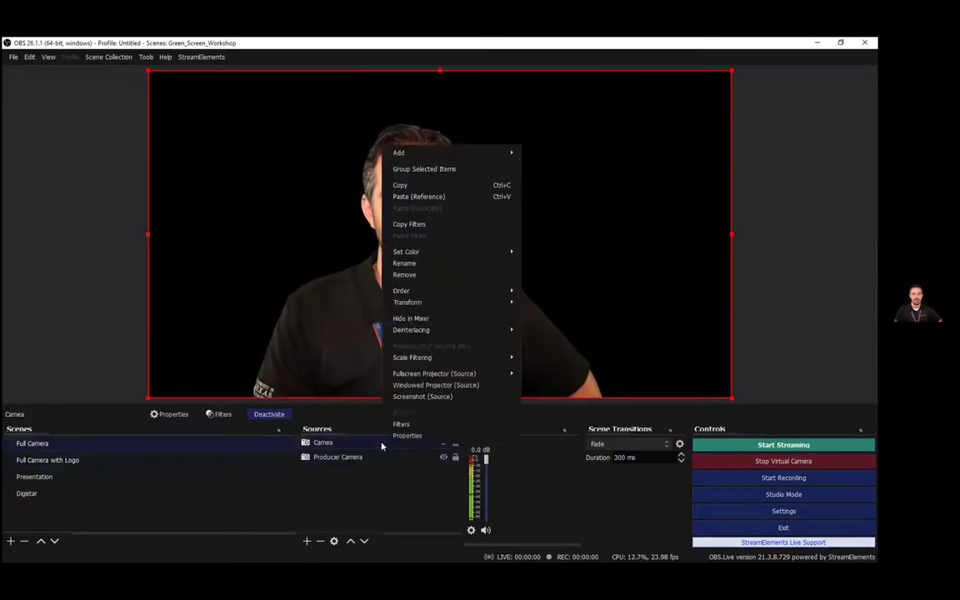
left_click(403, 425)
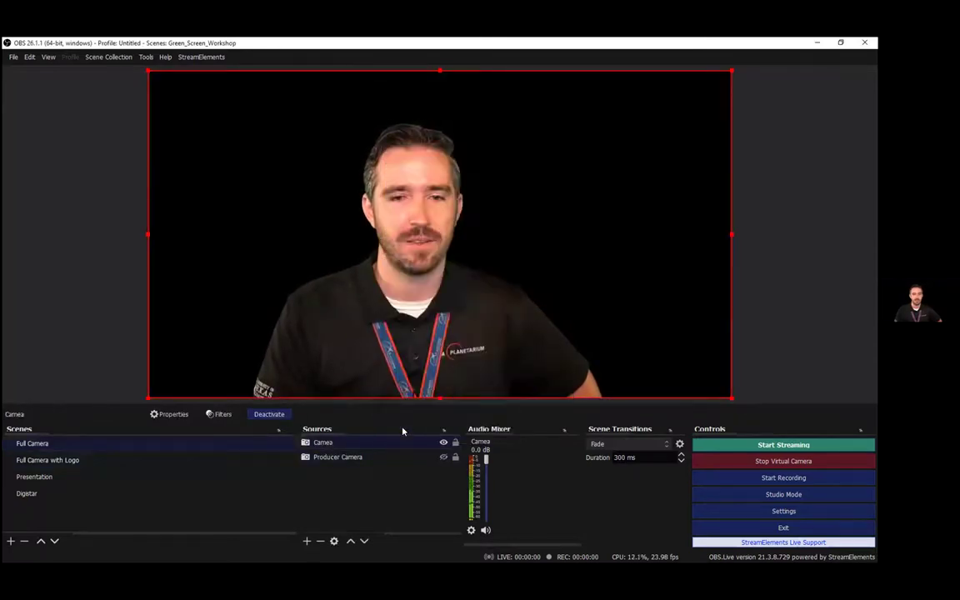
left_click_drag(363, 116, 633, 113)
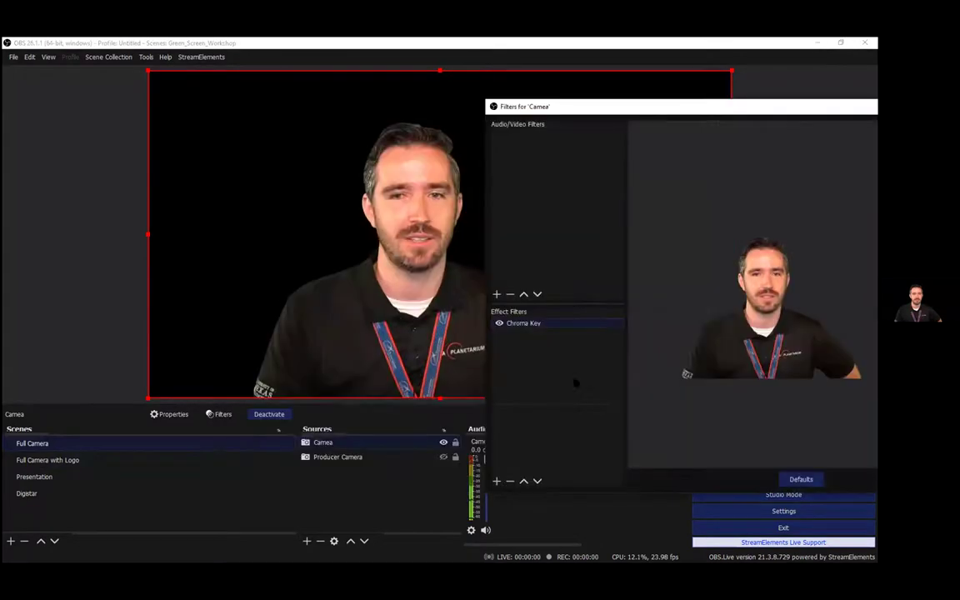
left_click(500, 323)
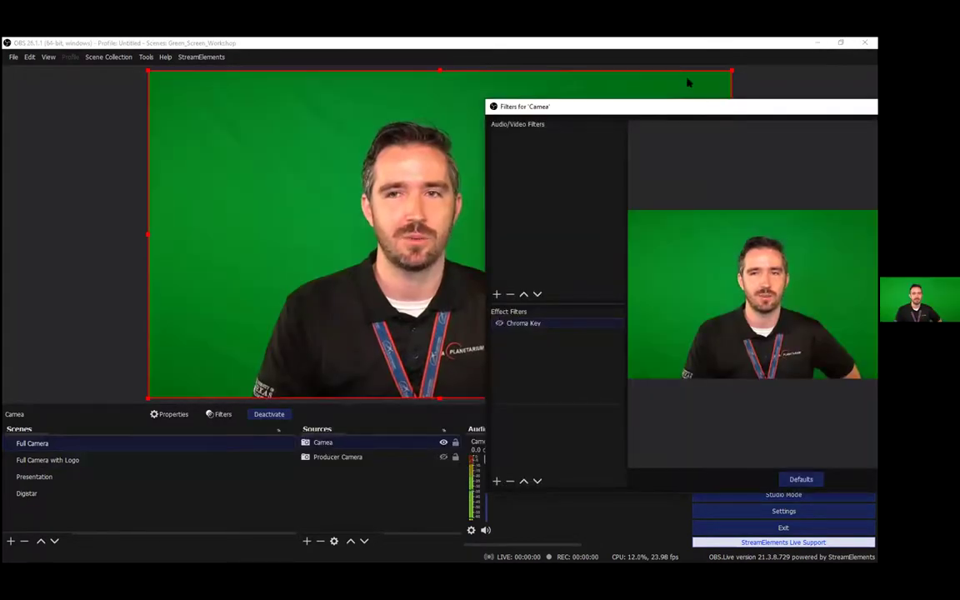
left_click_drag(688, 109, 483, 86)
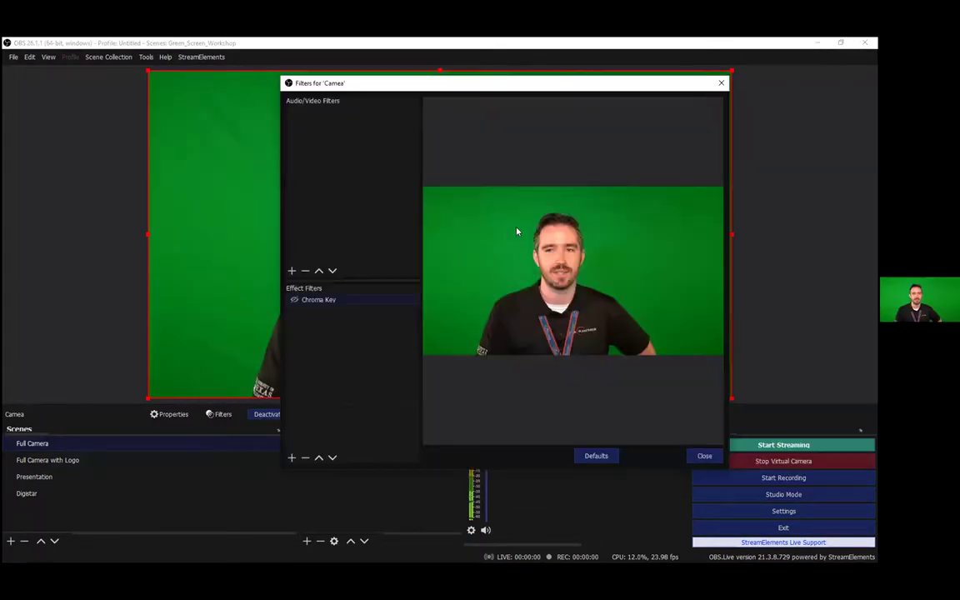
left_click(703, 456)
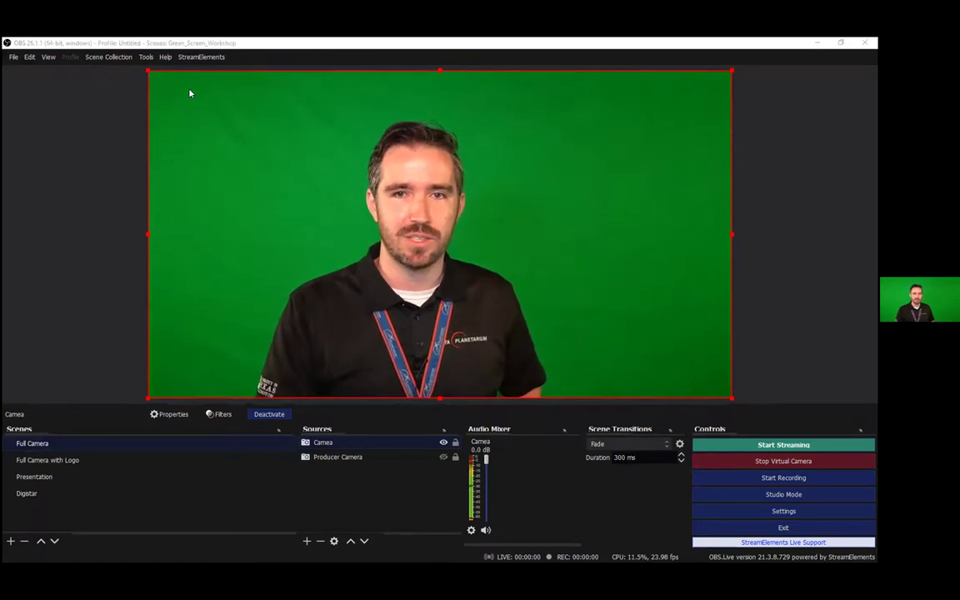
Reopen the Camea source's filters, try a Chroma Key opacity of about 80 and turn the filter back on.
right_click(350, 442)
left_click(364, 425)
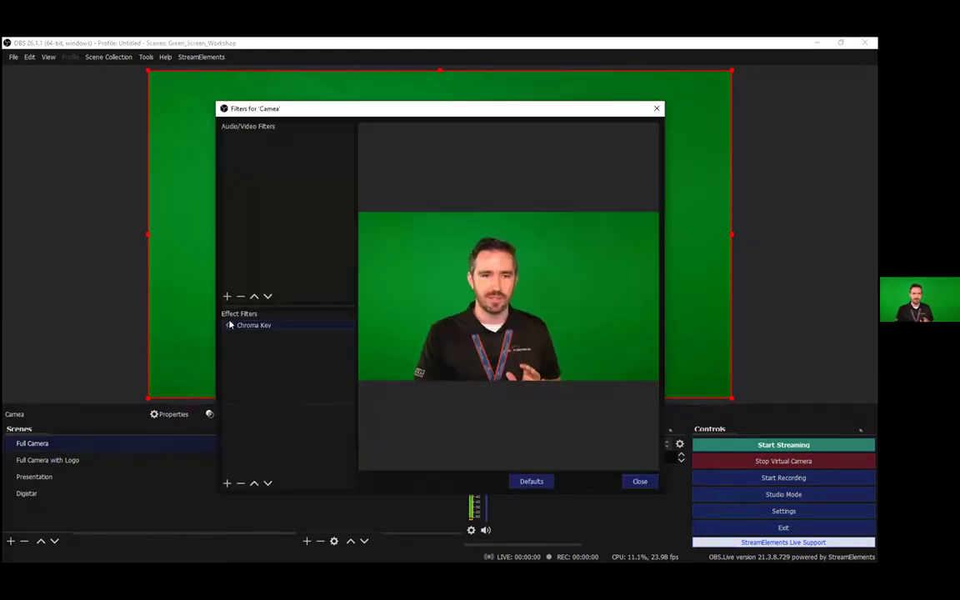
left_click(300, 326)
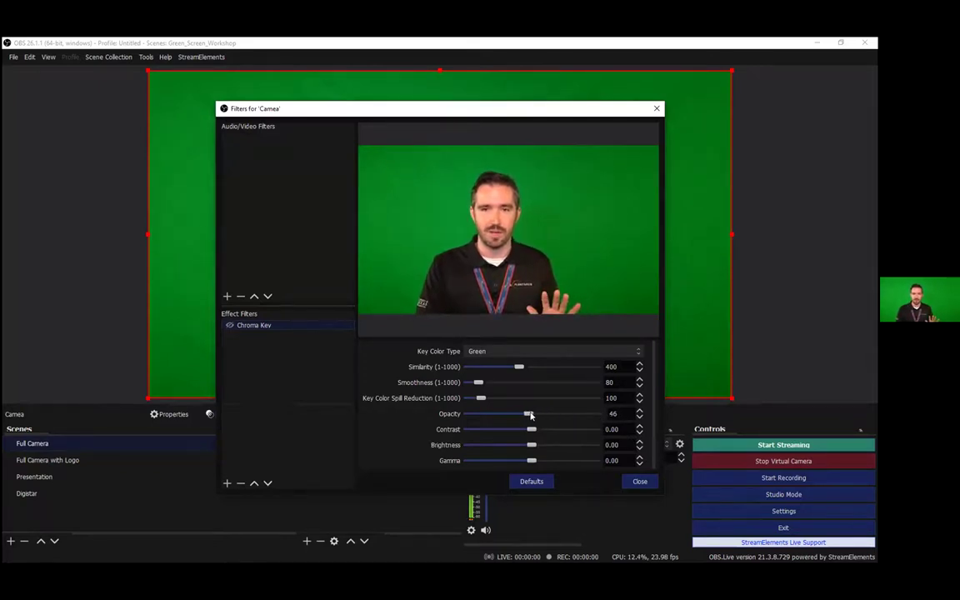
left_click_drag(529, 414, 561, 415)
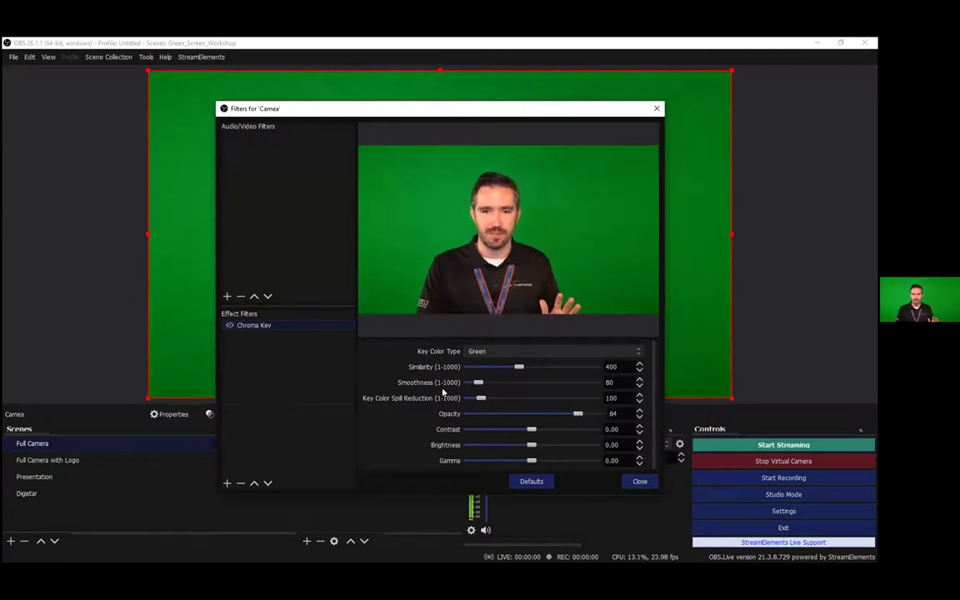
left_click(229, 326)
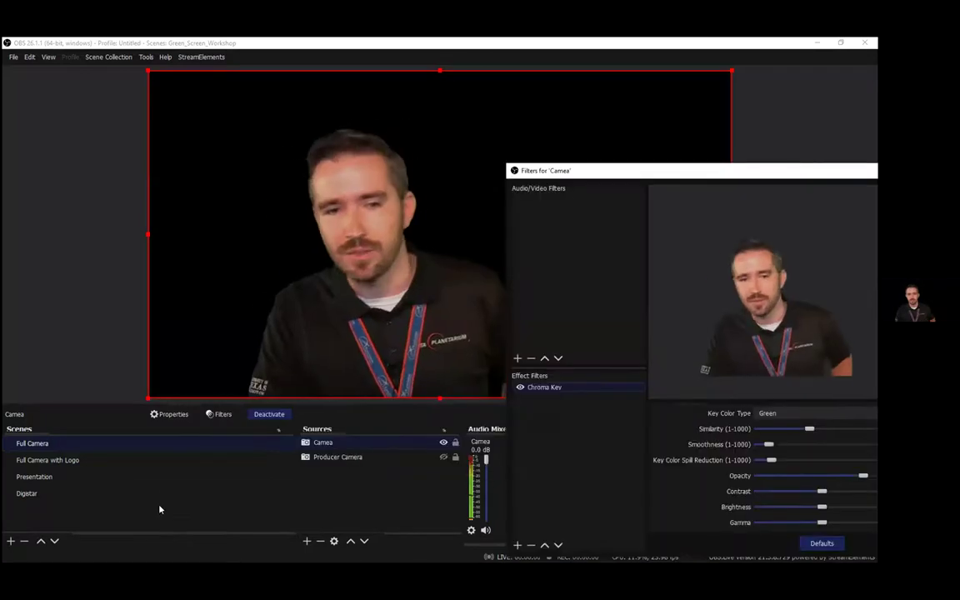
Show the Presentation scene, set the Chroma Key opacity to 100 and compare the filter switched off and on.
left_click(117, 478)
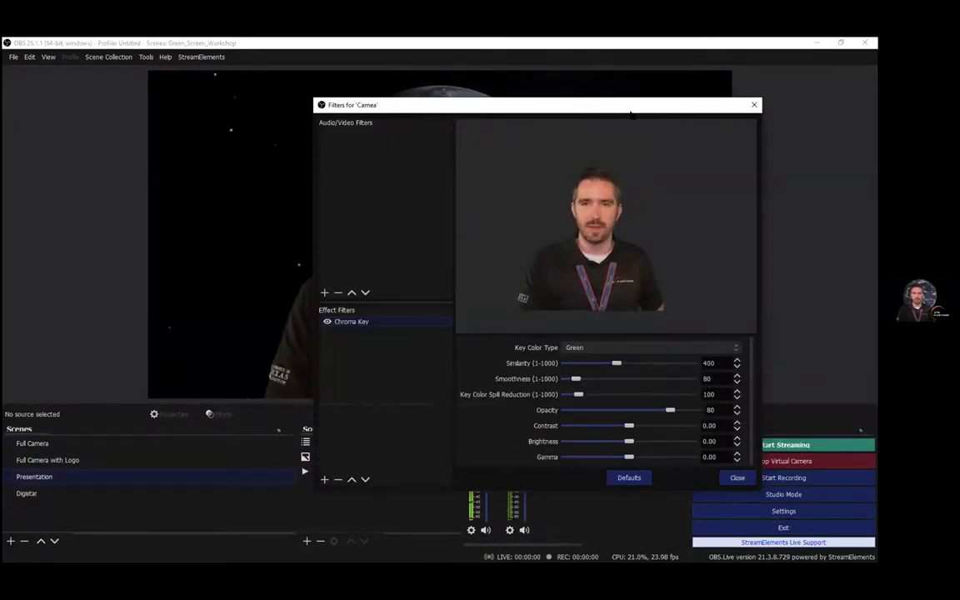
left_click_drag(631, 114, 751, 92)
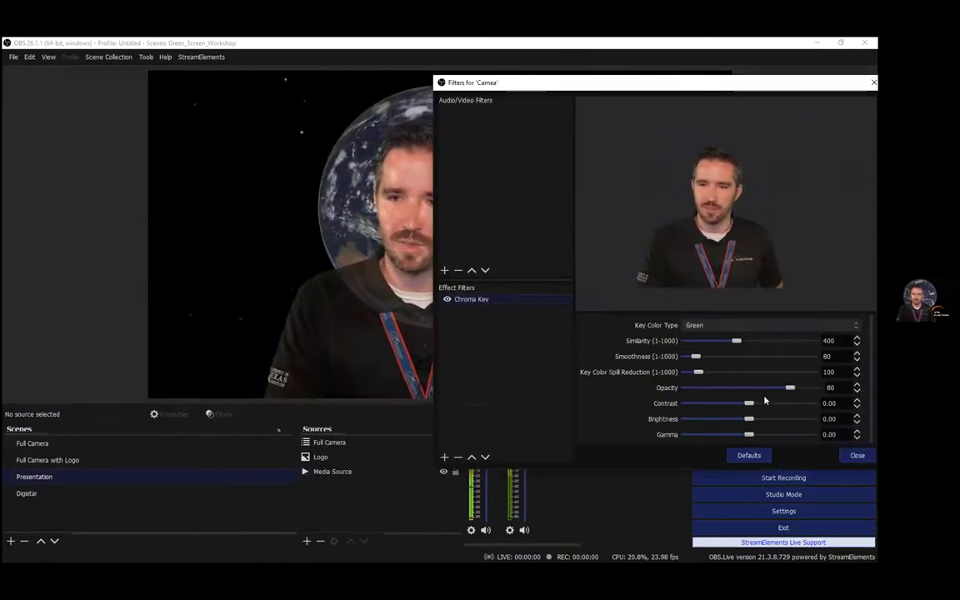
left_click_drag(790, 387, 817, 388)
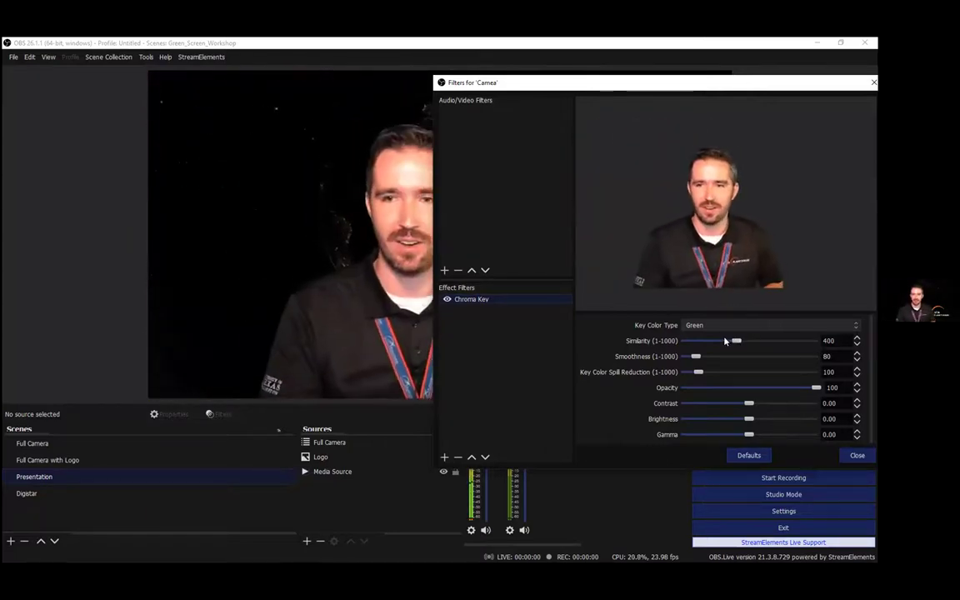
left_click(446, 300)
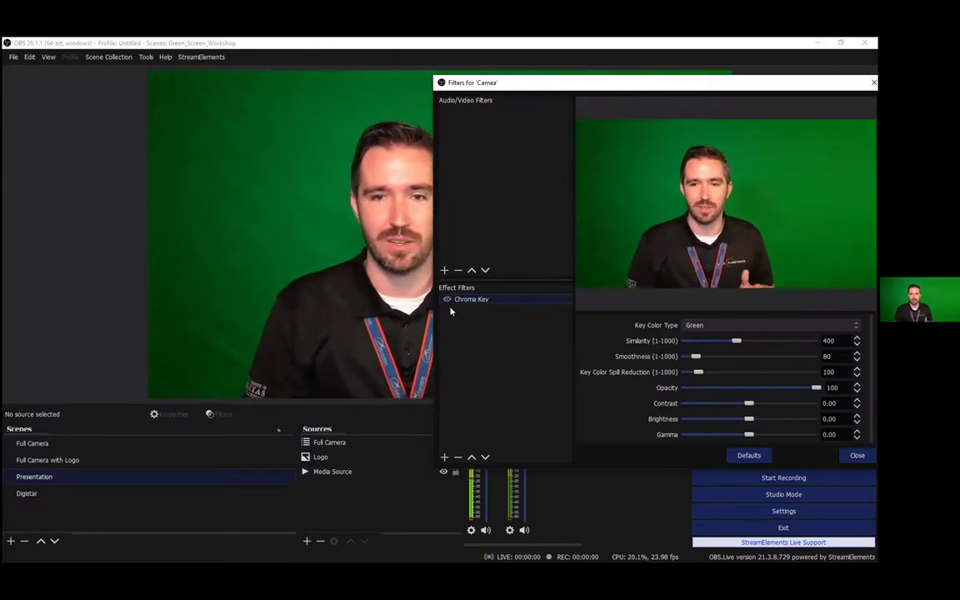
left_click(446, 299)
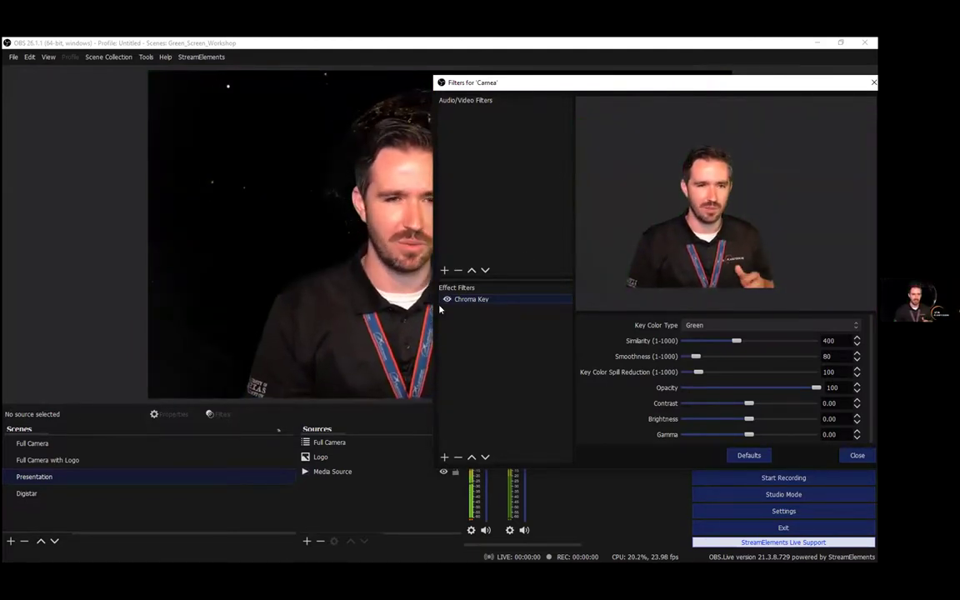
Add a new image source named "greens screen" to the Presentation scene.
left_click(307, 541)
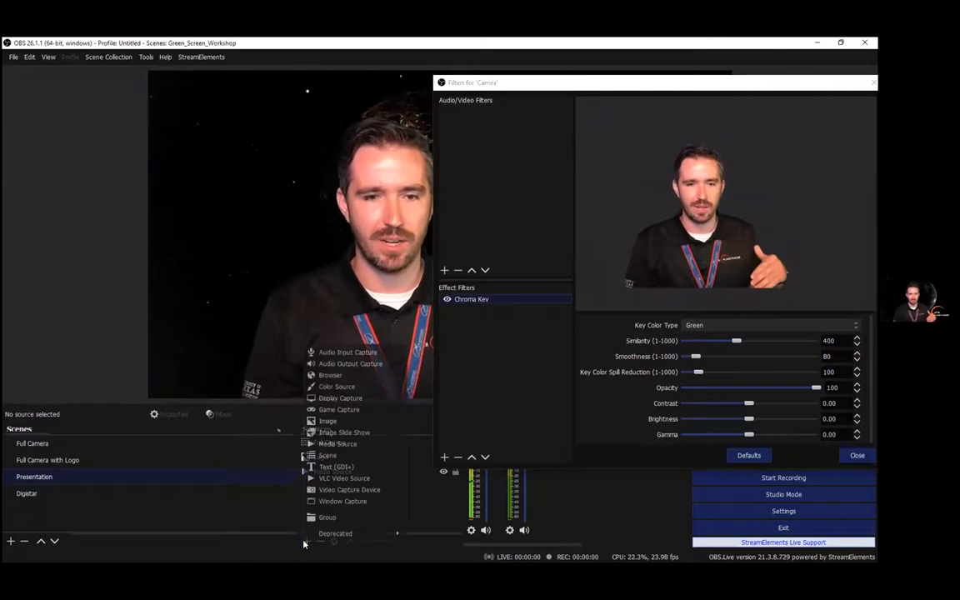
left_click(338, 422)
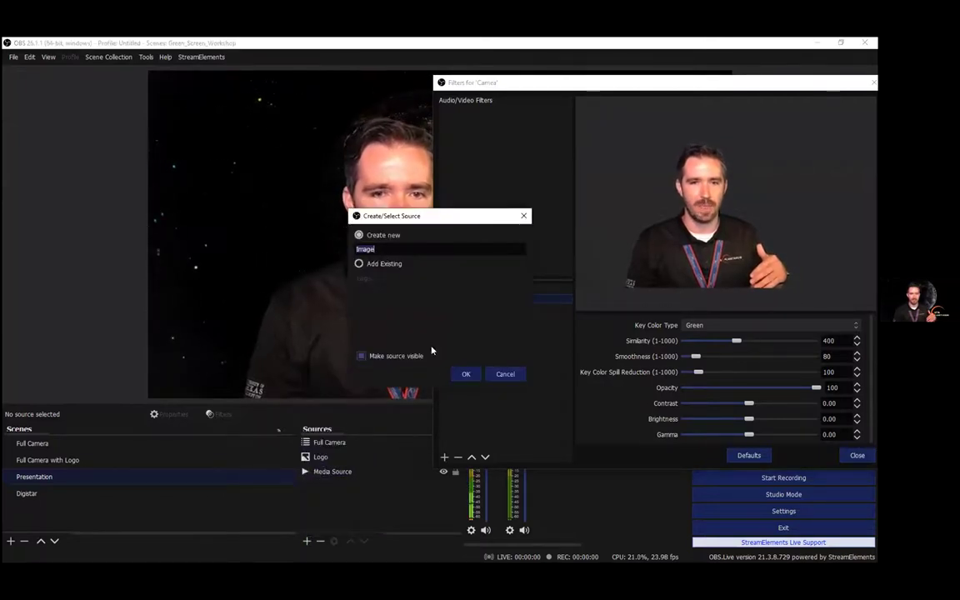
type("greens screen")
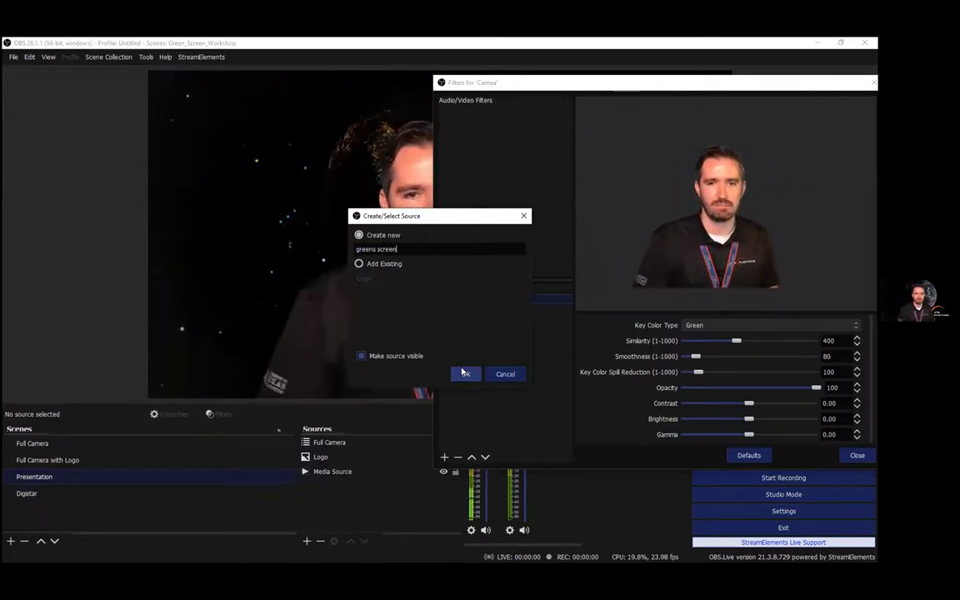
left_click(479, 374)
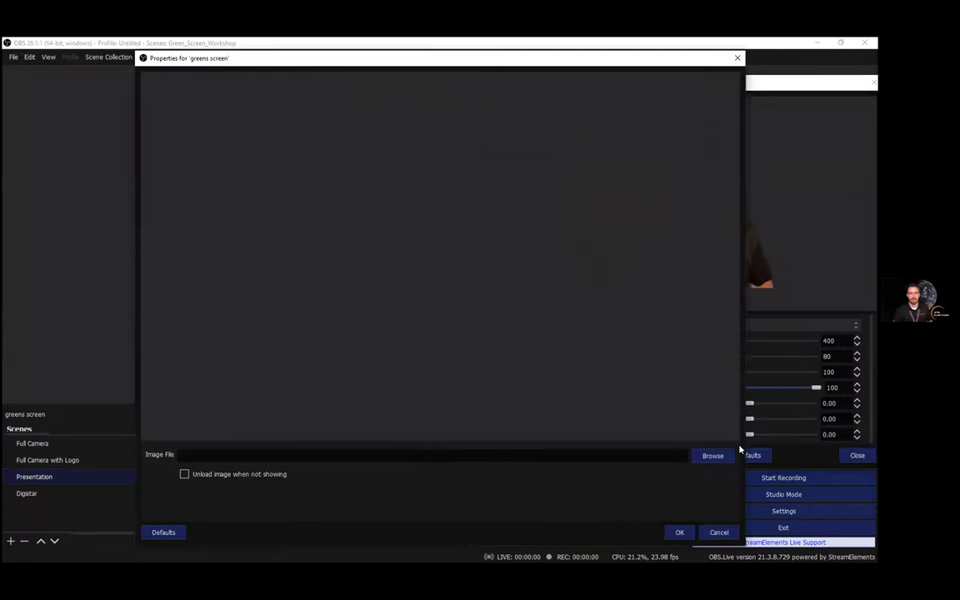